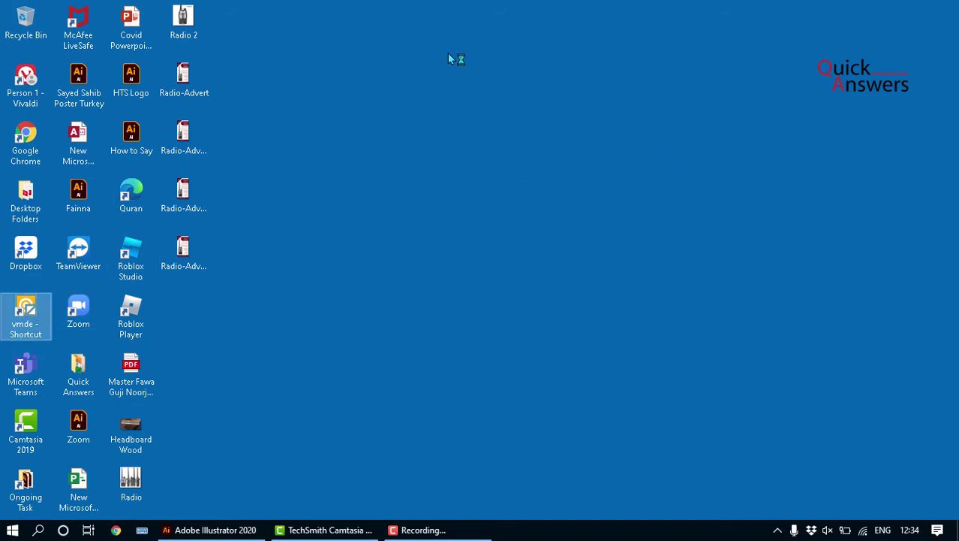
left_click(420, 530)
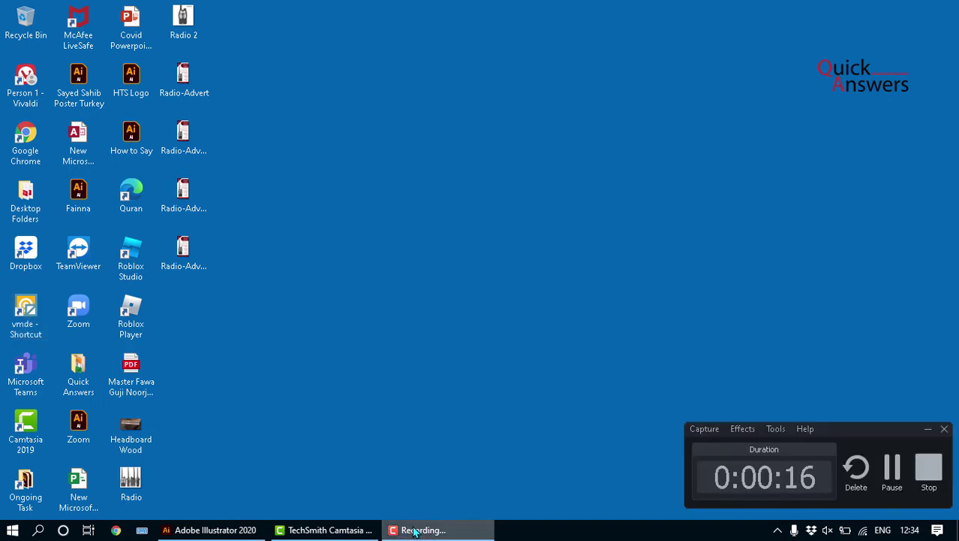
left_click(323, 529)
left_click(229, 530)
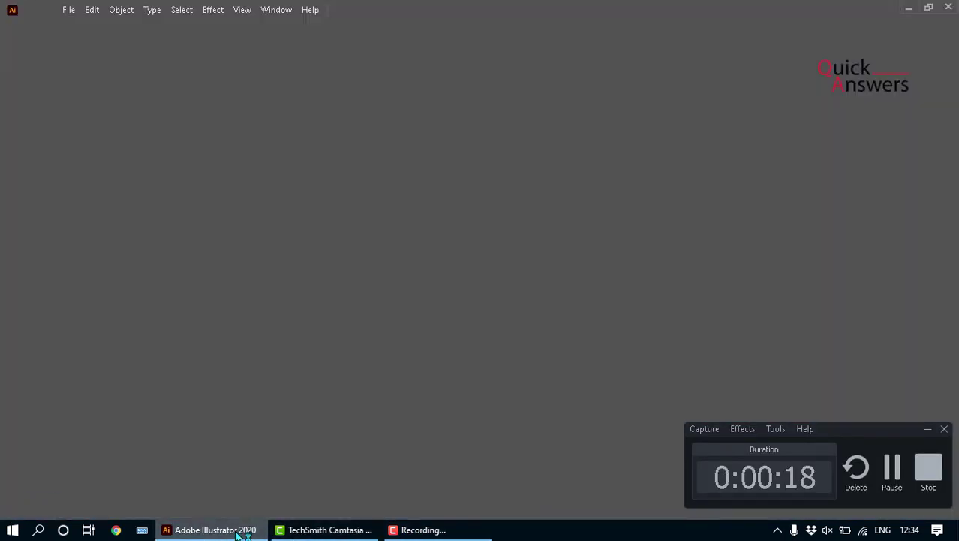
left_click(907, 8)
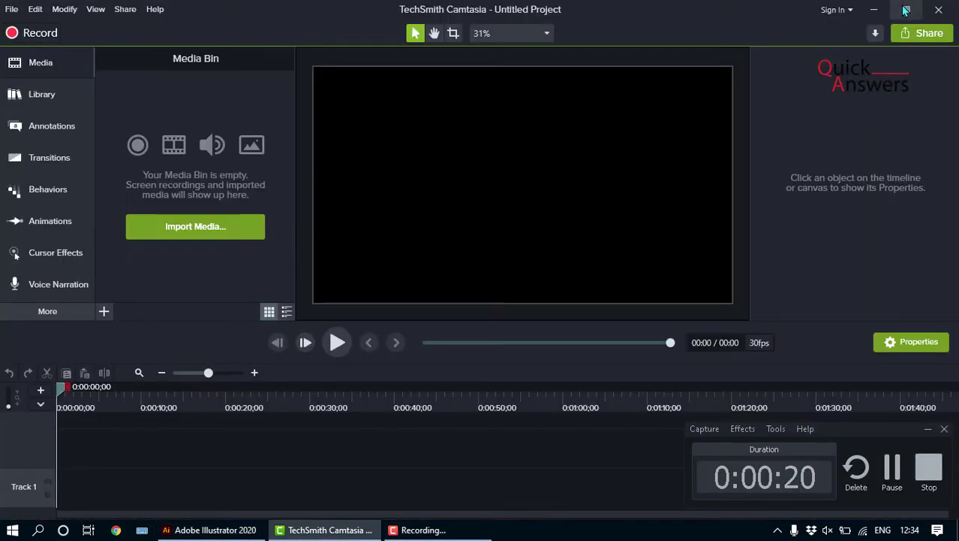
left_click(874, 9)
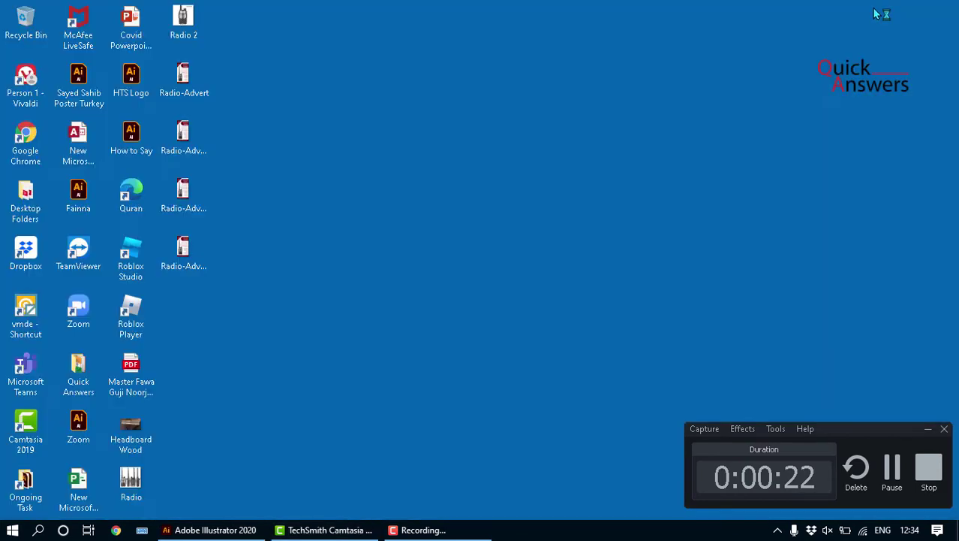
left_click(927, 427)
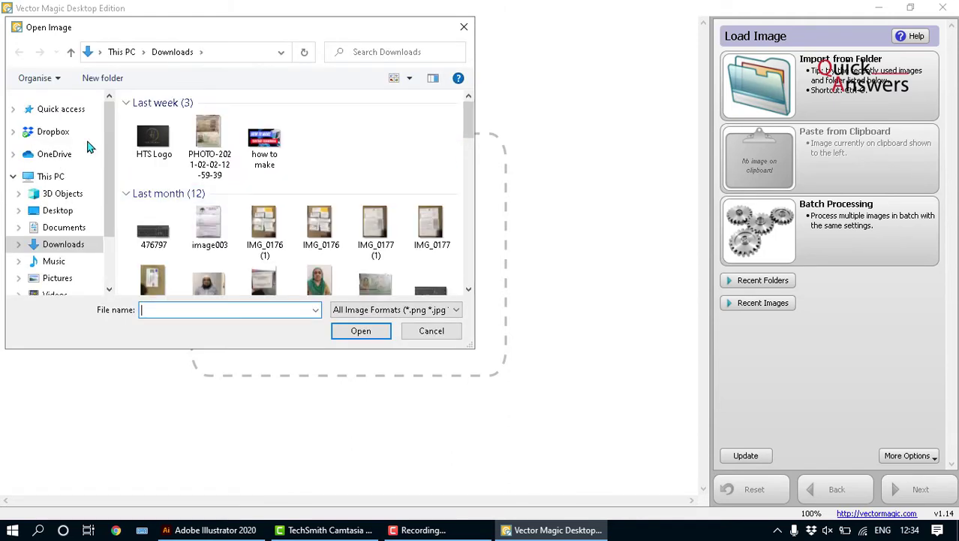
Step: Search the Dropbox folder for "arabic" and select the Arabic Calligraphy folder among the results
left_click(66, 133)
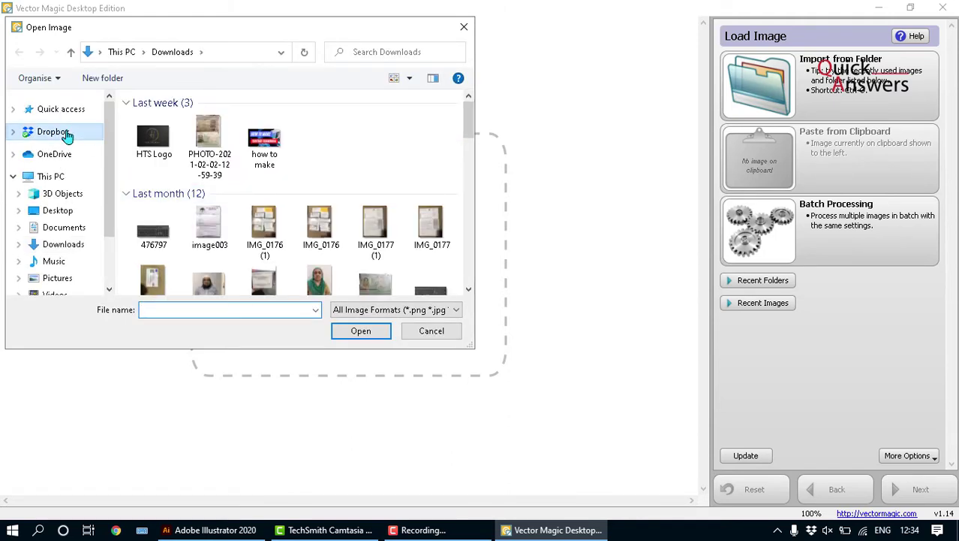
left_click(426, 54)
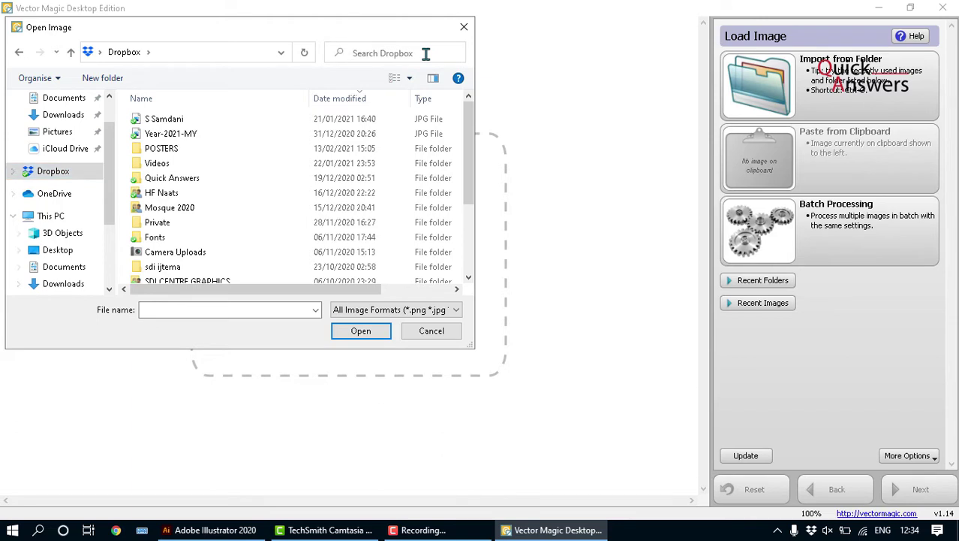
type("a")
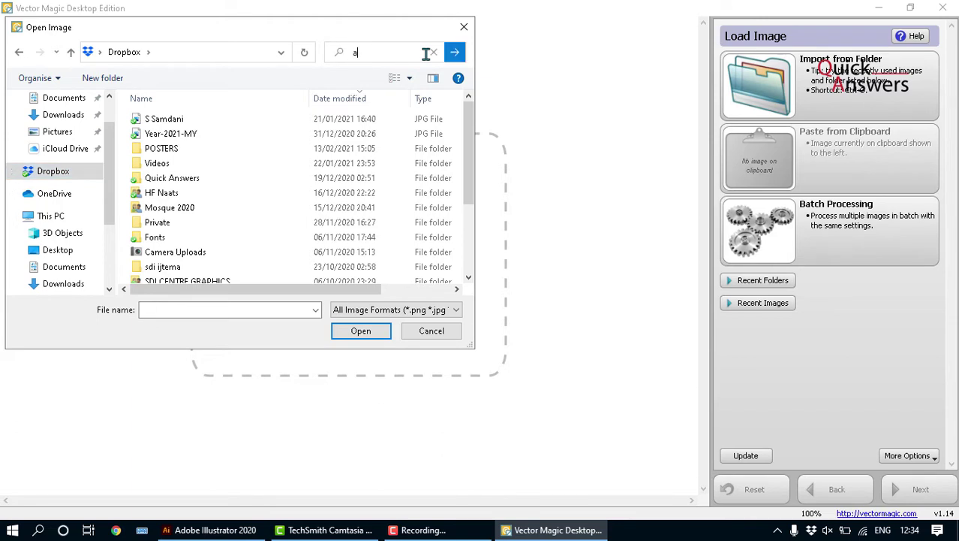
type("rabic")
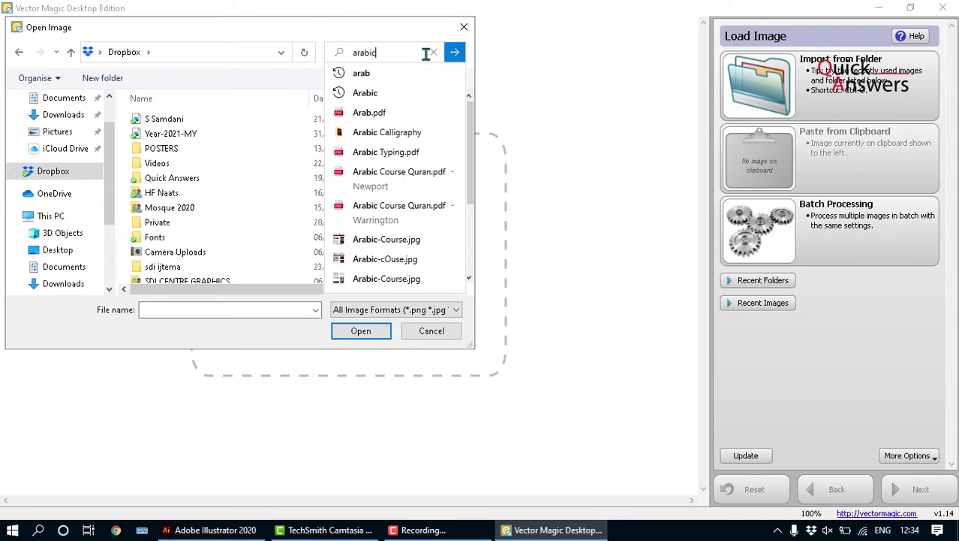
key("Return")
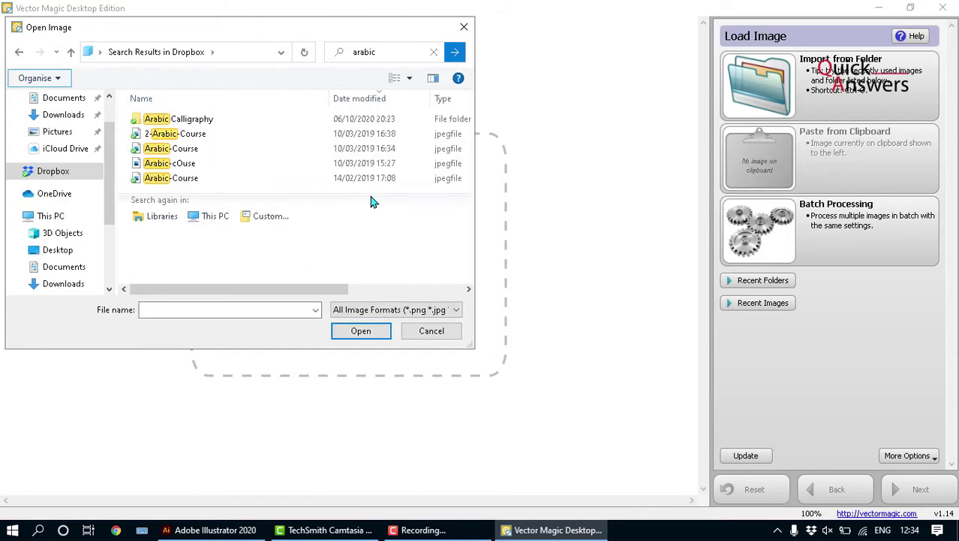
left_click(205, 118)
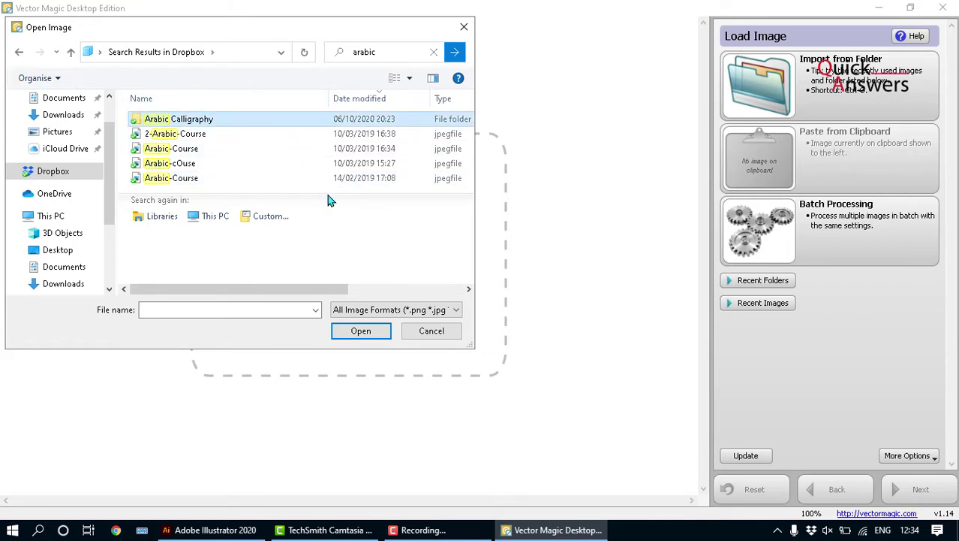
left_click(261, 308)
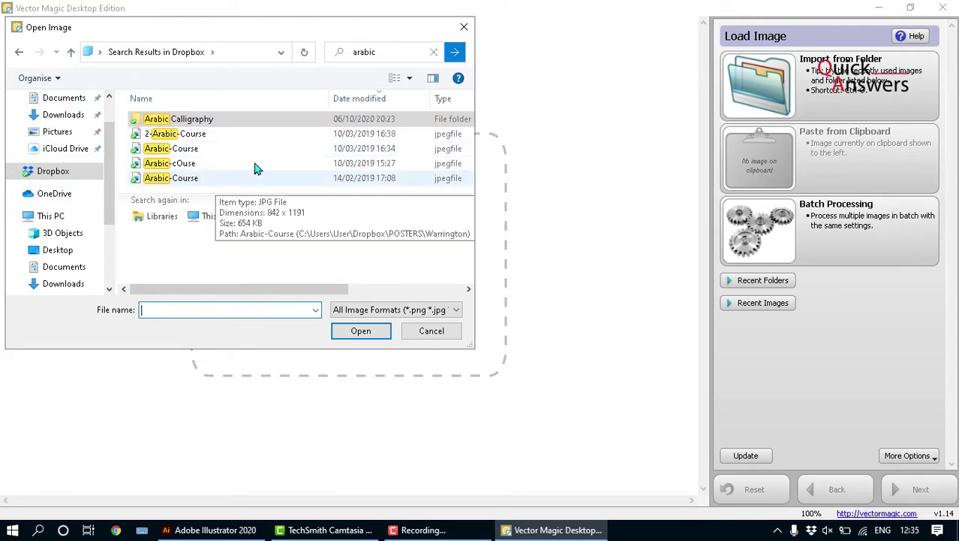
Step: Search Dropbox for all "*.jpg" files and look through the list for a suitable image
left_click(401, 55)
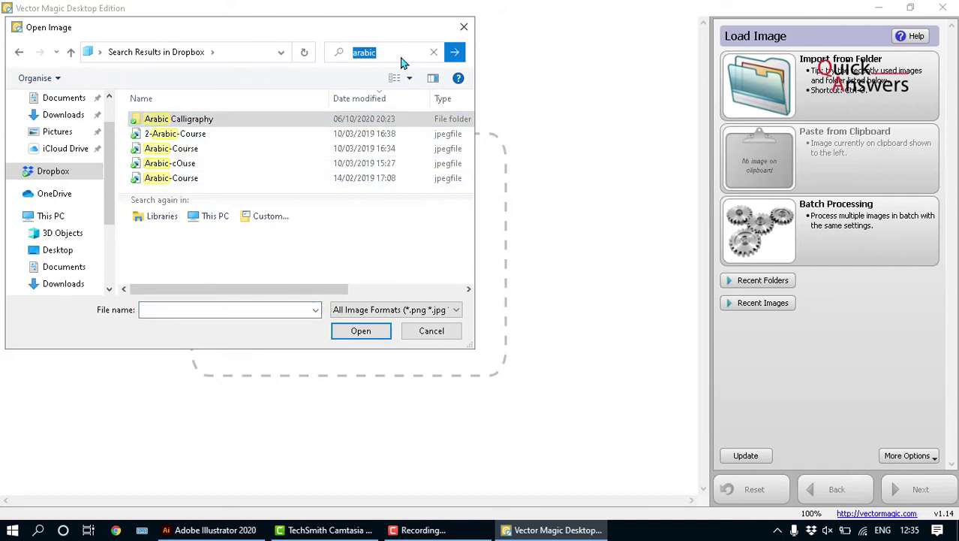
type("*.jpg")
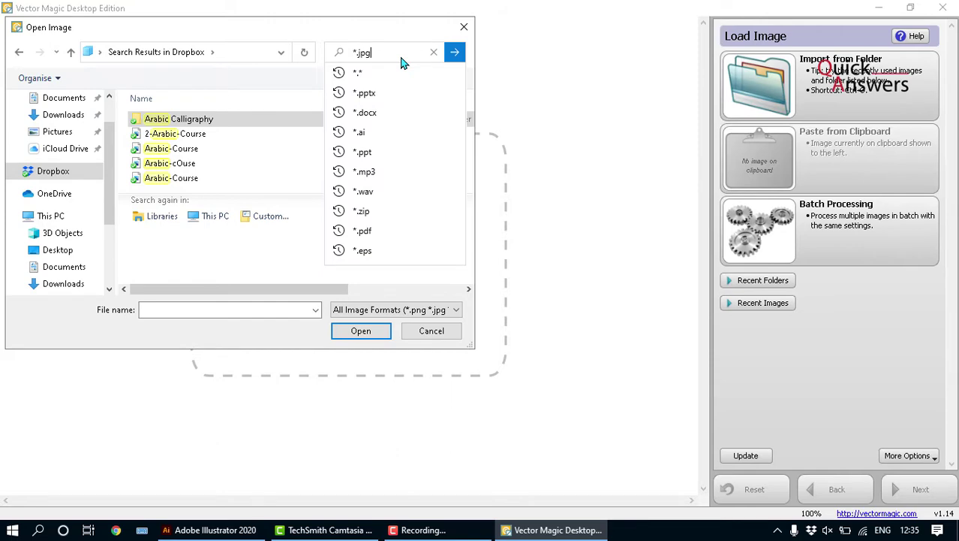
key("Return")
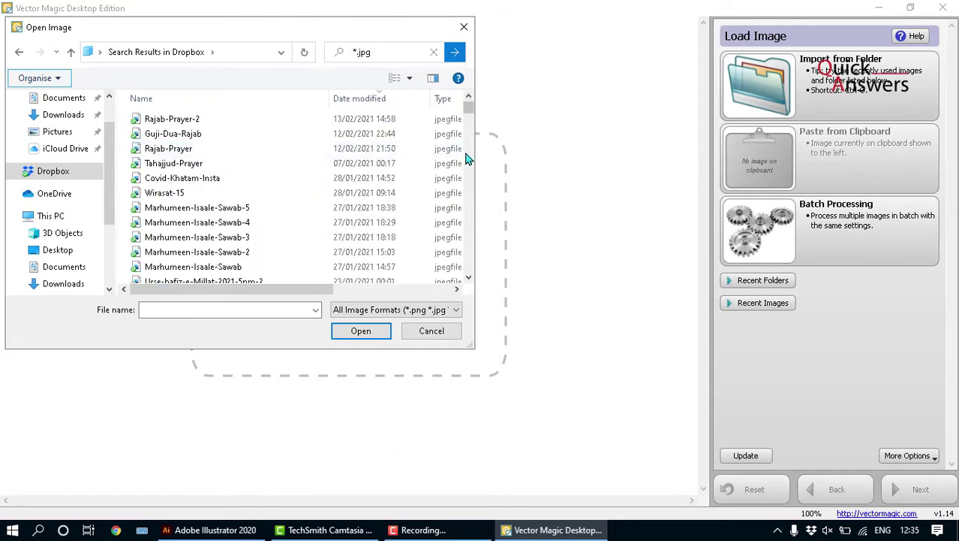
left_click_drag(468, 107, 466, 207)
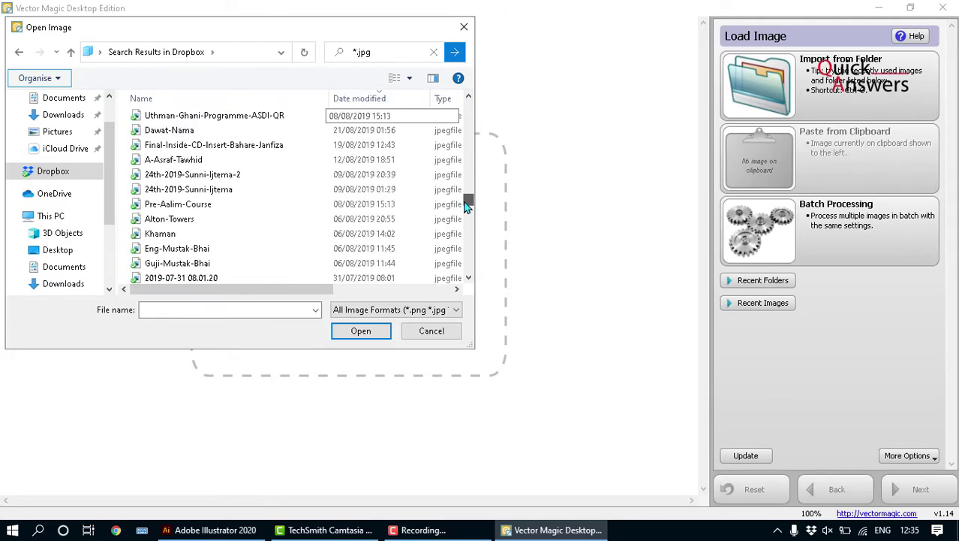
left_click_drag(466, 206, 463, 250)
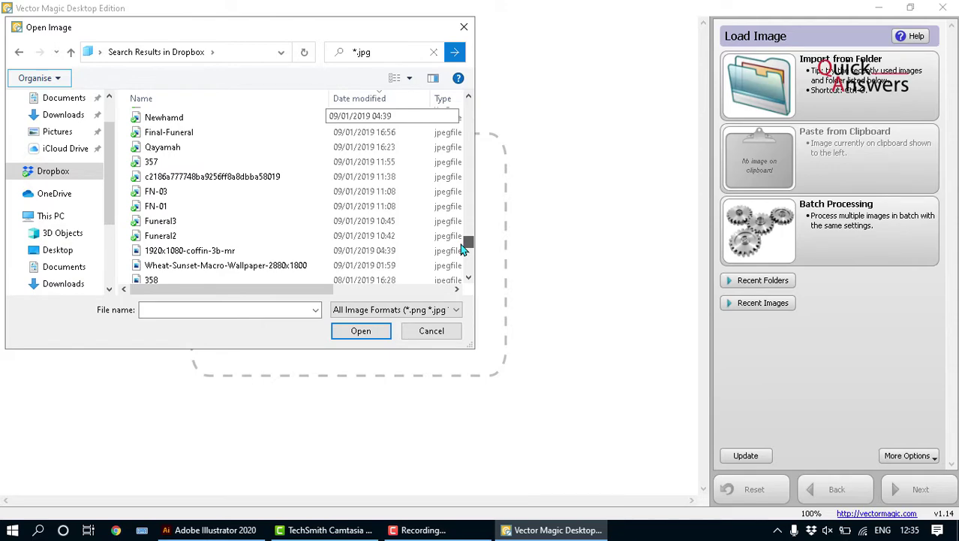
left_click_drag(463, 250, 464, 261)
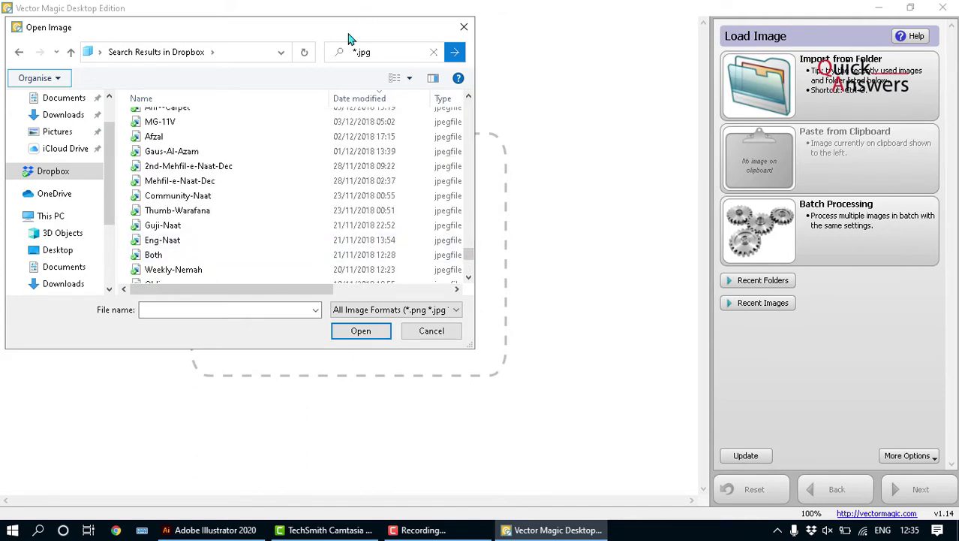
Step: Sort the JPG results by date modified, oldest first, and select the Guji-Dua-Rajab file among the newest ones
left_click(366, 103)
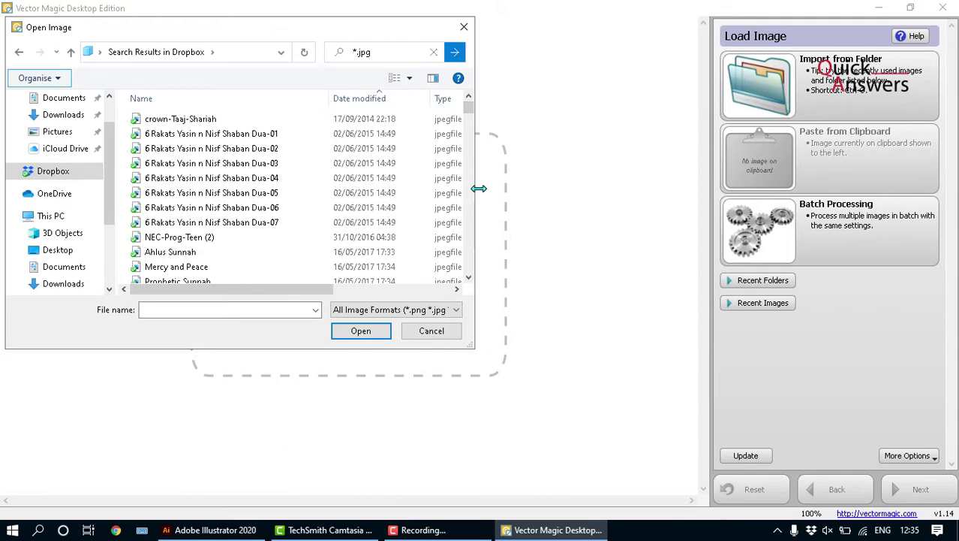
left_click_drag(473, 140, 422, 281)
left_click(195, 237)
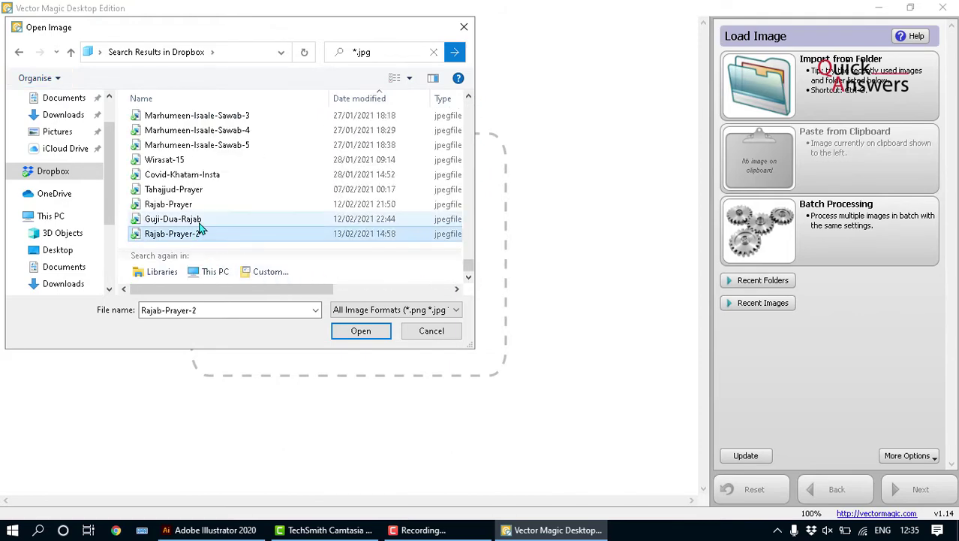
left_click(198, 222)
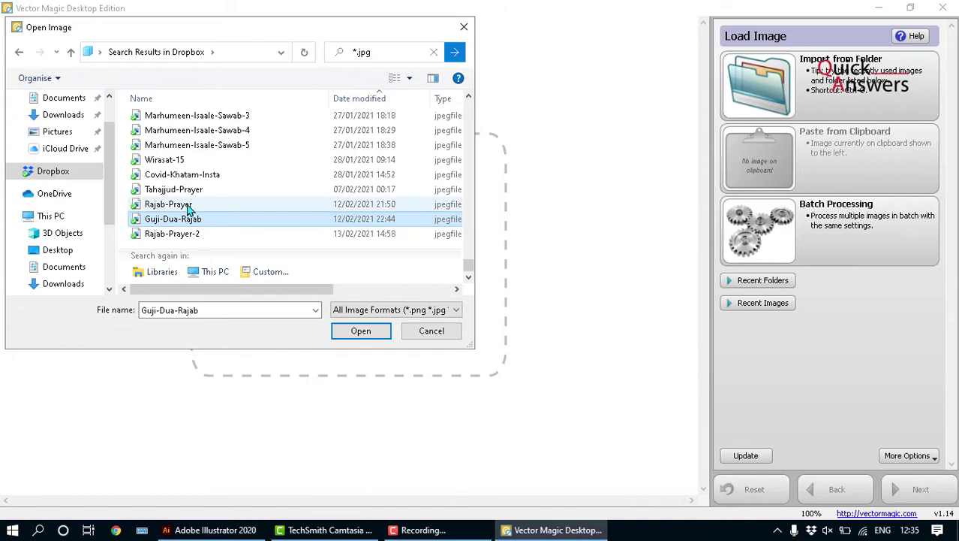
scroll(187, 209, "up", 4)
scroll(96, 222, "down", 2)
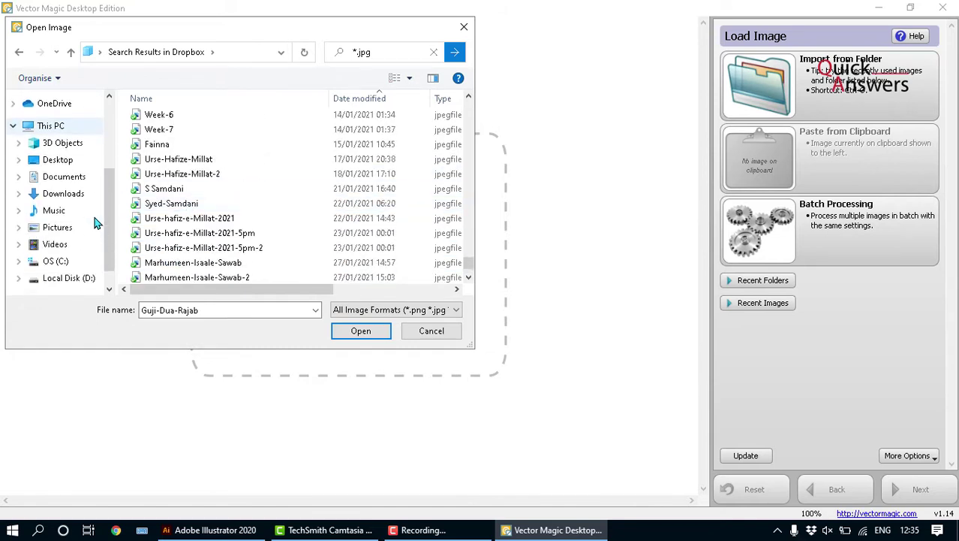
Step: Open the Blue HD folder on Local Disk (D:) as the image location
left_click(69, 126)
scroll(347, 185, "down", 4)
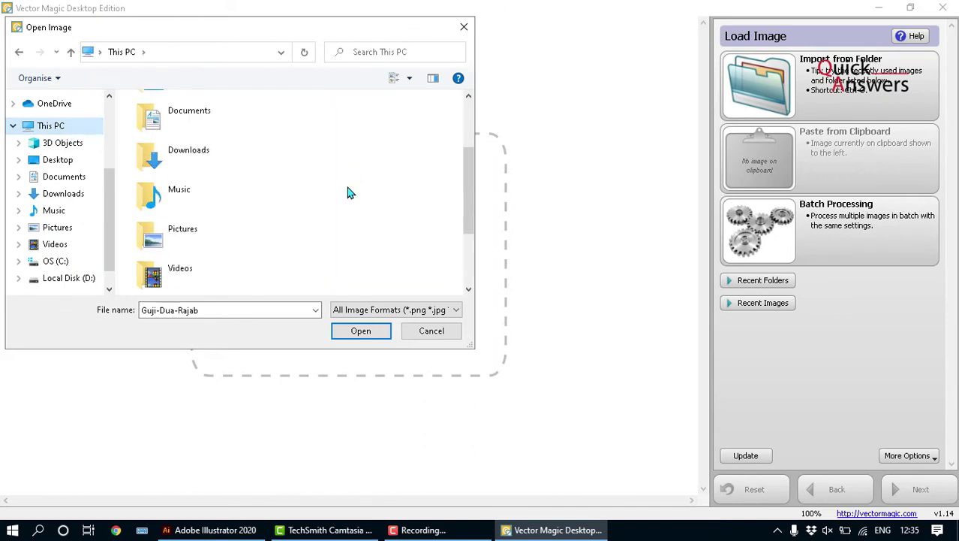
double_click(237, 269)
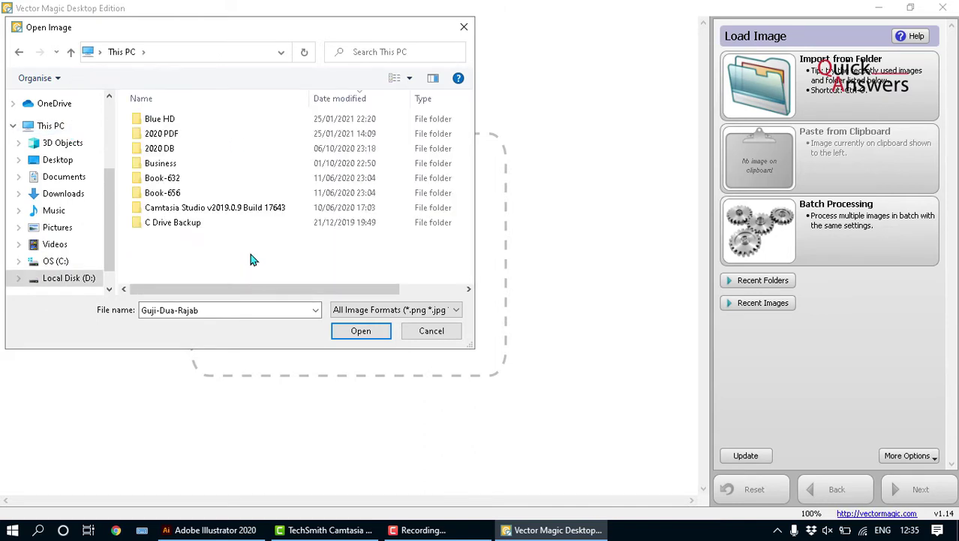
double_click(189, 165)
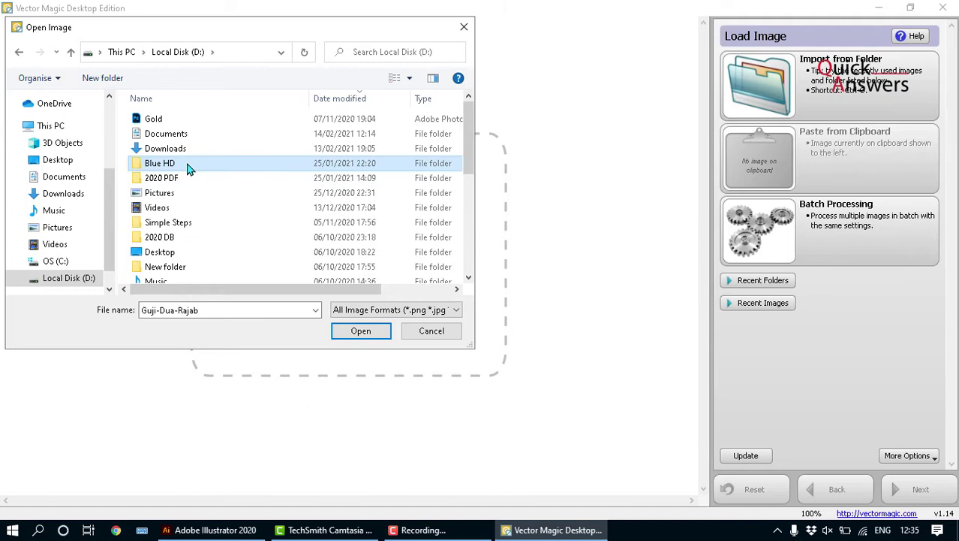
Step: Search the Blue HD folder for "Arabic" and check the images in the "Arabic islamic calligraphy vector set 2" folder
left_click(410, 60)
type("Arab")
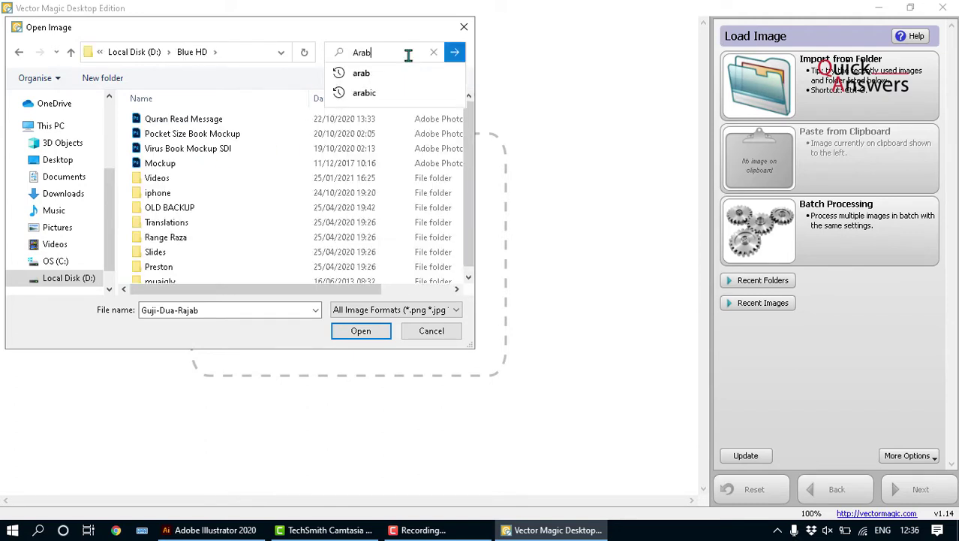
type("ic")
key("Return")
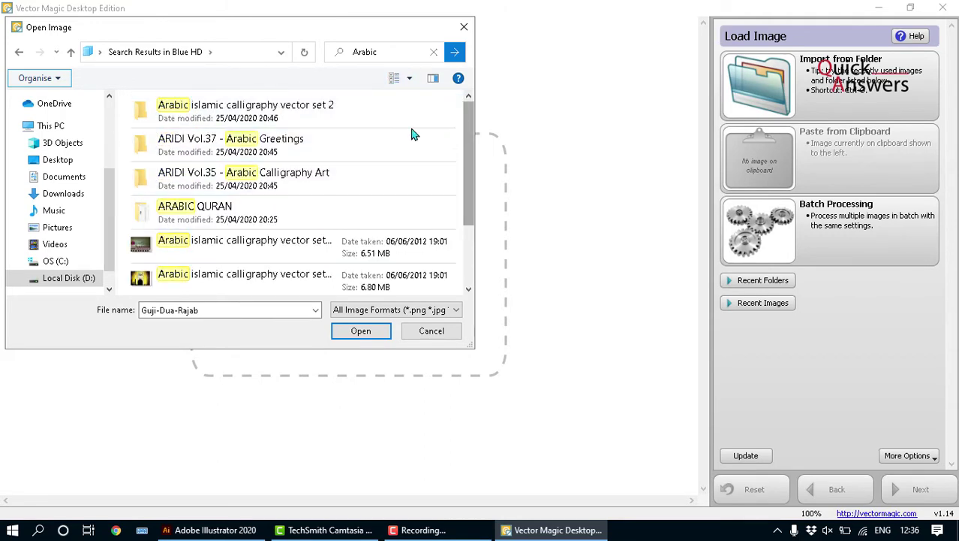
double_click(303, 107)
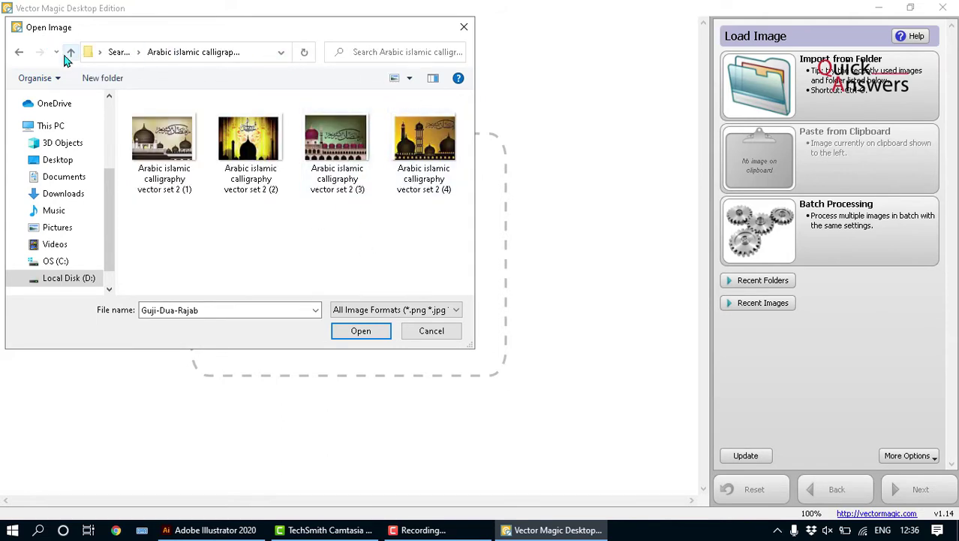
key("alt+Left")
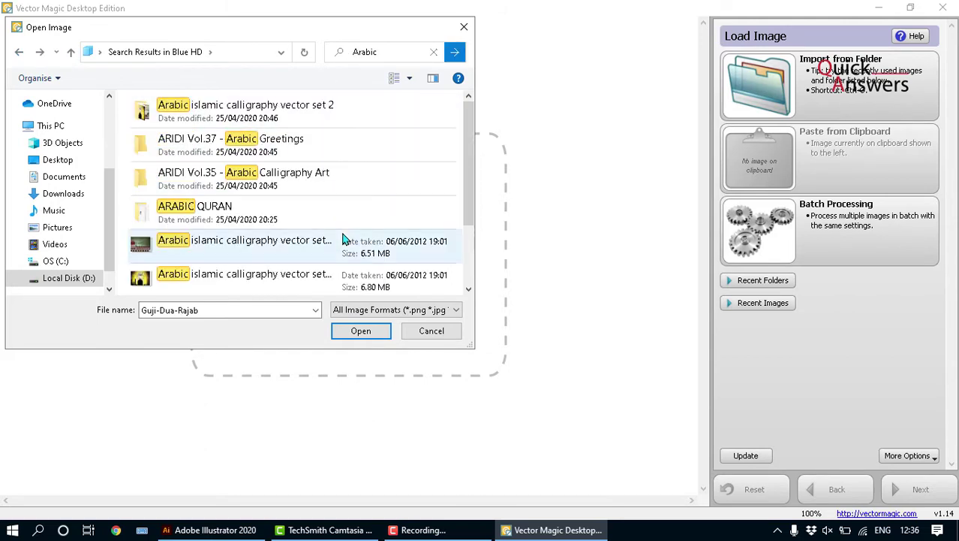
Step: Open the "ARIDI Vol.35 - Arabic Calligraphy Art" folder and look through its artwork thumbnails for a suitable calligraphy image
double_click(333, 179)
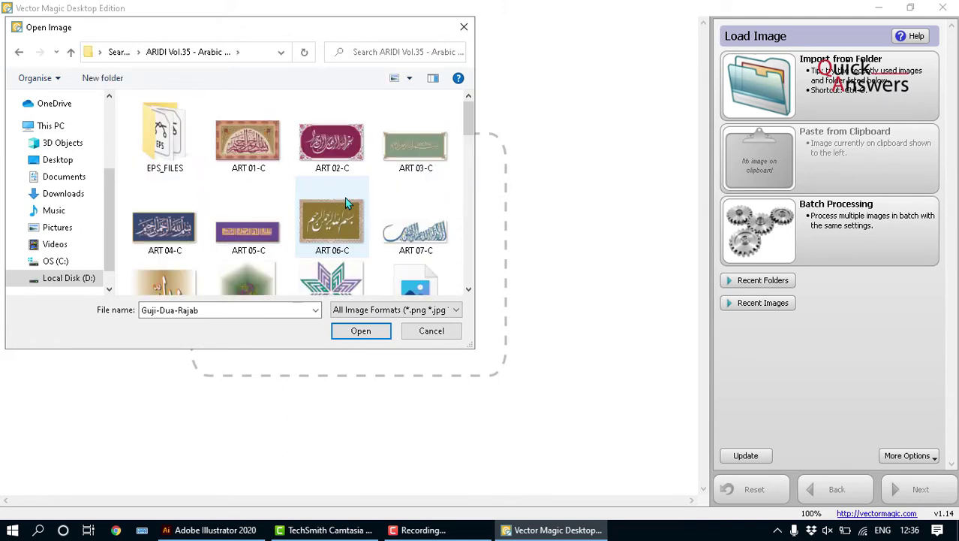
scroll(332, 184, "down", 1)
scroll(333, 182, "down", 3)
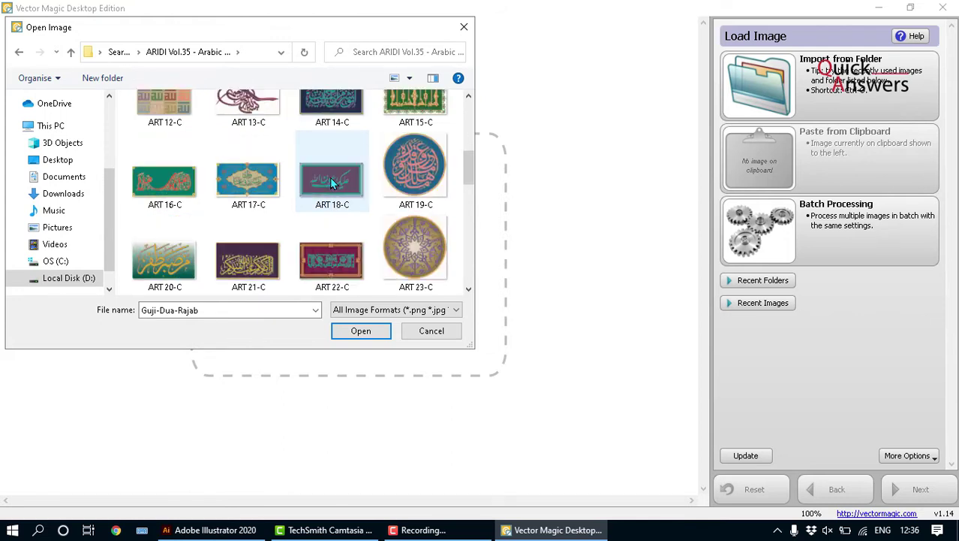
scroll(331, 183, "down", 2)
scroll(331, 183, "down", 1)
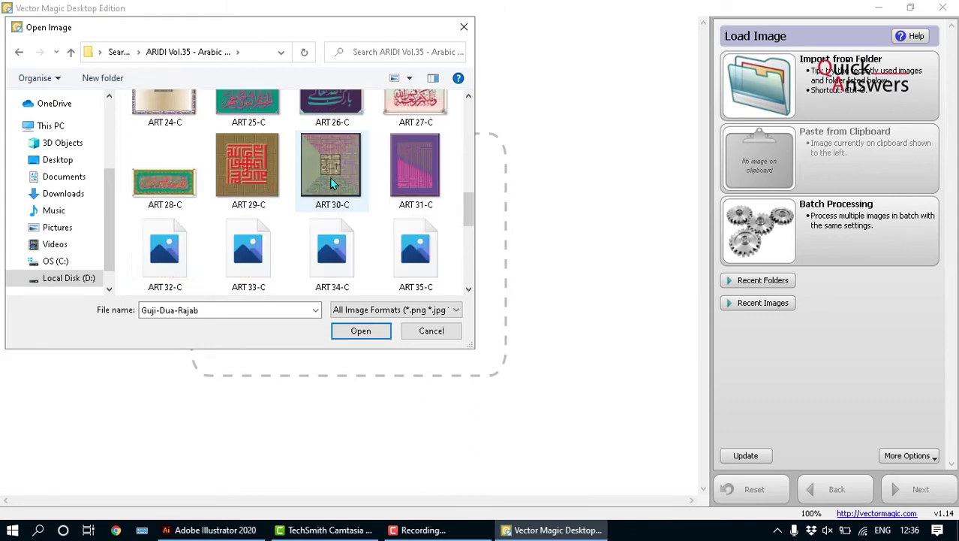
scroll(331, 182, "down", 1)
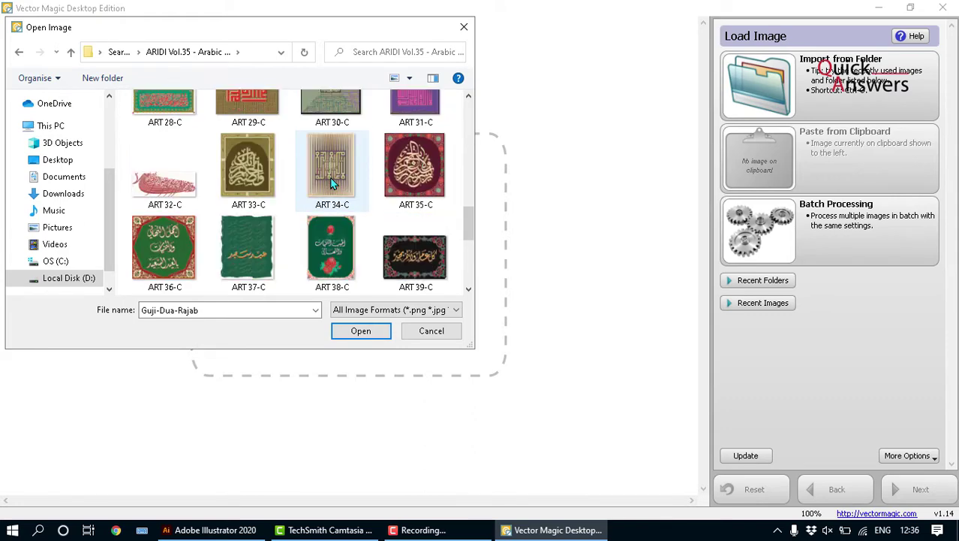
scroll(331, 183, "down", 2)
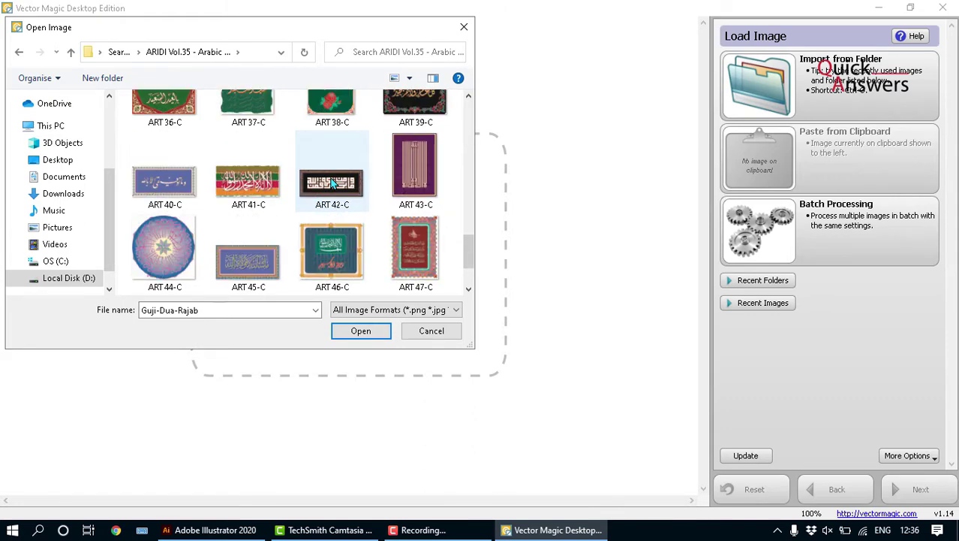
scroll(331, 182, "down", 1)
scroll(332, 183, "up", 2)
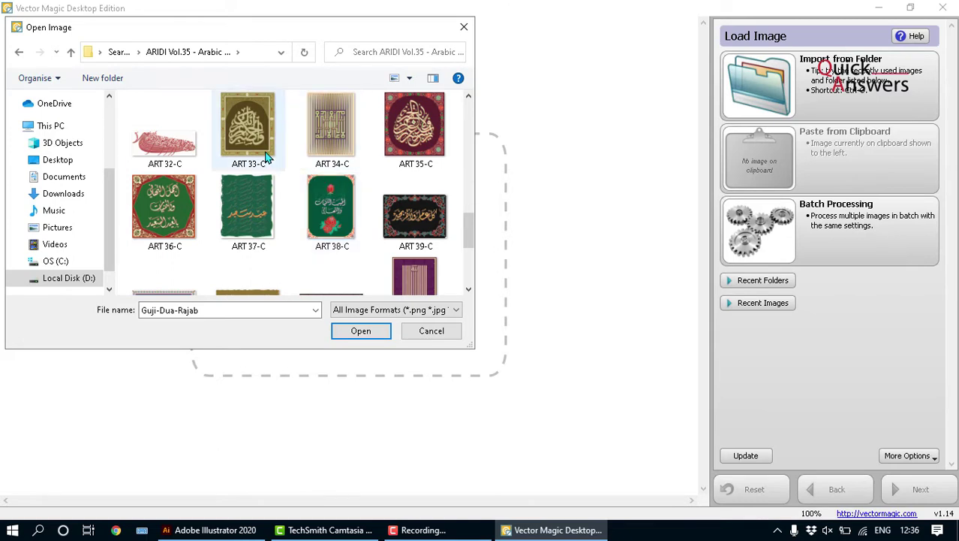
scroll(314, 230, "up", 1)
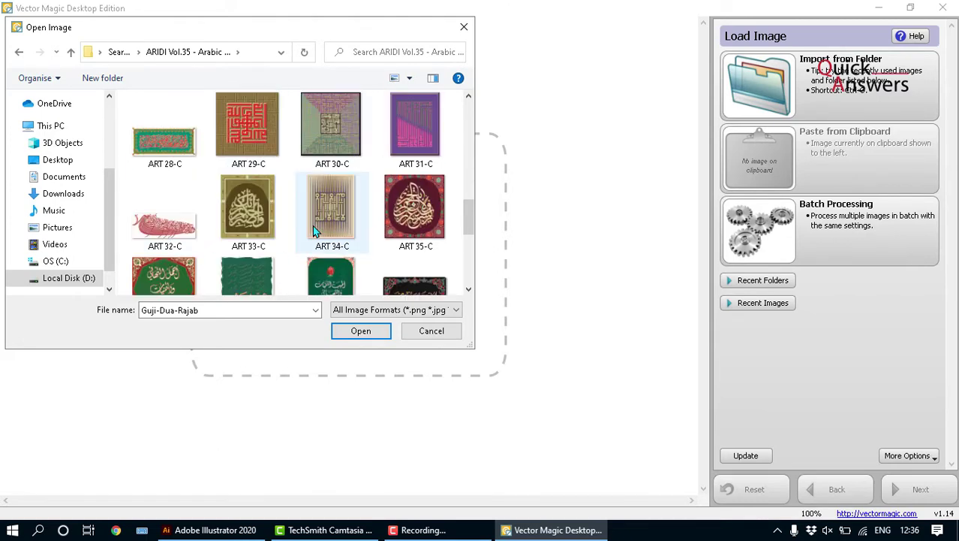
scroll(314, 231, "up", 1)
scroll(314, 230, "up", 1)
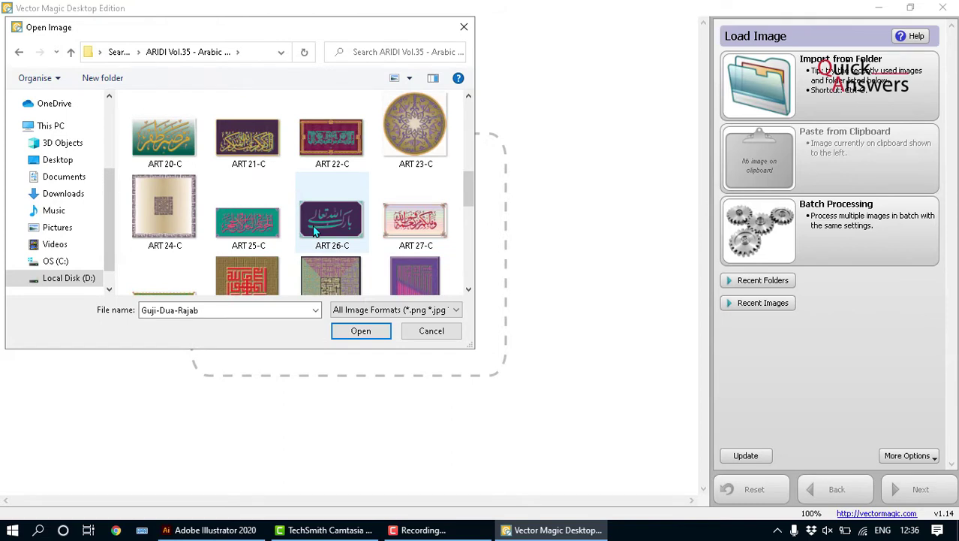
scroll(314, 231, "up", 1)
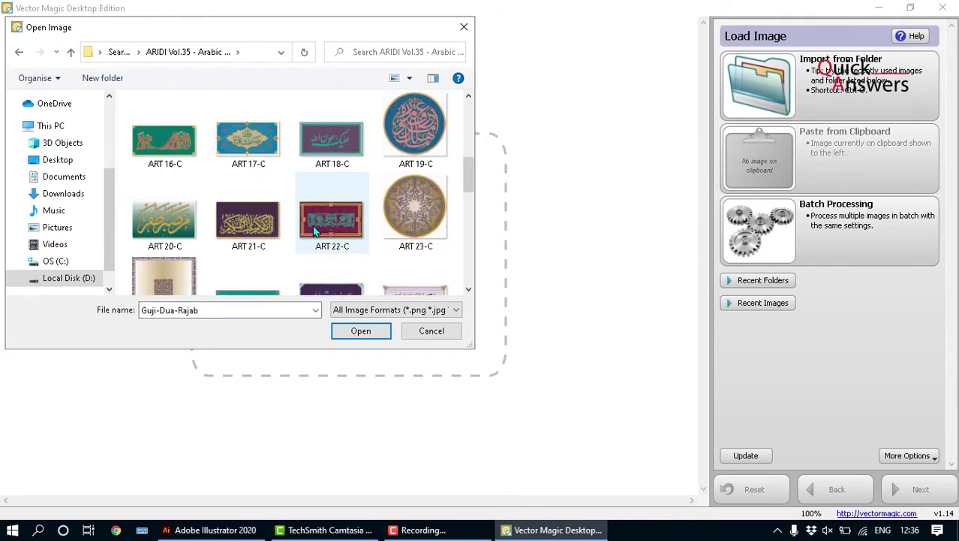
scroll(314, 230, "up", 1)
scroll(314, 230, "up", 2)
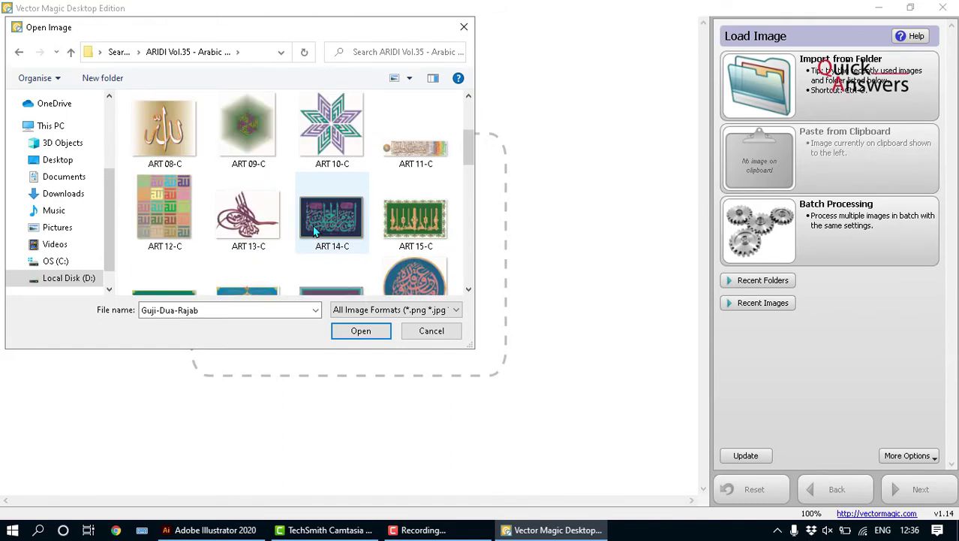
Step: Return to the "Arabic" search results in Blue HD and look through the listed folders and images
left_click(19, 52)
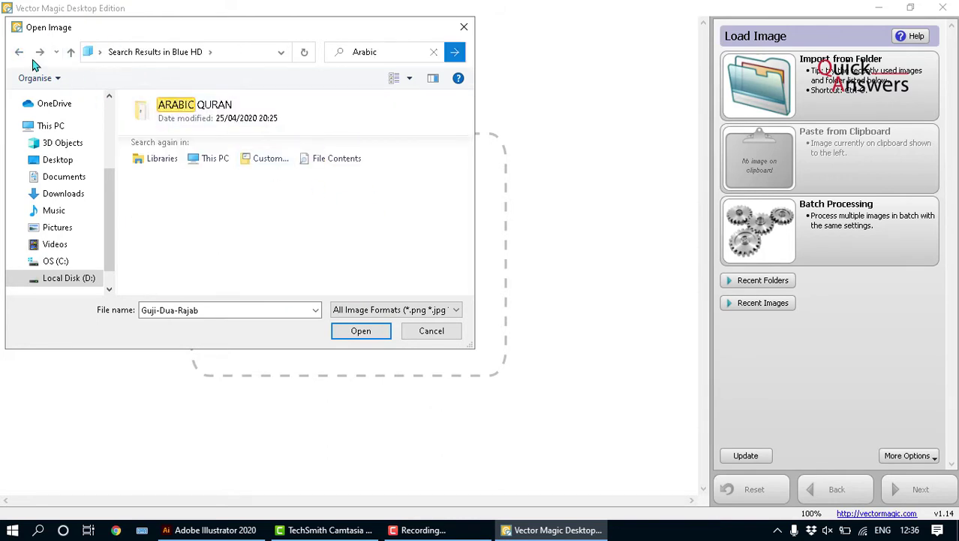
scroll(419, 191, "down", 3)
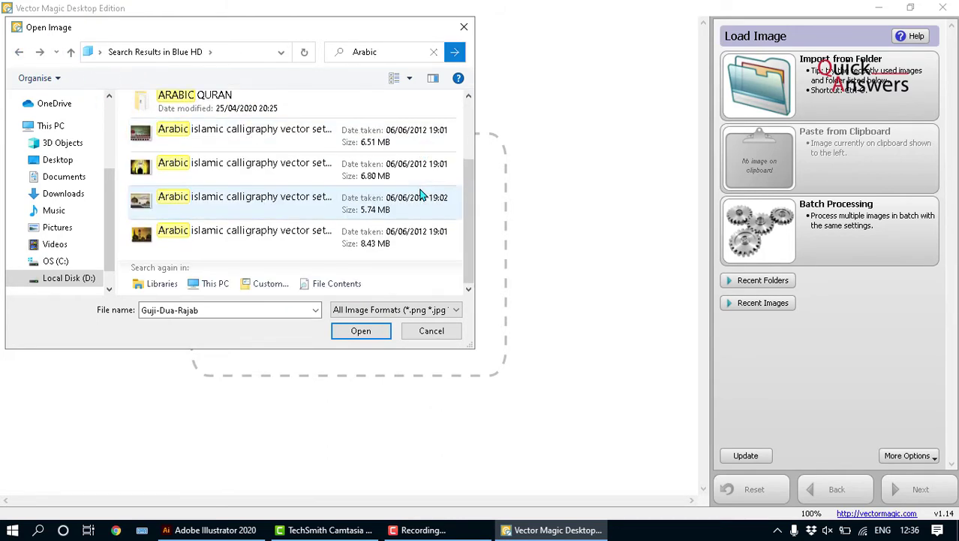
scroll(421, 193, "up", 2)
scroll(421, 194, "up", 1)
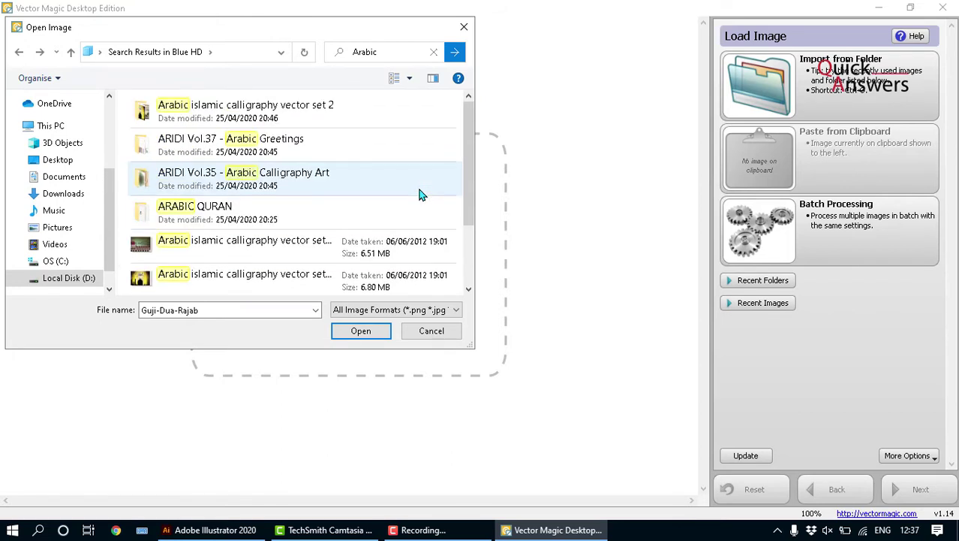
scroll(421, 194, "down", 3)
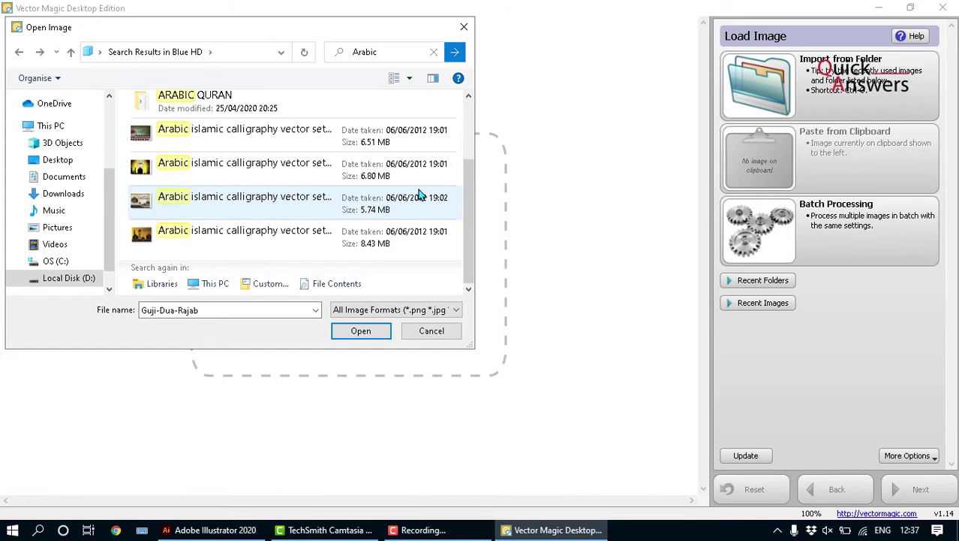
Step: Replace the search term with "callig" to find calligraphy folders in Blue HD, and look over the results
left_click(391, 48)
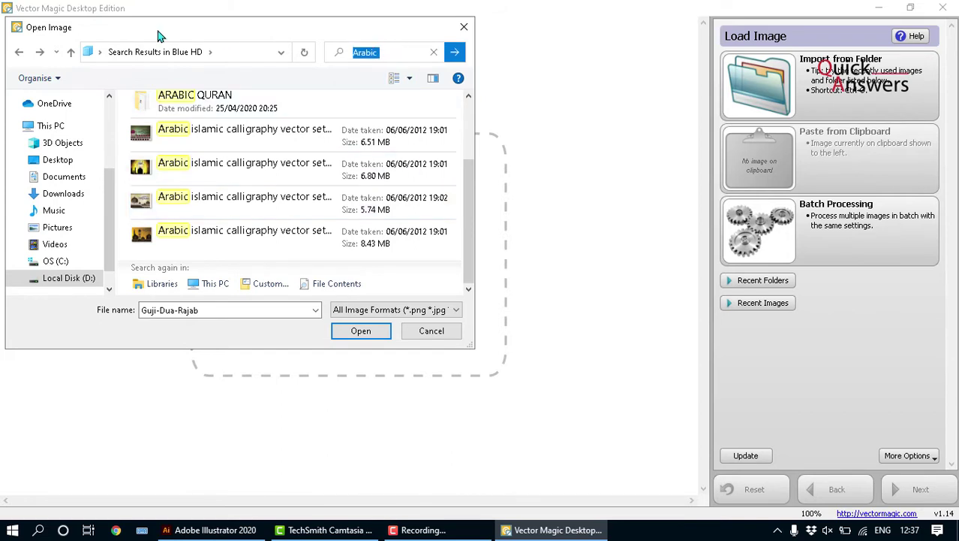
type("call")
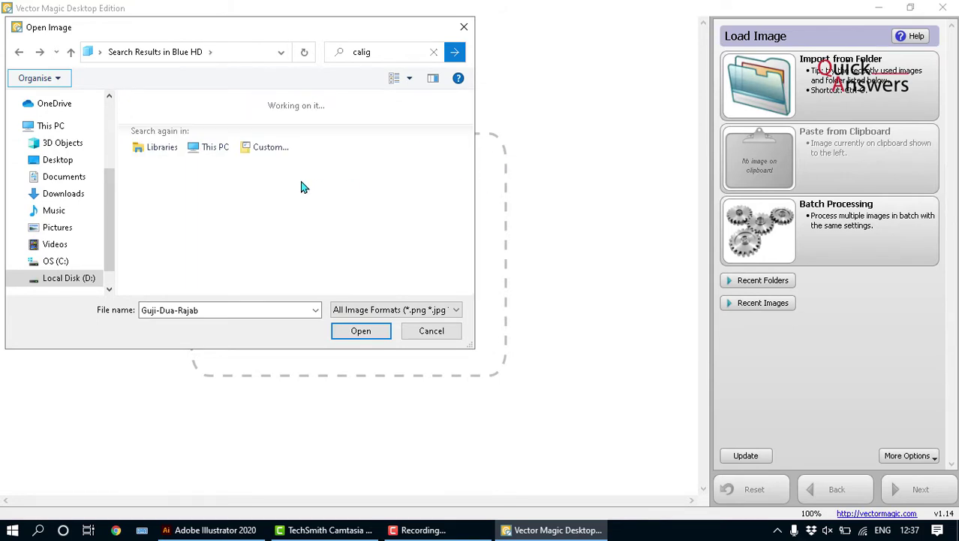
left_click(405, 48)
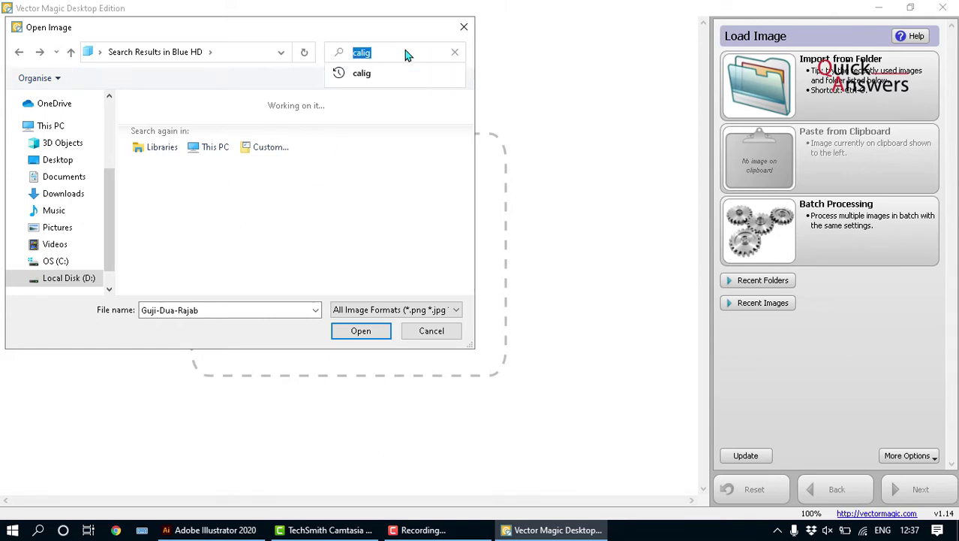
type("calli")
key("Tab")
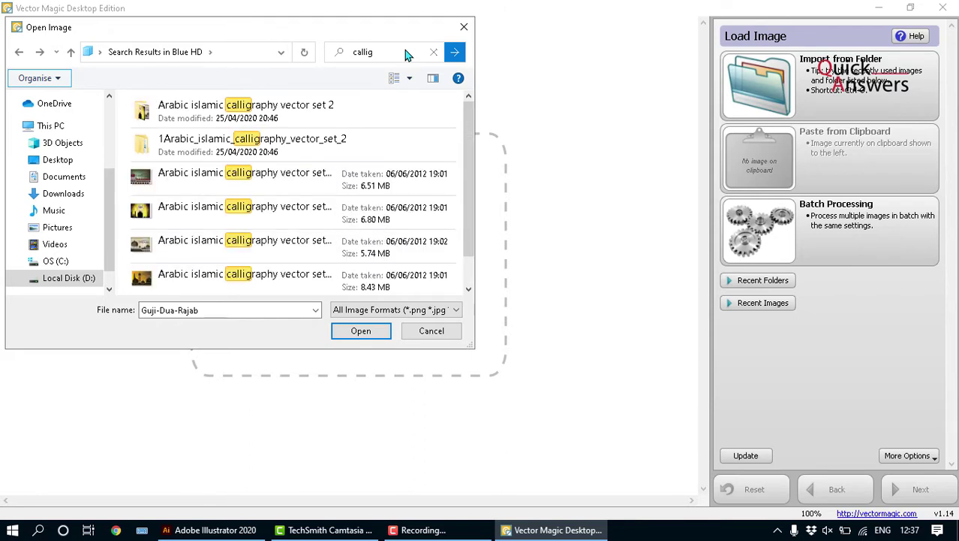
scroll(461, 157, "down", 3)
scroll(463, 163, "up", 3)
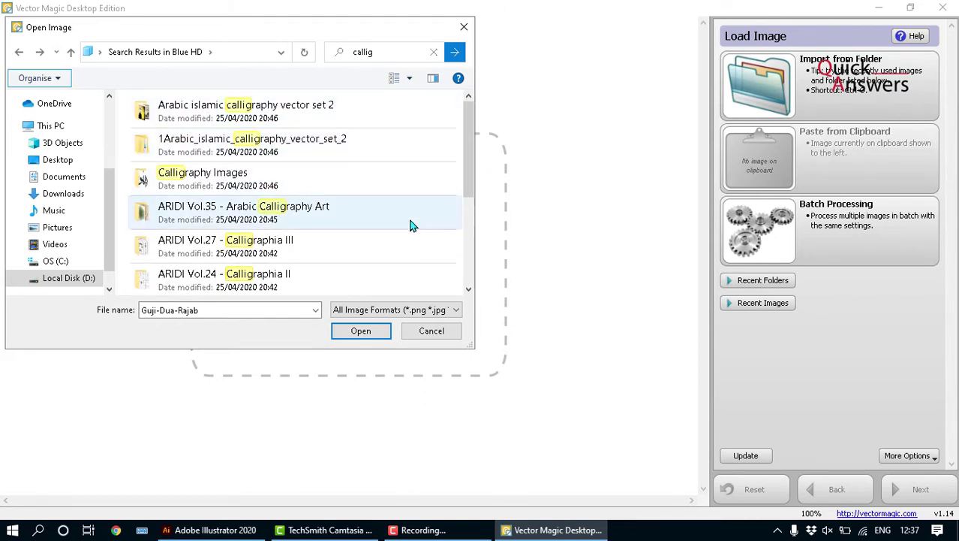
Step: Open the Calligraphy Images folder and look through its thumbnails
left_click(360, 173)
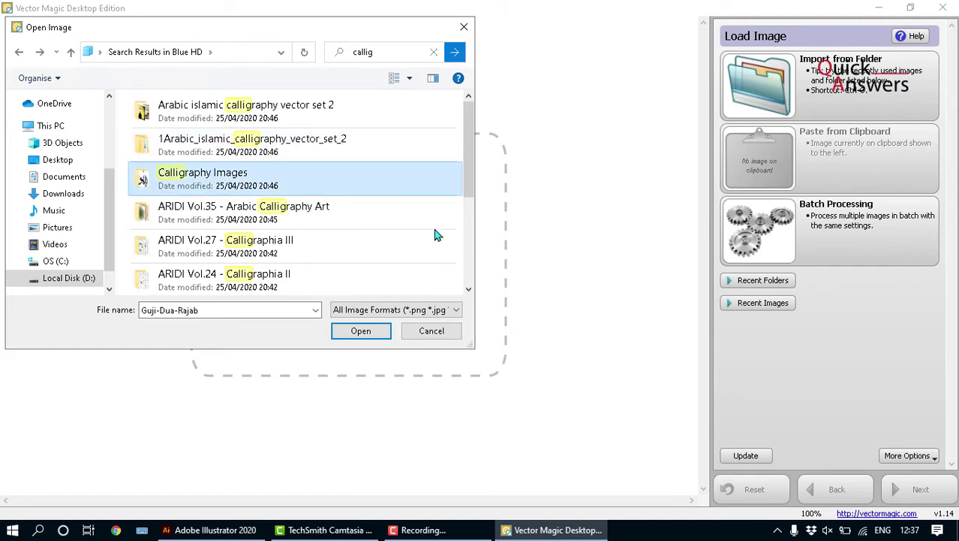
double_click(187, 185)
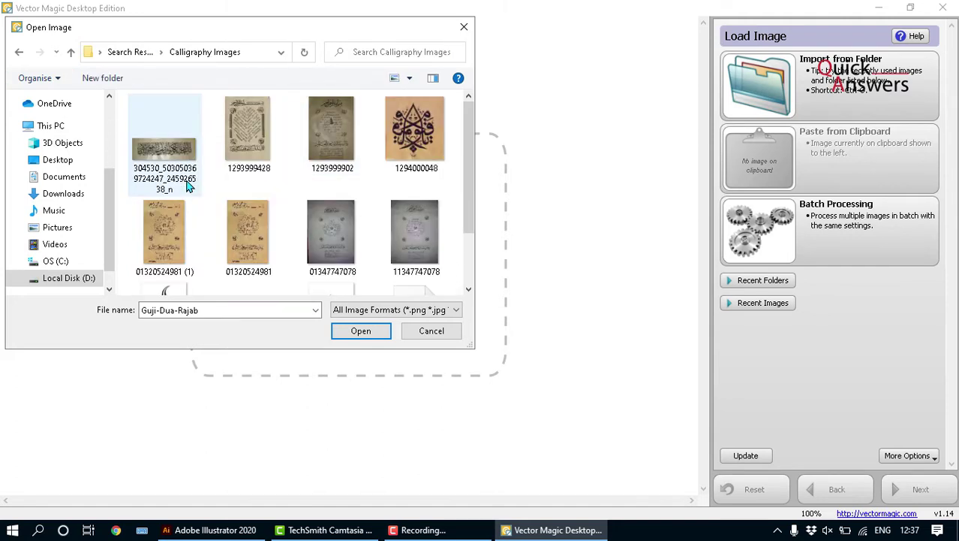
scroll(387, 240, "down", 3)
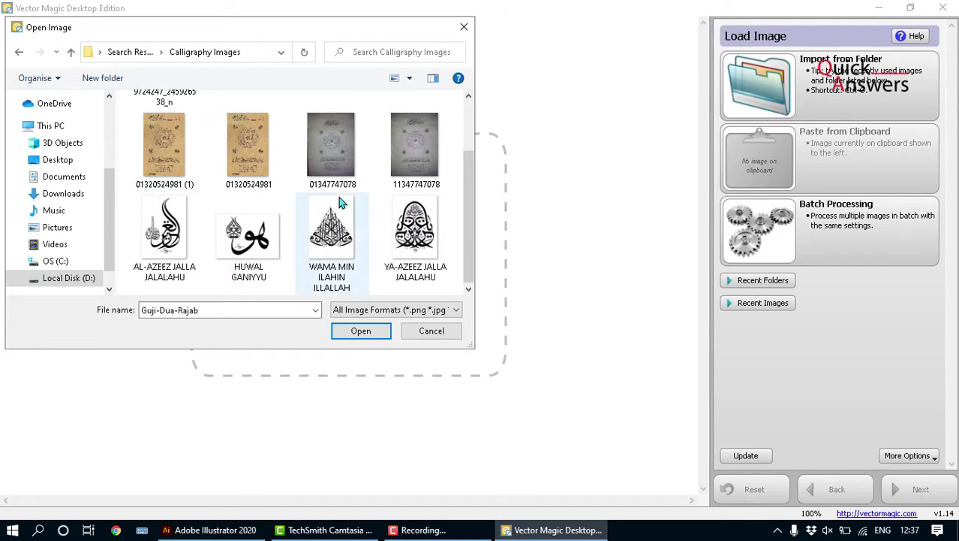
scroll(340, 202, "up", 2)
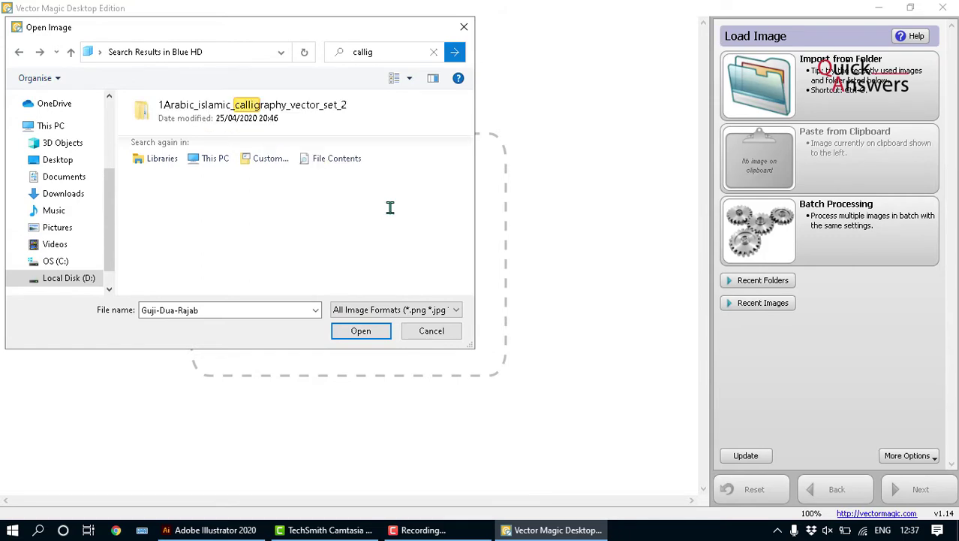
Step: Examine the full list of "callig" search results for another folder that may hold suitable calligraphy images
scroll(391, 214, "down", 2)
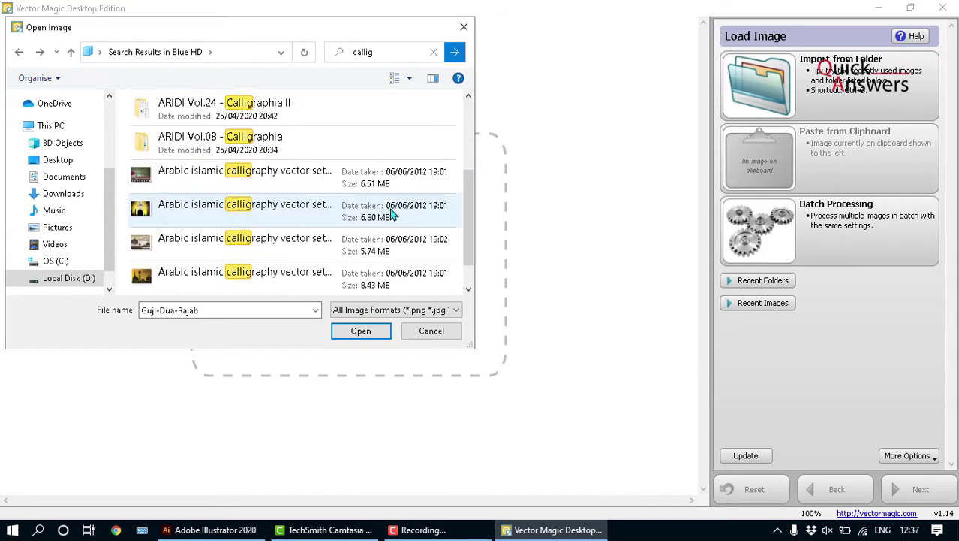
scroll(392, 214, "down", 1)
scroll(391, 214, "up", 2)
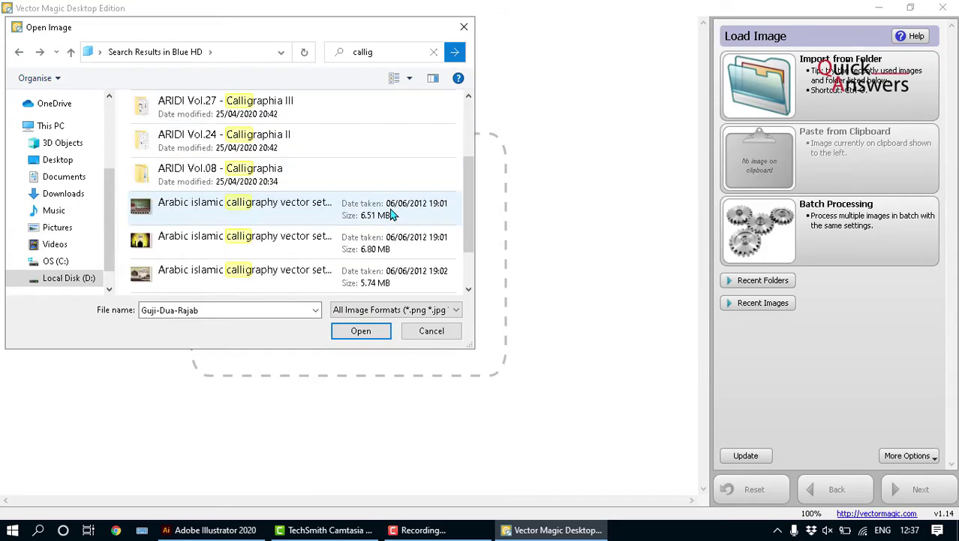
scroll(391, 214, "up", 2)
scroll(391, 213, "up", 1)
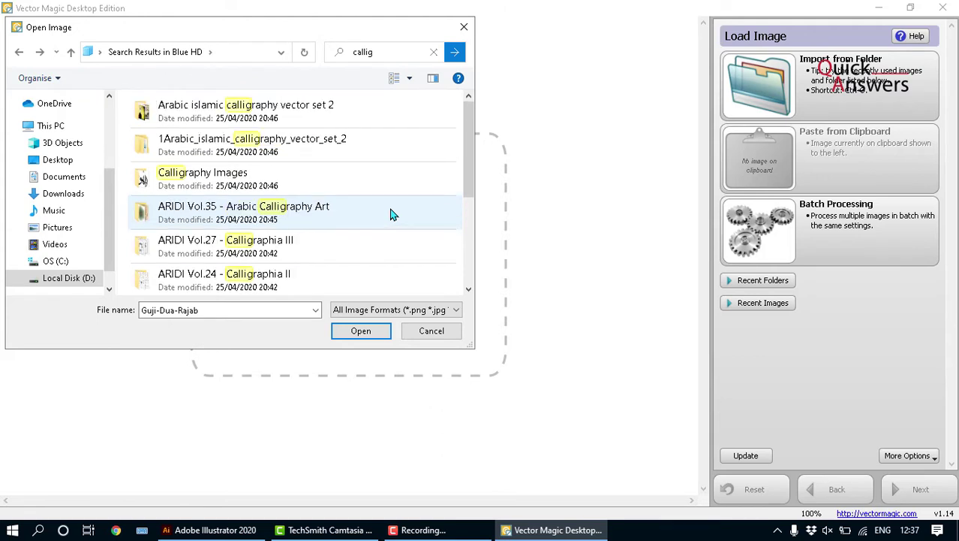
scroll(391, 214, "down", 1)
scroll(391, 214, "up", 1)
scroll(391, 214, "down", 1)
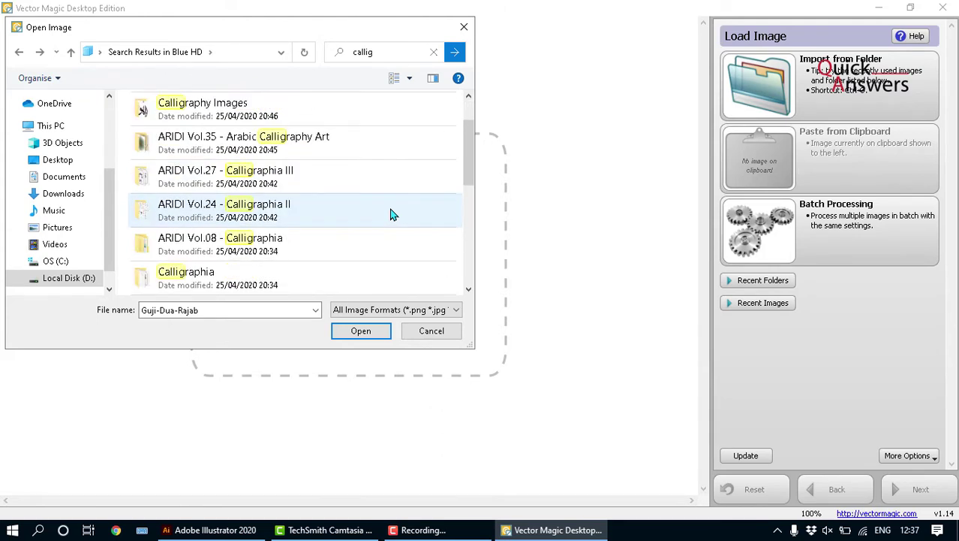
scroll(391, 214, "down", 3)
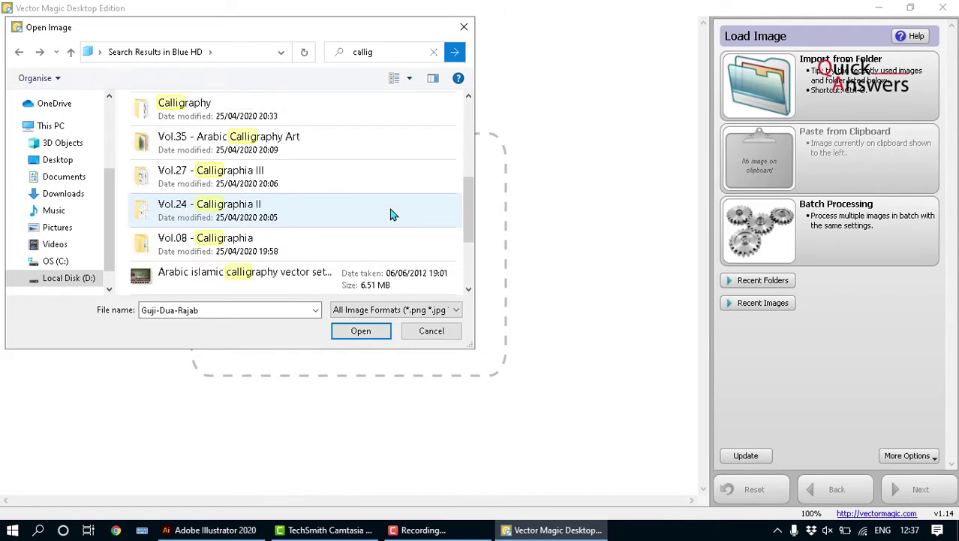
scroll(391, 214, "down", 1)
scroll(391, 214, "down", 1)
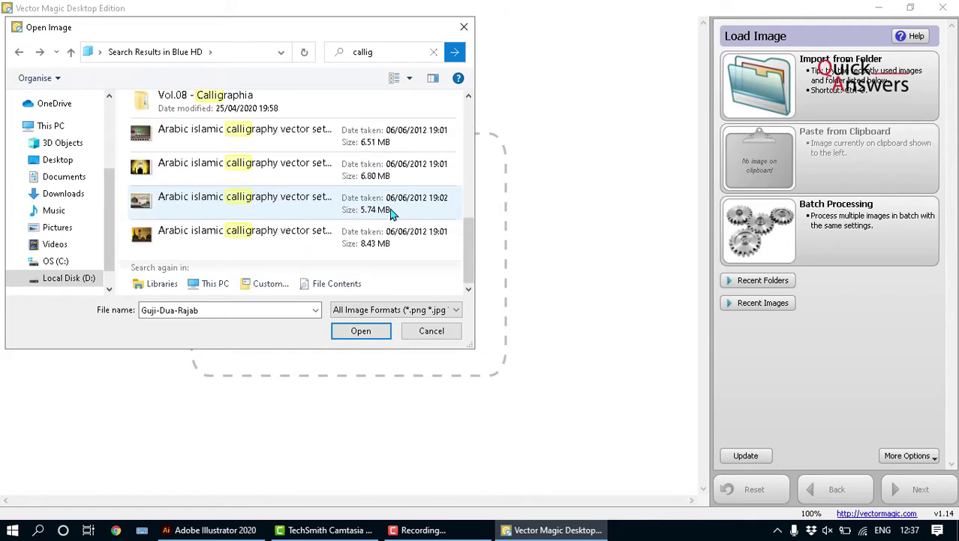
scroll(391, 214, "up", 2)
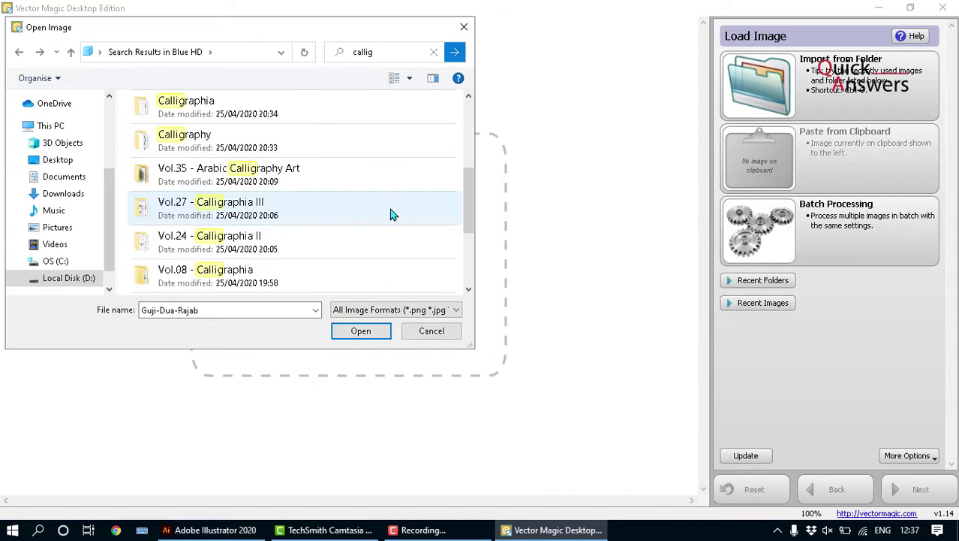
Step: Open the Calligraphy folder from the search results and check its images
left_click(262, 139)
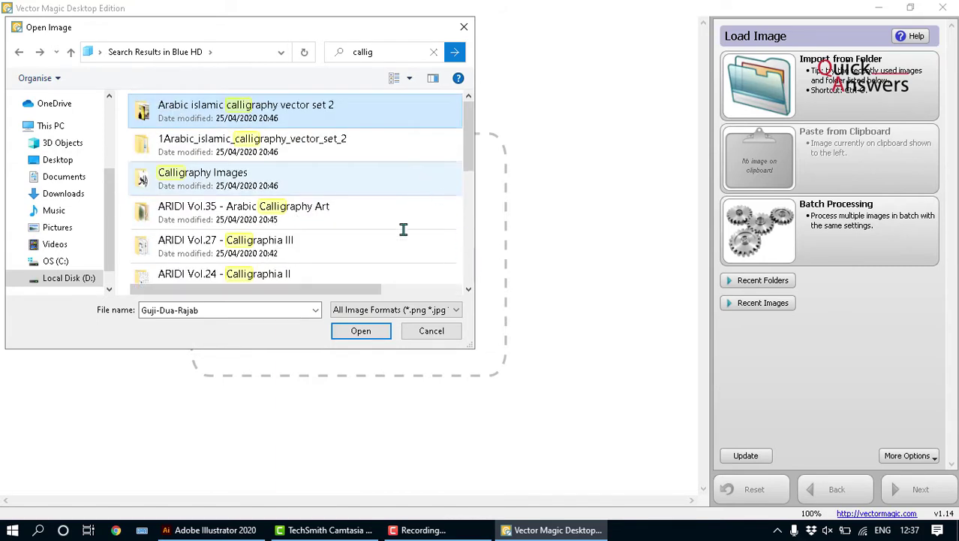
key("Return")
scroll(417, 240, "down", 5)
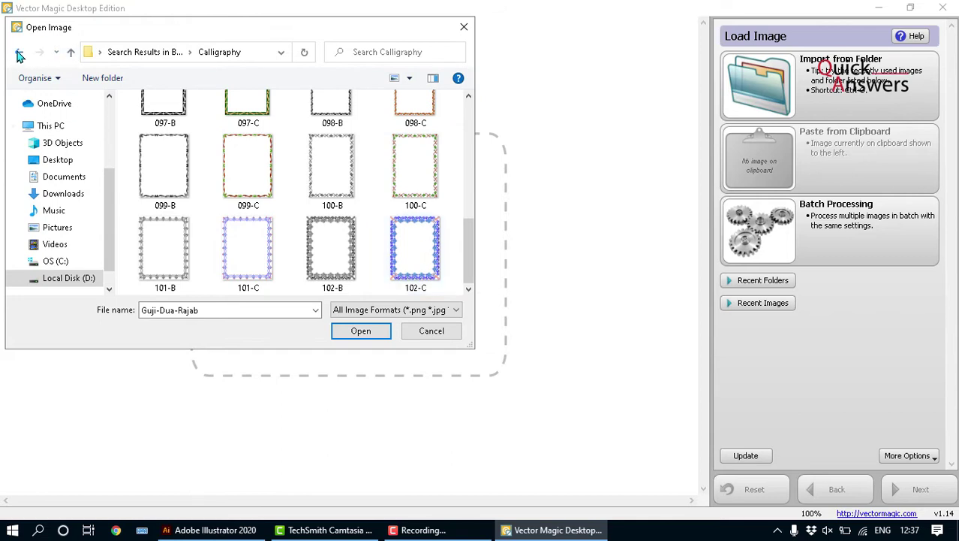
Step: Go back to the "callig" search results and open the Calligraphy Images folder again
key("alt+Left")
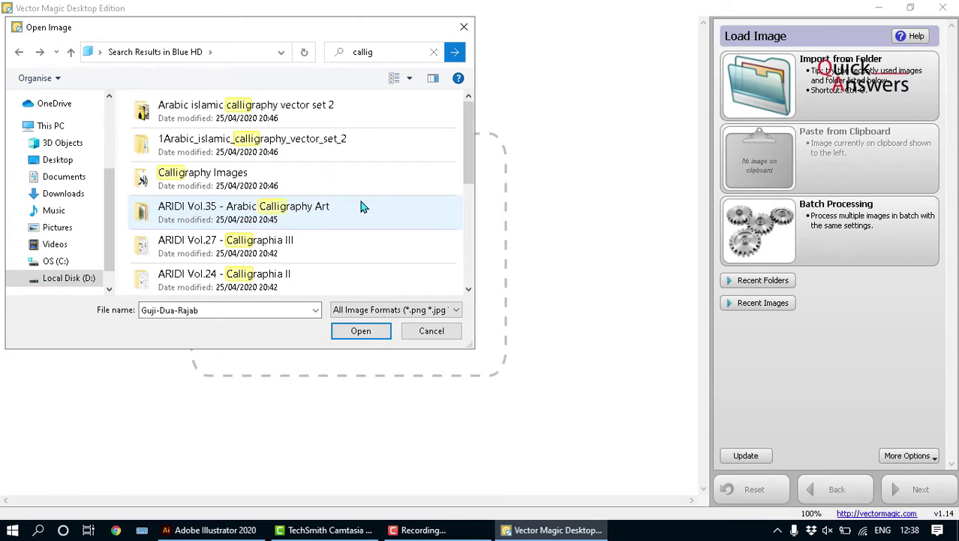
left_click(349, 181)
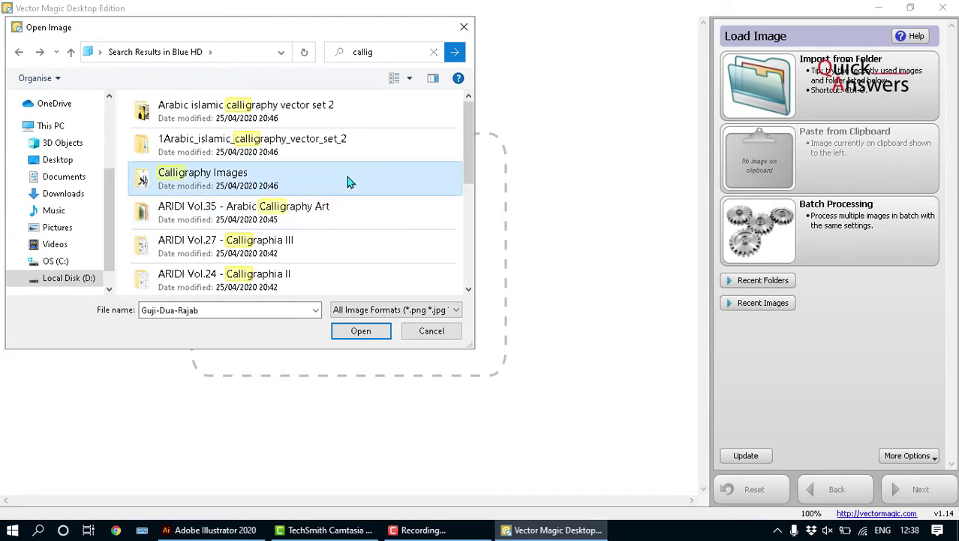
double_click(349, 181)
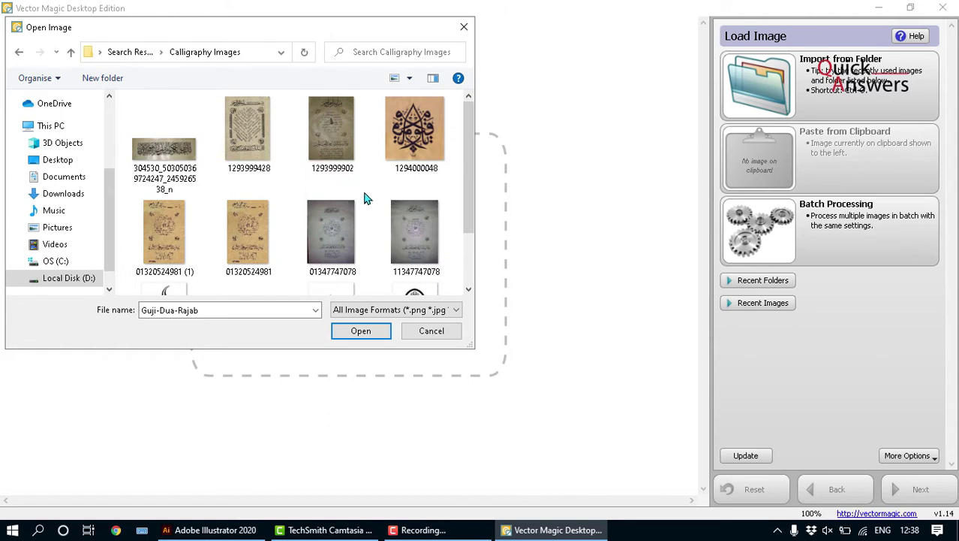
Step: Try to load the AL-AZEEZ JALLA JALALAHU image from the Calligraphy Images folder
scroll(368, 196, "down", 2)
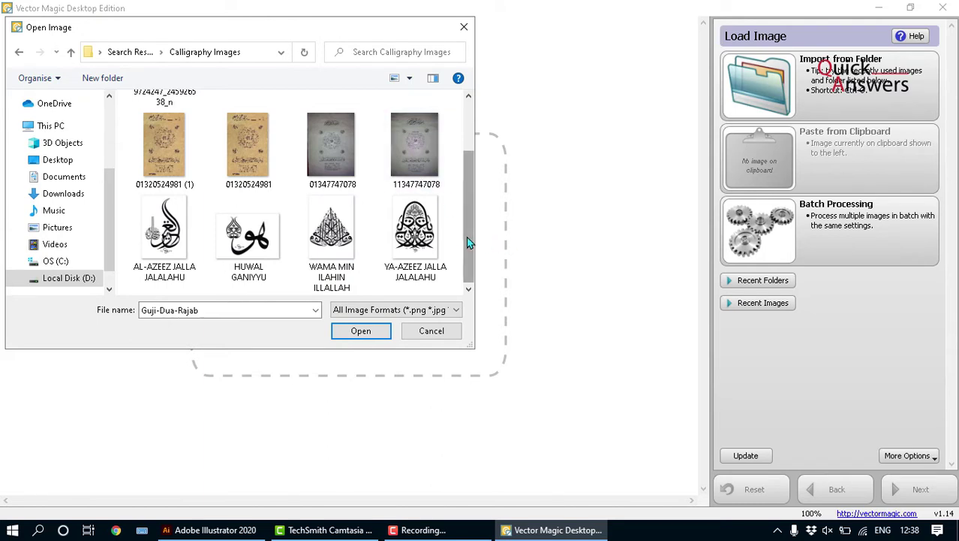
left_click_drag(470, 242, 463, 153)
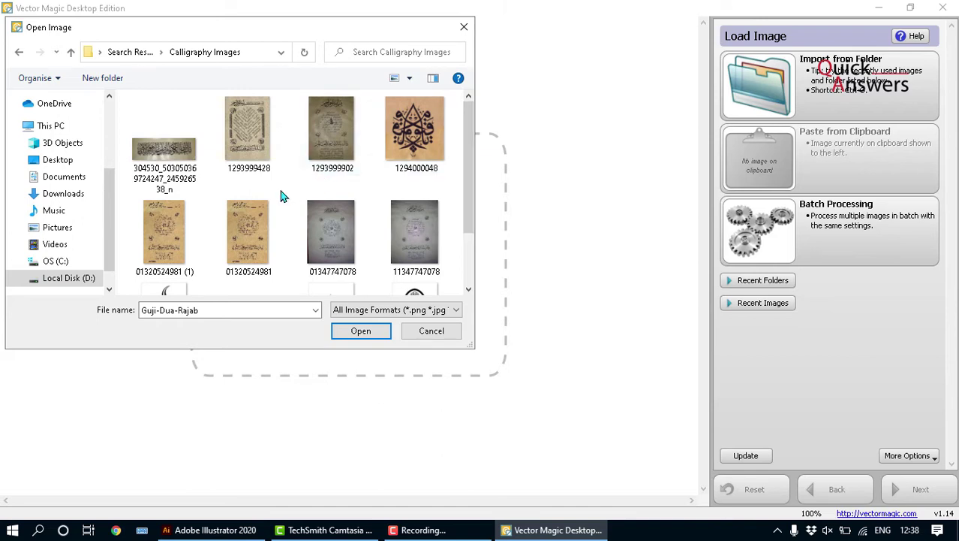
left_click(245, 153)
scroll(409, 275, "down", 2)
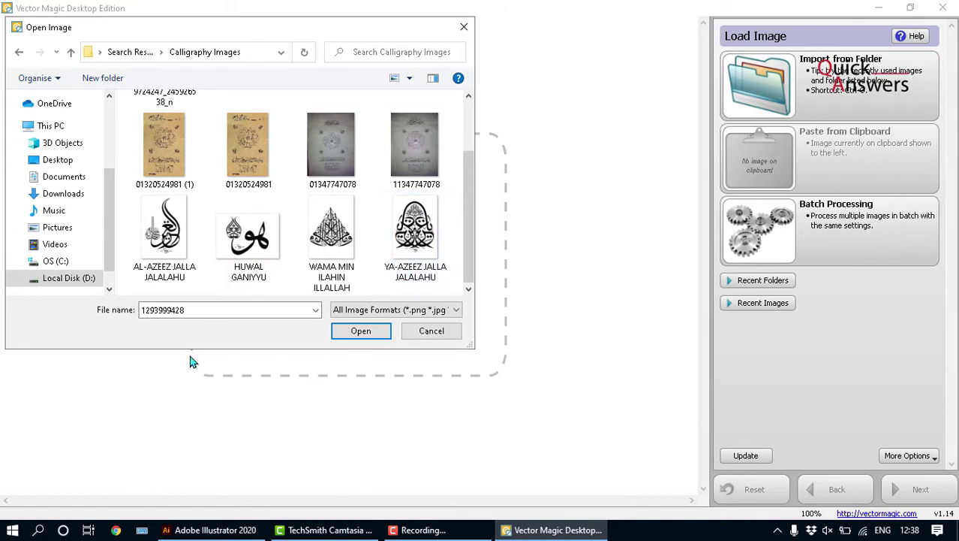
left_click(159, 229)
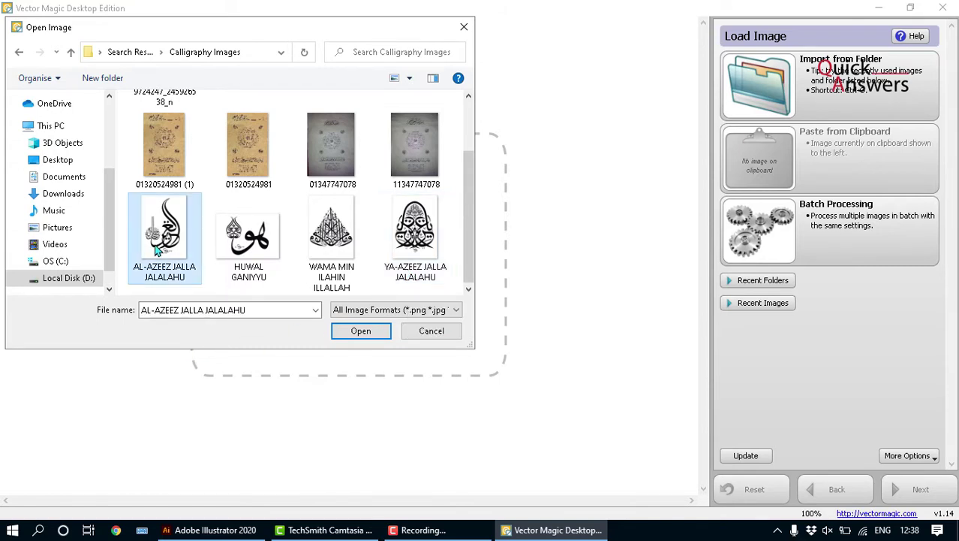
left_click(363, 330)
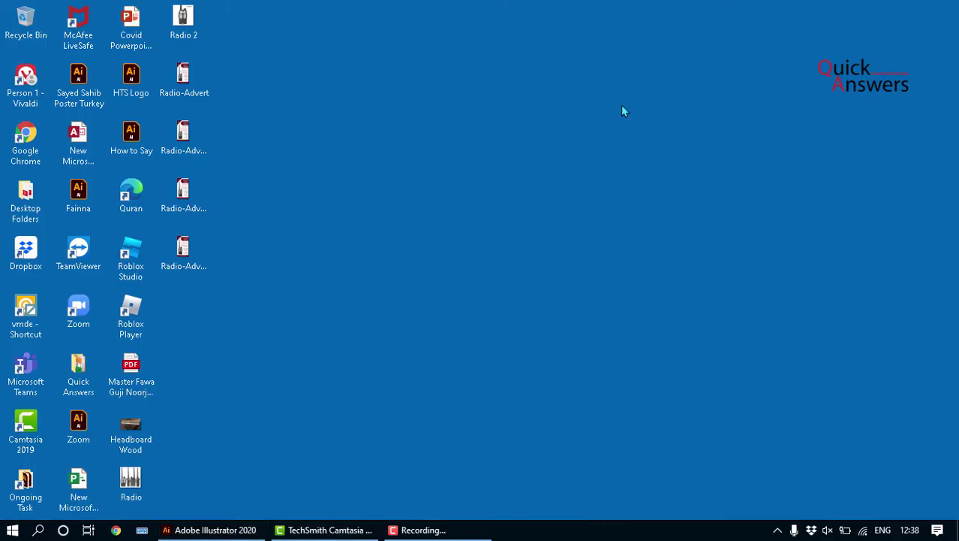
Step: Relaunch Vector Magic from the desktop shortcut and bring its window to the front
double_click(25, 325)
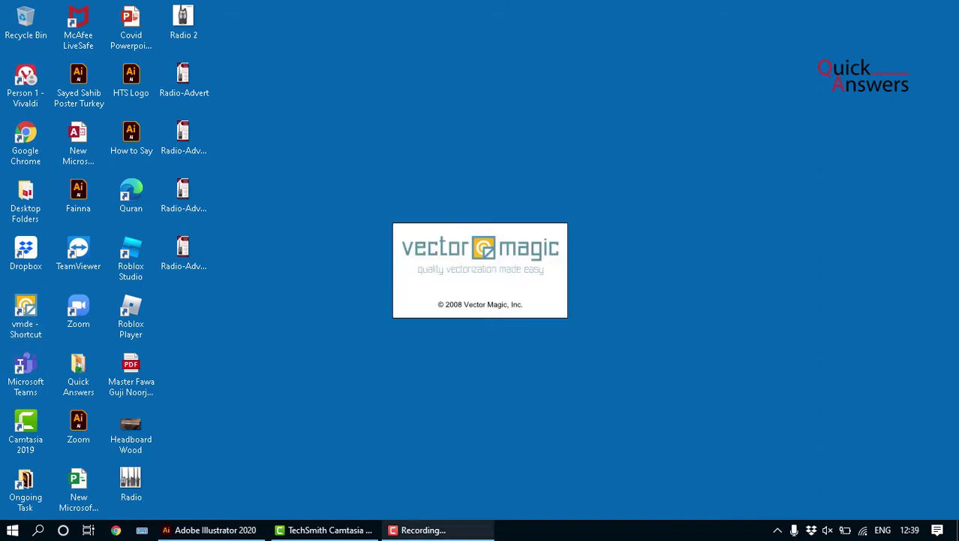
left_click(322, 529)
mouse_move(439, 529)
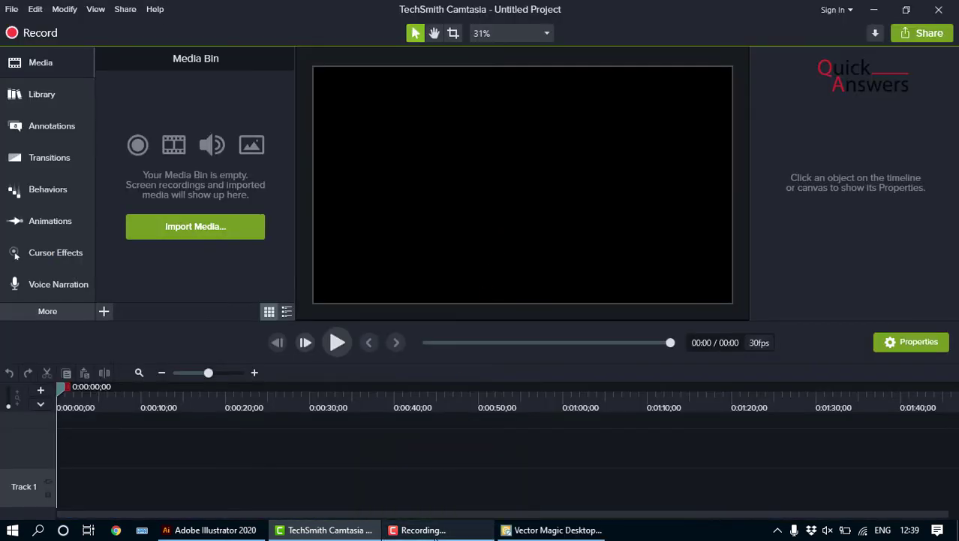
left_click(530, 528)
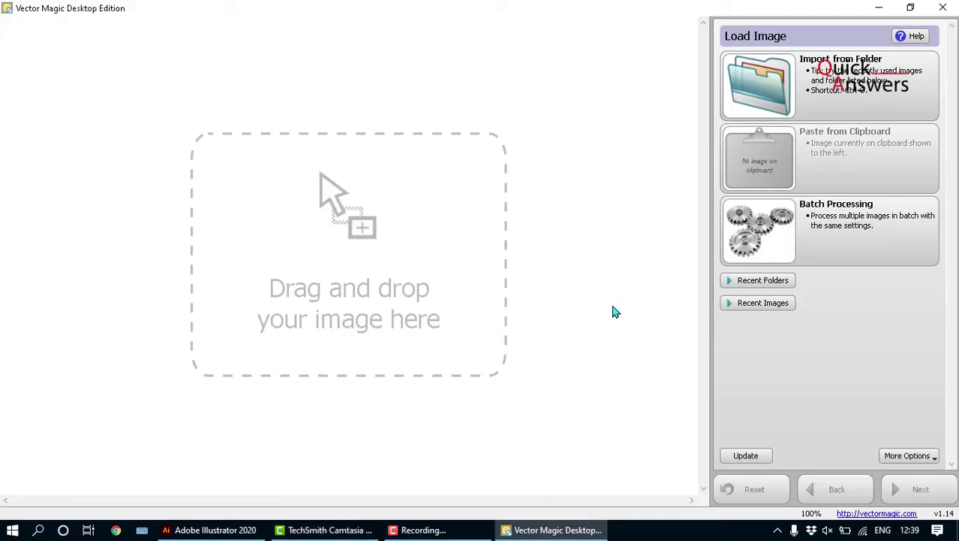
Step: Import the AL-AZEEZ JALLA JALALAHU image from the Calligraphy Images folder
left_click(803, 116)
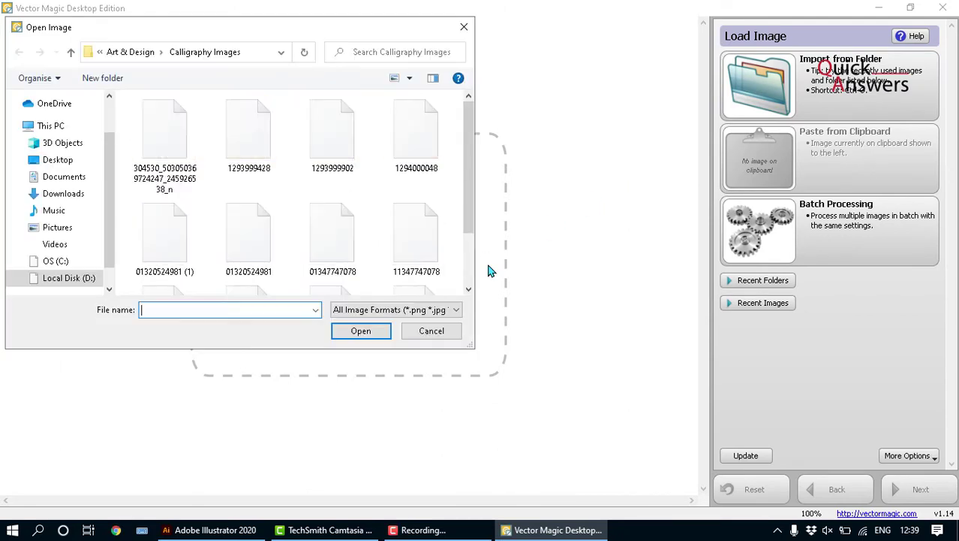
left_click_drag(469, 193, 468, 260)
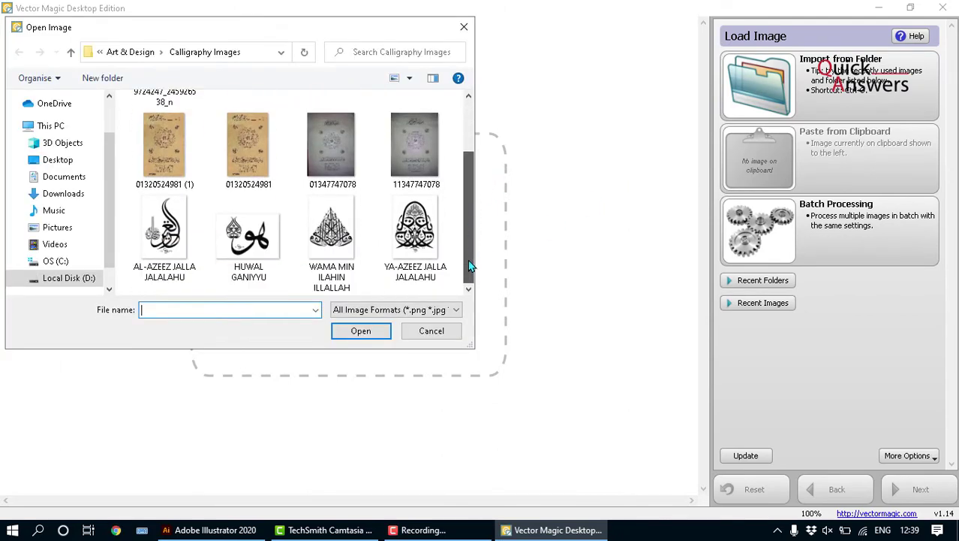
left_click(166, 242)
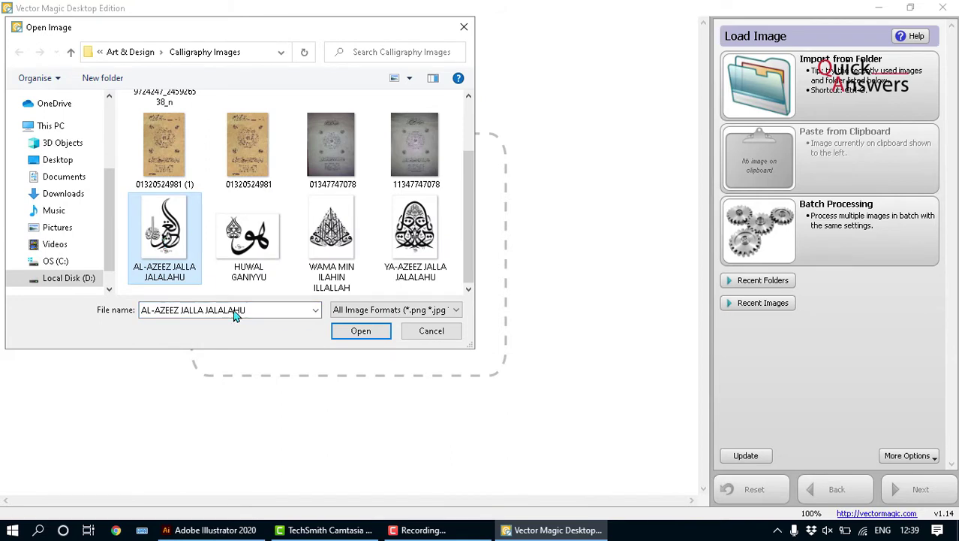
left_click(365, 334)
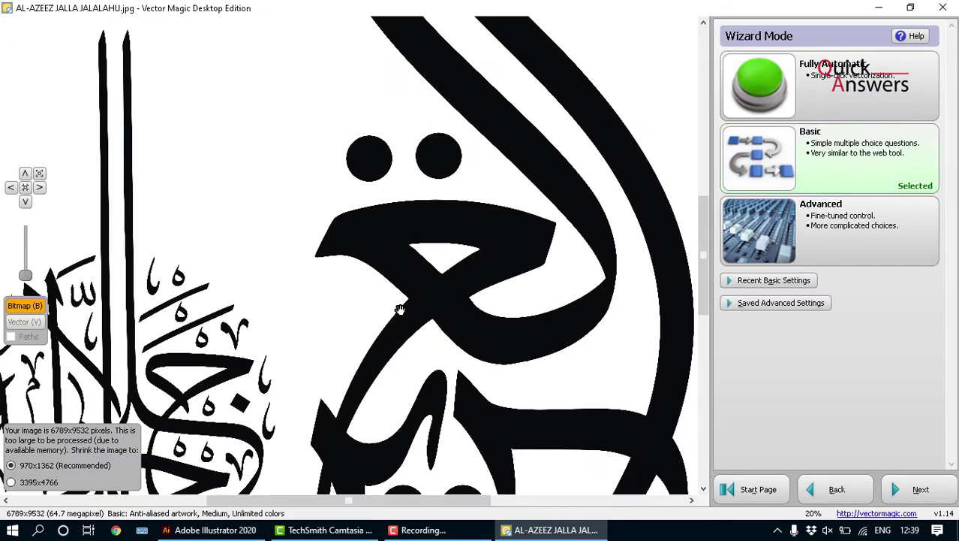
Step: Vectorize the image in Basic mode at 970x1362 as Artwork with Blended Edges, High input quality and Two Colors
left_click(924, 492)
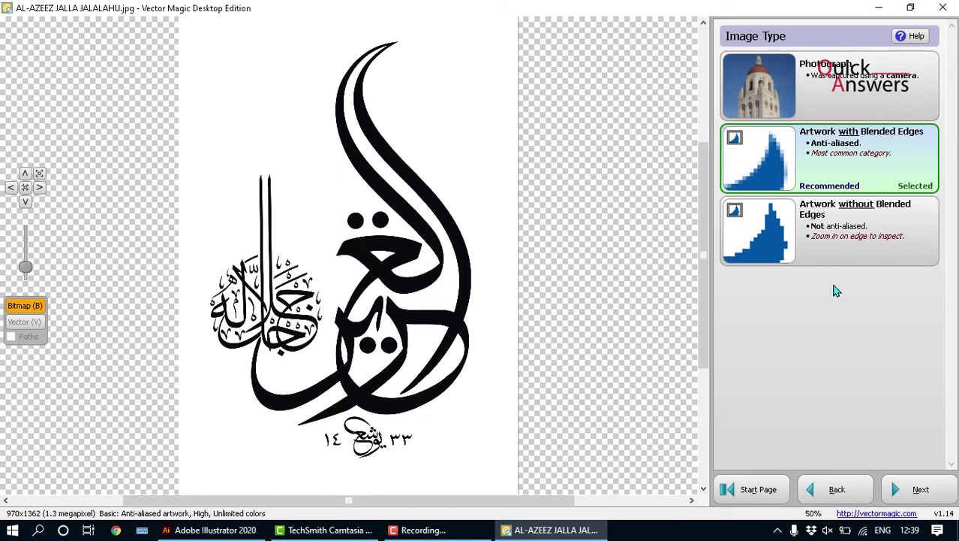
left_click(919, 489)
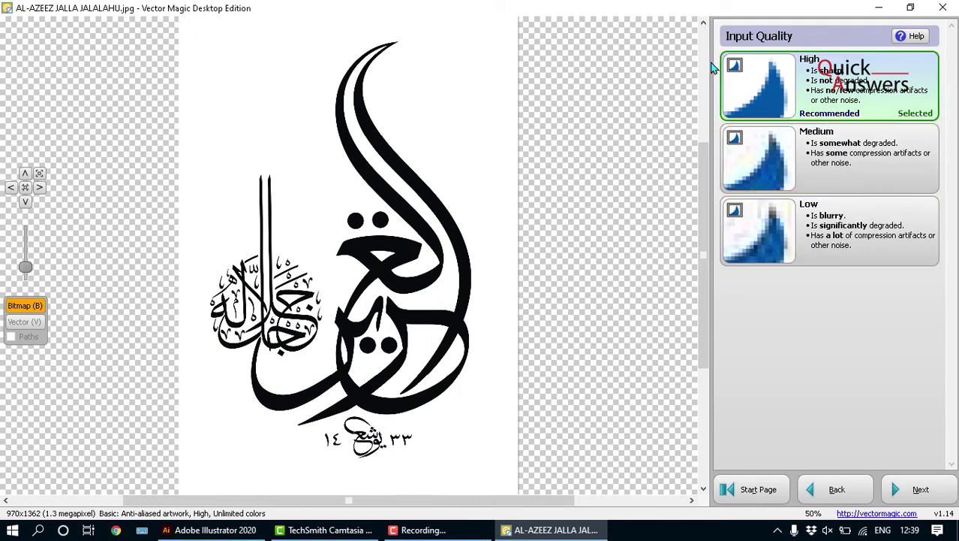
left_click(920, 491)
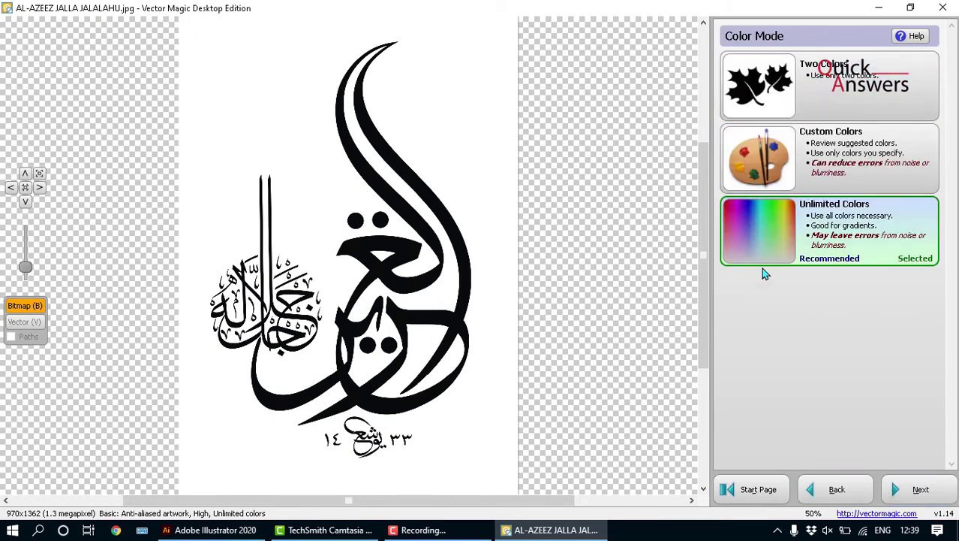
left_click(803, 91)
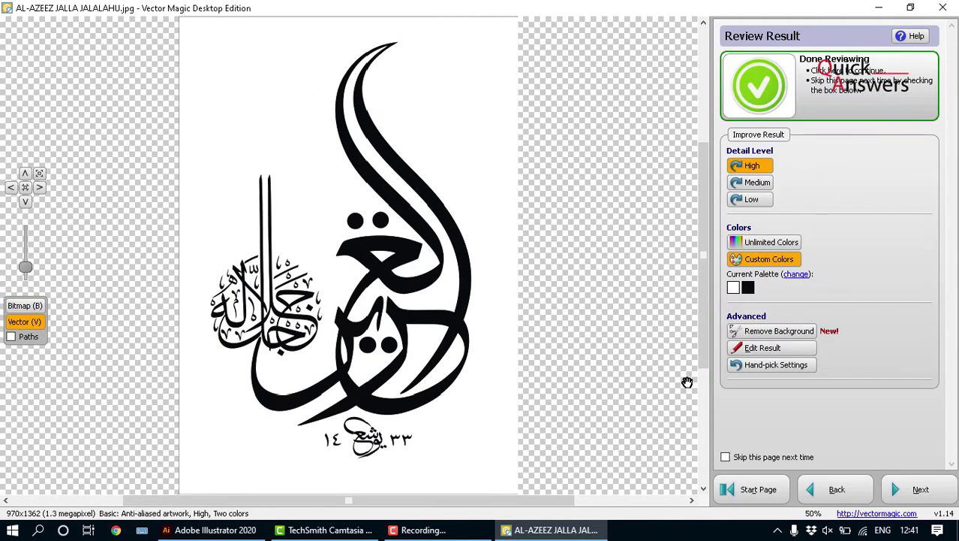
Step: Start Remove Background on the vector result and erase the white page background and the large enclosed white areas of the main lettering
left_click(929, 499)
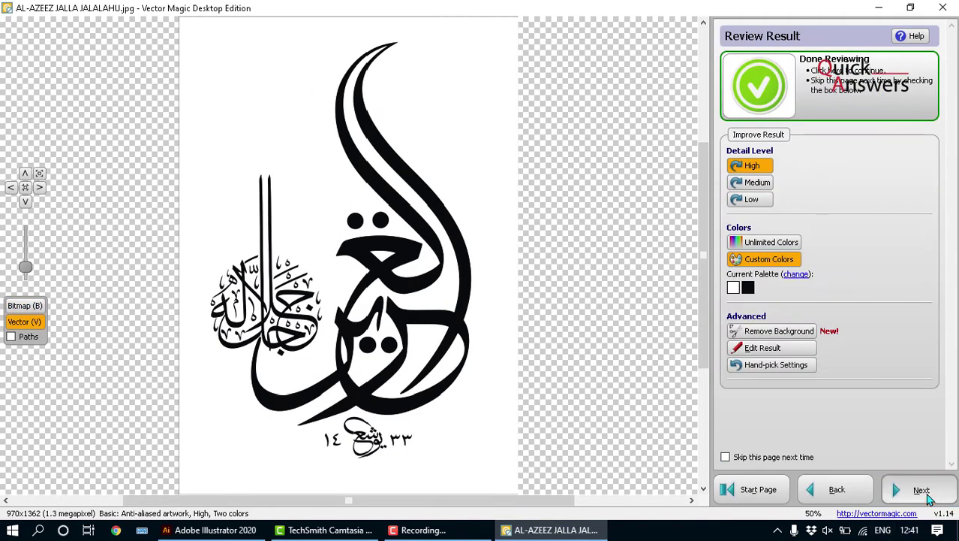
left_click(826, 495)
left_click(795, 332)
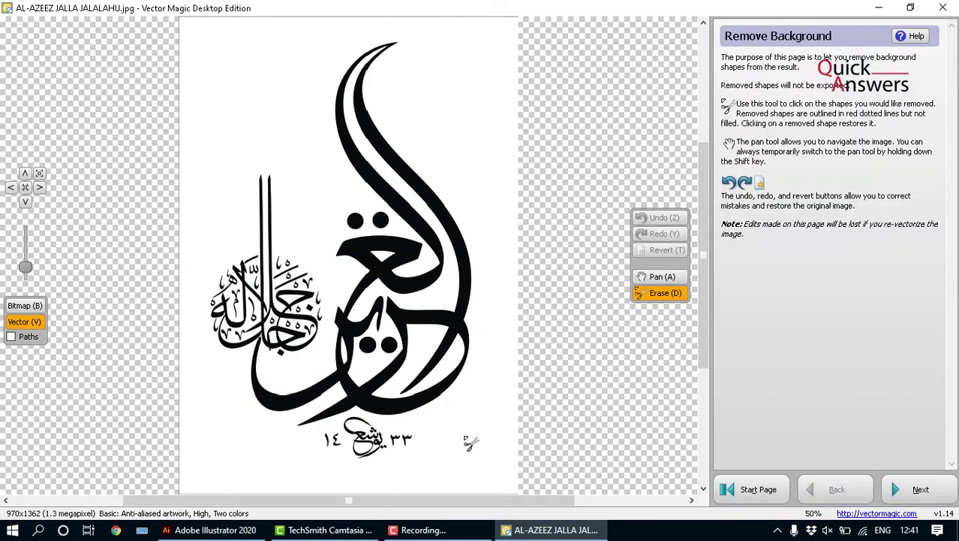
left_click(466, 440)
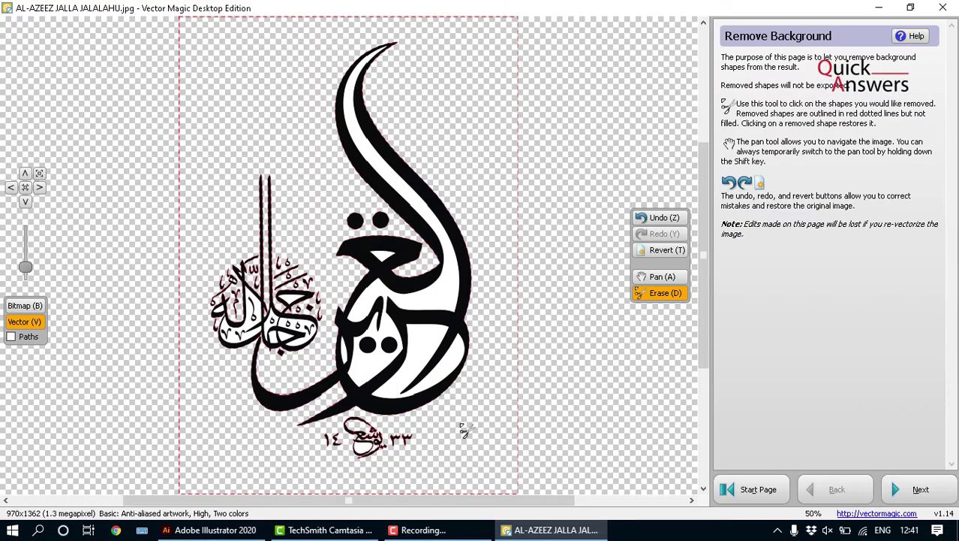
left_click(445, 287)
left_click(388, 258)
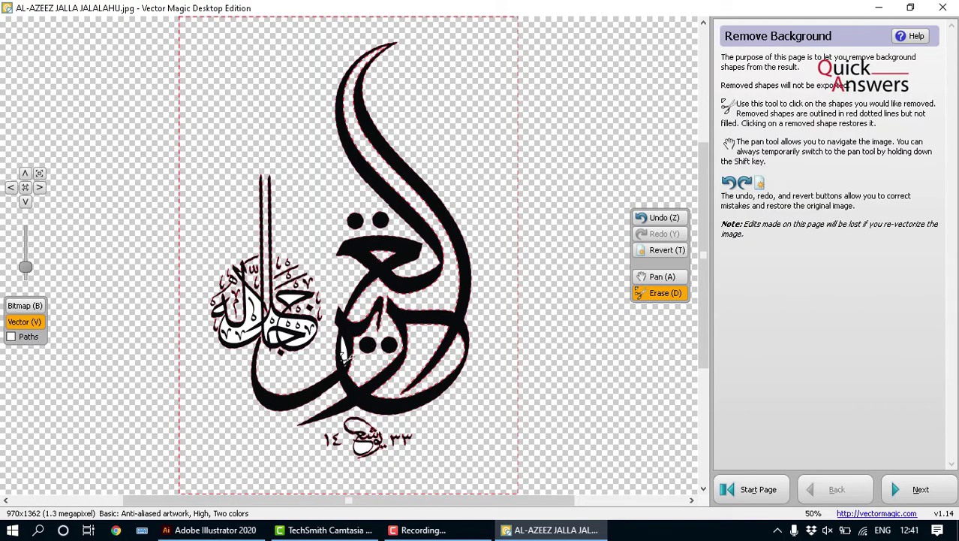
Step: Erase the larger enclosed white areas inside the small round calligraphy beside the main lettering
scroll(198, 296, "up", 3)
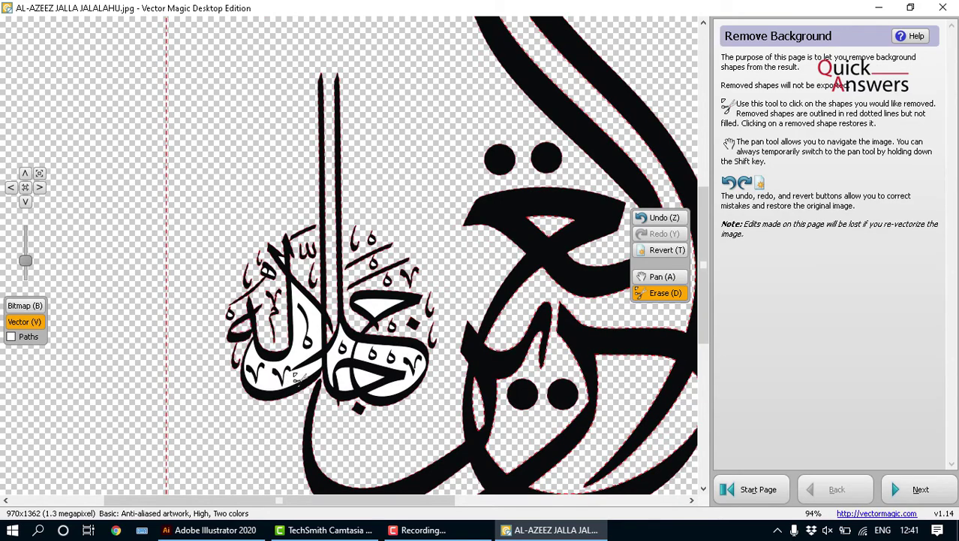
left_click(335, 381)
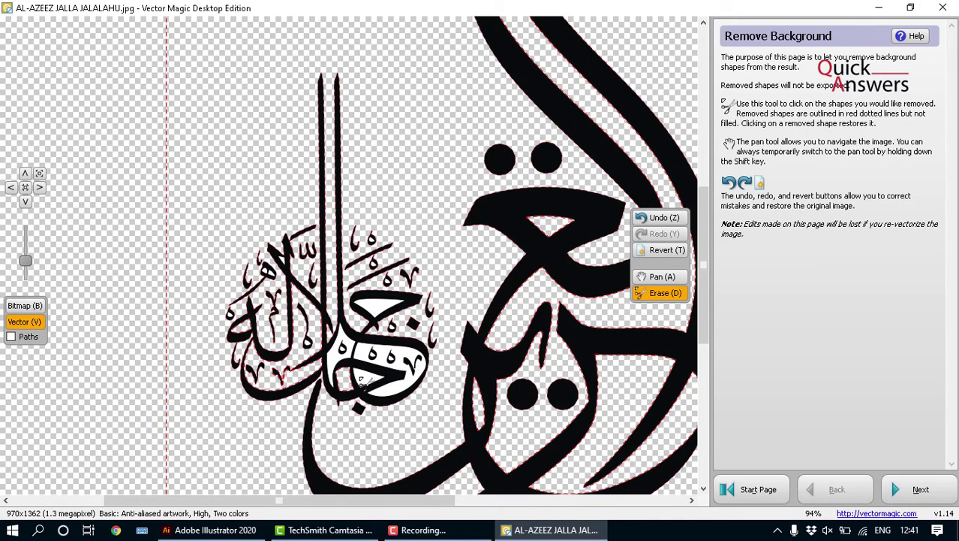
left_click(344, 357)
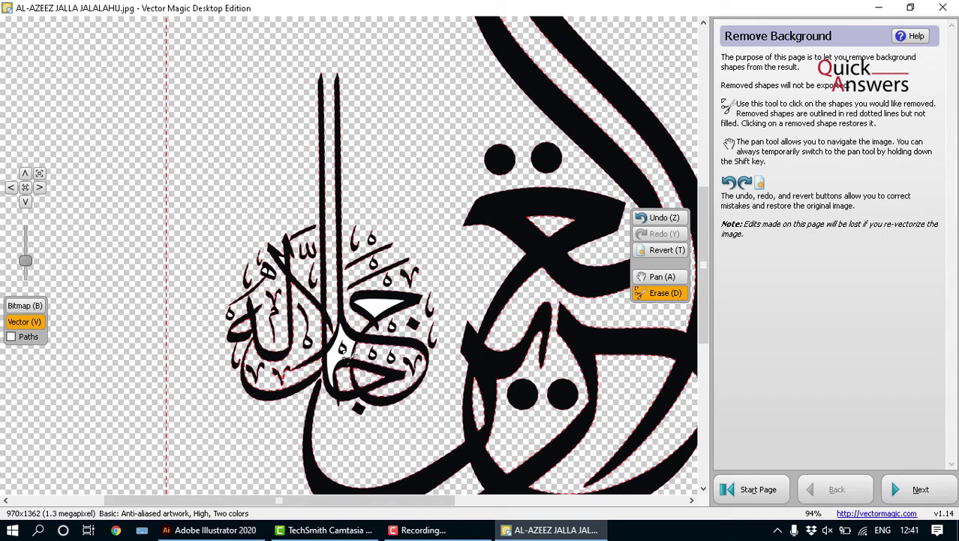
left_click(350, 345)
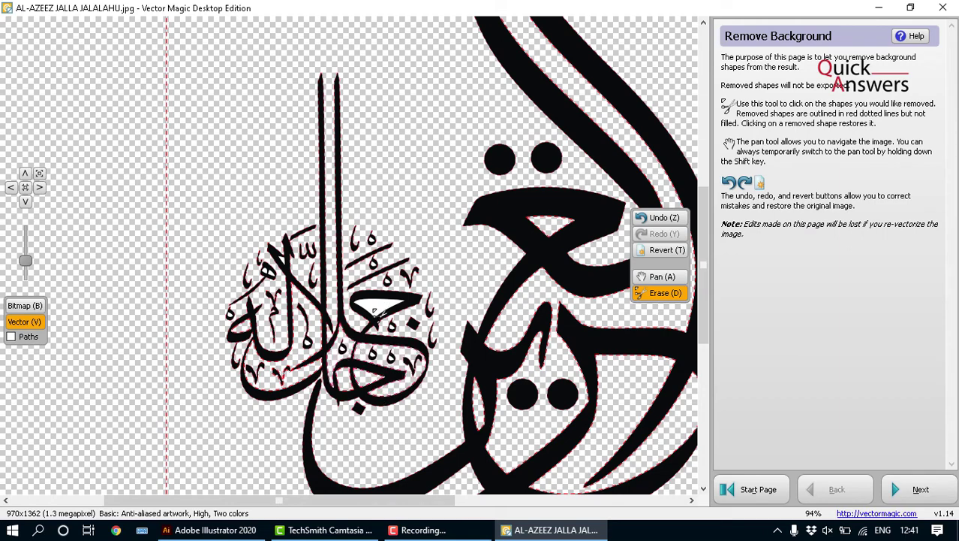
Step: Erase the tiny white holes inside the loops and small marks of the round calligraphy
scroll(268, 318, "up", 5)
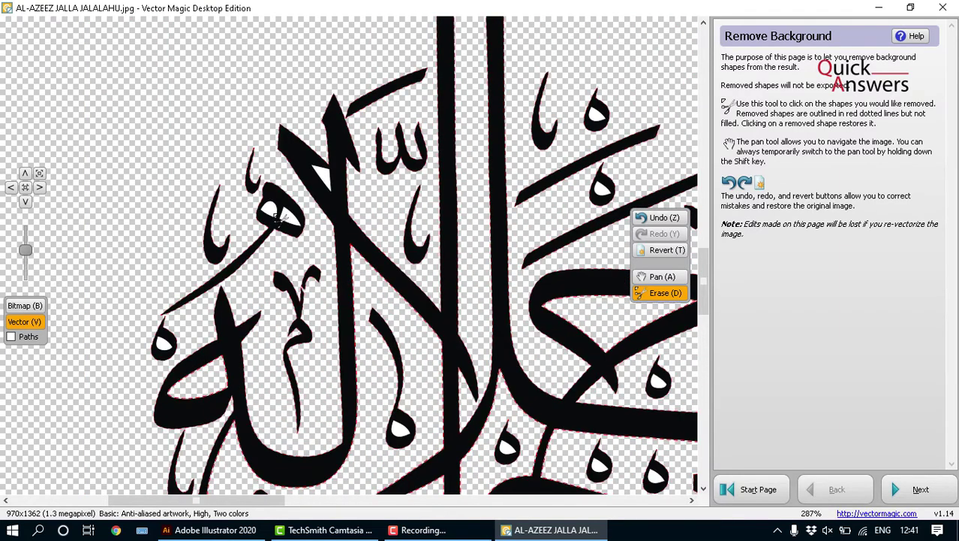
left_click(278, 218)
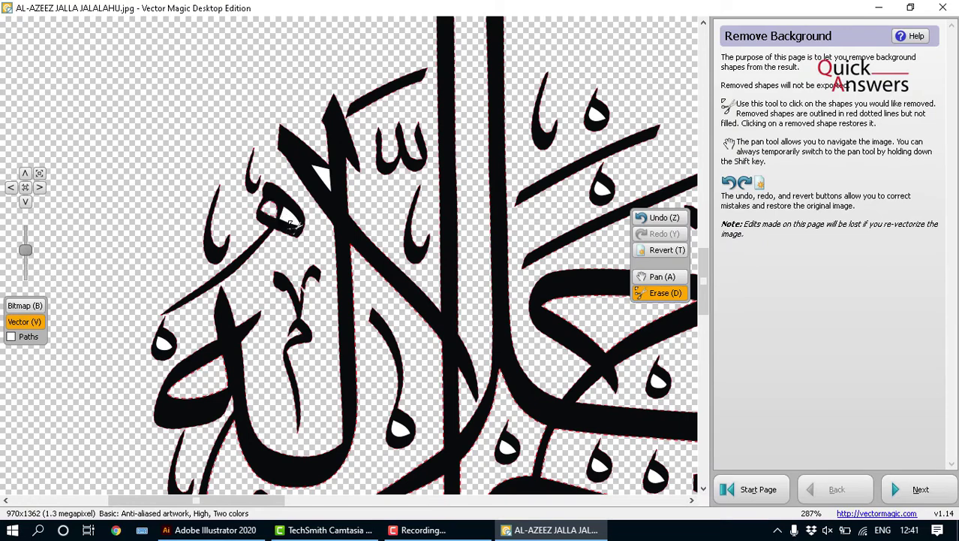
left_click(167, 346)
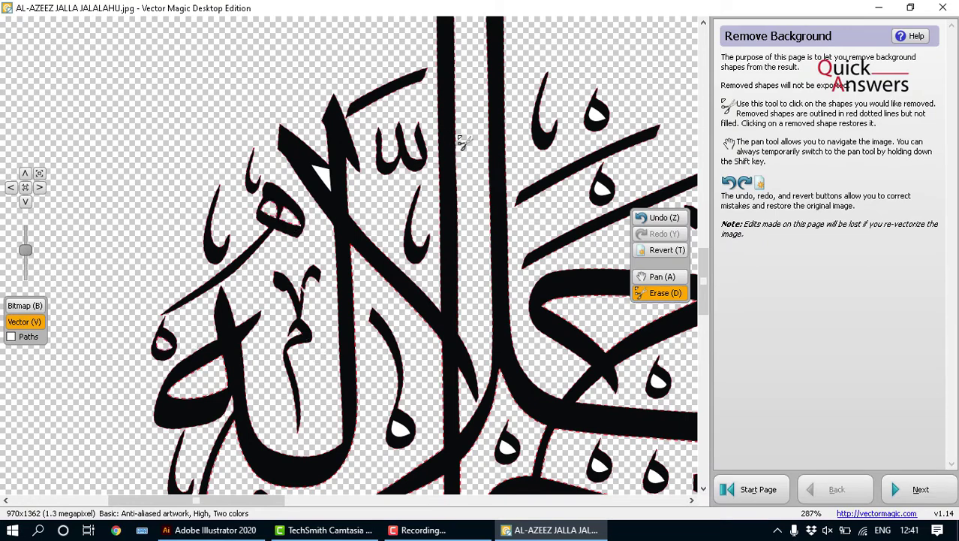
left_click(603, 189)
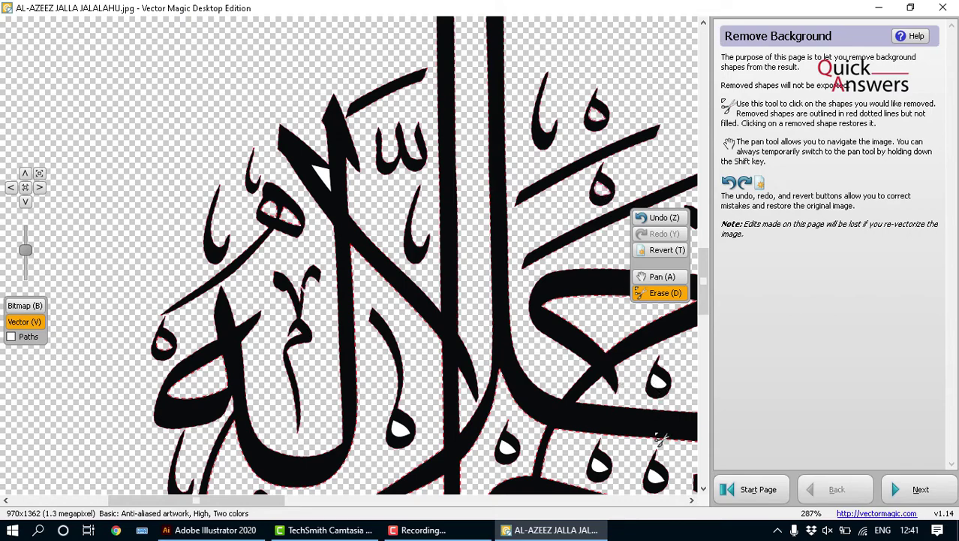
left_click(598, 466)
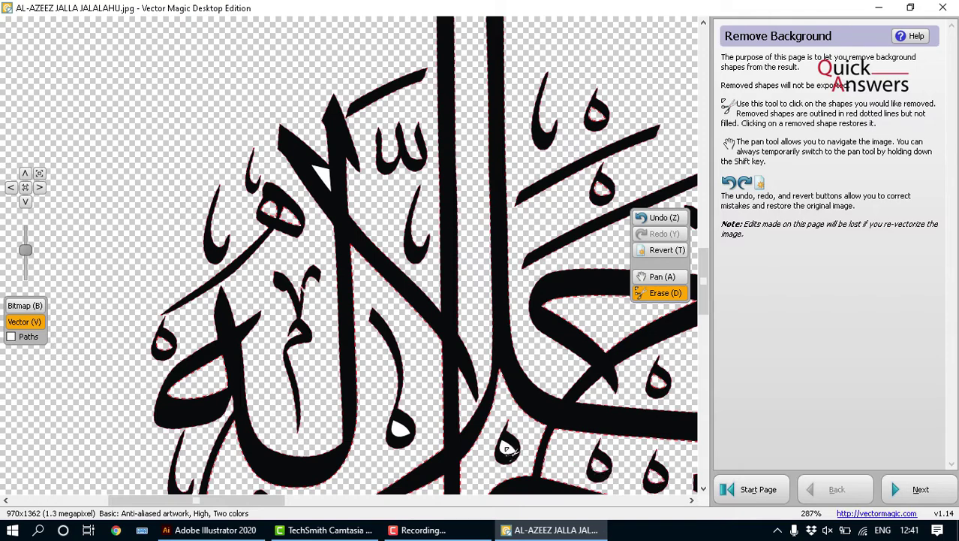
left_click(507, 448)
left_click(400, 425)
Step: Erase the three enclosed white areas in the signature below the main lettering
scroll(392, 268, "down", 5)
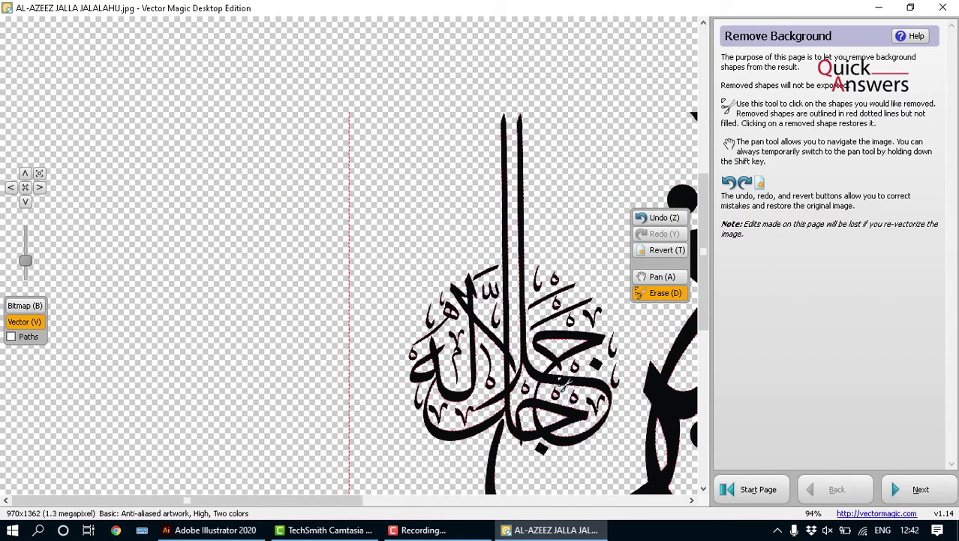
scroll(563, 379, "down", 3)
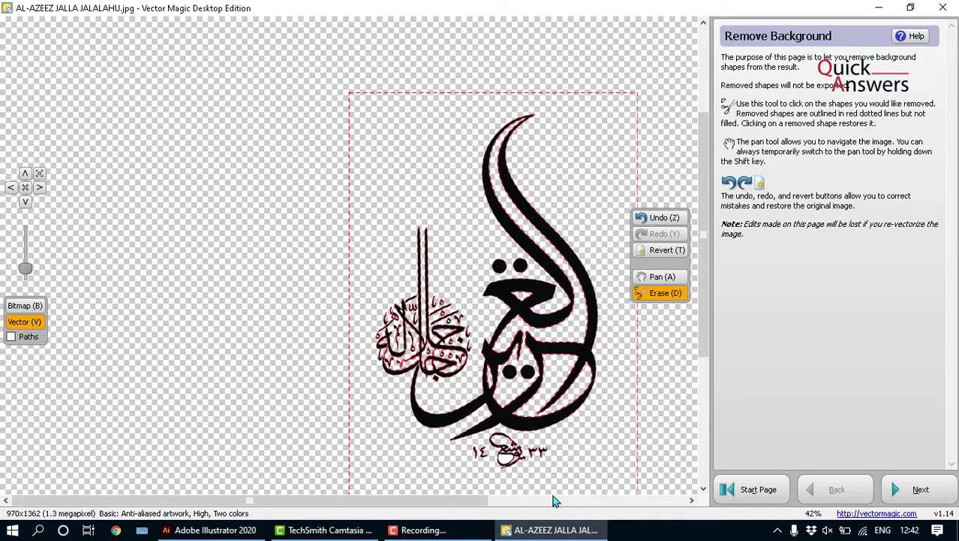
scroll(525, 465, "up", 9)
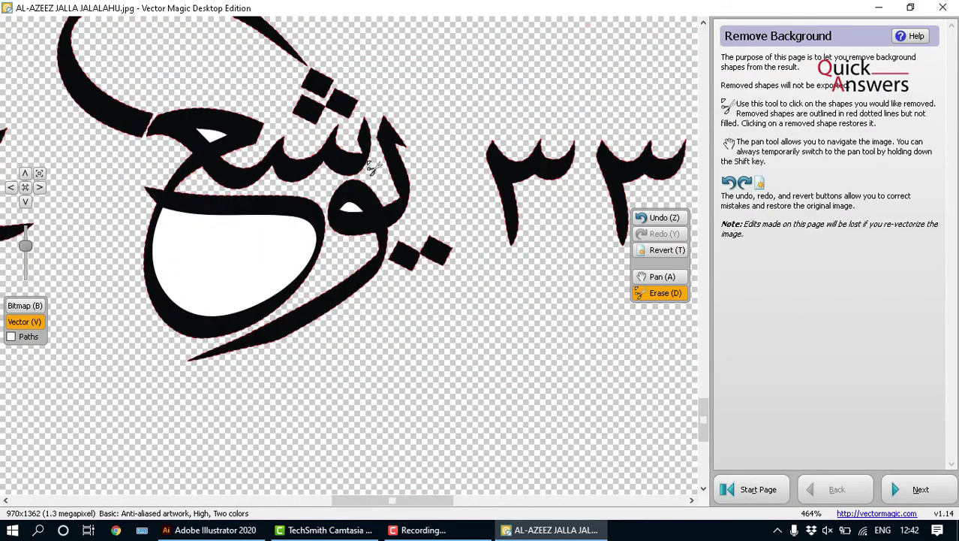
left_click(353, 211)
left_click(218, 225)
left_click(211, 137)
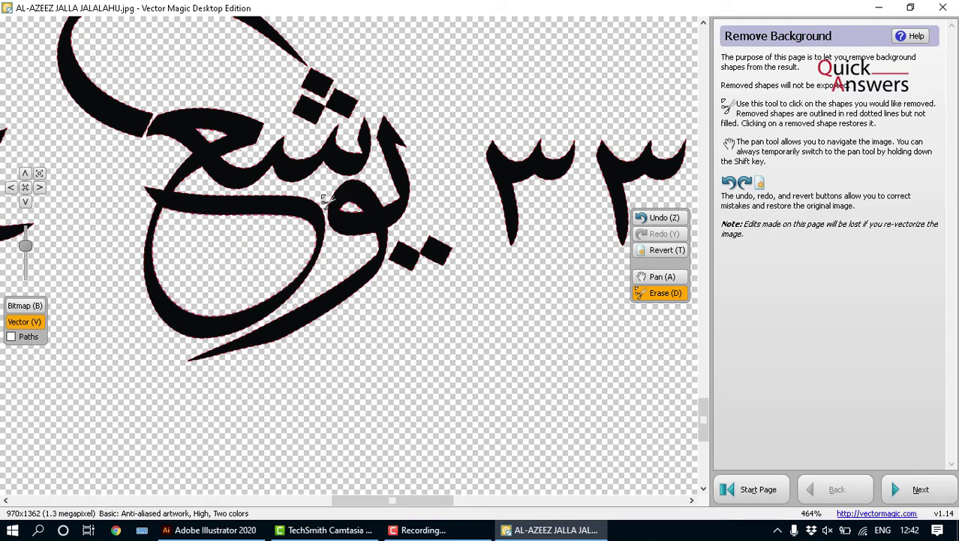
scroll(323, 199, "down", 3)
scroll(323, 200, "down", 7)
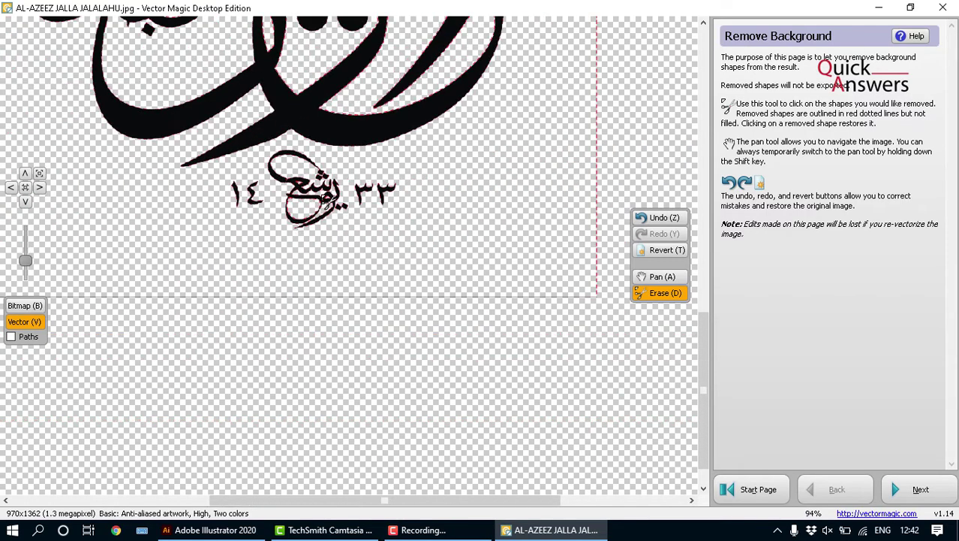
scroll(308, 122, "up", 2)
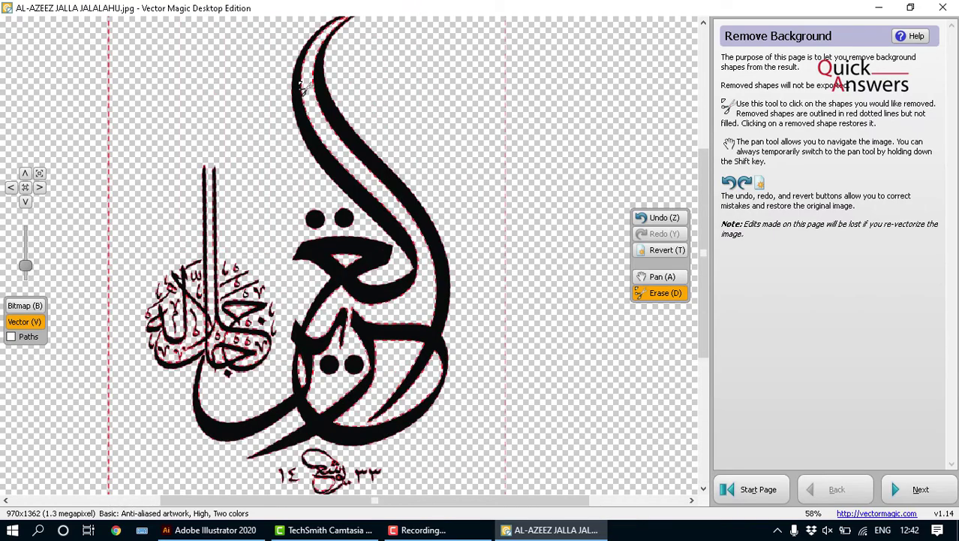
Step: Finish the background removal, accept the reviewed result and continue to exporting it
scroll(368, 367, "down", 2)
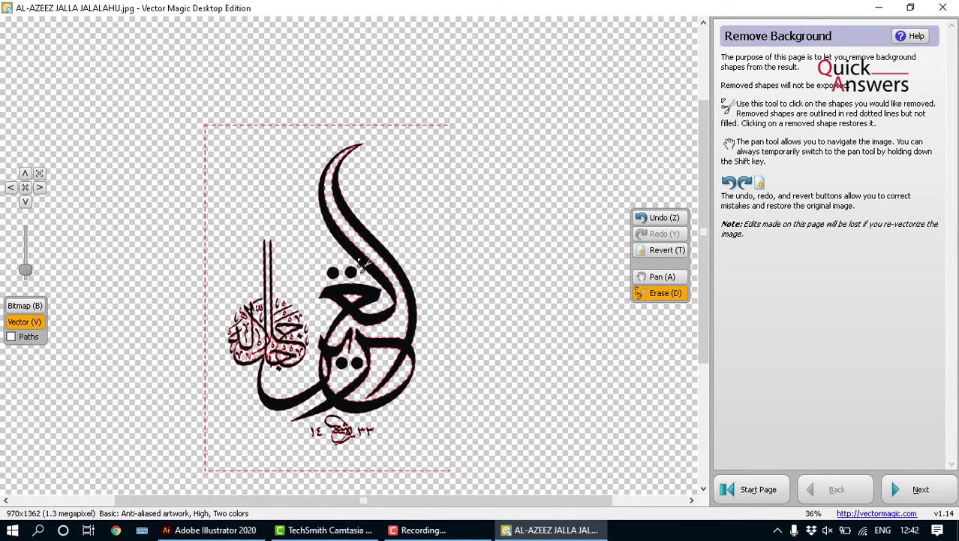
scroll(353, 428, "up", 2)
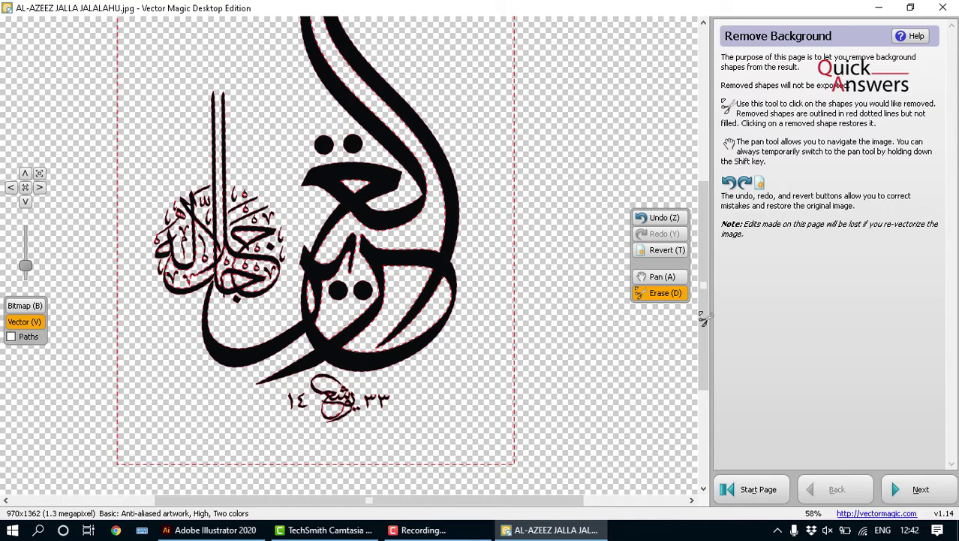
left_click(891, 489)
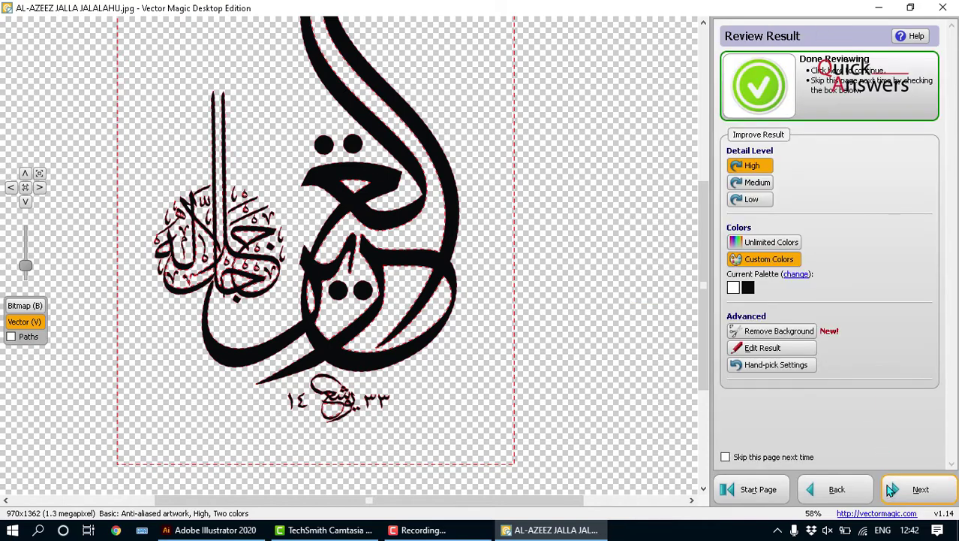
left_click(793, 114)
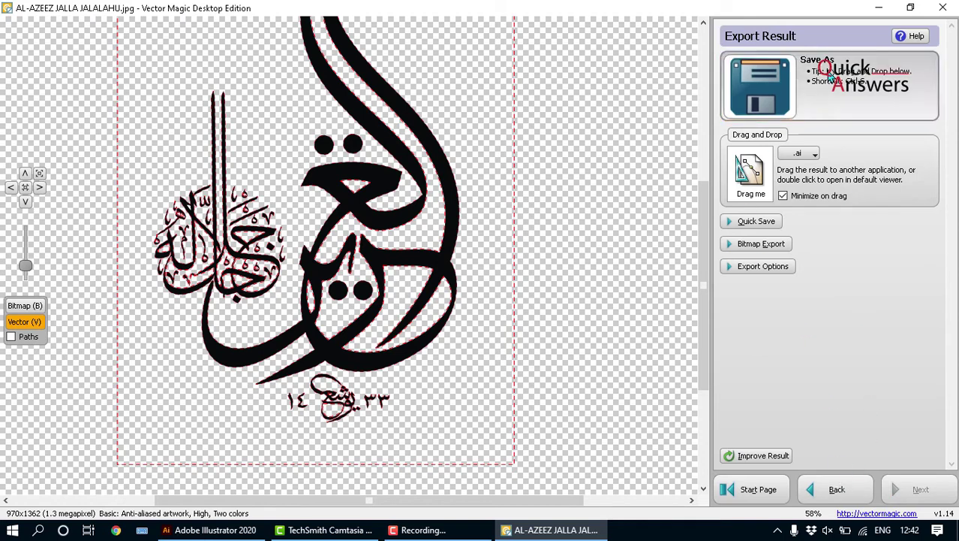
Step: Save the result as an Adobe Illustrator file named AL-AZEEZ JALLA JALALAHU in the Quick Answers folder on the Desktop
key("ctrl+s")
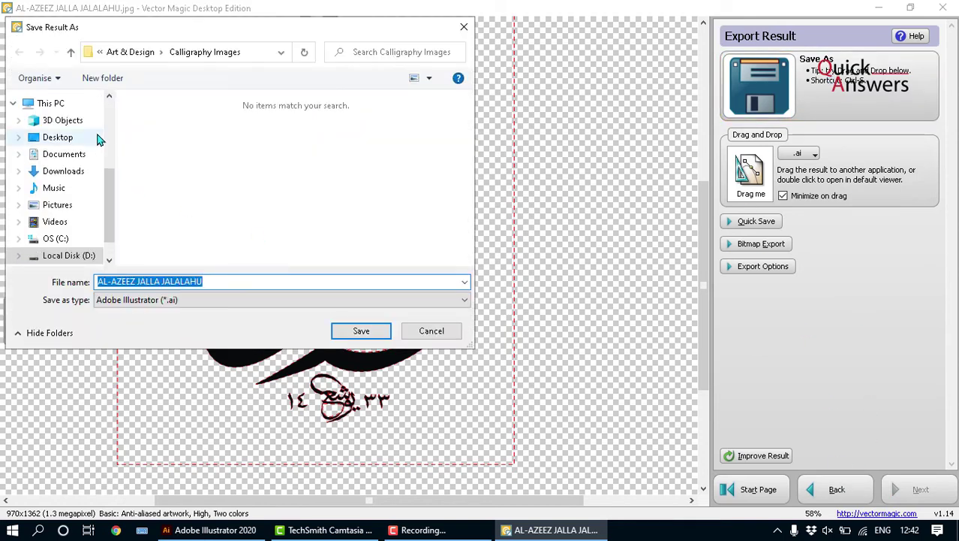
left_click(82, 137)
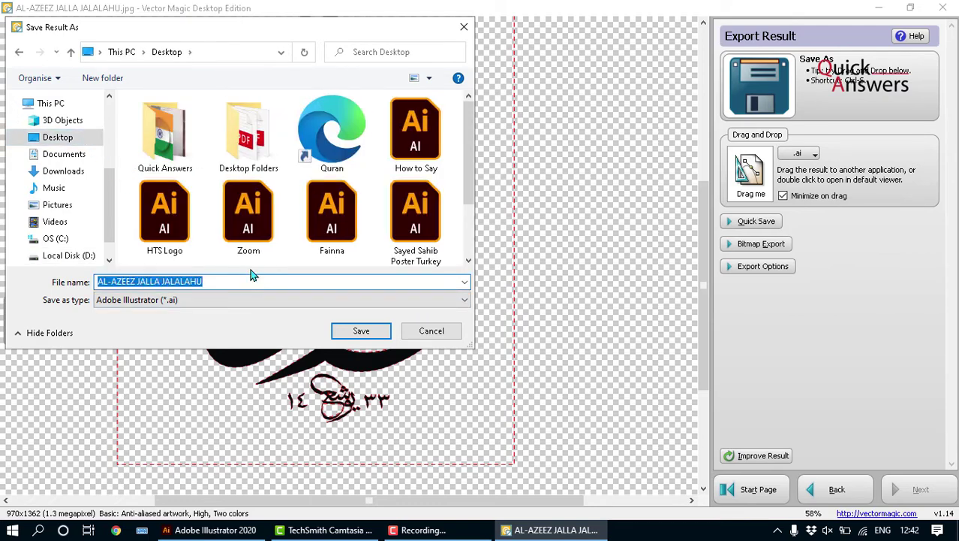
left_click(175, 144)
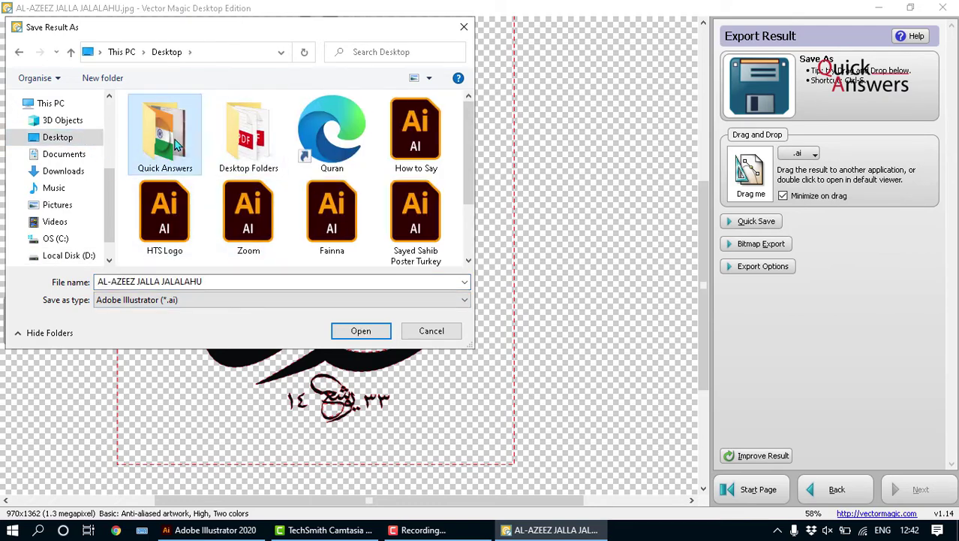
double_click(175, 144)
left_click(257, 279)
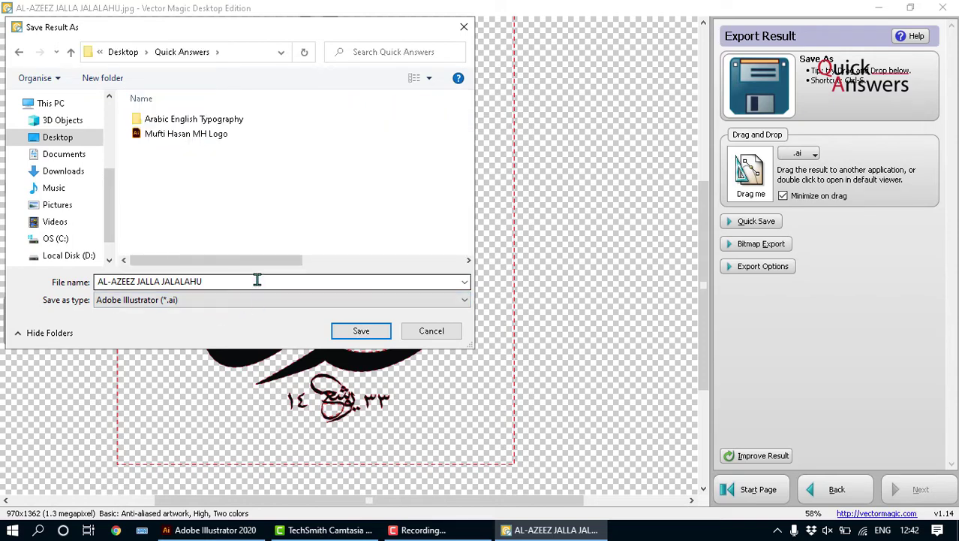
key("ctrl+a")
left_click(359, 331)
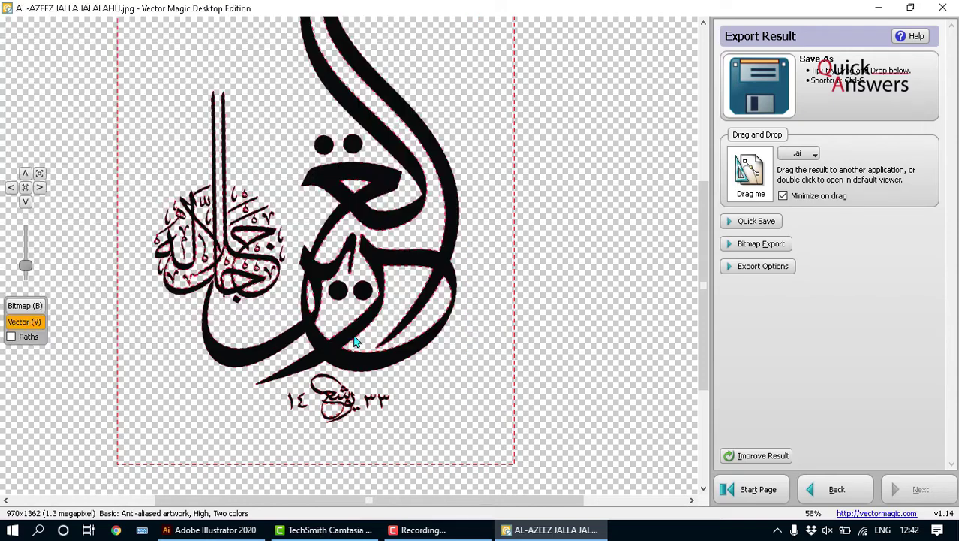
Step: Switch to Adobe Illustrator and open AL-AZEEZ JALLA JALALAHU from the Quick Answers folder on the Desktop
left_click(218, 530)
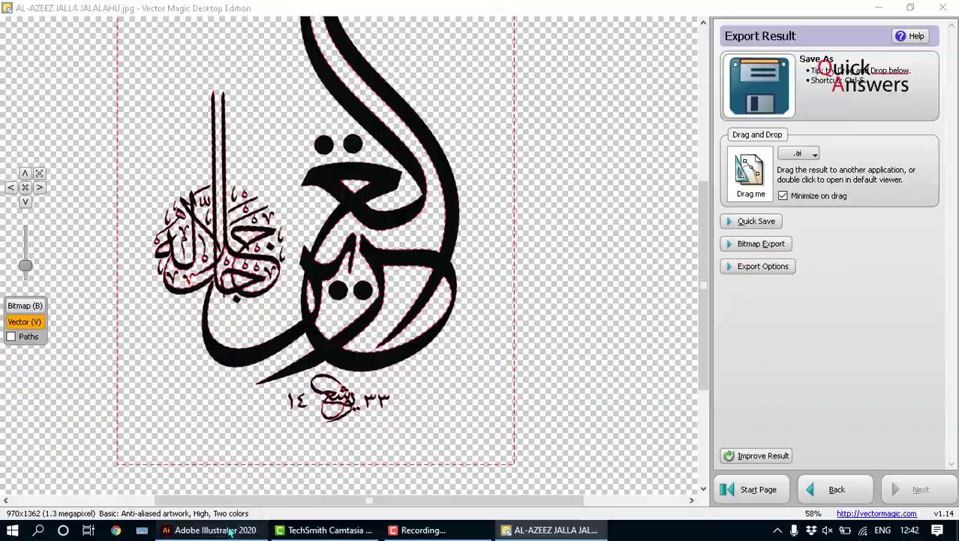
left_click(69, 10)
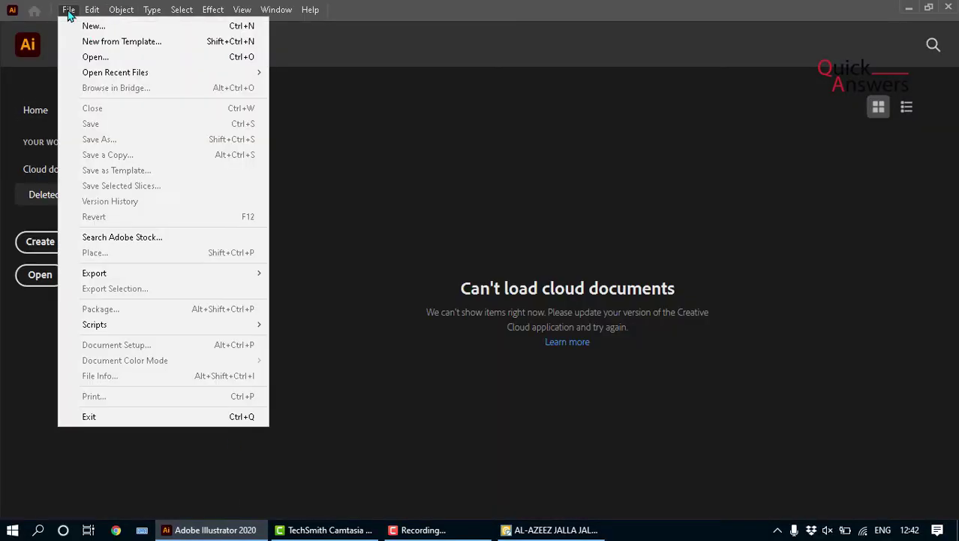
left_click(95, 58)
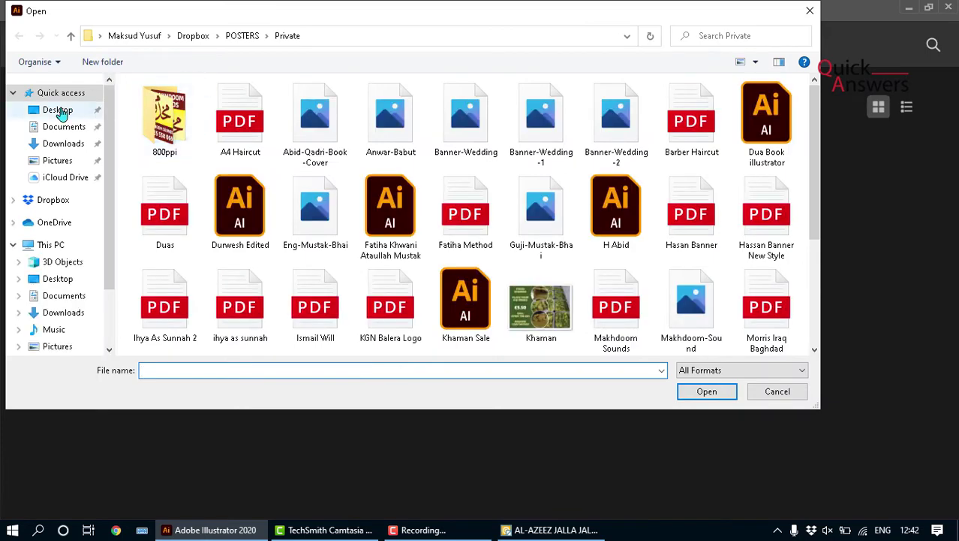
left_click(60, 110)
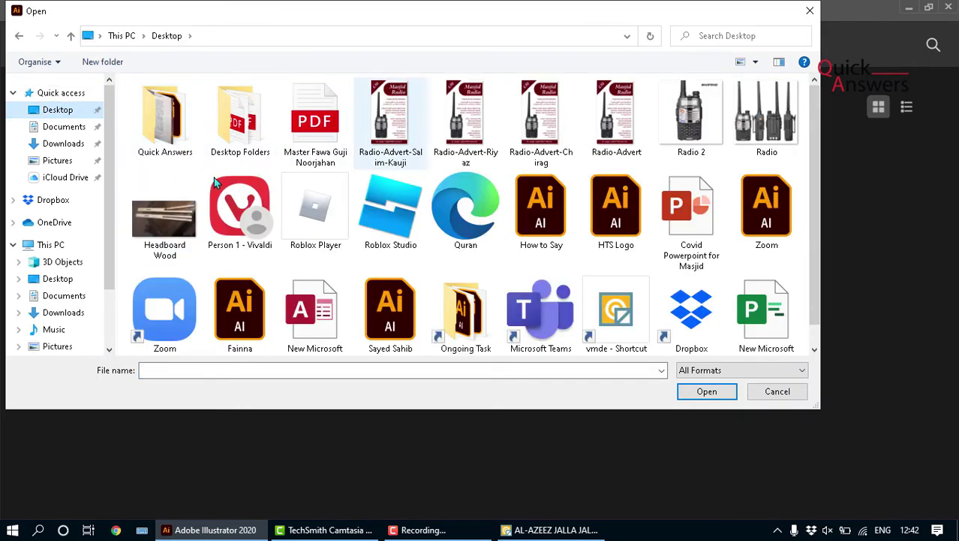
left_click(180, 162)
double_click(180, 164)
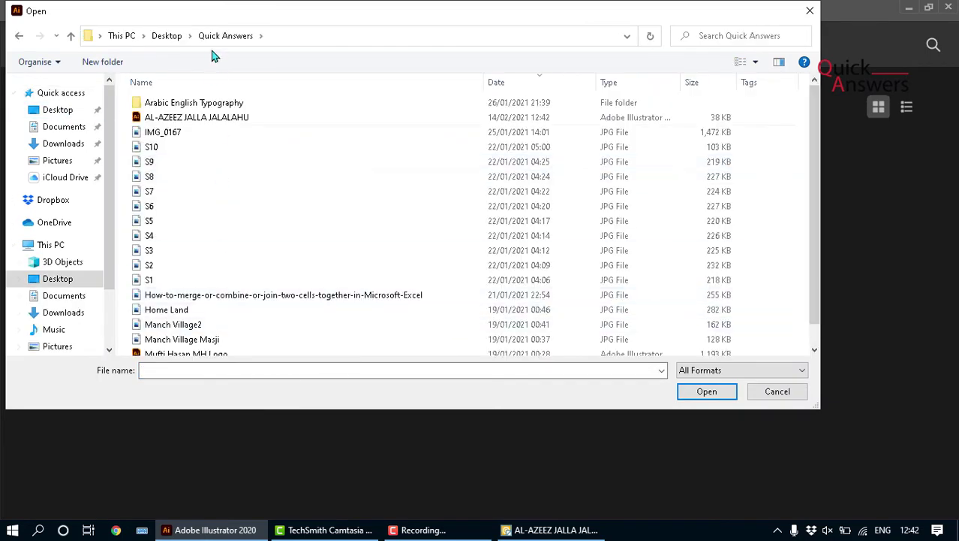
left_click(210, 118)
left_click(706, 392)
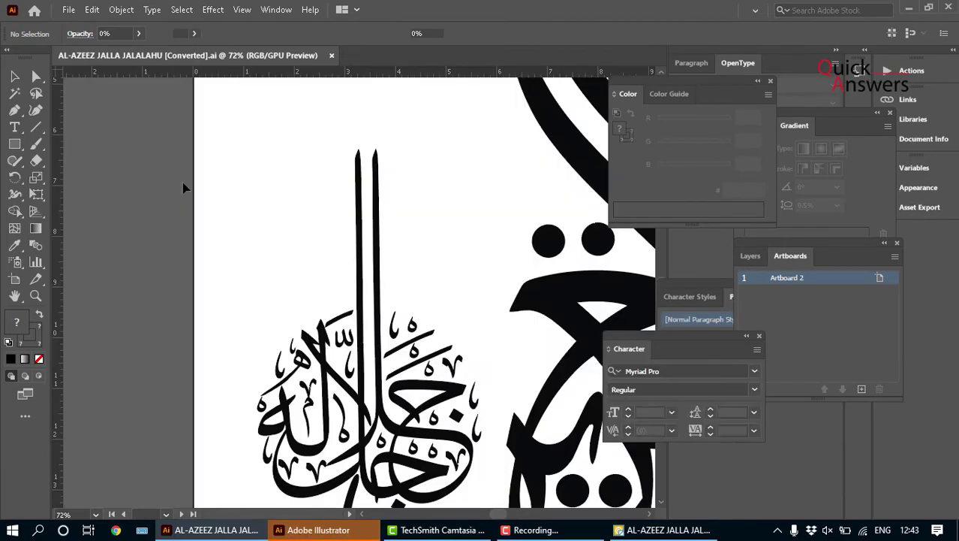
Step: With Direct Selection, select the upper-left anchor points of the rectangular outline around the calligraphy and clear them
scroll(330, 275, "down", 3)
scroll(330, 275, "down", 2)
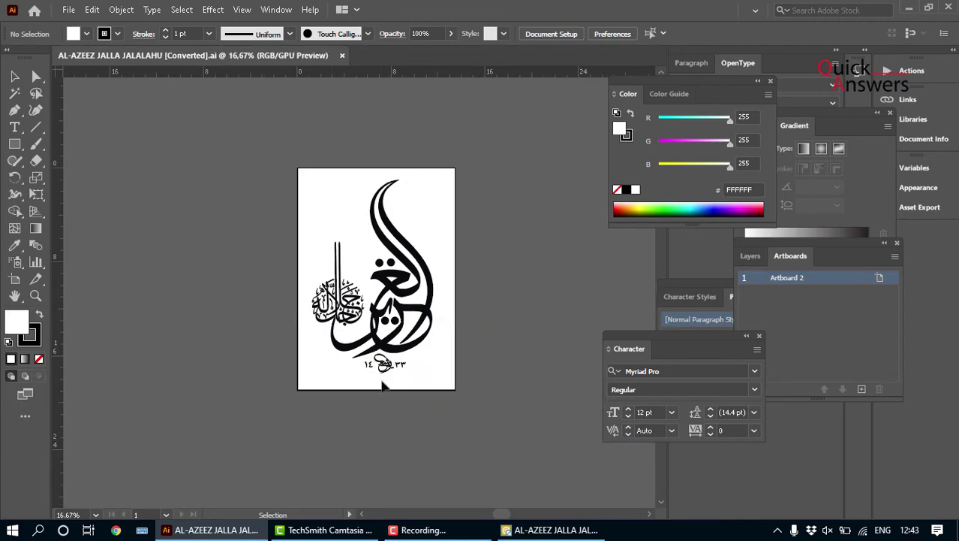
scroll(392, 366, "up", 5)
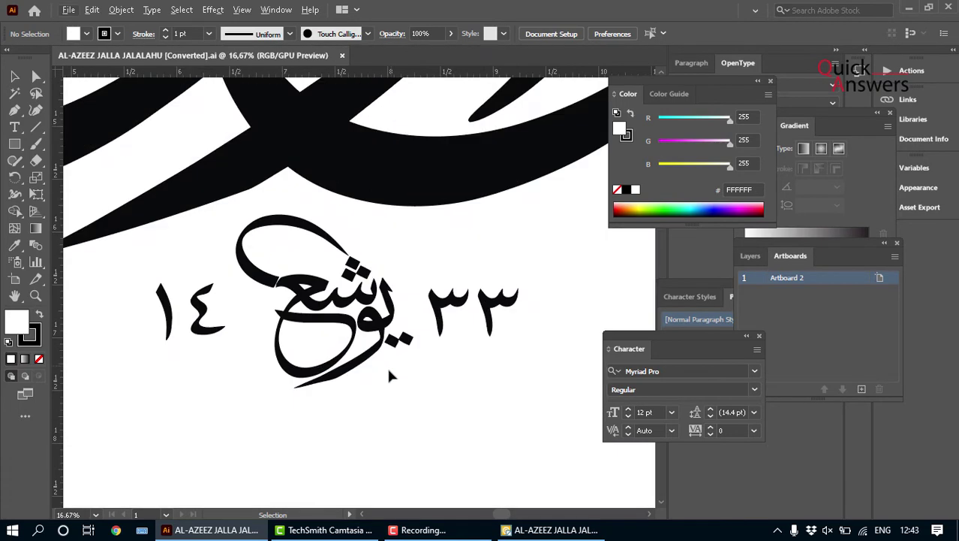
scroll(368, 338, "down", 3)
scroll(231, 129, "down", 1)
scroll(253, 150, "up", 5)
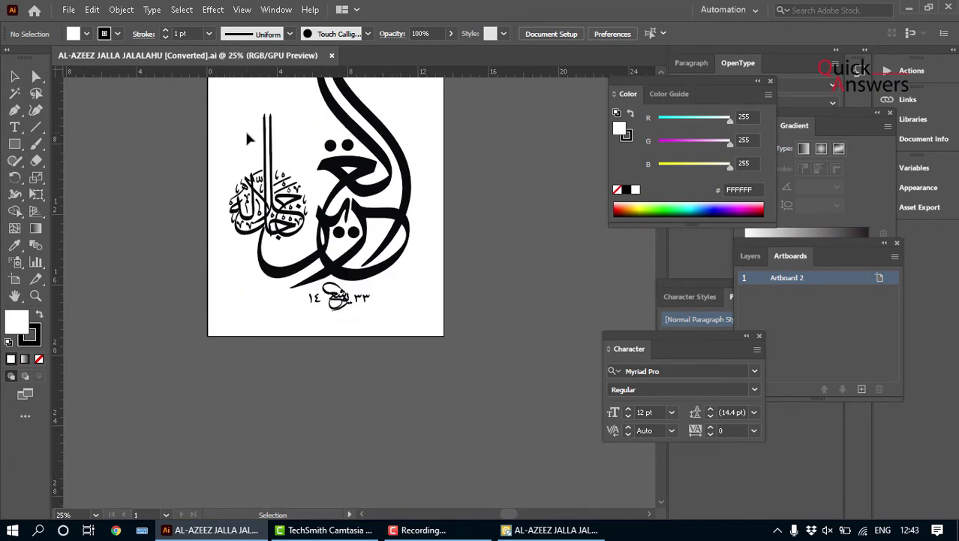
left_click(36, 76)
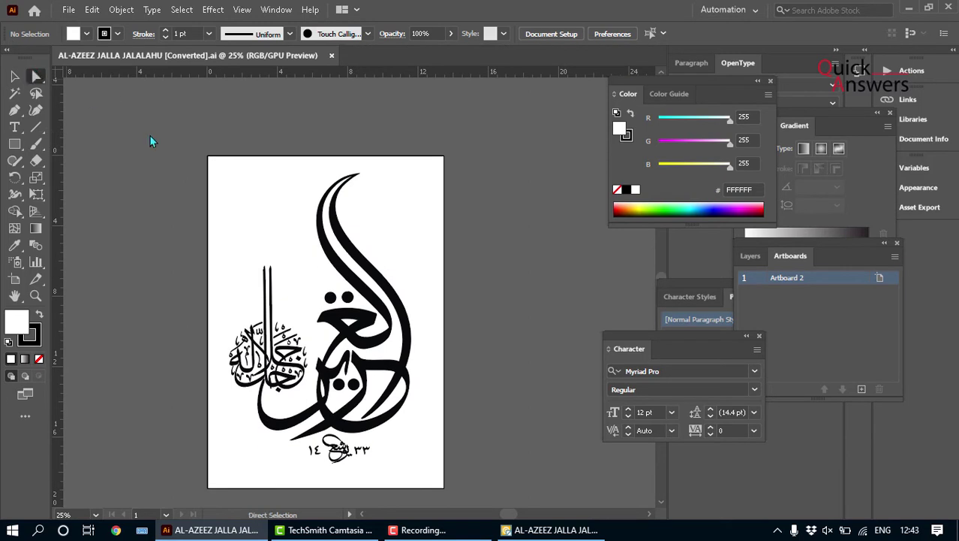
left_click(244, 212)
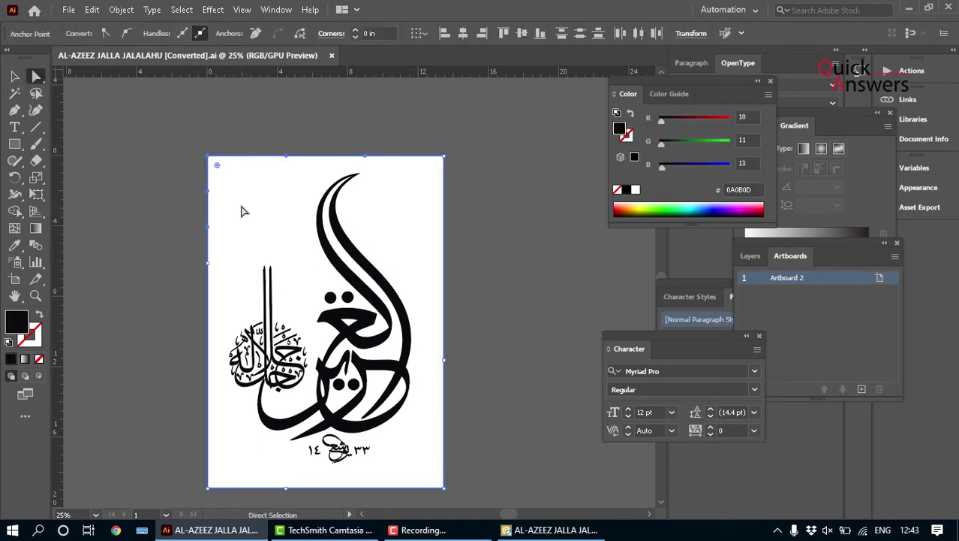
scroll(241, 211, "down", 1)
left_click(92, 10)
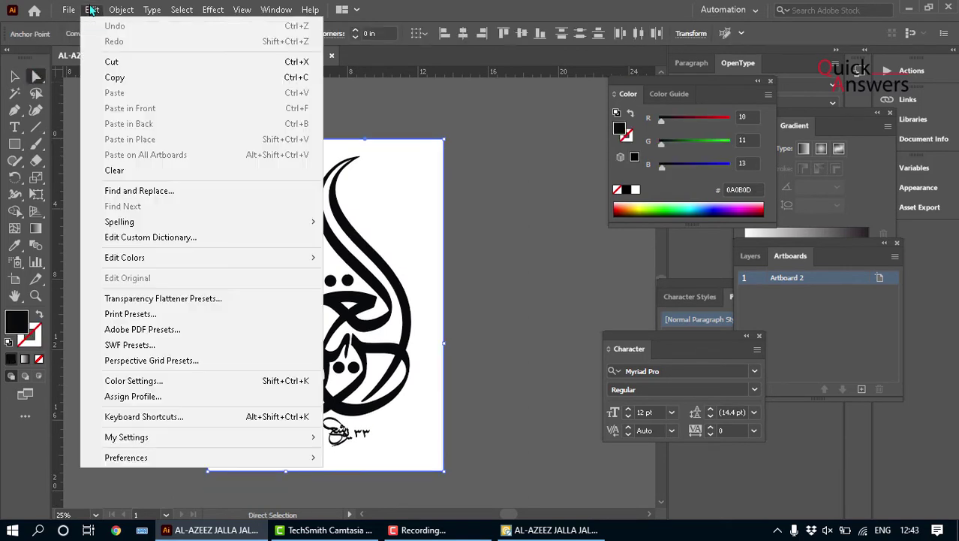
left_click(130, 178)
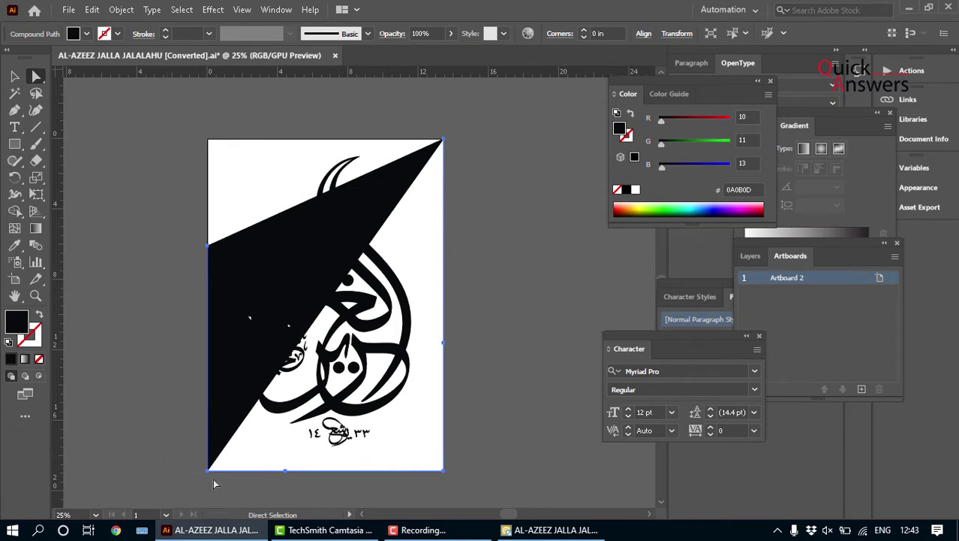
Step: Select the anchor points along the bottom edge of the rectangular outline and clear them
scroll(300, 458, "down", 3)
left_click_drag(472, 447, 465, 448)
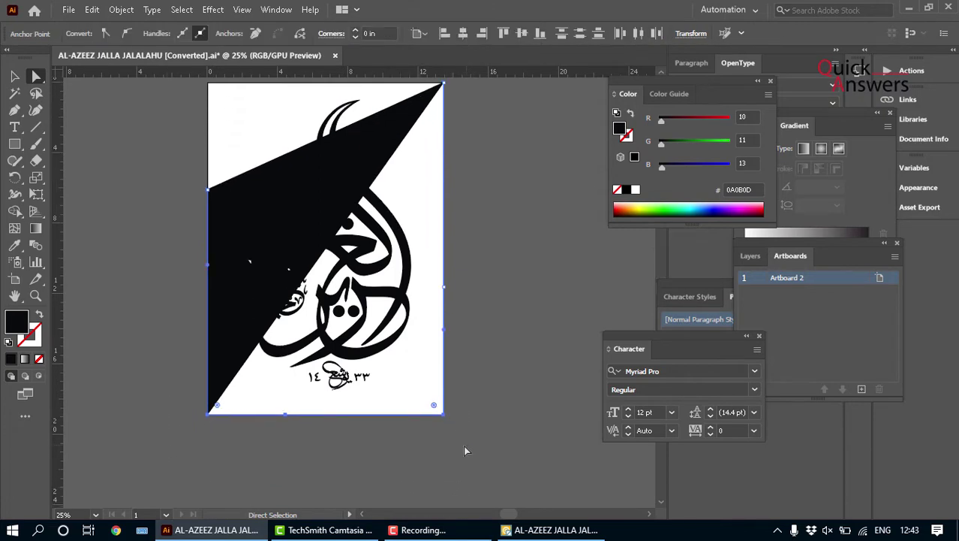
left_click(92, 9)
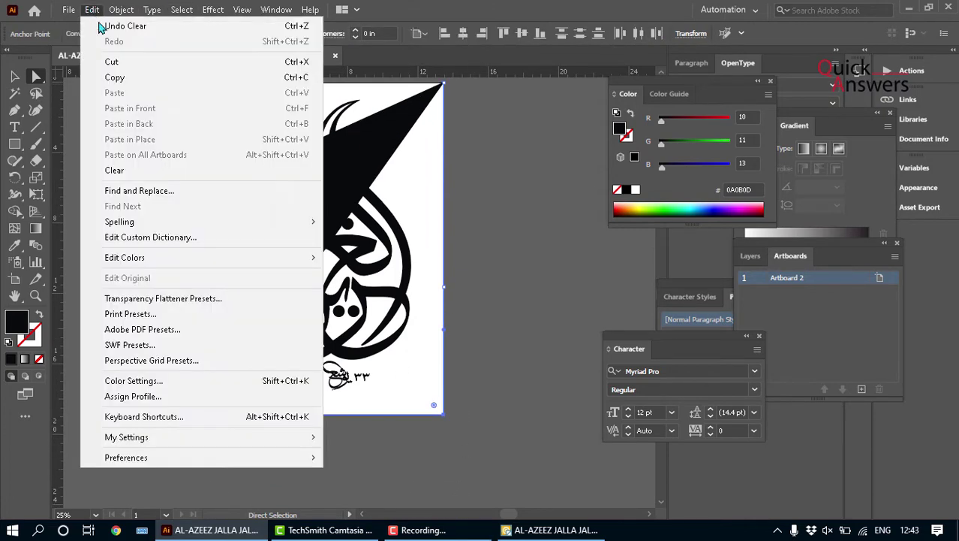
left_click(114, 170)
Step: Clear the remaining outline segments along the right edge and the left edge of the artboard
scroll(456, 360, "up", 3)
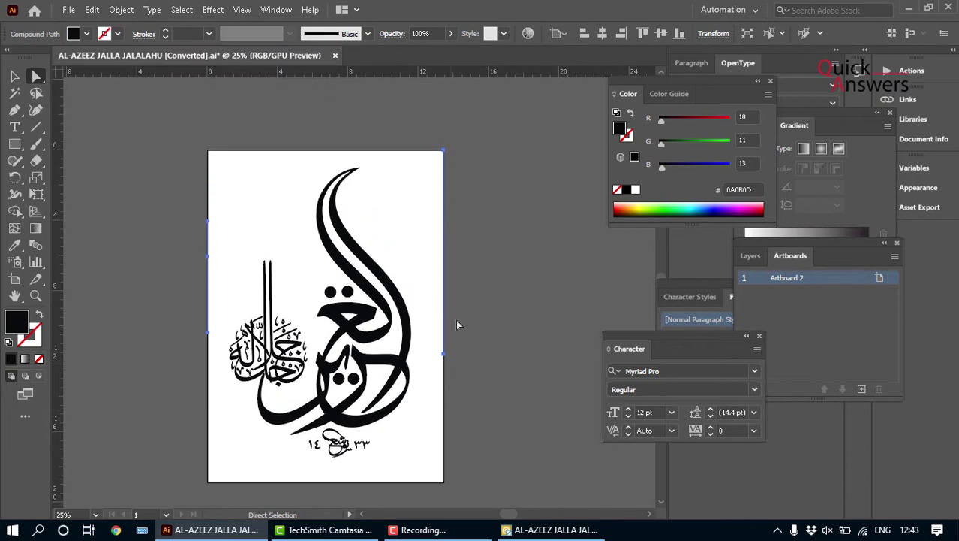
left_click_drag(471, 357, 429, 496)
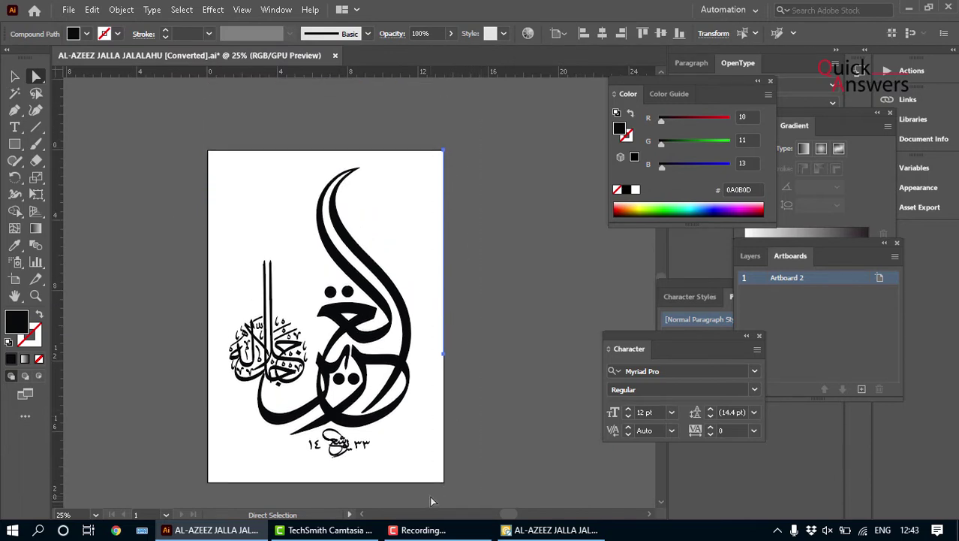
left_click(92, 9)
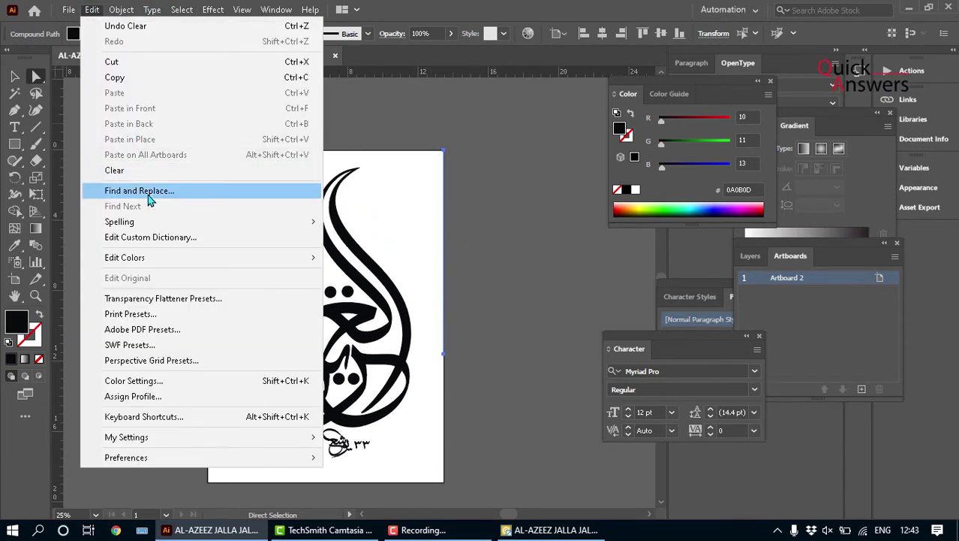
left_click(141, 172)
left_click_drag(172, 123, 219, 484)
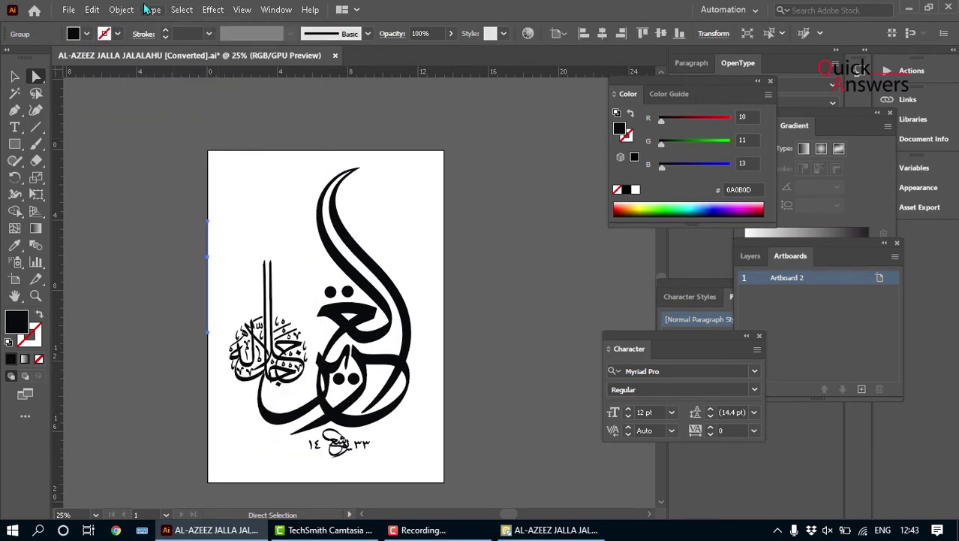
left_click(92, 9)
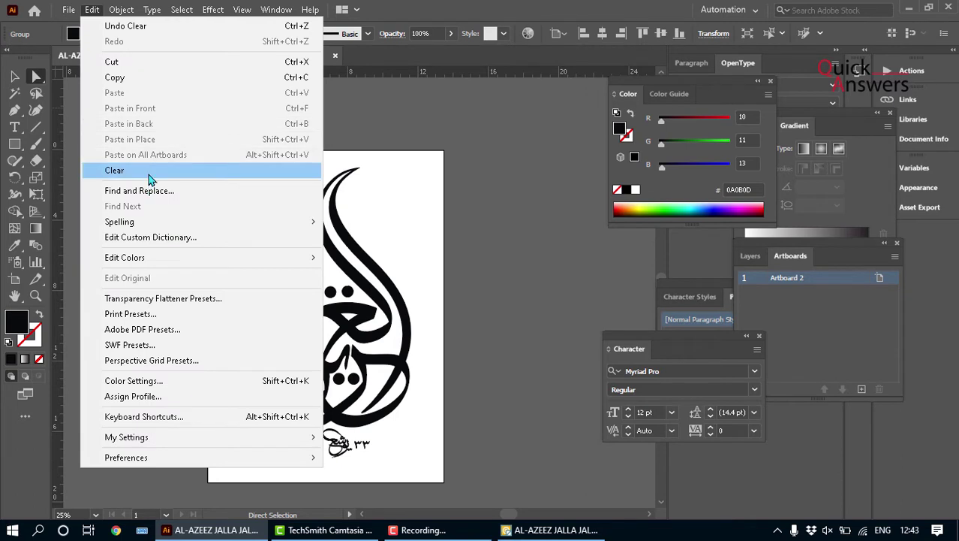
left_click(149, 174)
Step: Select the whole calligraphy group and recolour its fill, trying dark blue 002D45 before settling on green 075C00
left_click(15, 77)
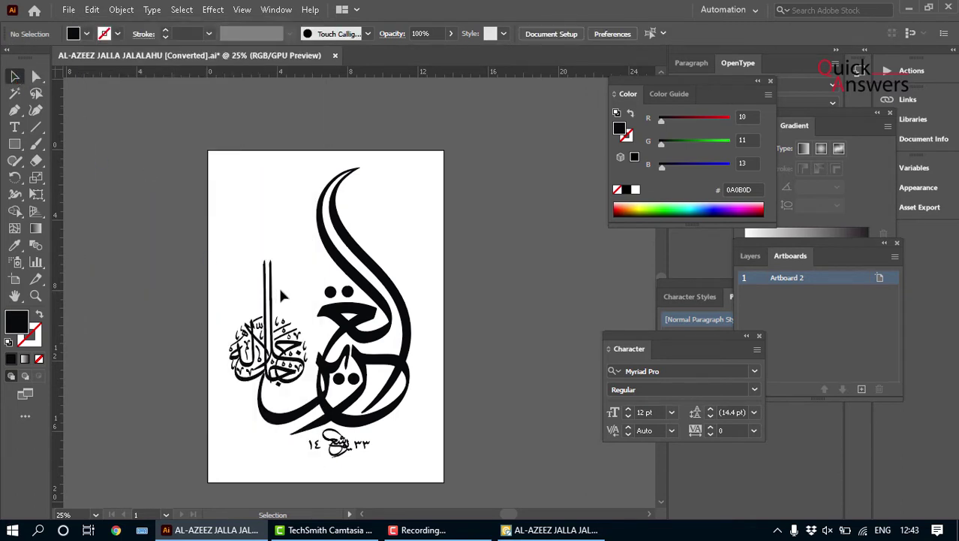
left_click(358, 324)
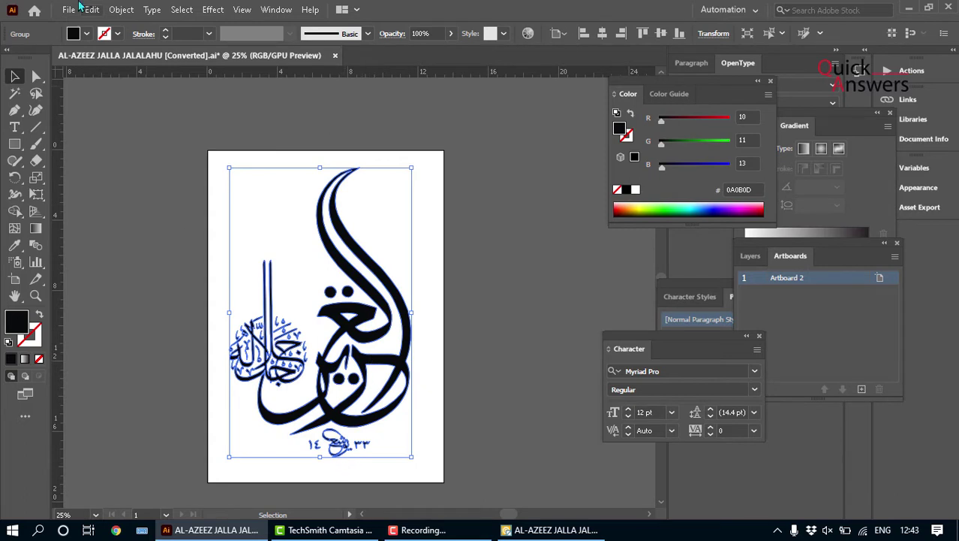
left_click_drag(695, 122, 705, 128)
left_click(702, 208)
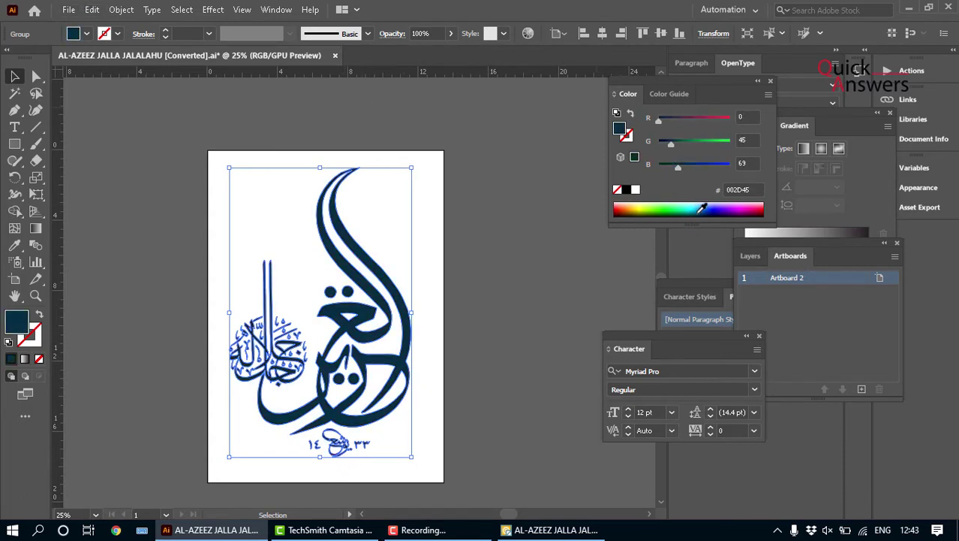
left_click(665, 208)
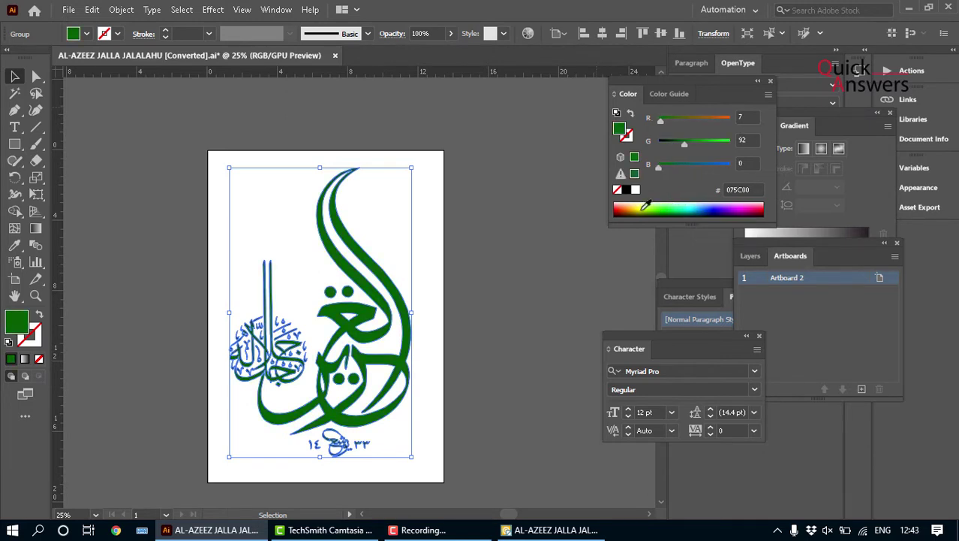
left_click(134, 199)
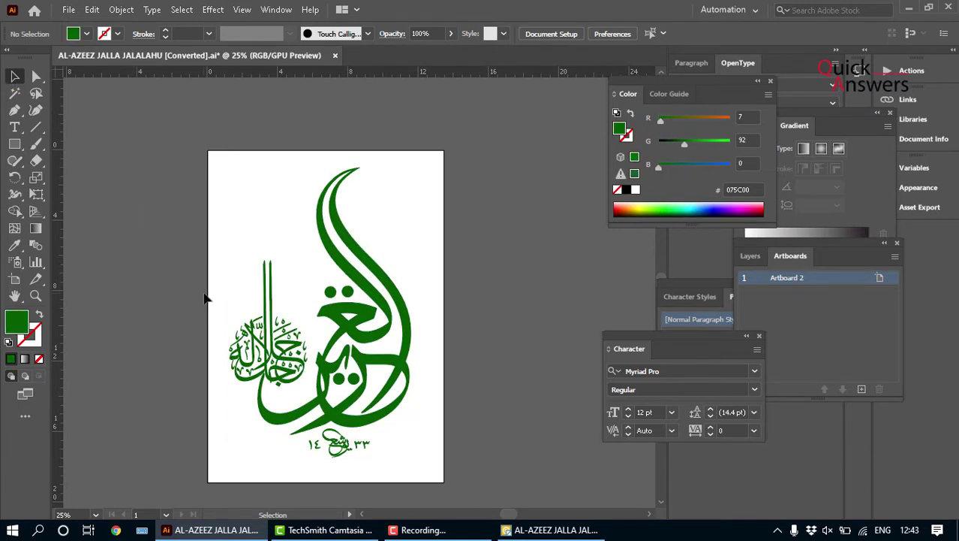
Step: Draw a green rectangle covering the whole artboard and send it behind the calligraphy
scroll(208, 295, "down", 1)
left_click(17, 147)
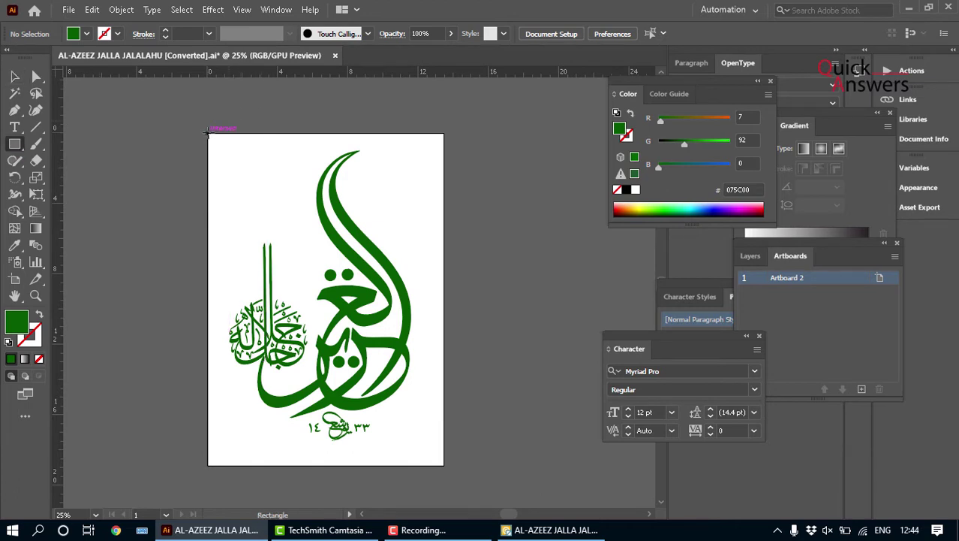
left_click_drag(206, 133, 444, 466)
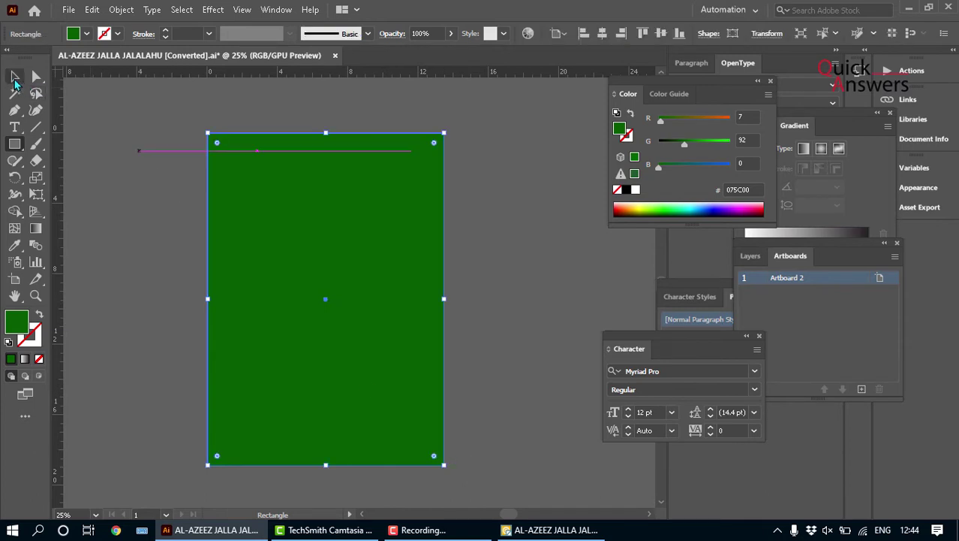
left_click(14, 77)
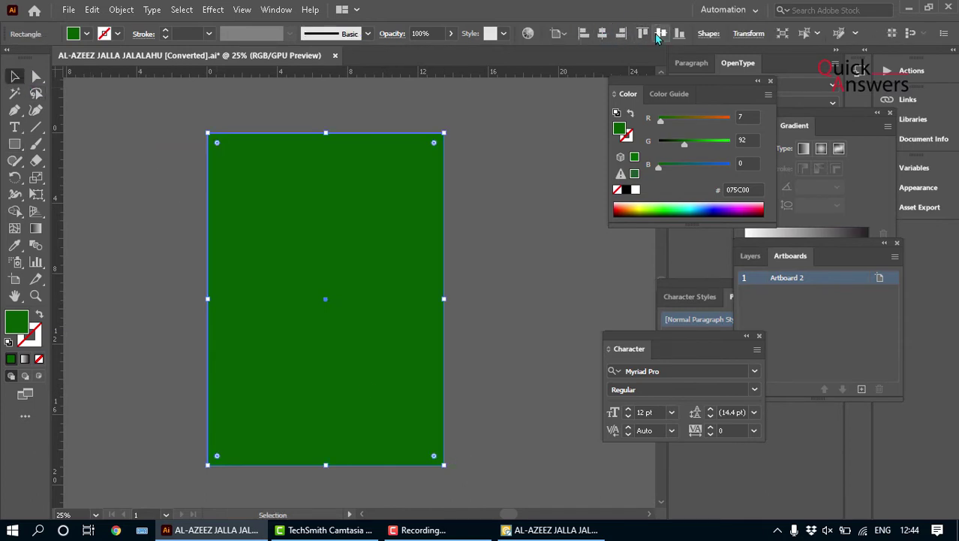
right_click(421, 196)
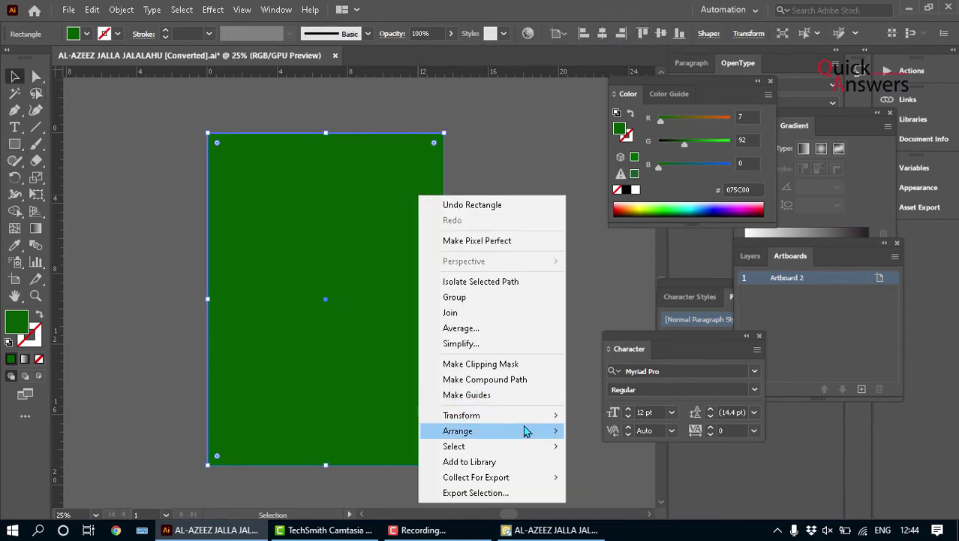
mouse_move(553, 430)
left_click(614, 477)
Step: Select the calligraphy group on the green background and recolour its fill to white FFFFFF
left_click(331, 289)
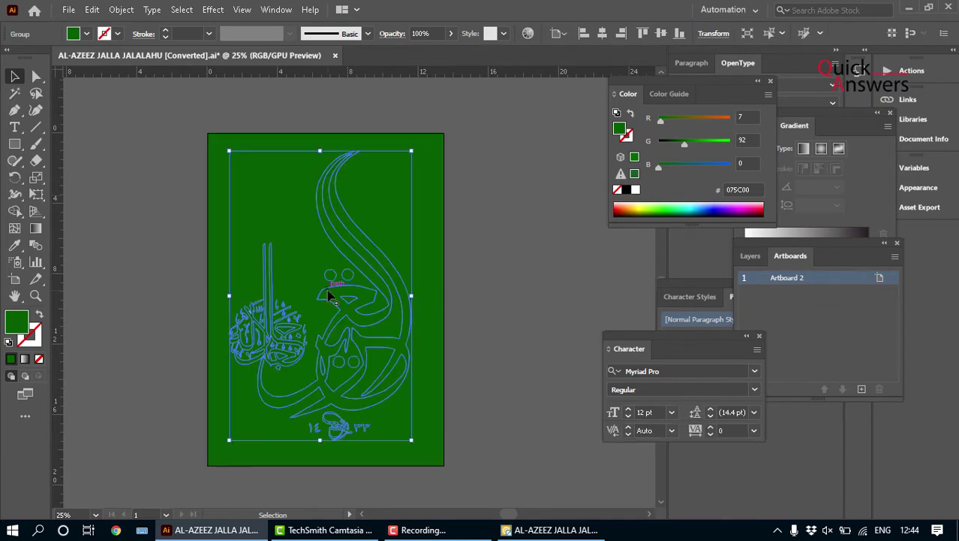
left_click(87, 34)
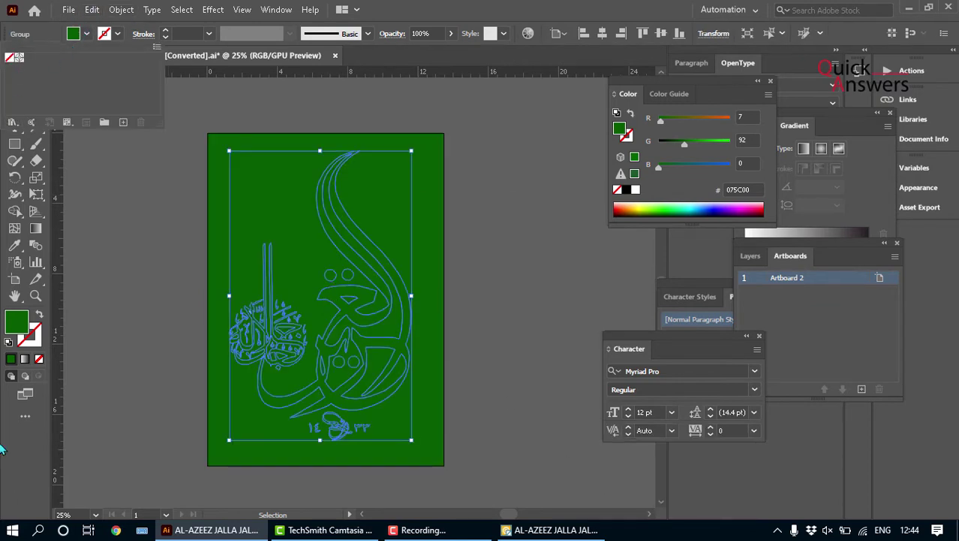
left_click(21, 326)
double_click(620, 128)
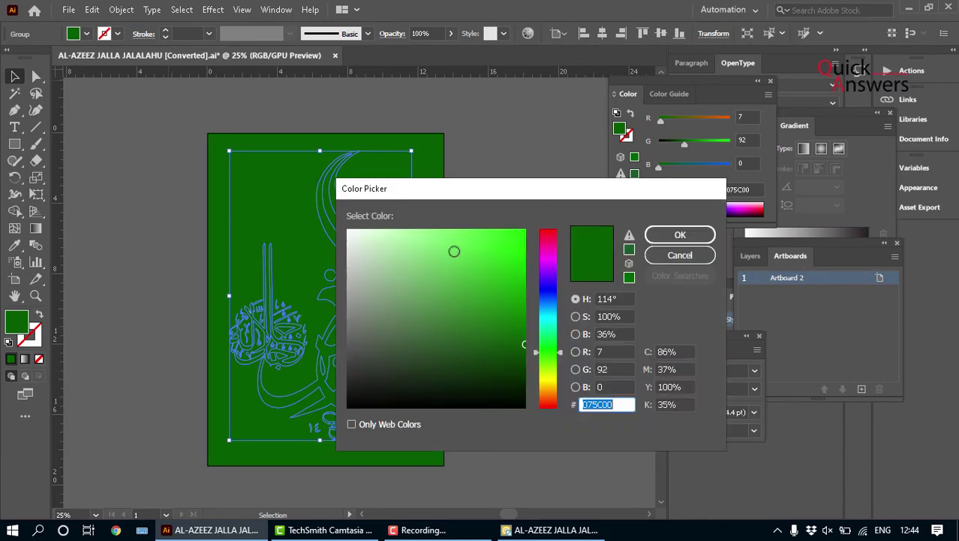
left_click_drag(367, 245, 347, 228)
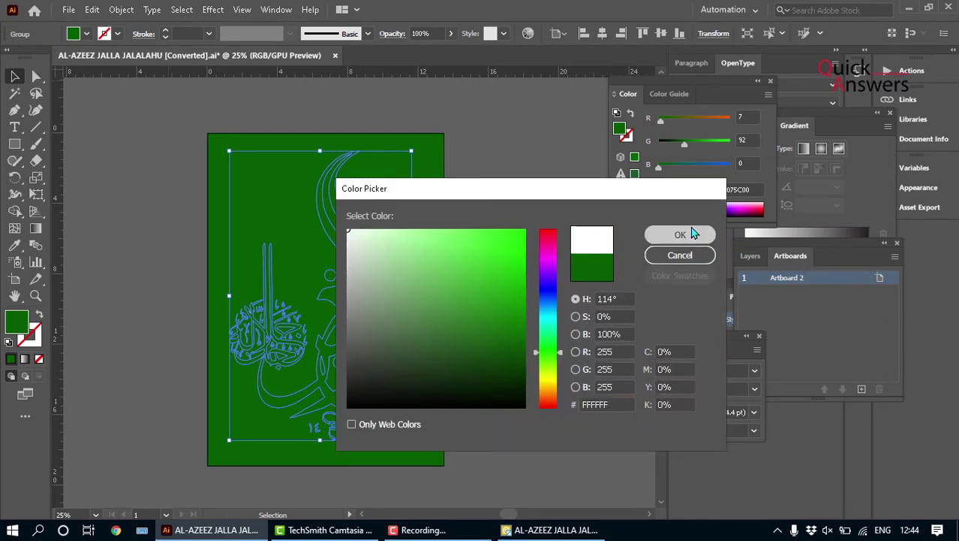
left_click(691, 234)
left_click(484, 266)
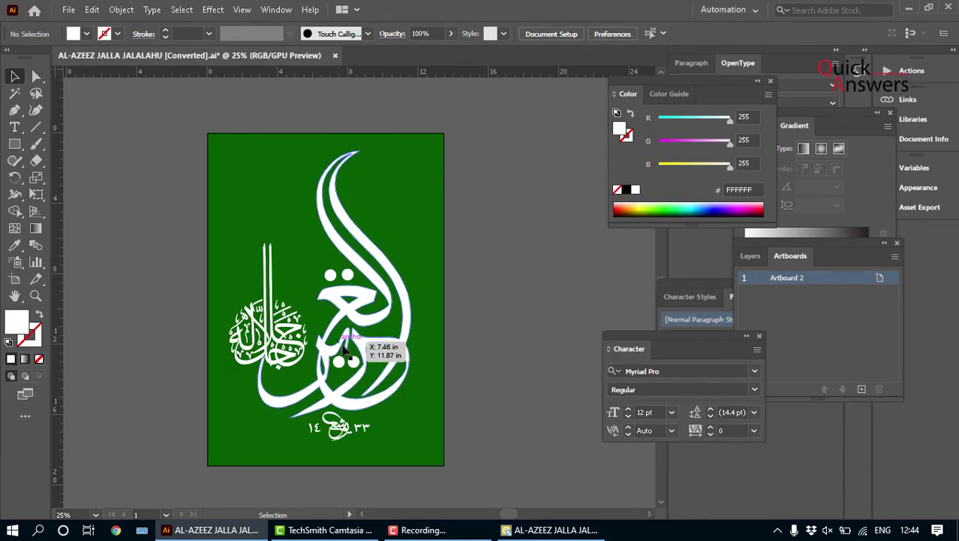
scroll(375, 379, "up", 3)
scroll(348, 389, "down", 3)
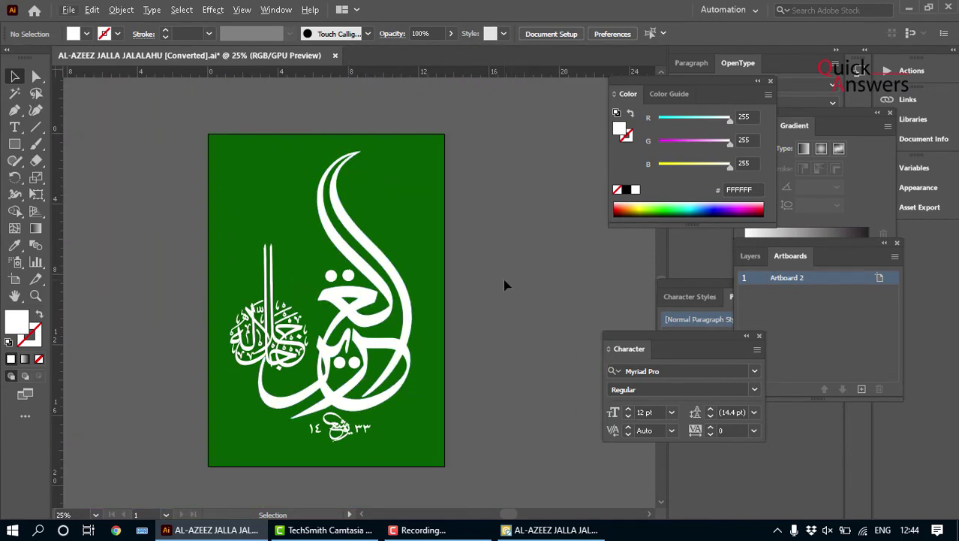
Step: Create a new document 1280 px wide and 720 px high in landscape orientation
left_click(67, 9)
left_click(75, 25)
left_click(68, 10)
left_click(69, 10)
key("ctrl+n")
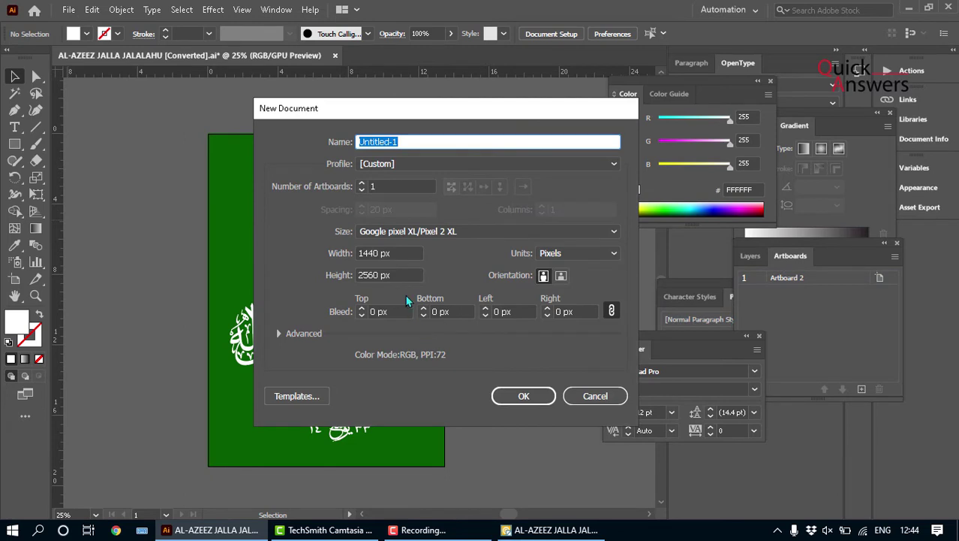
left_click(410, 252)
type("1280")
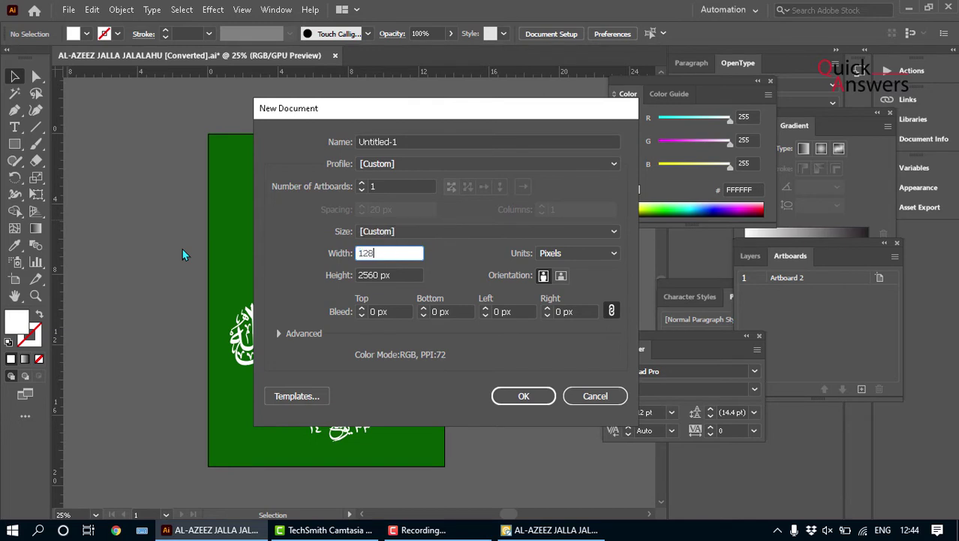
key("Tab")
type("720")
key("Tab")
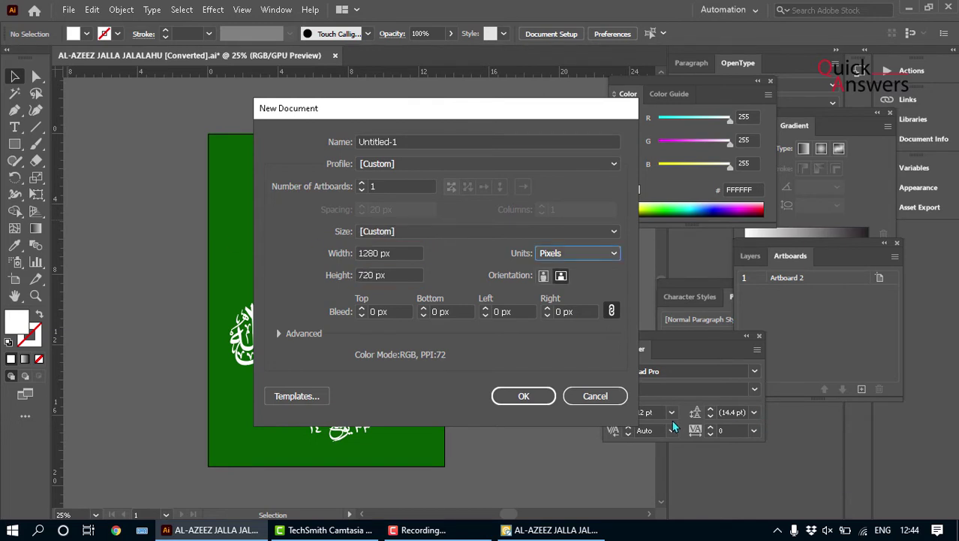
left_click(523, 395)
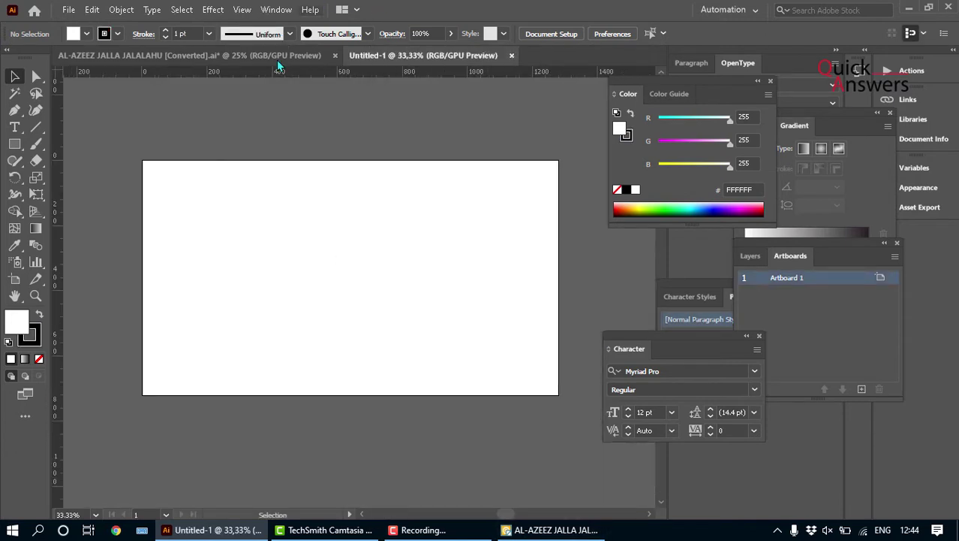
Step: Copy all the artwork from the AL-AZEEZ JALLA JALALAHU document and paste it in front in the new document
left_click(251, 54)
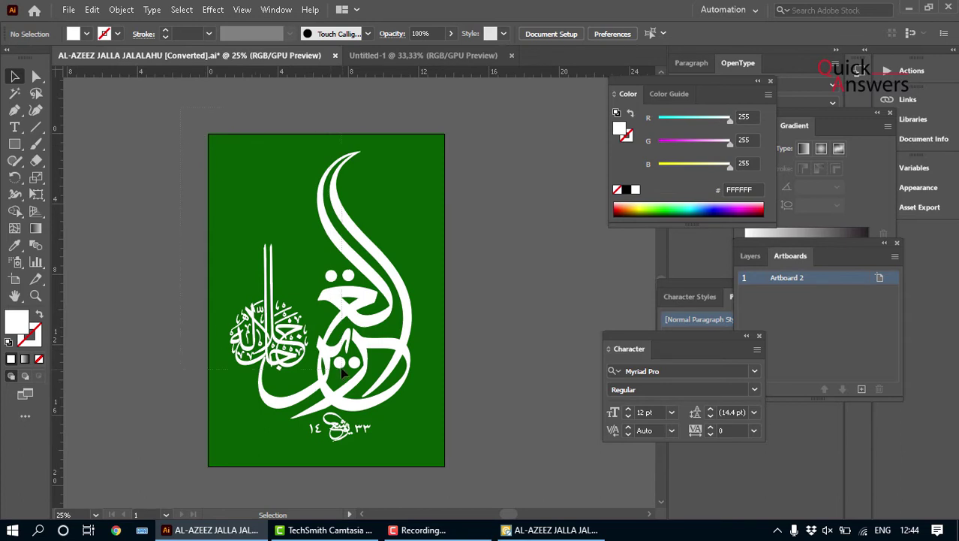
key("ctrl+a")
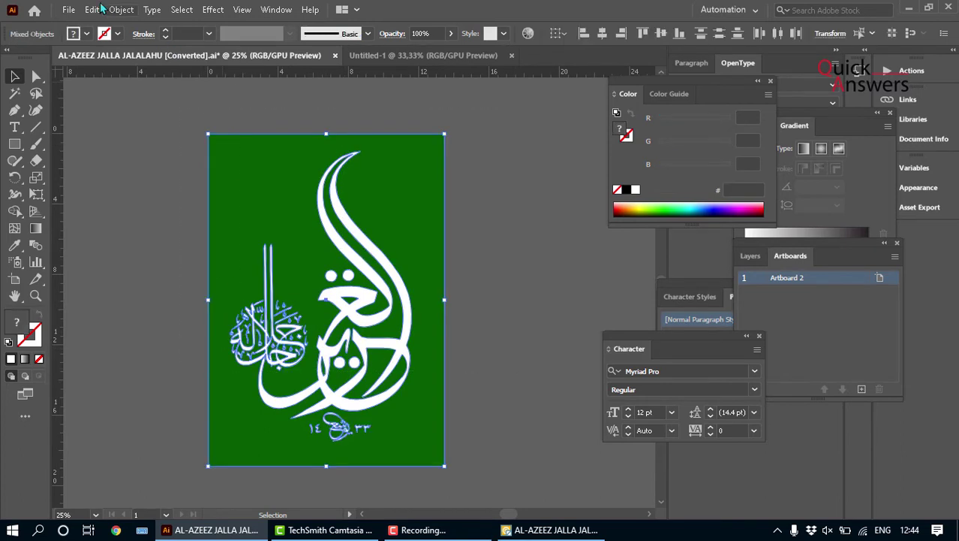
left_click(92, 9)
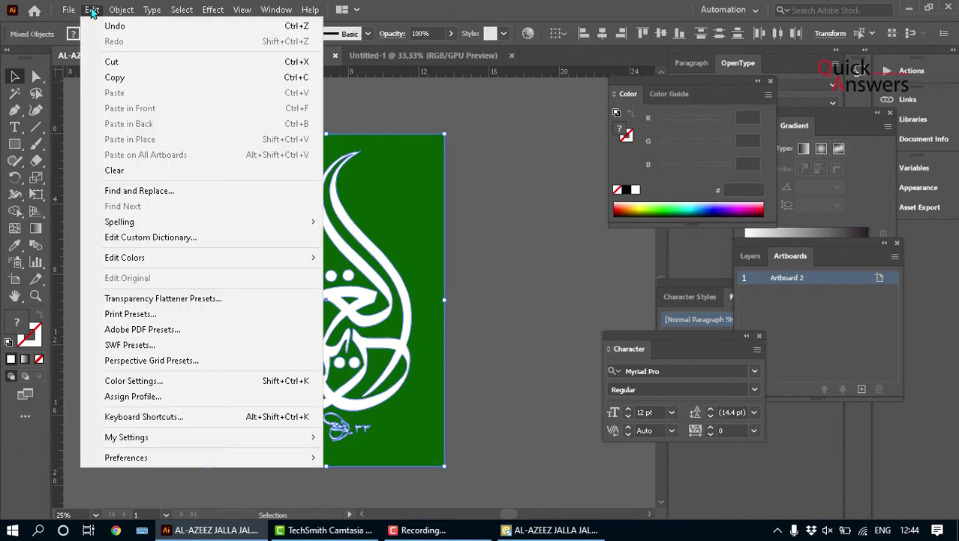
left_click(125, 79)
left_click(450, 56)
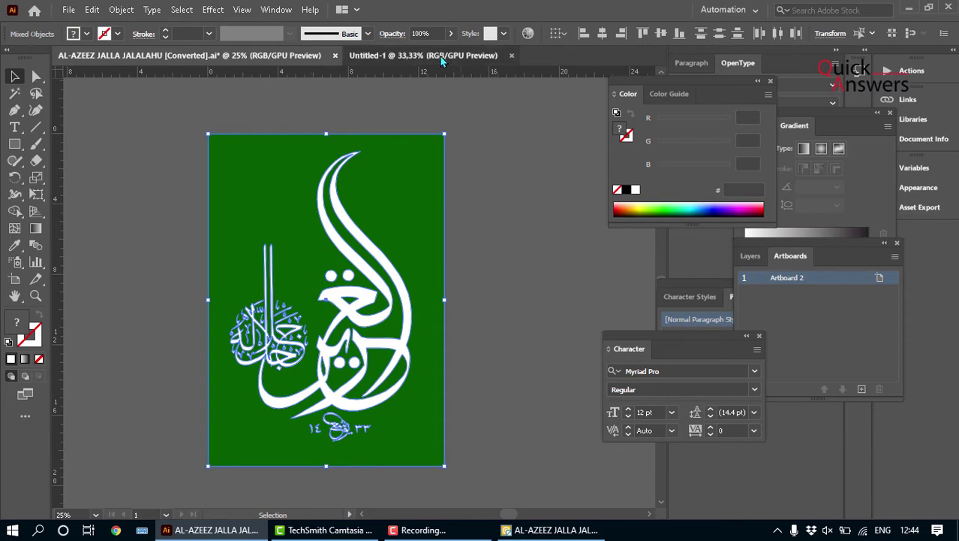
left_click(90, 9)
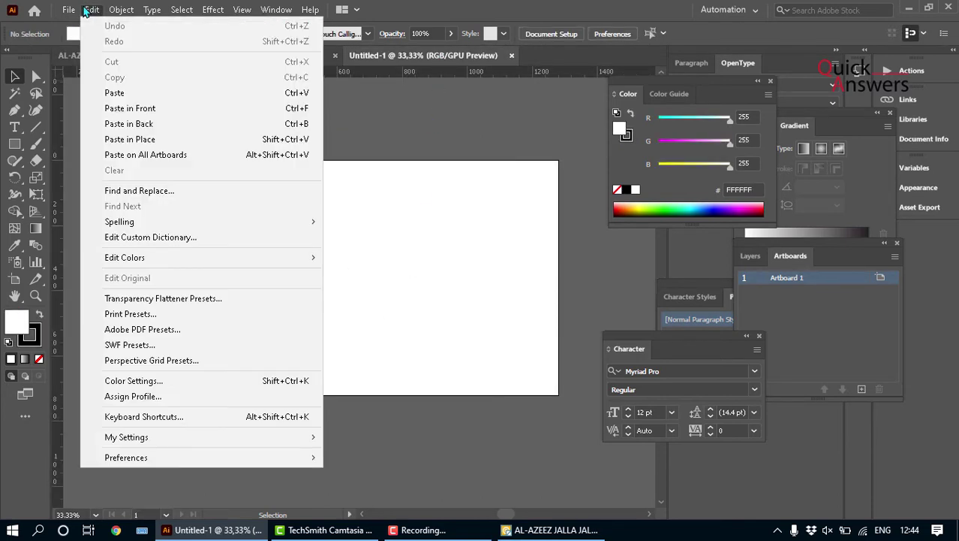
left_click(140, 108)
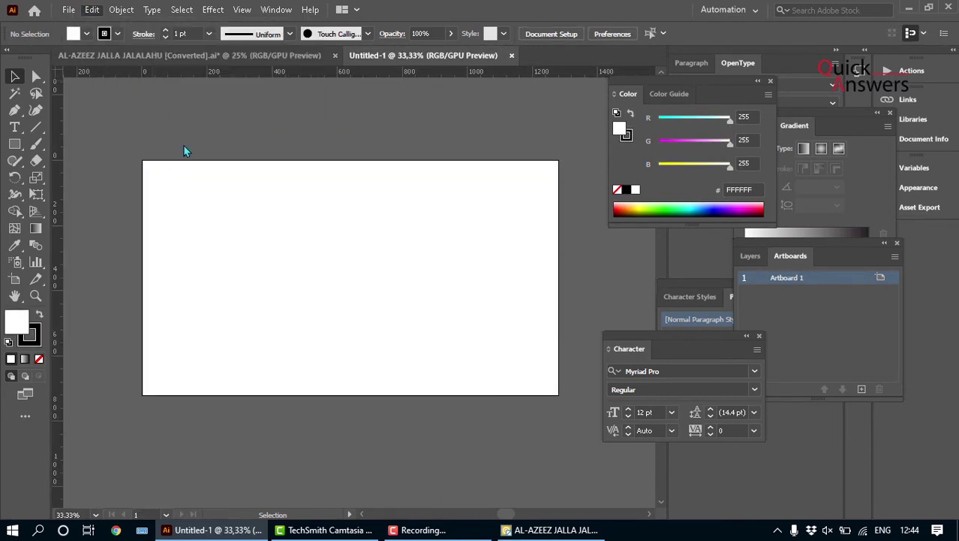
Step: Scale the pasted artwork down proportionally to roughly the artboard's height and deselect it
scroll(309, 256, "down", 1)
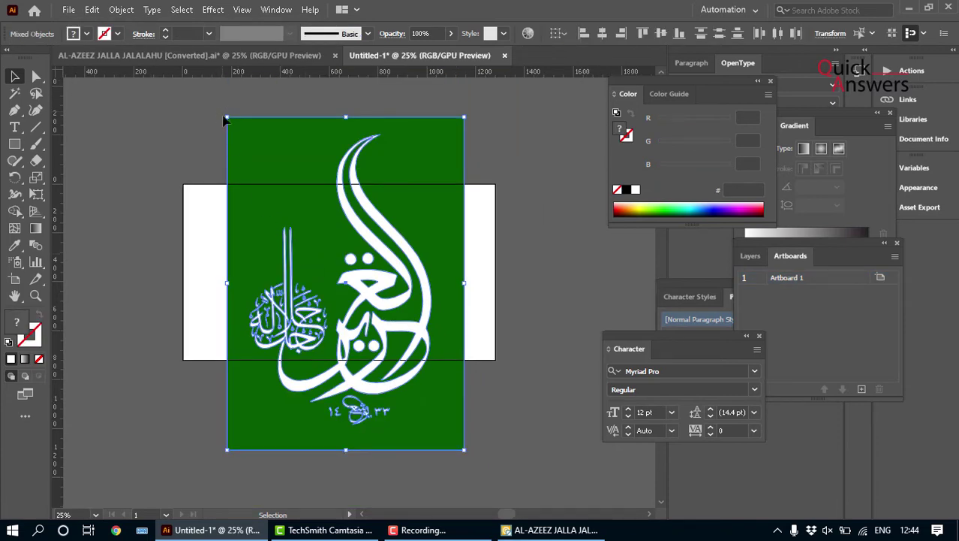
left_click_drag(223, 116, 290, 203)
key("ctrl+shift+a")
scroll(304, 274, "up", 2)
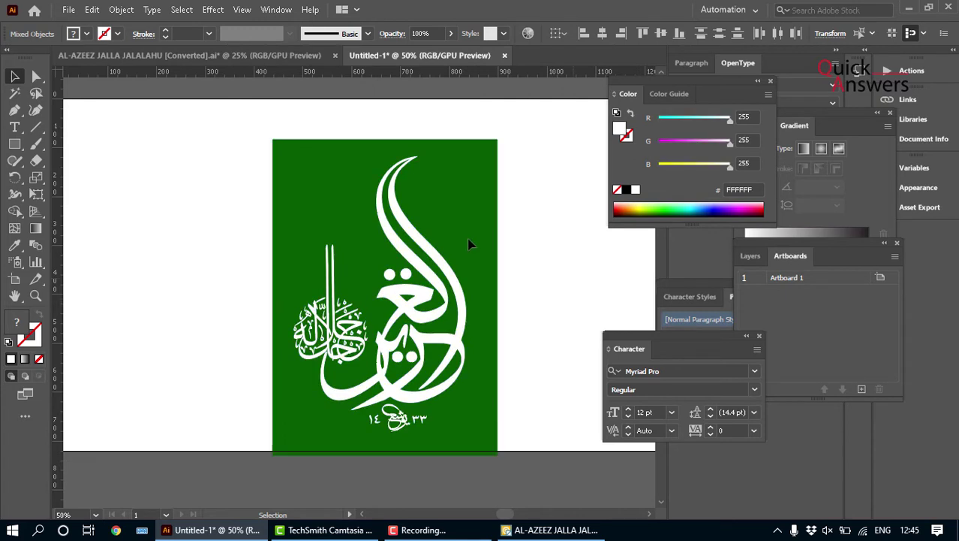
Step: Centre the green rectangle on the artboard and stretch it to cover the artboard's full height and width
left_click(423, 250)
left_click(501, 180)
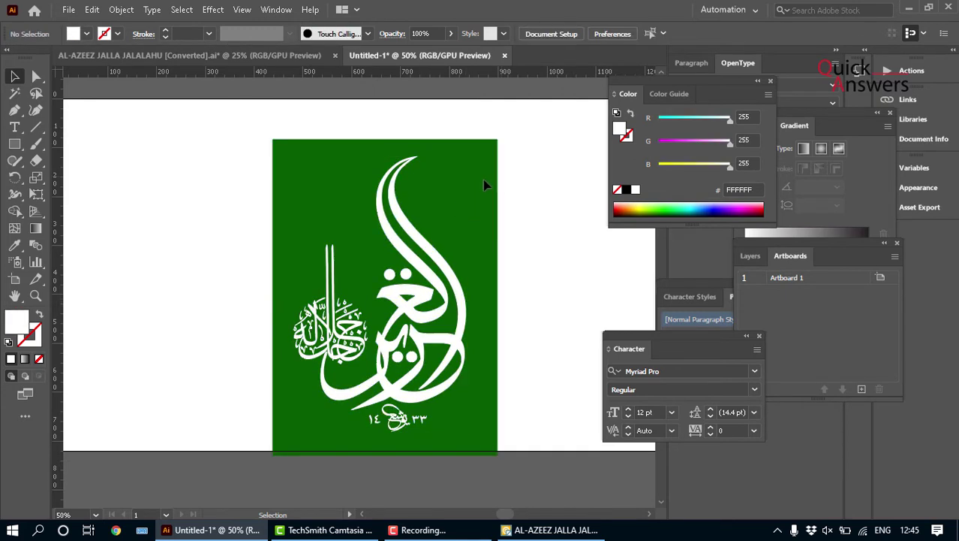
left_click(488, 186)
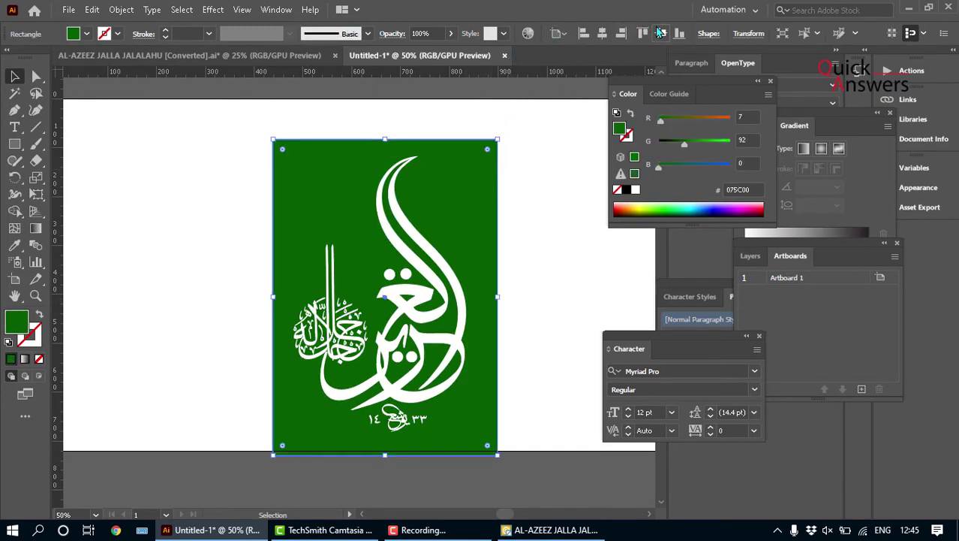
left_click(660, 32)
left_click(600, 33)
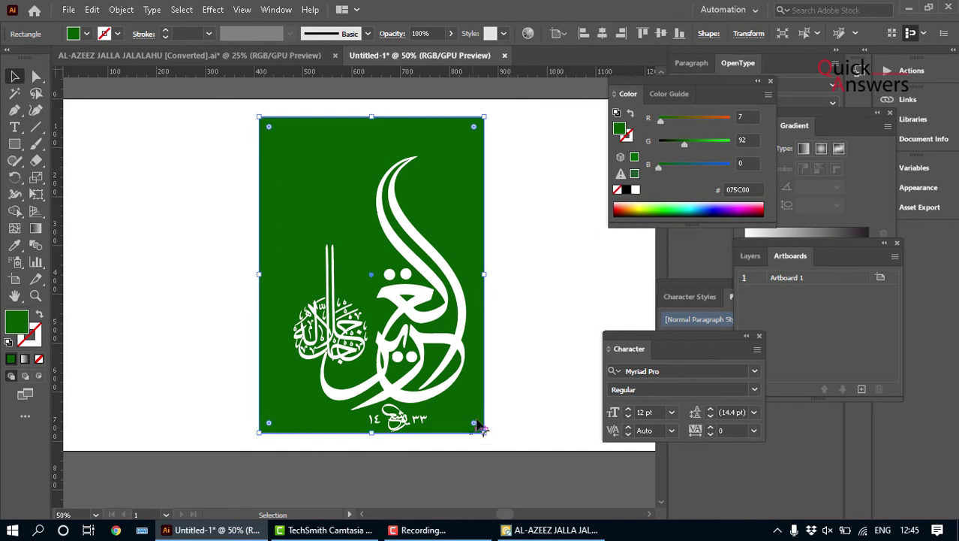
left_click_drag(483, 437, 498, 449)
scroll(461, 415, "down", 1)
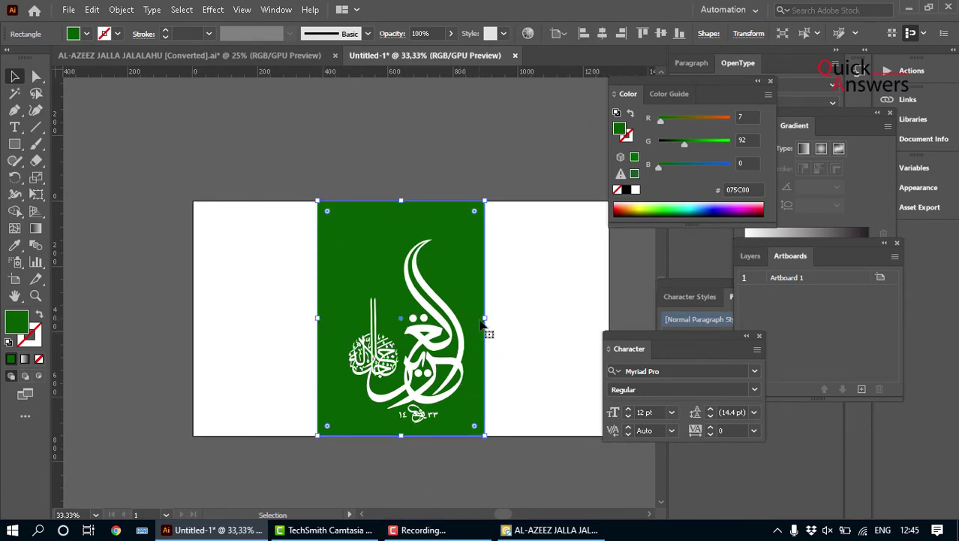
left_click_drag(485, 321, 609, 318)
scroll(392, 467, "down", 2)
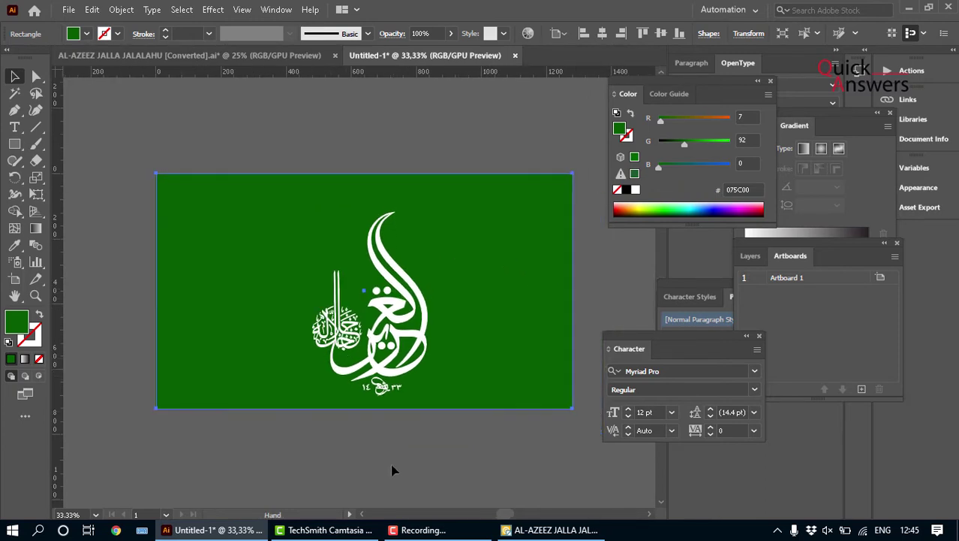
left_click(392, 467)
Step: Isolate the calligraphy group and cut the small signature and date beneath the lettering
scroll(385, 421, "up", 2)
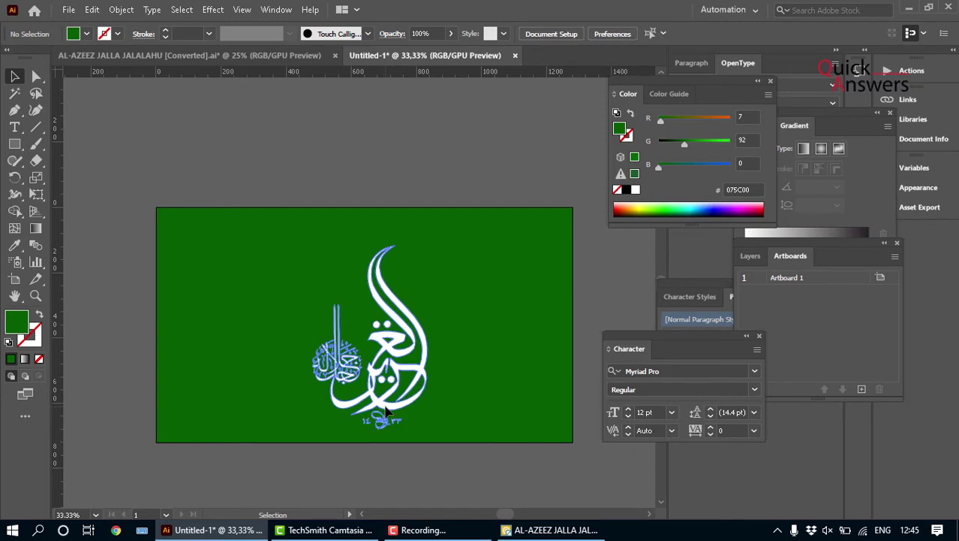
left_click(385, 415)
scroll(386, 413, "up", 2)
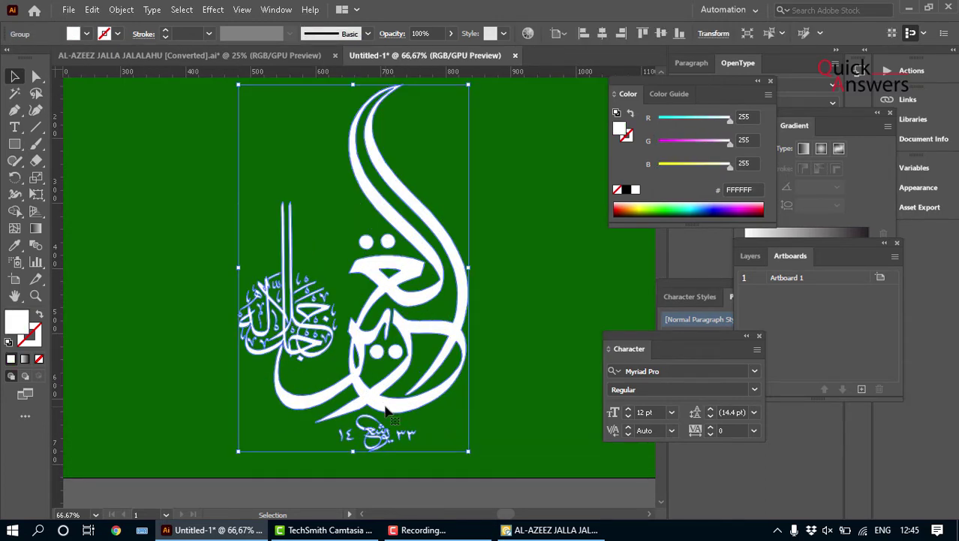
double_click(385, 407)
scroll(385, 407, "down", 1)
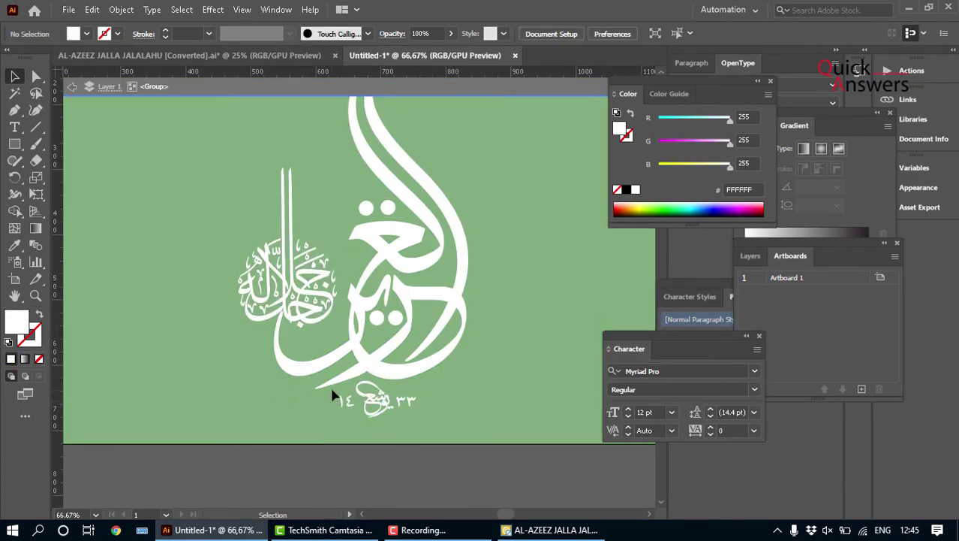
left_click_drag(330, 379, 452, 439)
key("Delete")
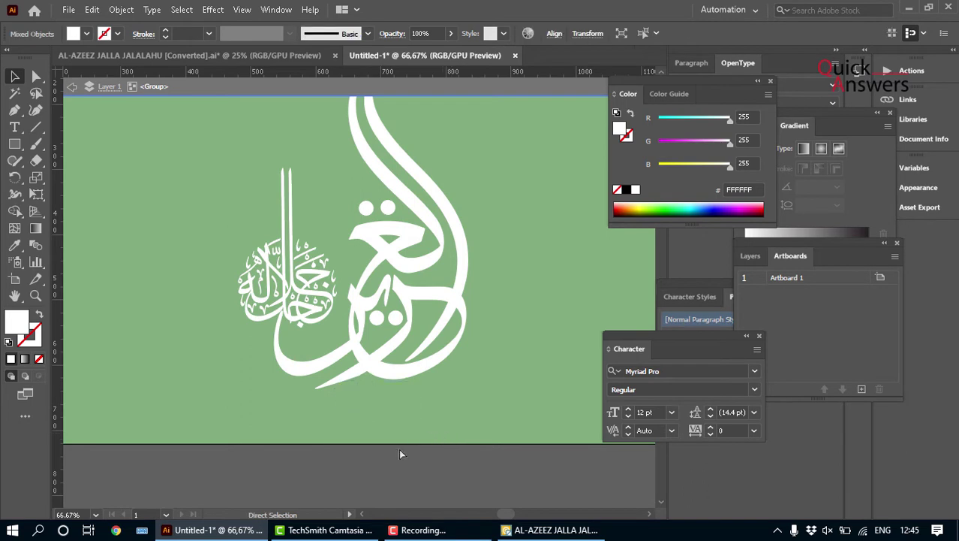
key("ctrl+z")
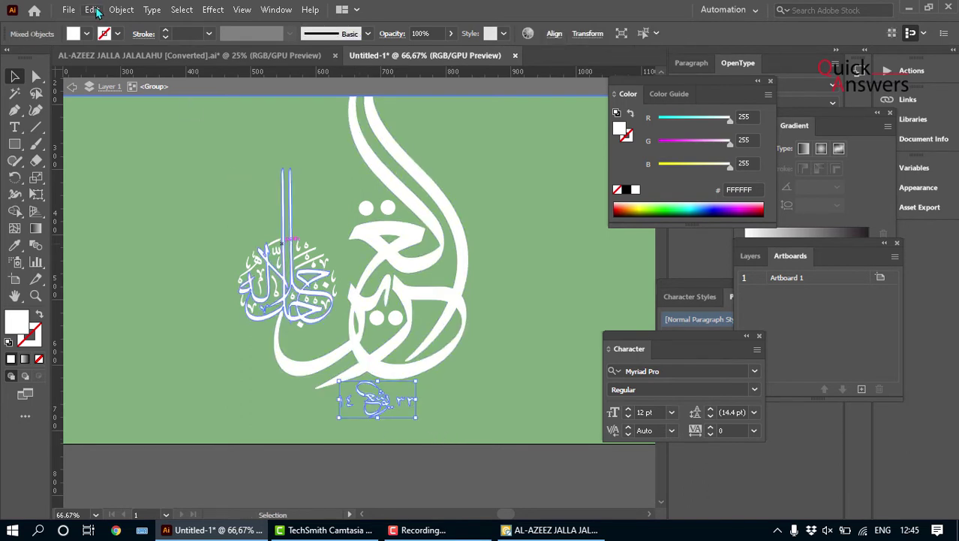
left_click(92, 9)
left_click(125, 62)
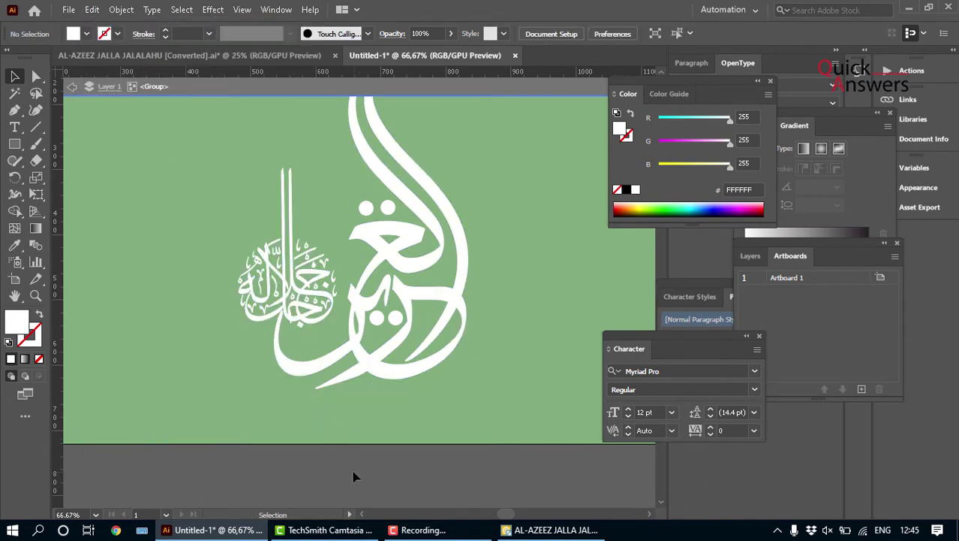
Step: Paste the cut signature and date outside the calligraphy group, place them in the artboard's lower-right corner and deselect
key("ctrl+minus")
key("ctrl+minus")
key("ctrl+minus")
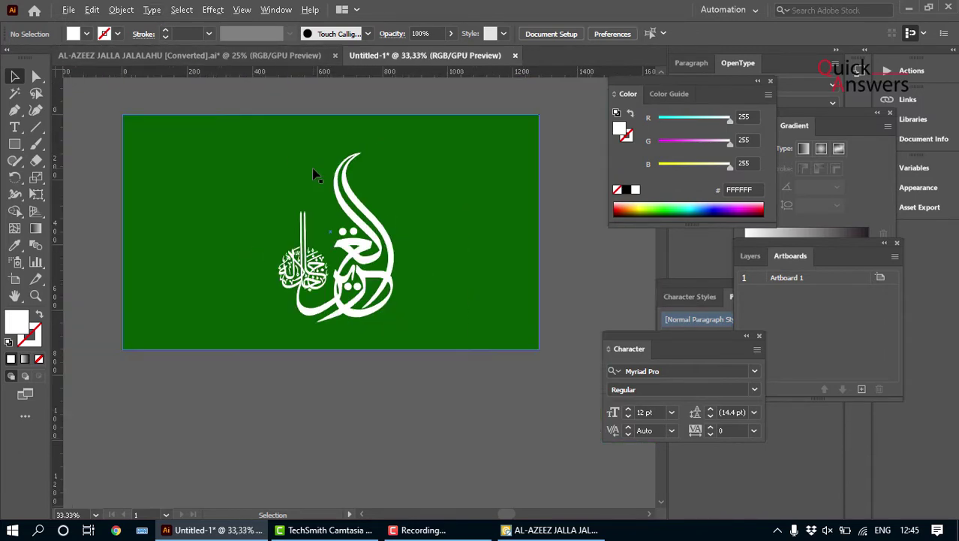
left_click(76, 9)
mouse_move(91, 9)
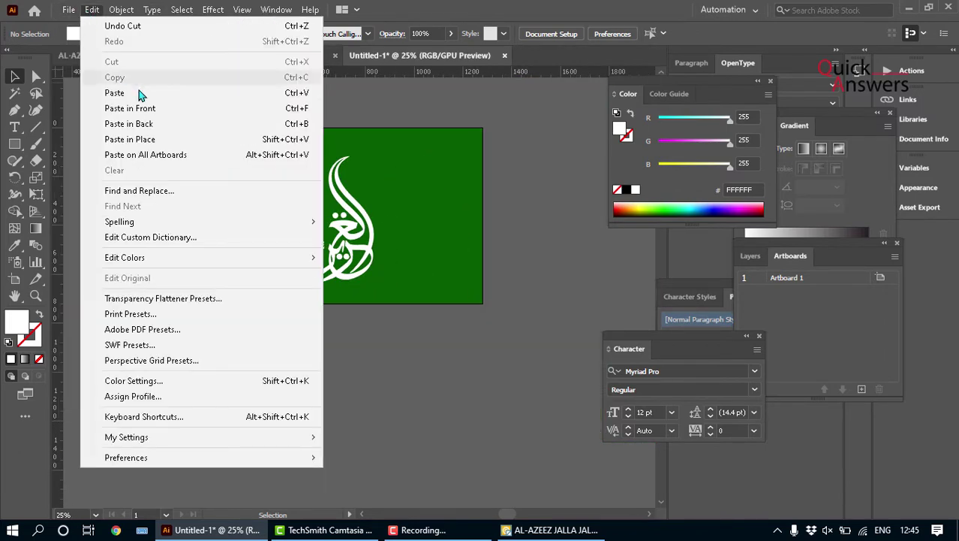
left_click(139, 94)
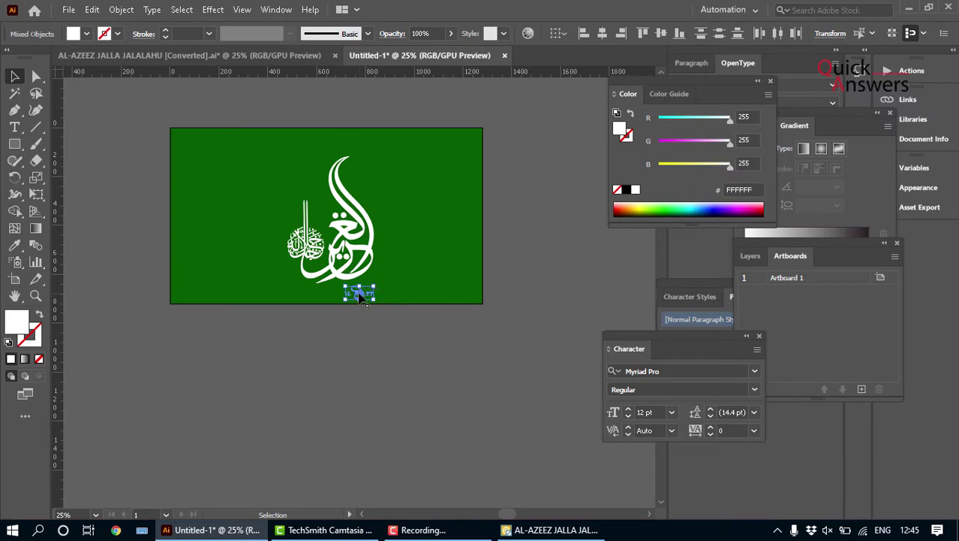
left_click_drag(360, 293, 463, 293)
left_click(377, 388)
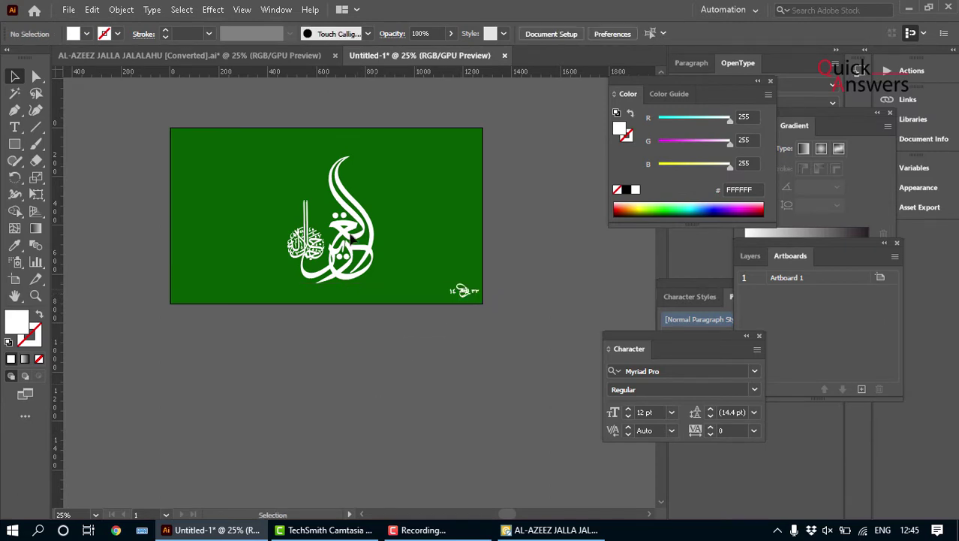
Step: Scale the calligraphy group down proportionally about its centre to slightly over half the artboard's height
left_click(353, 234)
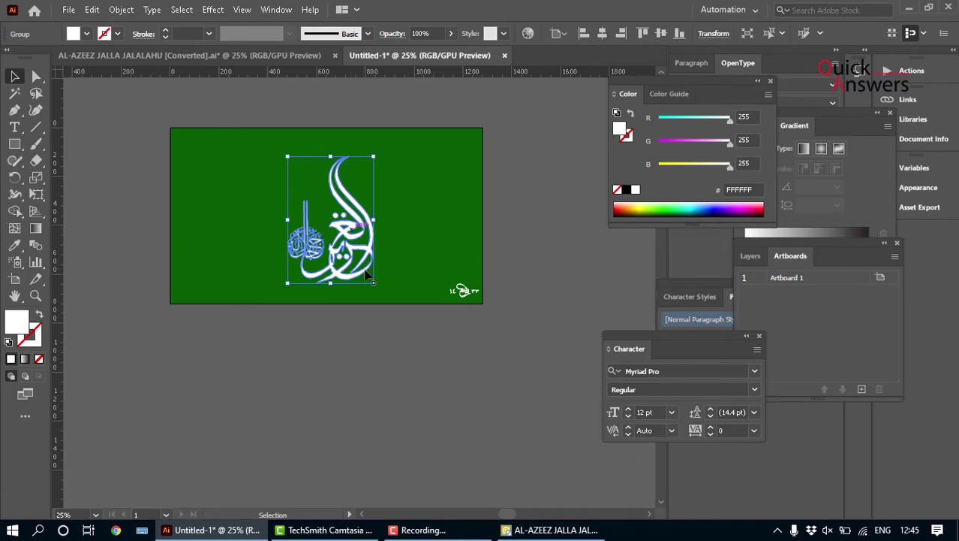
mouse_move(373, 282)
left_mouse_down()
mouse_move(377, 289)
mouse_move(362, 276)
left_mouse_up()
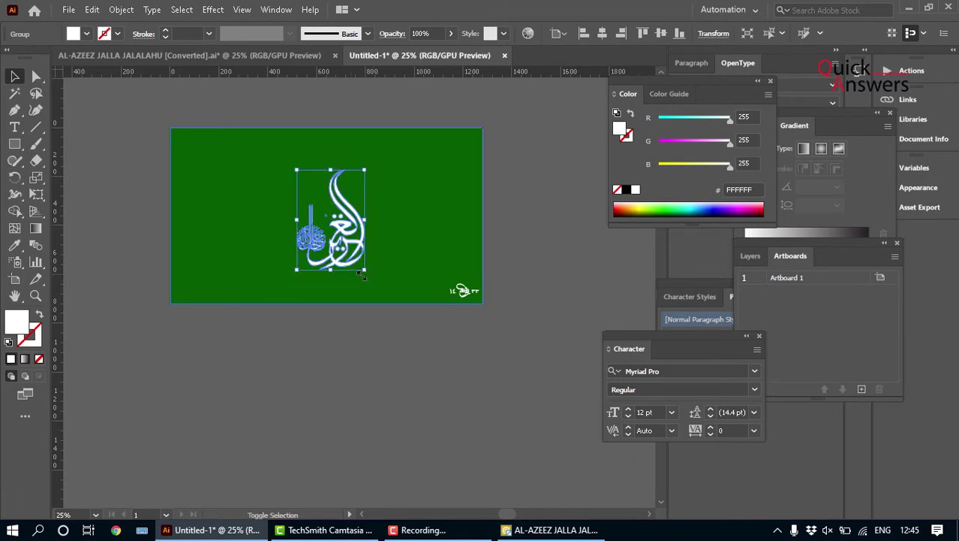
scroll(362, 276, "up", 1)
scroll(360, 286, "up", 4)
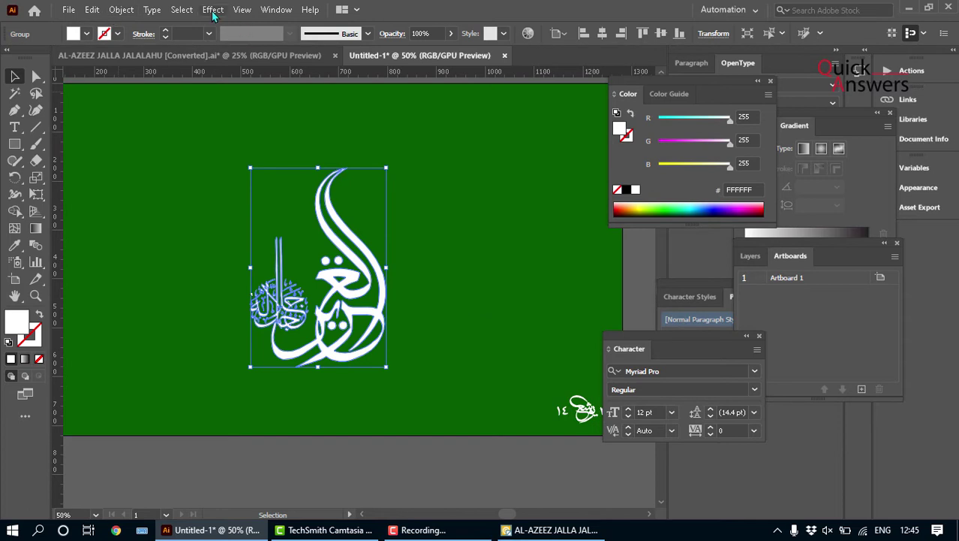
Step: Display the document's brushes and fill the calligraphy with black
left_click(276, 9)
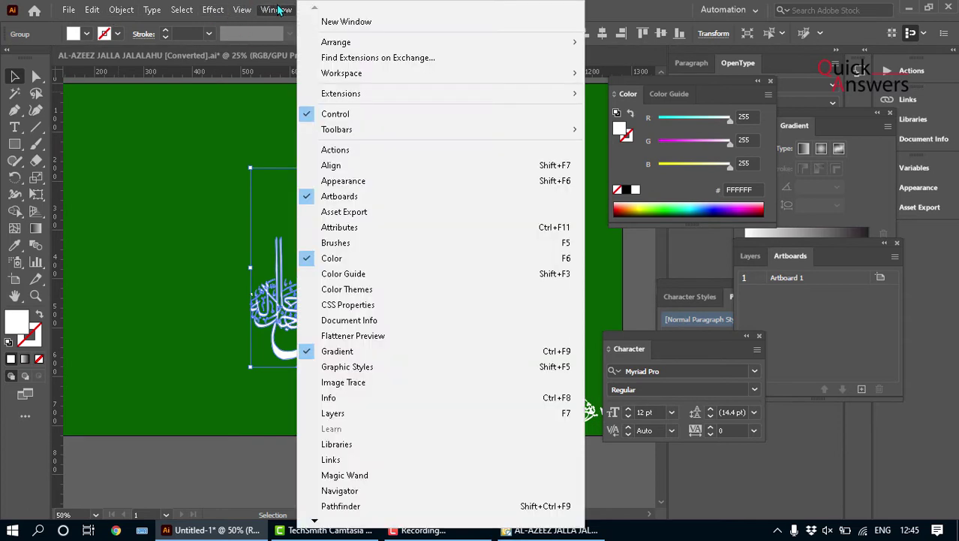
left_click(350, 246)
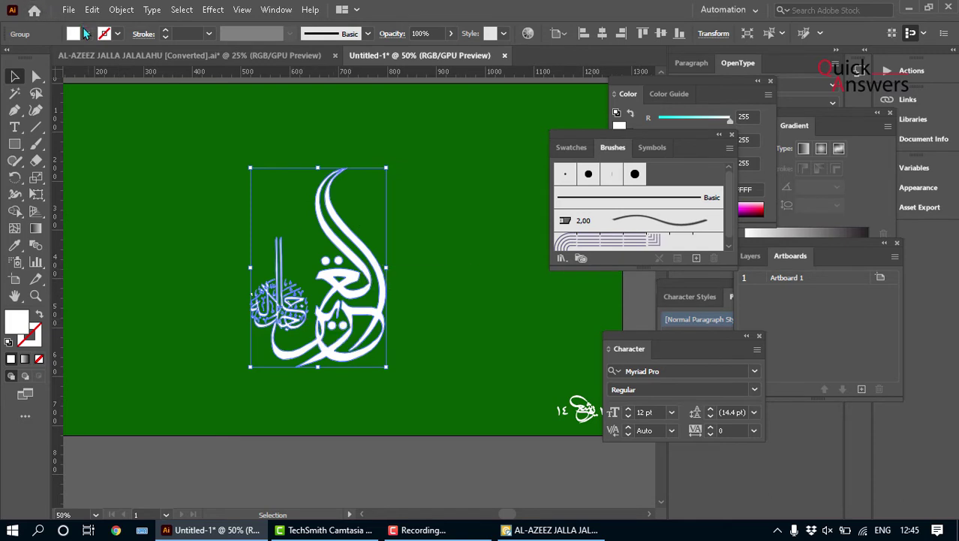
left_click(85, 33)
left_click(38, 60)
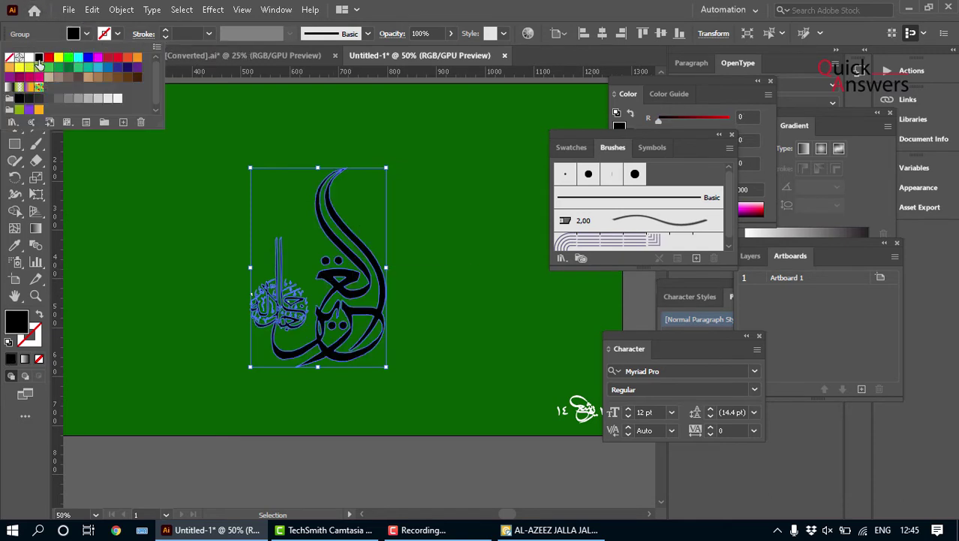
Step: Create a new pattern brush from the black calligraphy with the default options, then deselect the artwork
mouse_move(356, 293)
left_mouse_down()
mouse_move(342, 268)
mouse_move(535, 300)
mouse_move(684, 245)
mouse_move(636, 242)
mouse_move(629, 254)
left_mouse_up()
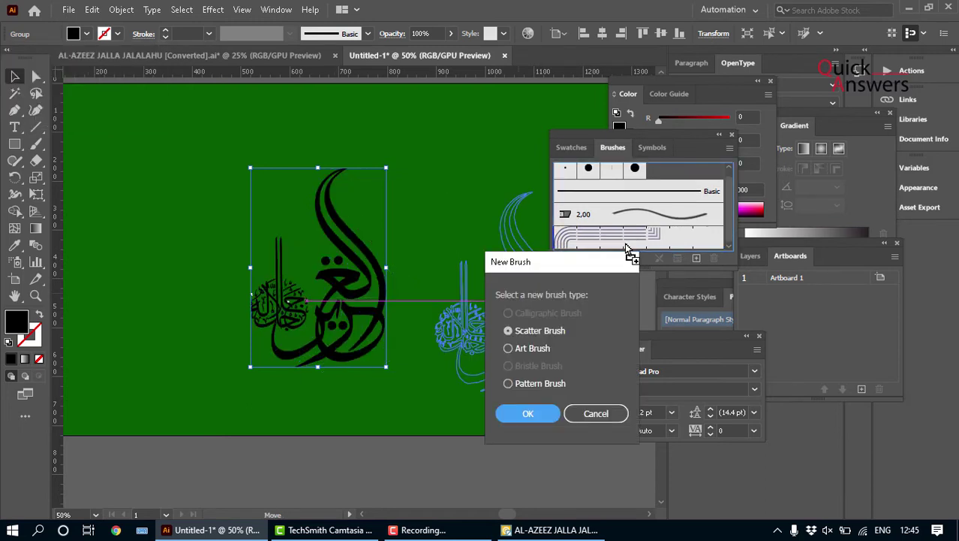
left_click(518, 384)
left_click(525, 413)
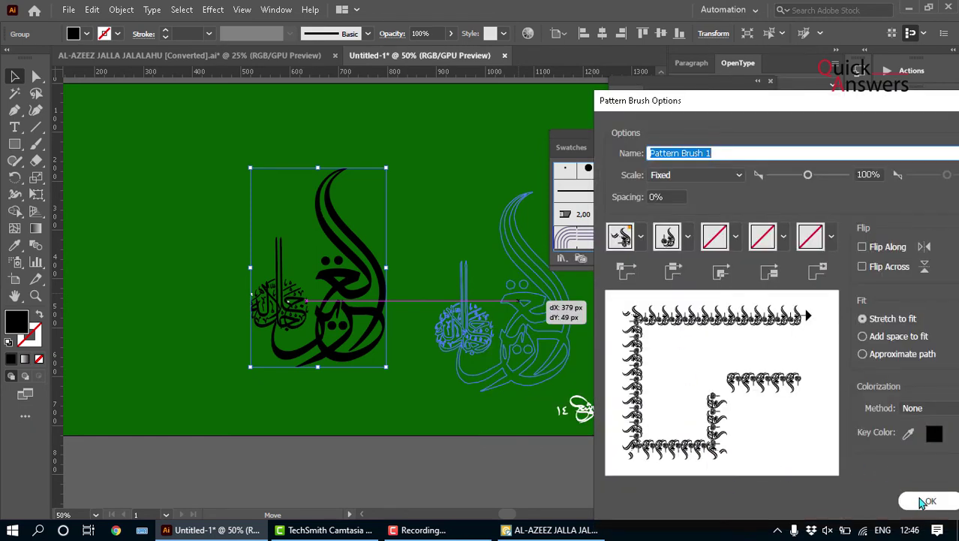
left_click(928, 501)
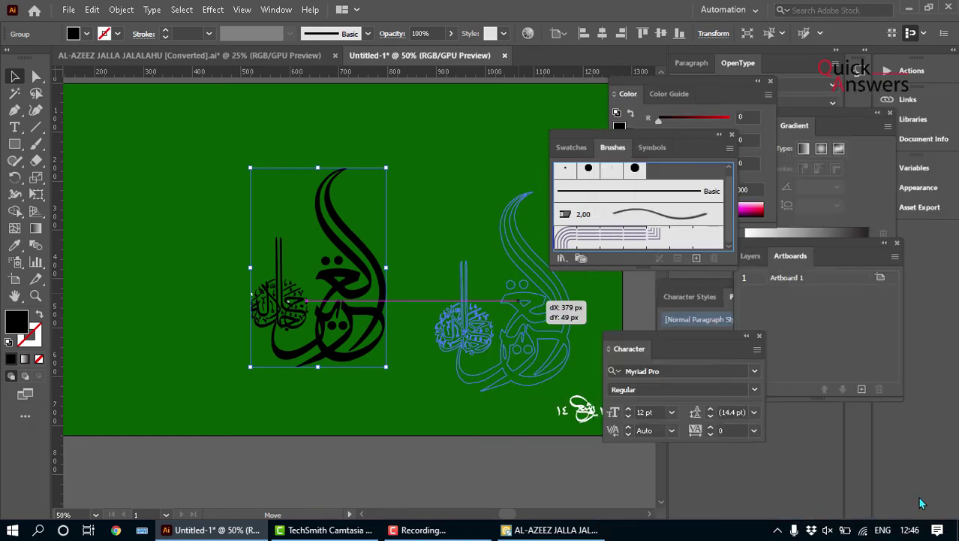
left_click(386, 465)
Step: Move the black calligraphy off the green background to the empty area above the artboard
key("ctrl+0")
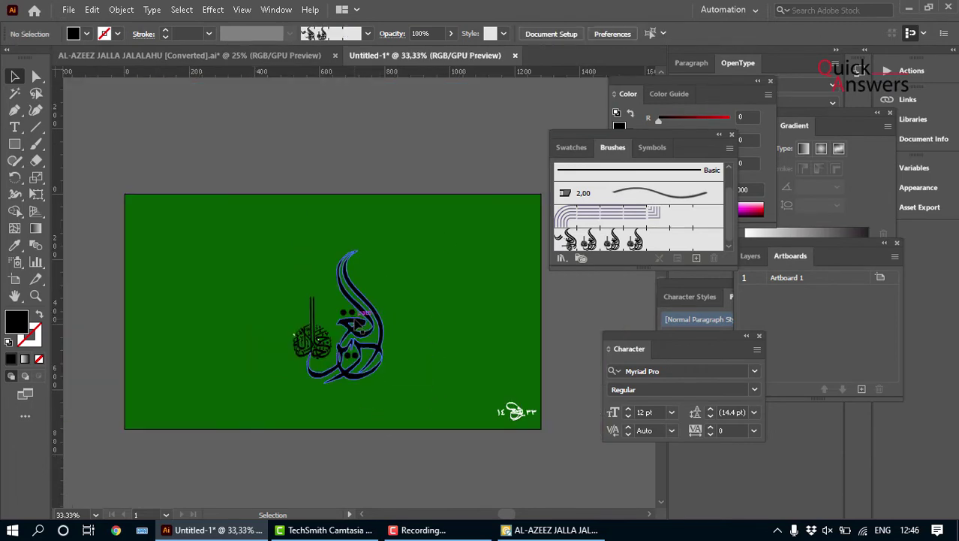
left_click_drag(360, 300, 319, 90)
left_click(409, 160)
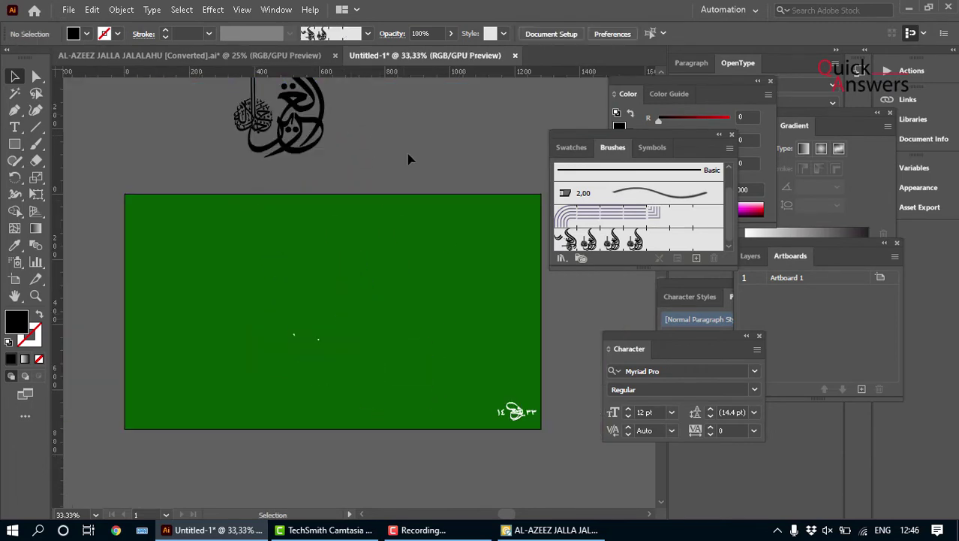
scroll(319, 330, "up", 4)
scroll(313, 346, "down", 6)
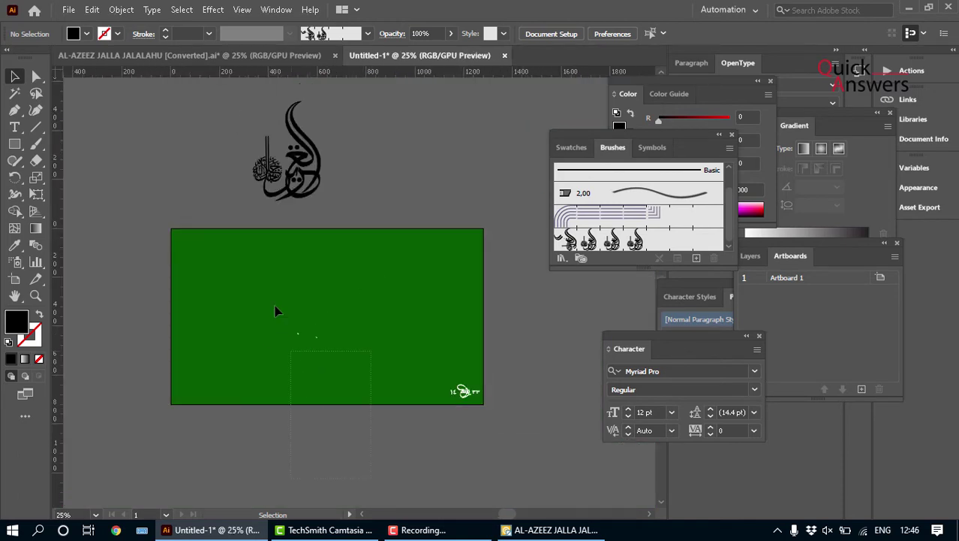
Step: Cut the leftover white specks from the middle of the green background
left_click(316, 336)
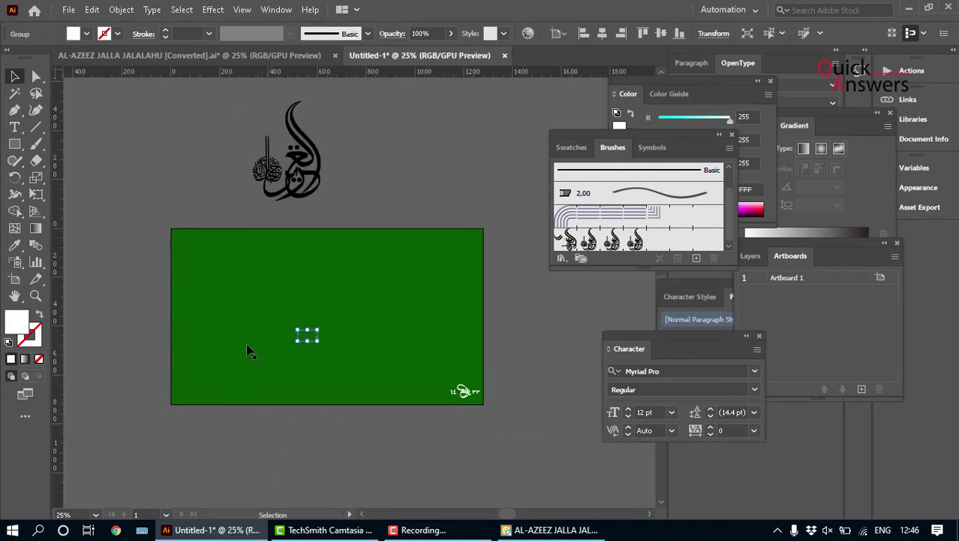
left_click(92, 10)
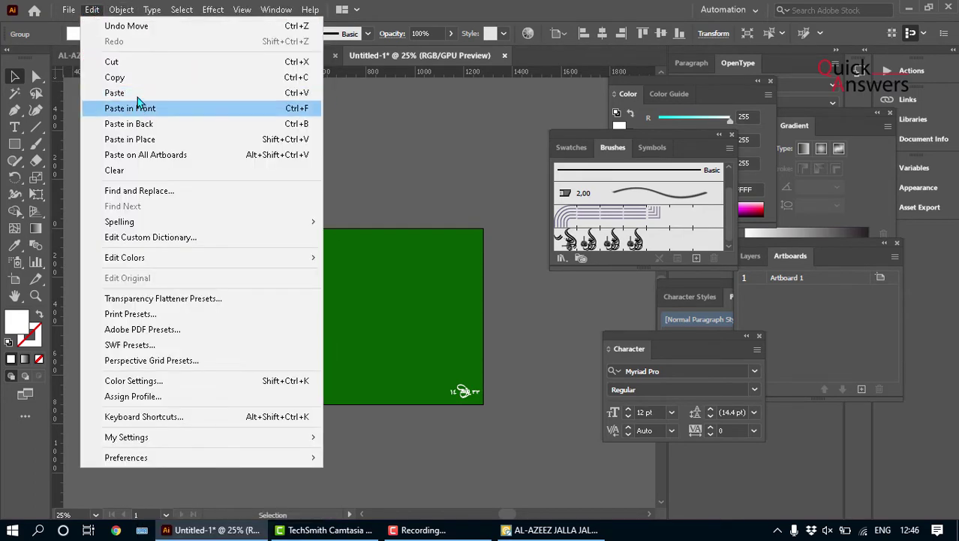
left_click(139, 62)
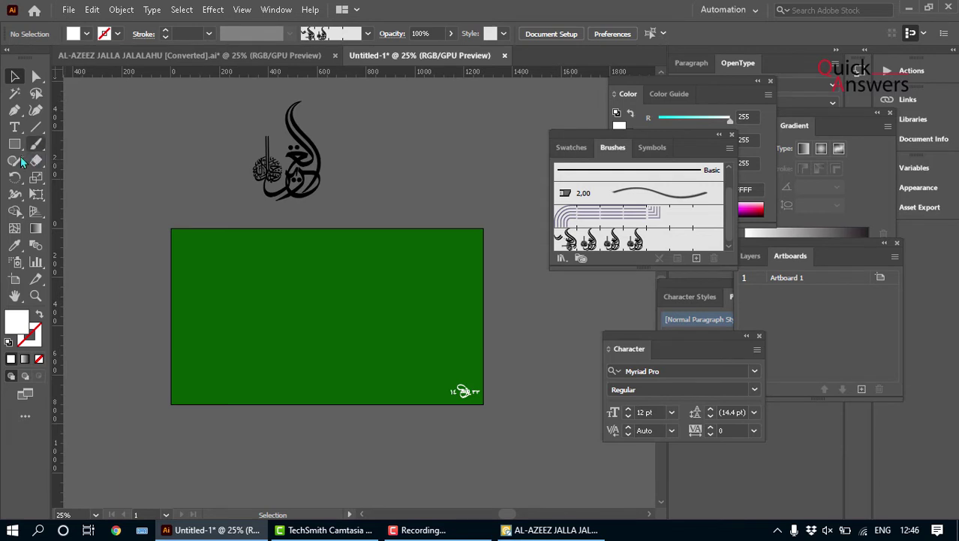
Step: Draw a white circle about 592 px in diameter from its centre and centre it horizontally and vertically on the artboard
left_click_drag(14, 144, 72, 178)
left_click_drag(324, 311, 366, 384)
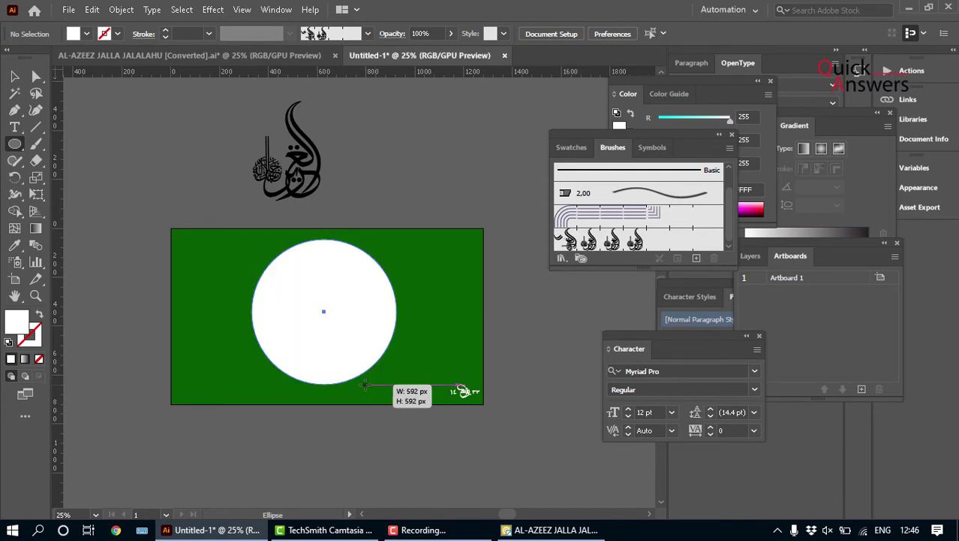
left_click(13, 76)
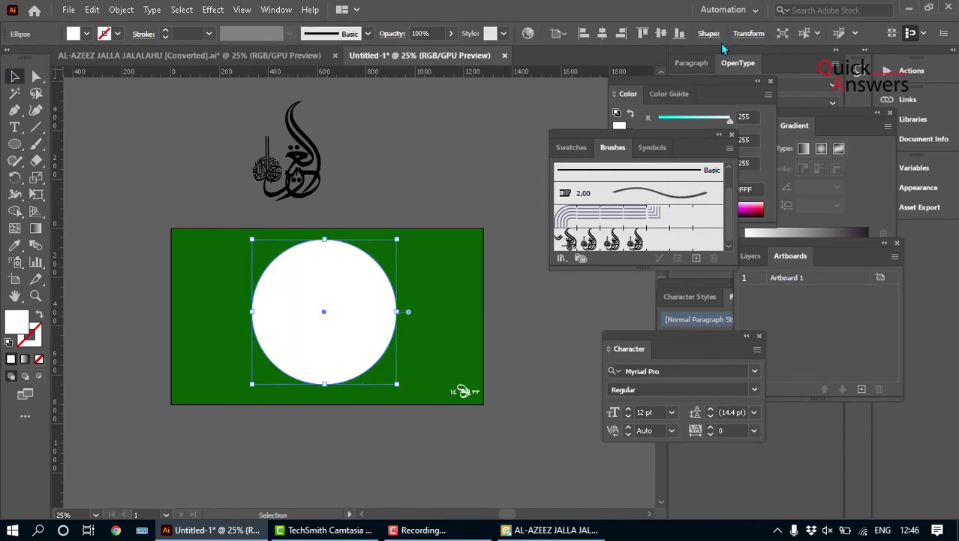
left_click(602, 33)
left_click(661, 33)
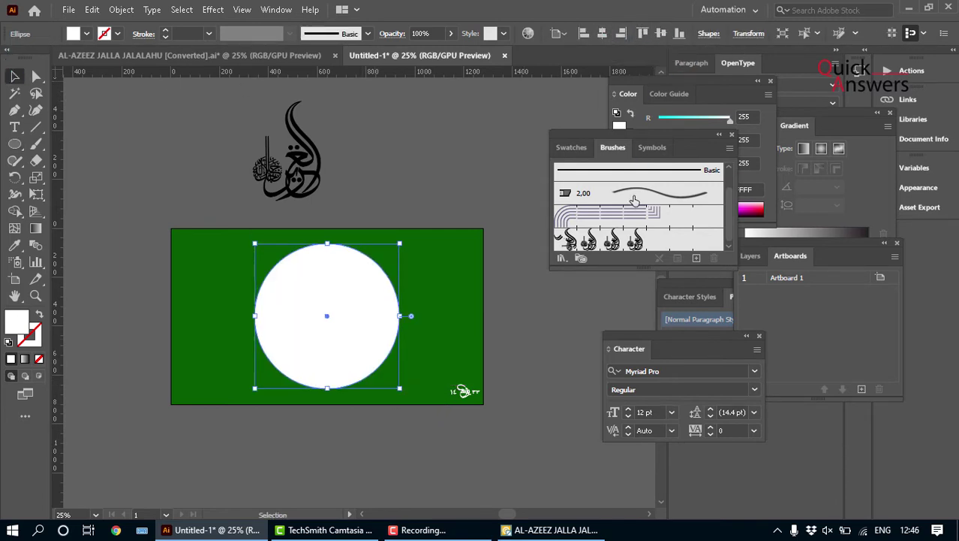
Step: Apply the calligraphy pattern brush to the white circle's outline
left_click(633, 238)
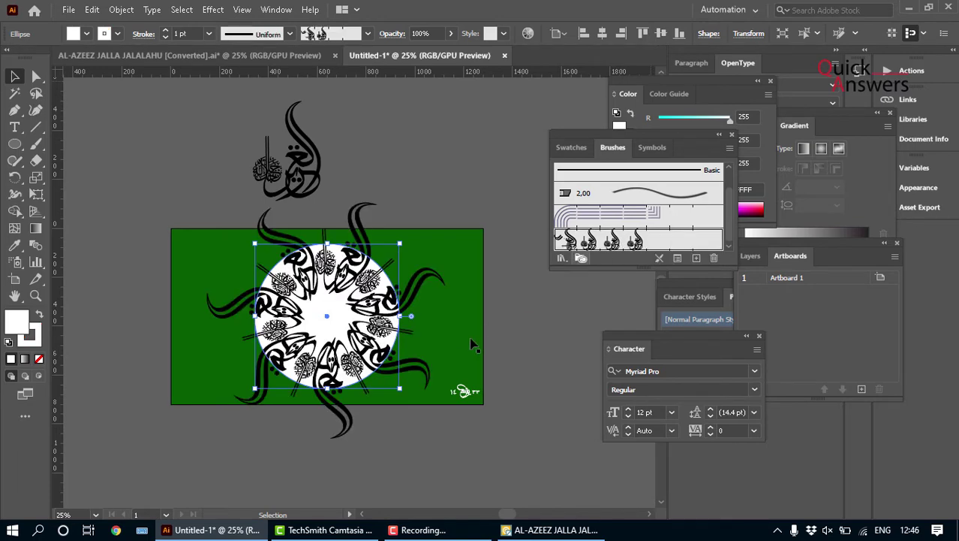
key("ctrl+plus")
key("ctrl+plus")
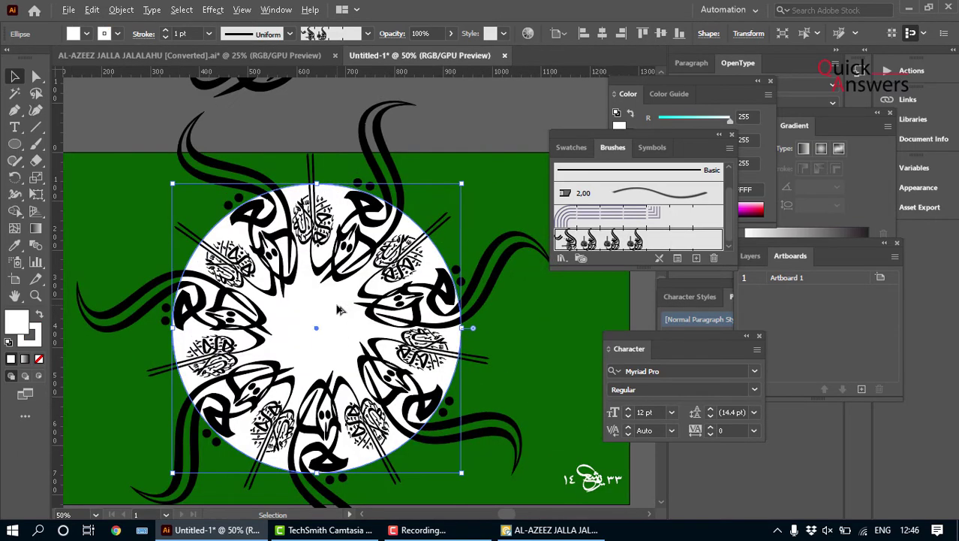
key("ctrl+minus")
Step: Set the calligraphy pattern brush to 38% scale, Add space to fit, Flip Along and Flip Across, and apply the changes to existing strokes
double_click(605, 241)
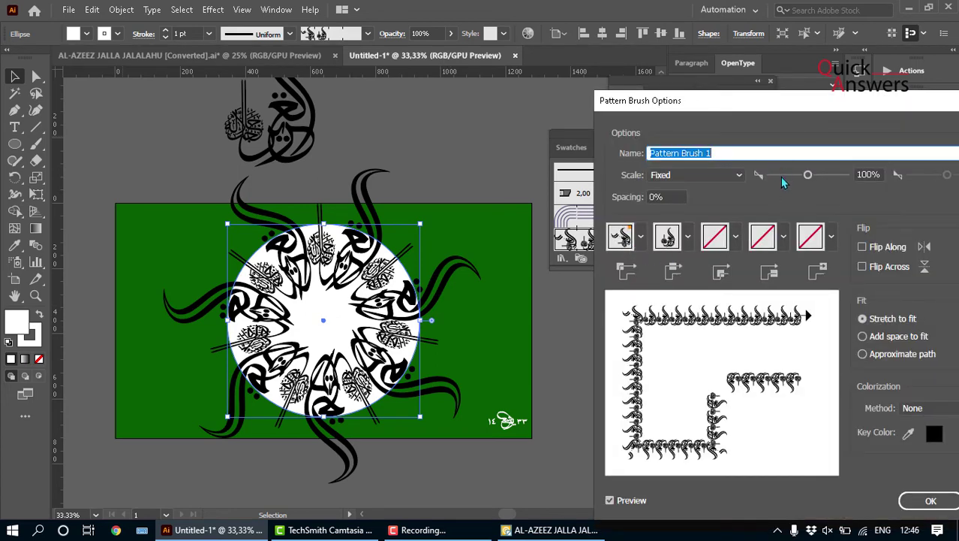
left_click(784, 175)
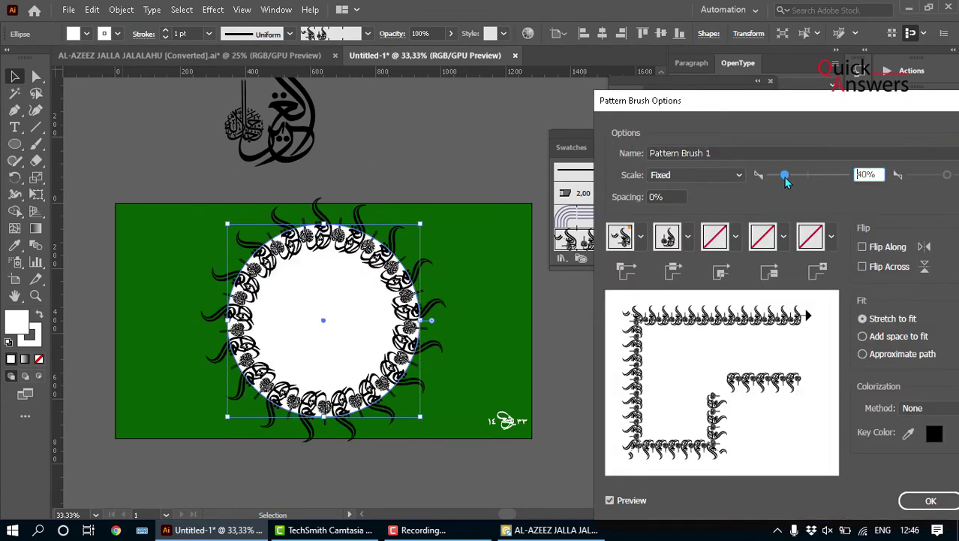
left_click(872, 357)
left_click(863, 336)
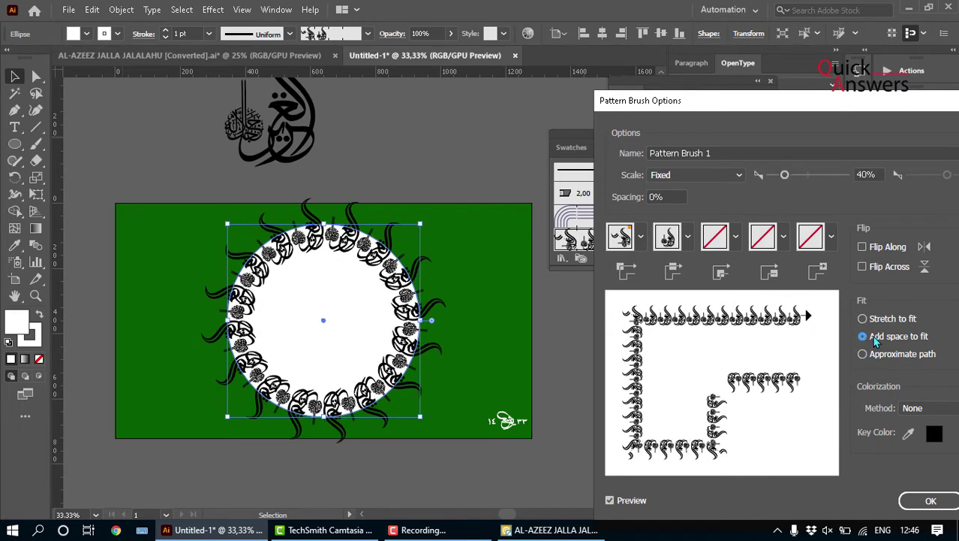
left_click(894, 247)
left_click(892, 267)
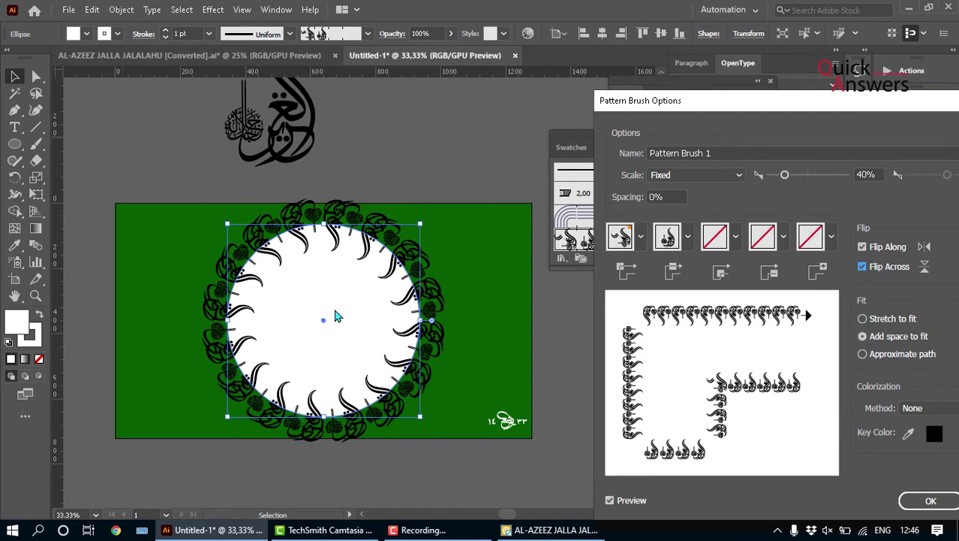
left_click_drag(785, 175, 786, 176)
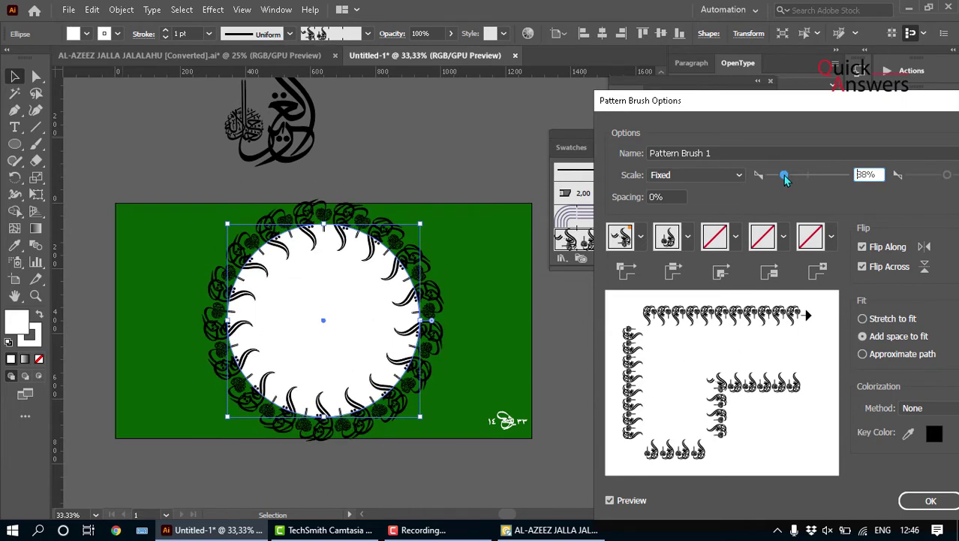
left_click(924, 500)
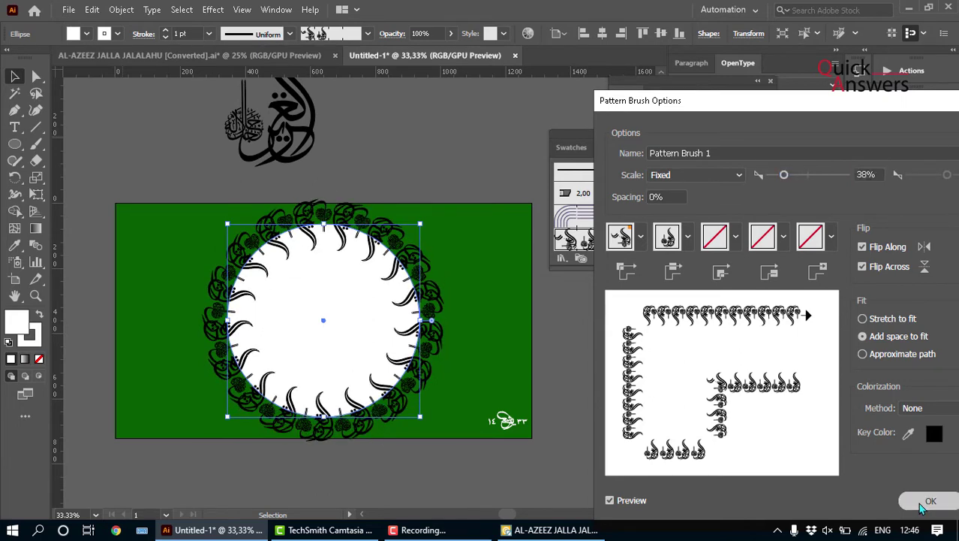
left_click(461, 285)
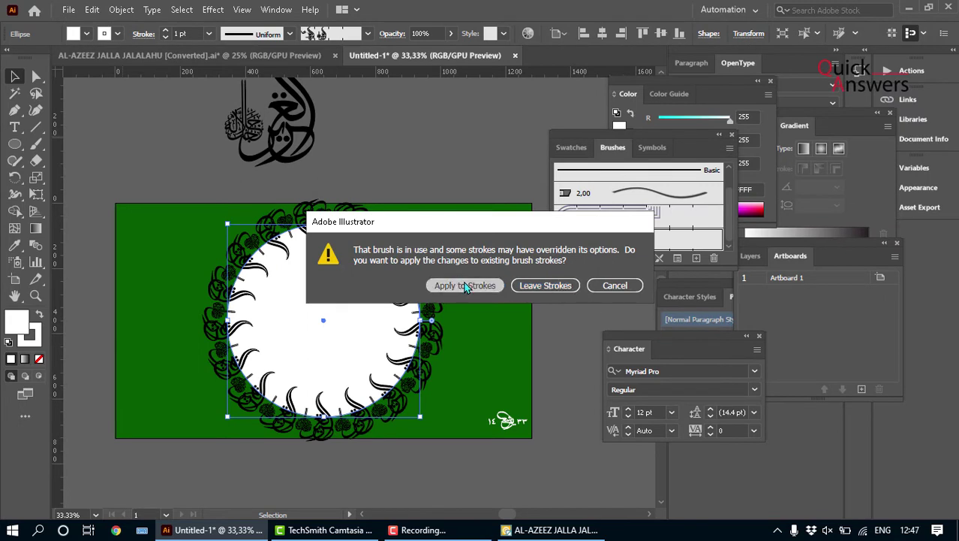
Step: Expand the appearance of the brushed circle, isolate the resulting group and select its ring of calligraphy
left_click(121, 9)
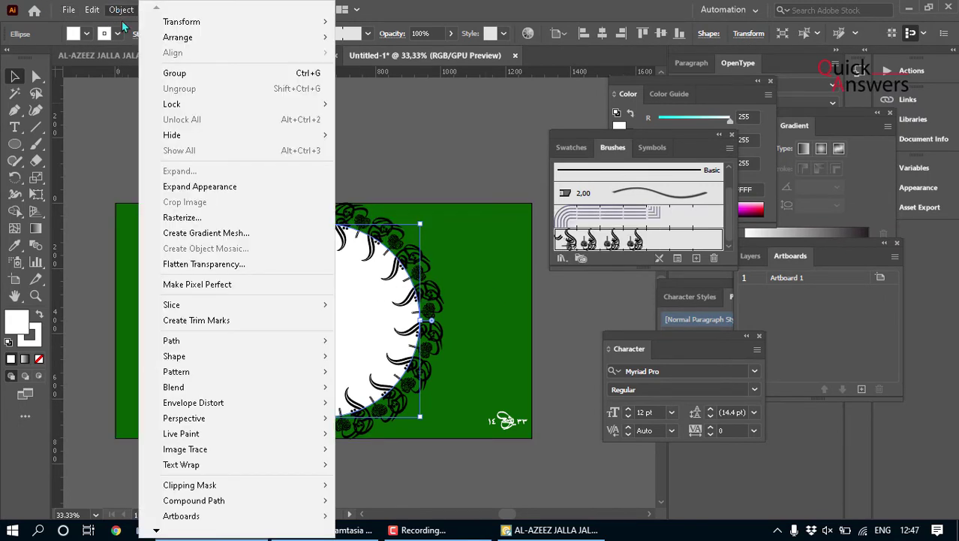
left_click(211, 194)
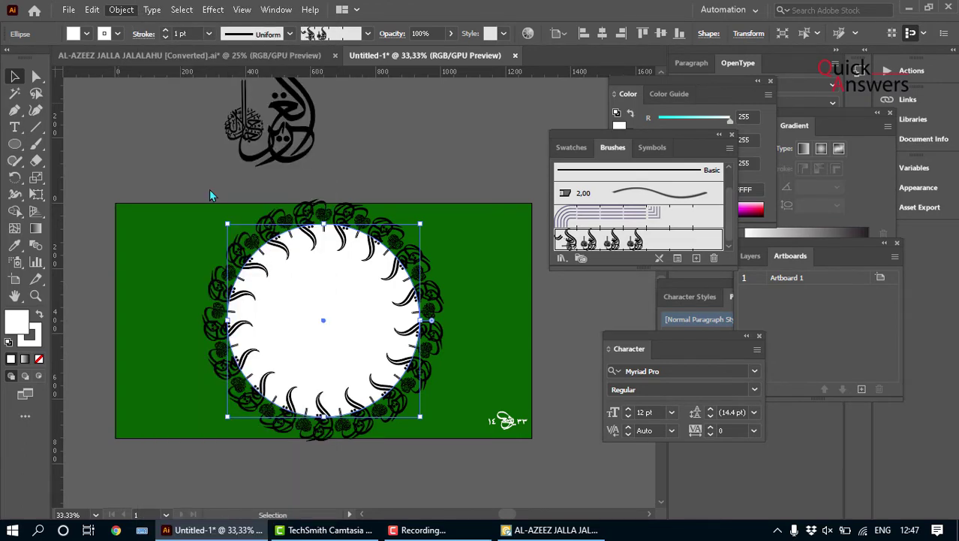
double_click(326, 316)
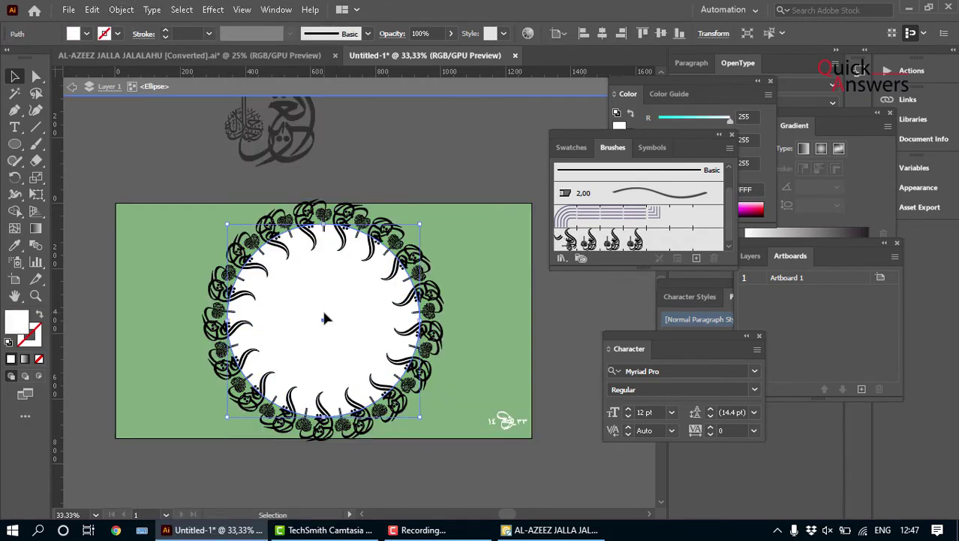
left_click(301, 225)
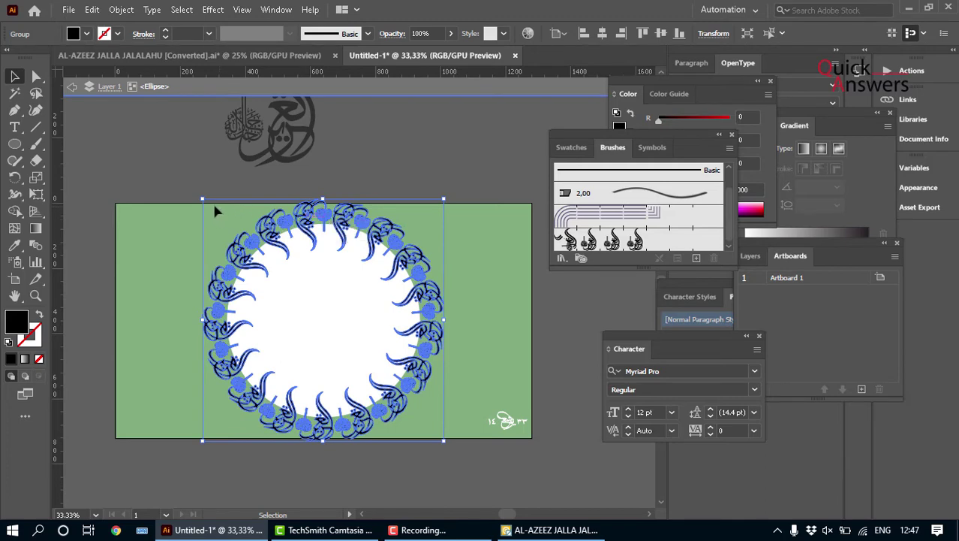
Step: Shrink the calligraphy ring about its centre to fit inside the white circle, and ungroup the ring from the circle
left_click_drag(203, 199, 230, 223)
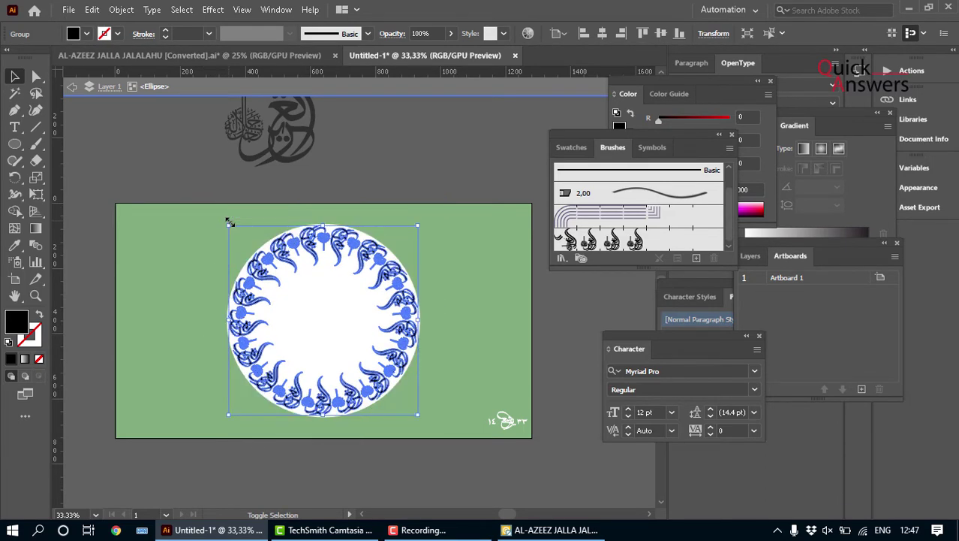
double_click(356, 198)
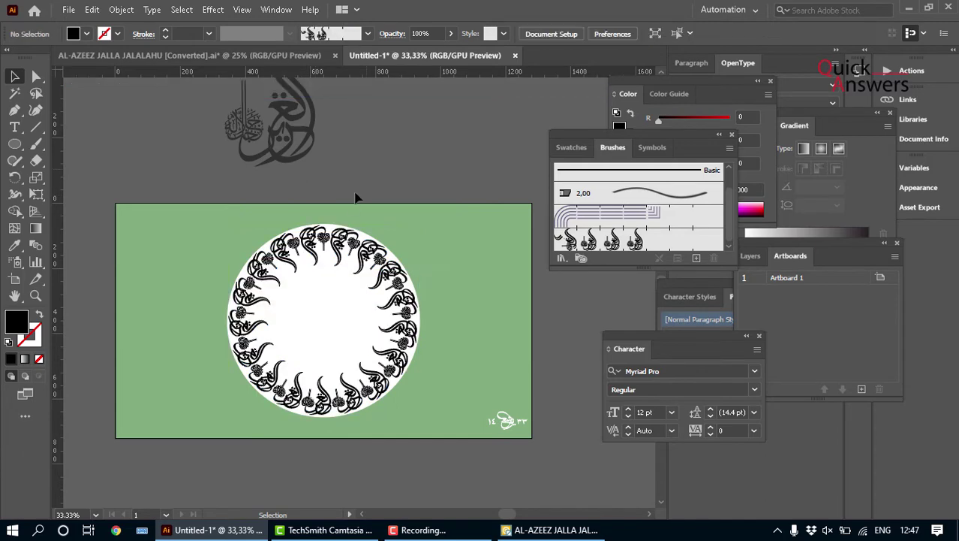
scroll(300, 322, "up", 1)
left_click(300, 323)
right_click(299, 323)
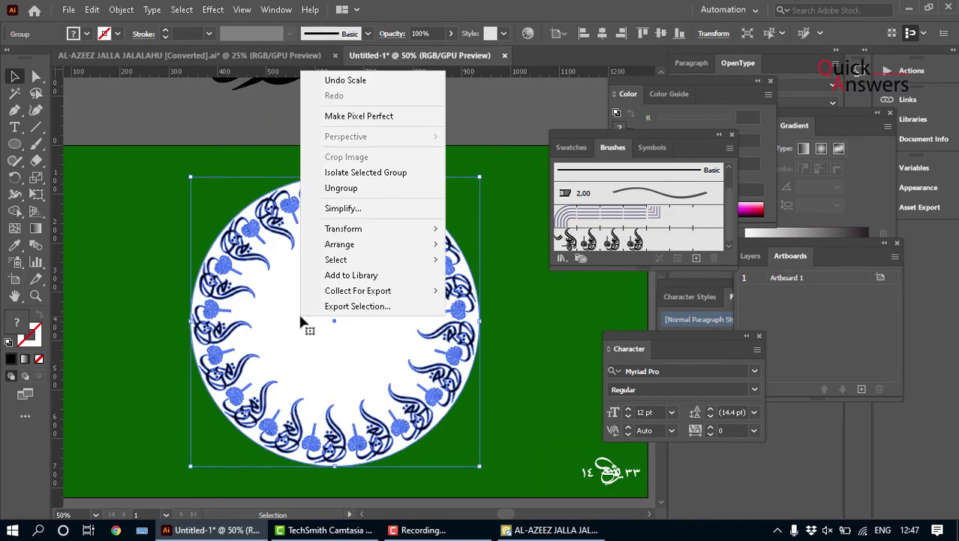
left_click(355, 193)
left_click(411, 120)
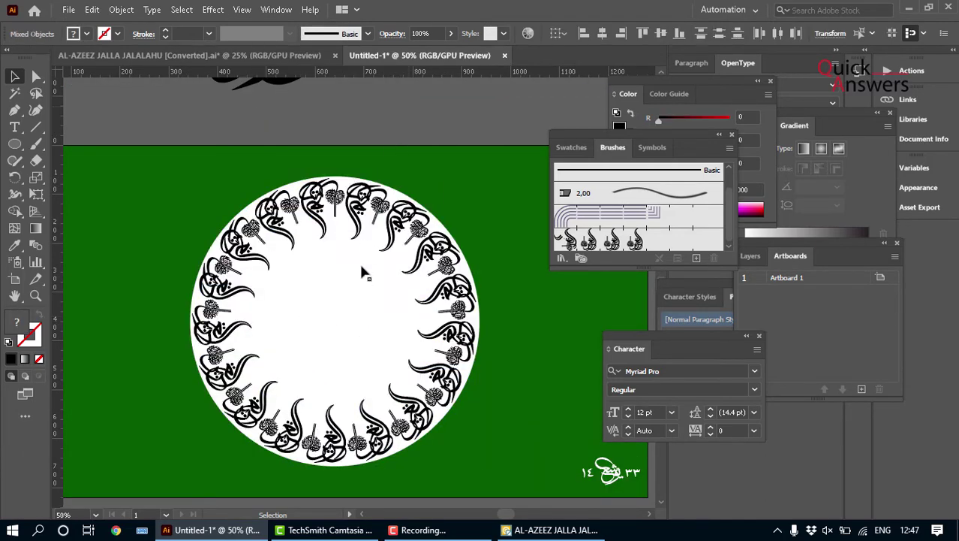
Step: Select the white circle and open the Gems and Jewels gradient library for its fill
left_click(344, 299)
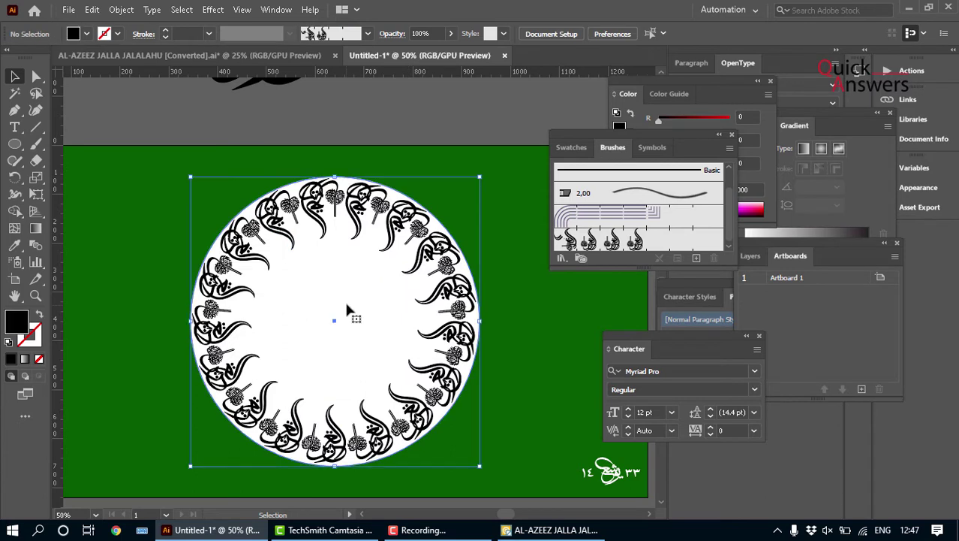
left_click(86, 34)
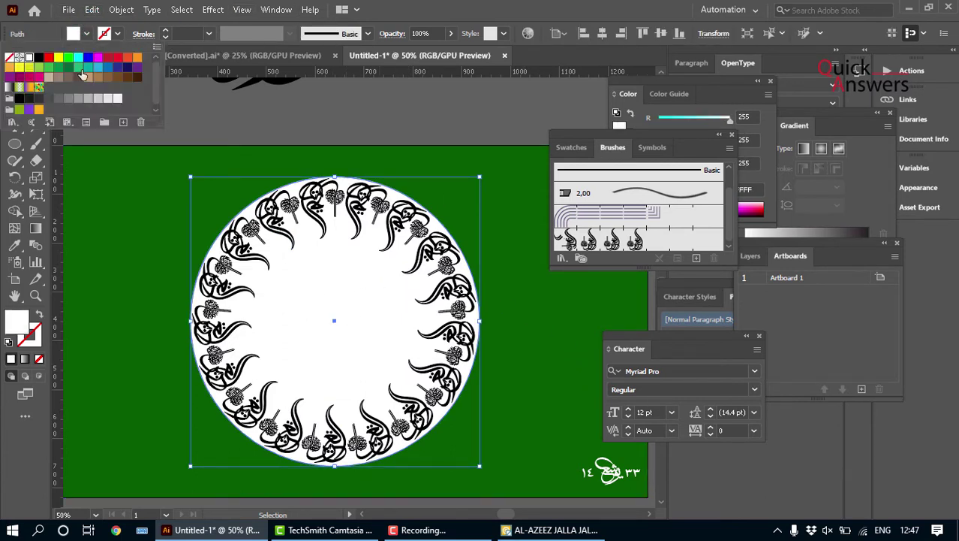
left_click(12, 122)
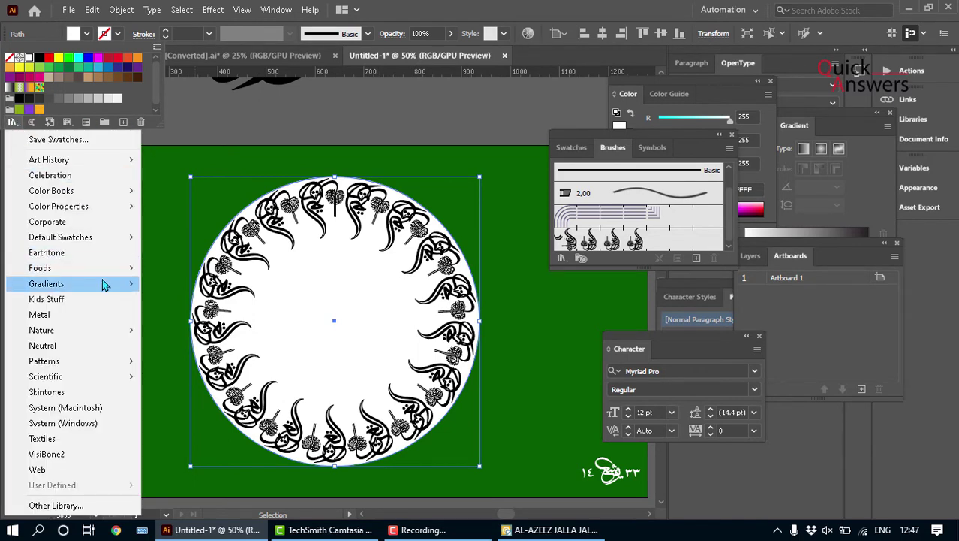
mouse_move(102, 279)
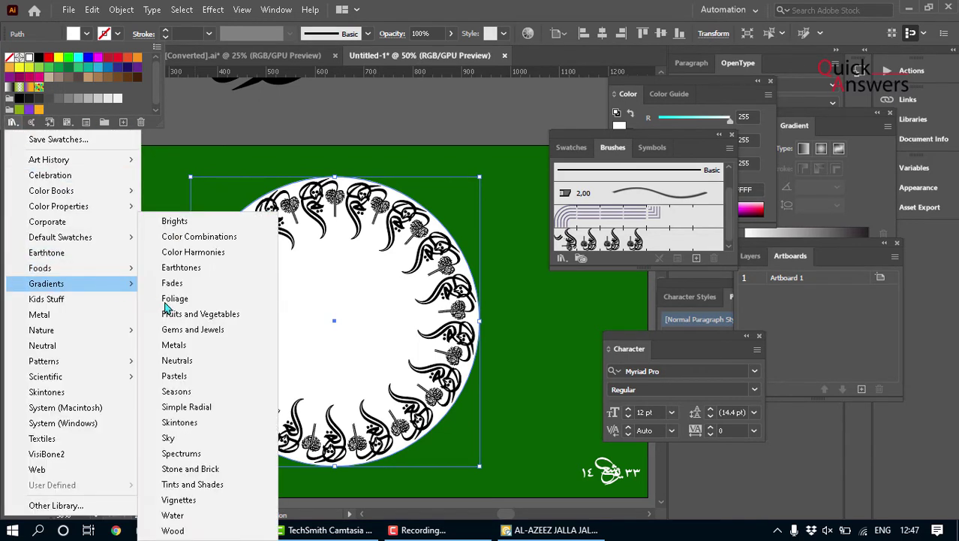
left_click(244, 332)
Step: Try the Peridot, Golden Beryl and pale radial gradients as the circle's fill
left_click(509, 308)
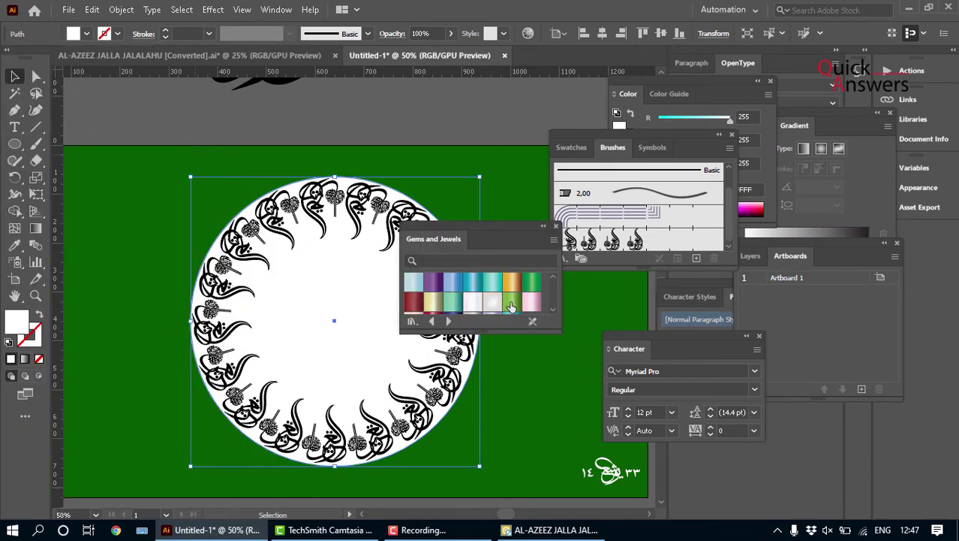
left_click(510, 304)
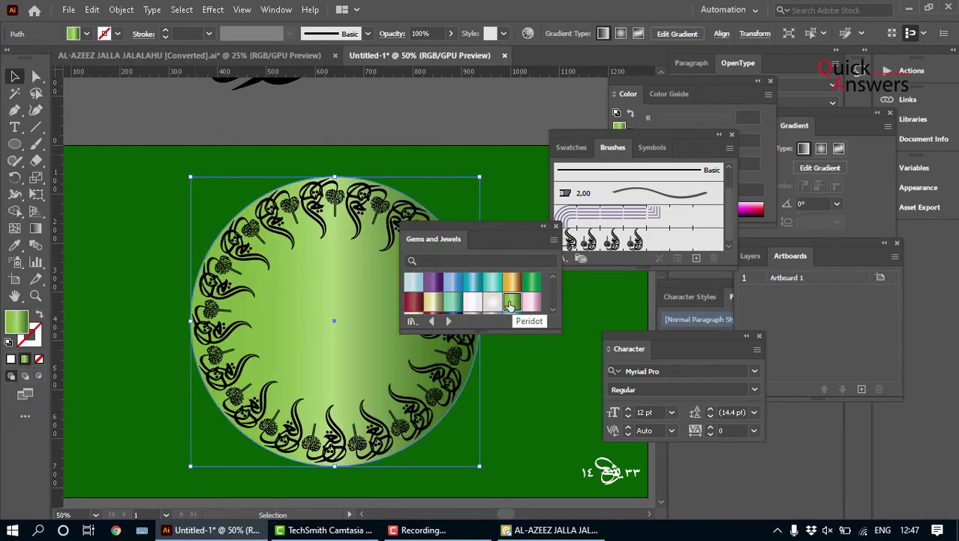
left_click_drag(496, 227, 496, 91)
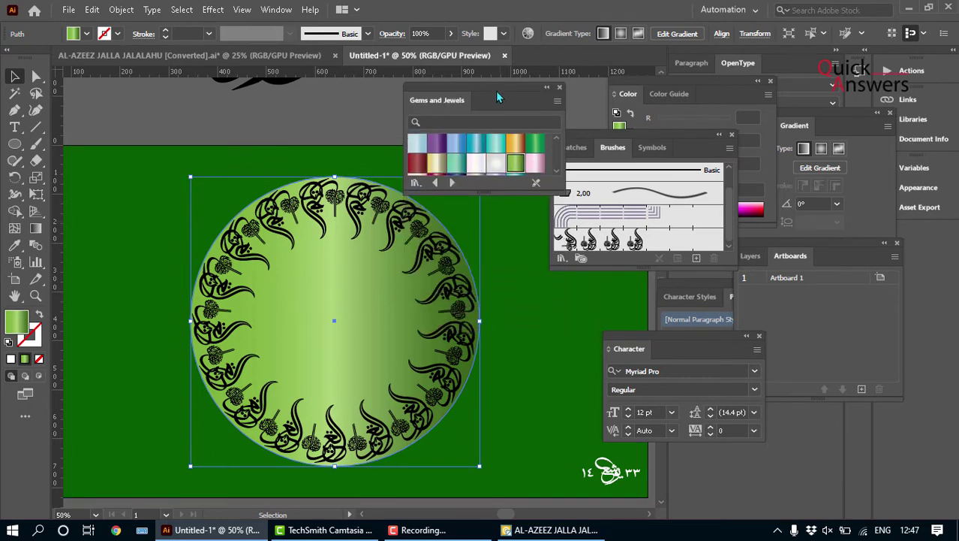
left_click(437, 163)
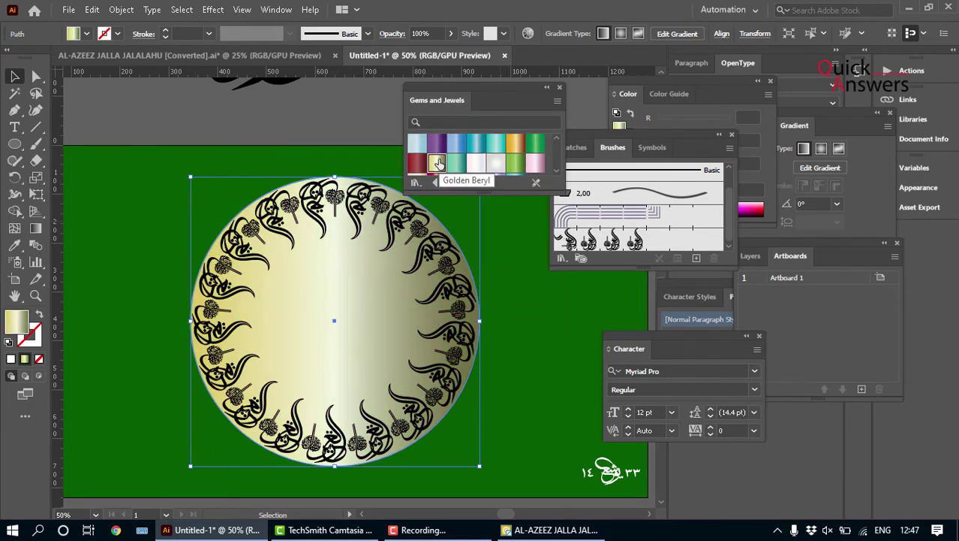
left_click(496, 164)
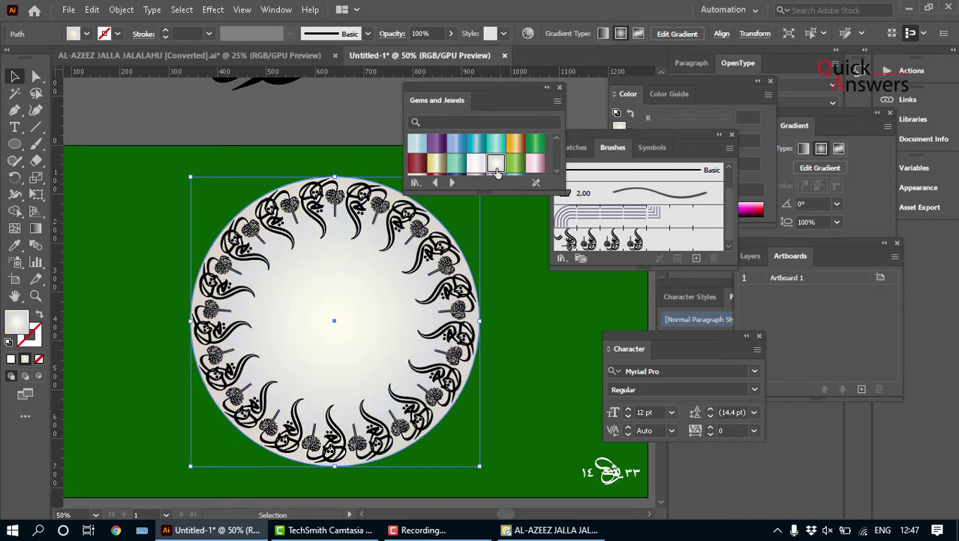
scroll(519, 168, "down", 1)
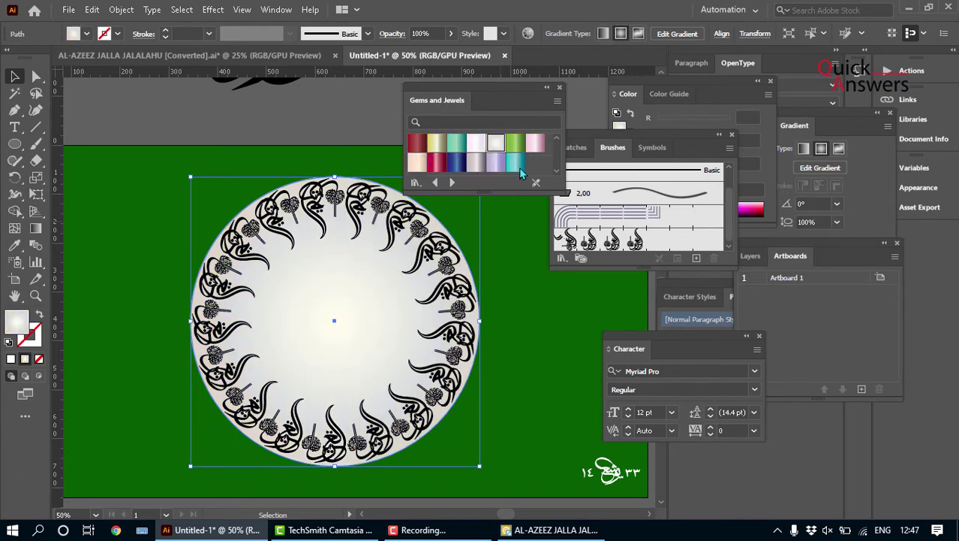
Step: Switch to the Metals gradient library and fill the circle with the gold radial gradient
left_click(452, 183)
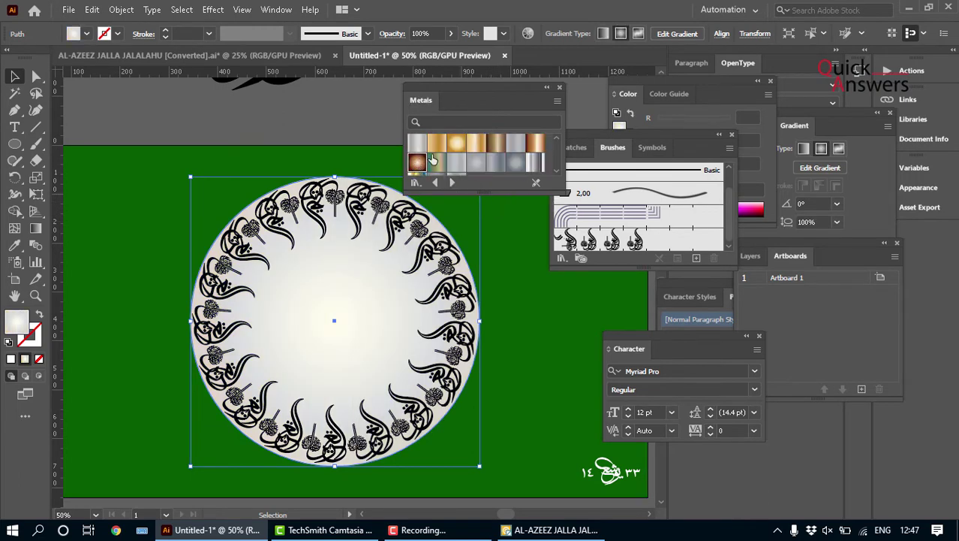
left_click(457, 148)
left_click(456, 145)
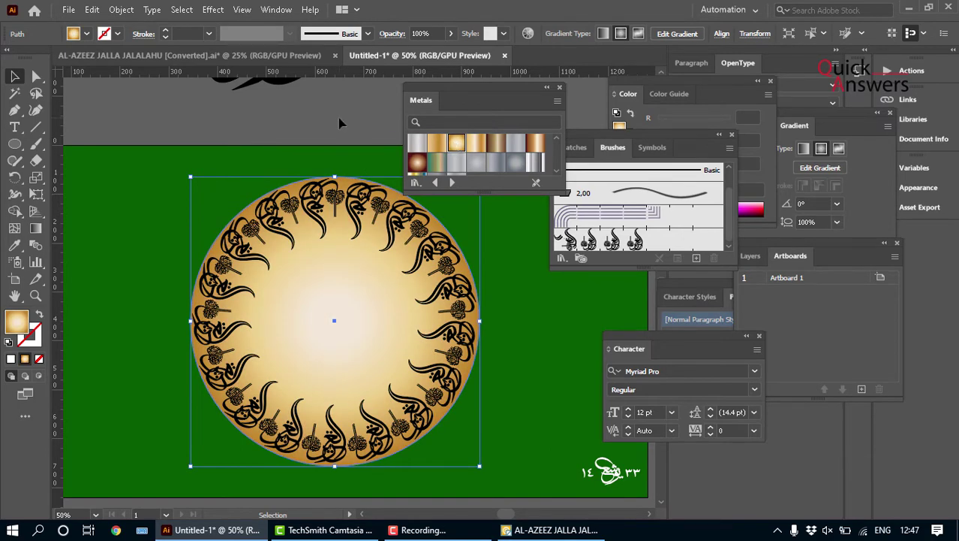
left_click(340, 122)
Step: Enlarge the gold circle slightly about its centre and centre the calligraphy ring on the artboard
left_click(336, 317)
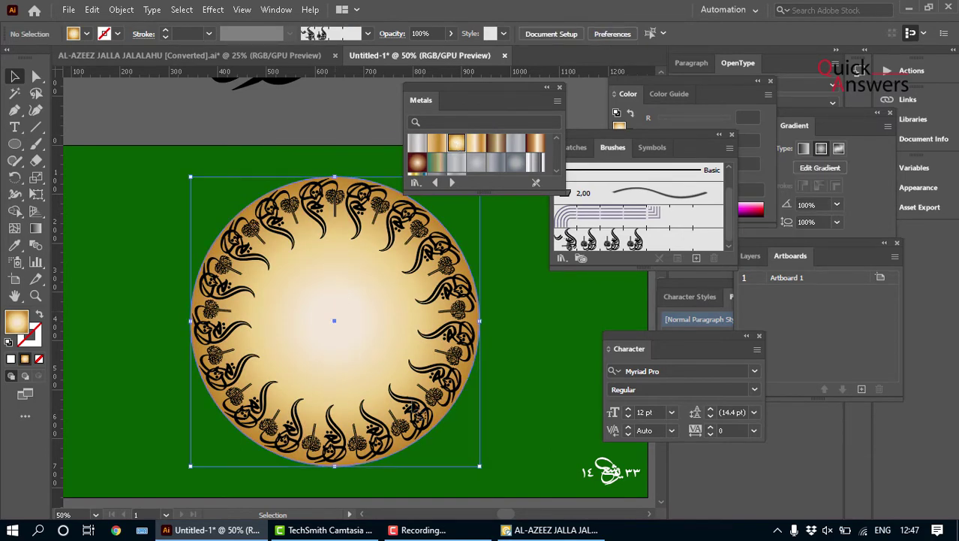
left_click_drag(474, 471, 485, 475)
left_click(332, 105)
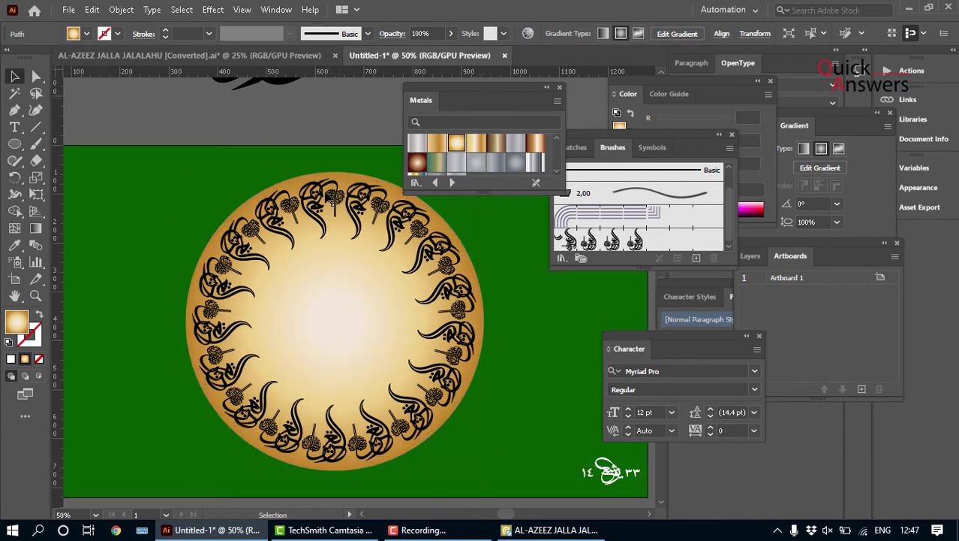
left_click(328, 206)
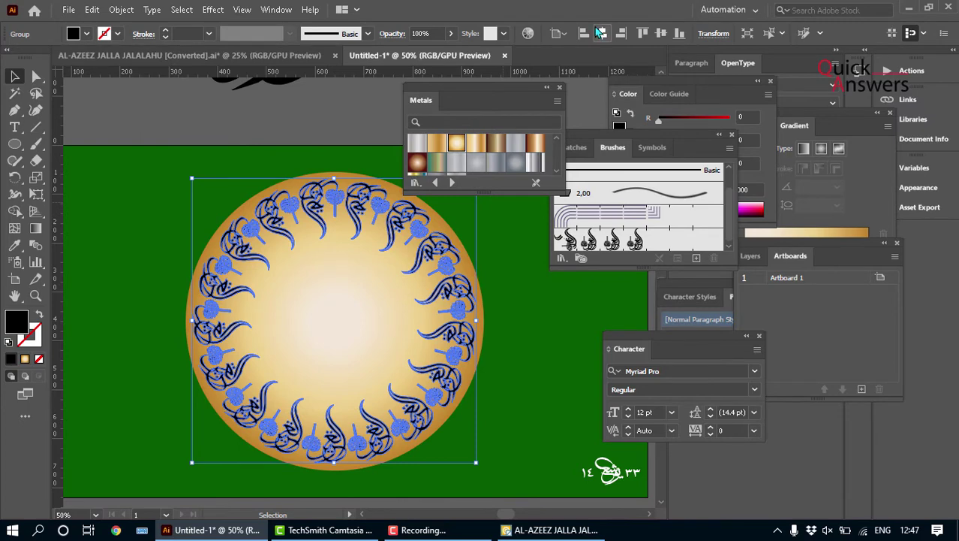
left_click(661, 33)
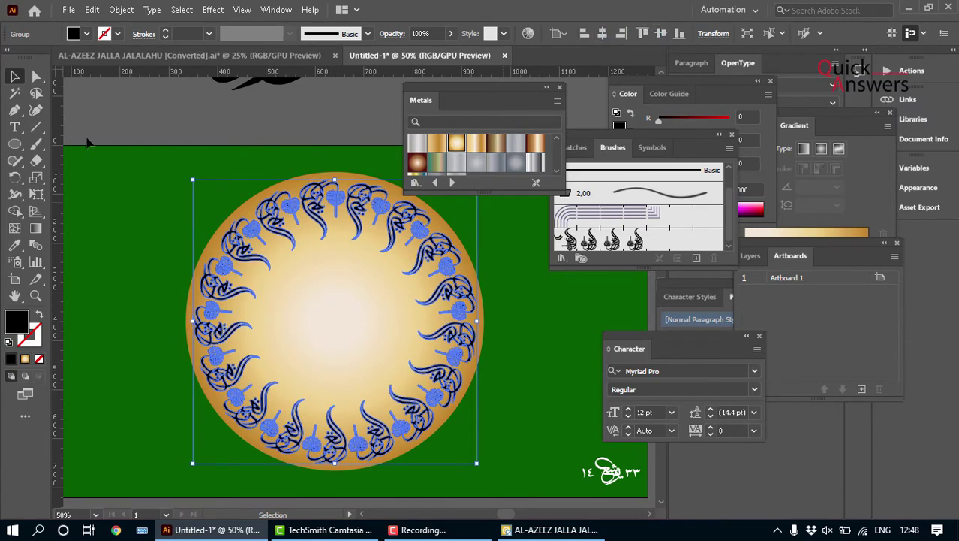
Step: Try a white fill on the calligraphy ring and return it to black
left_click(87, 34)
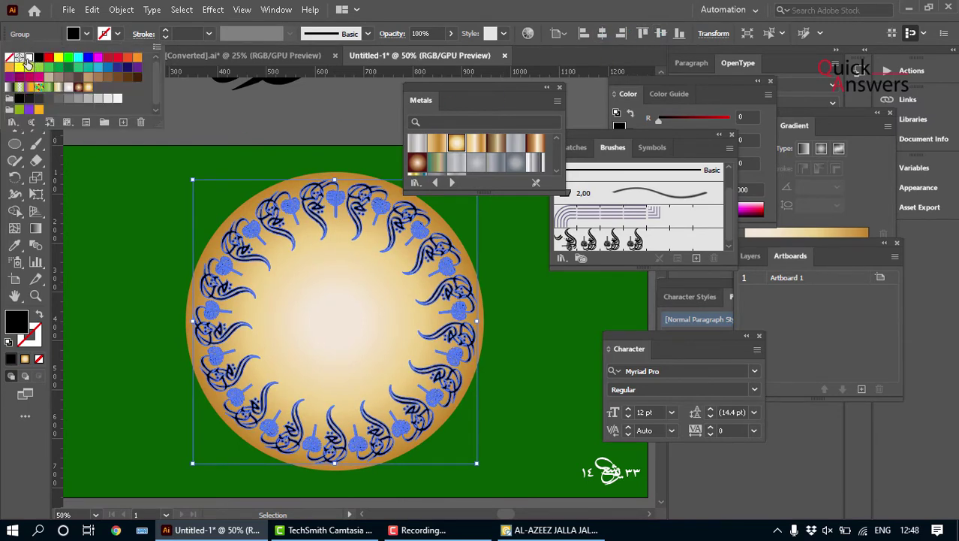
left_click(39, 58)
left_click(38, 58)
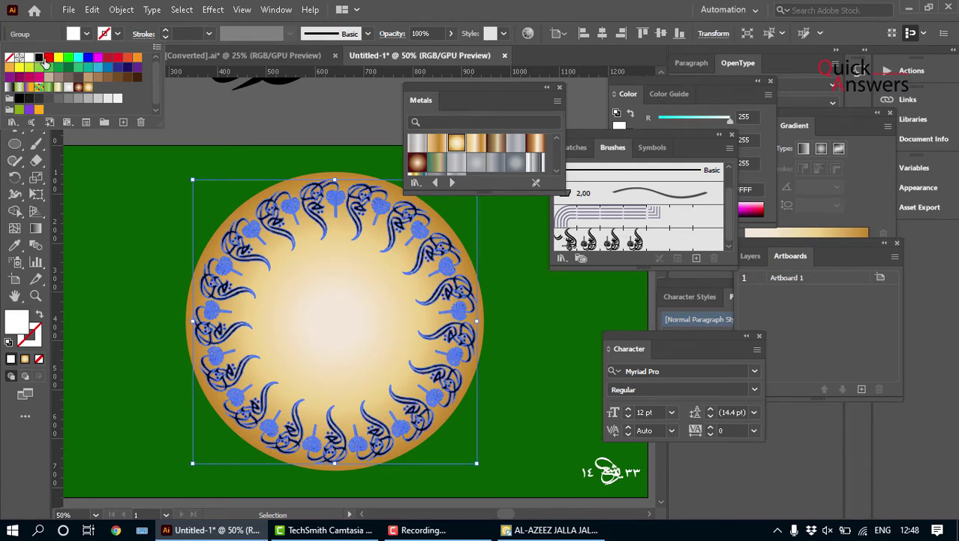
left_click(240, 114)
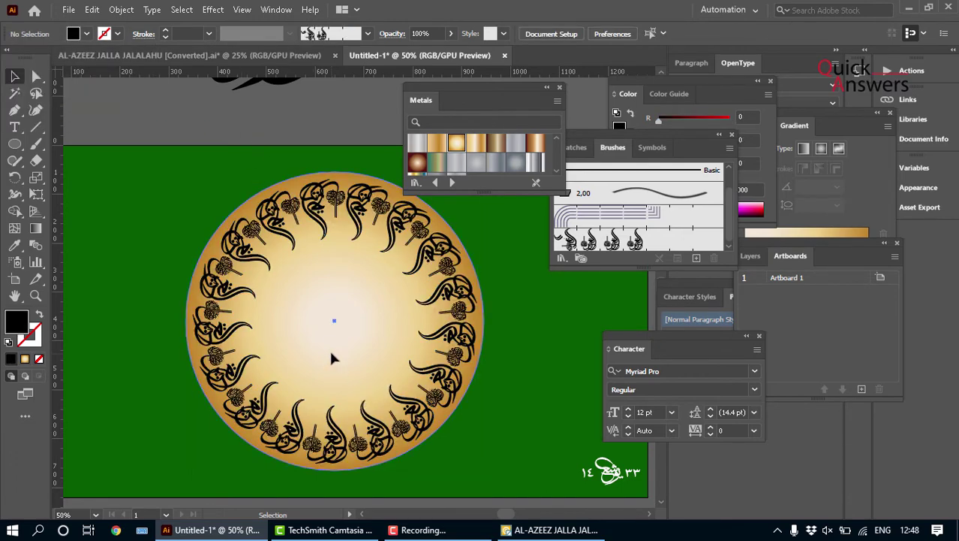
Step: Duplicate the gold circle and centre the copy horizontally and vertically on the artboard
left_click(330, 323)
left_click_drag(315, 293, 296, 300)
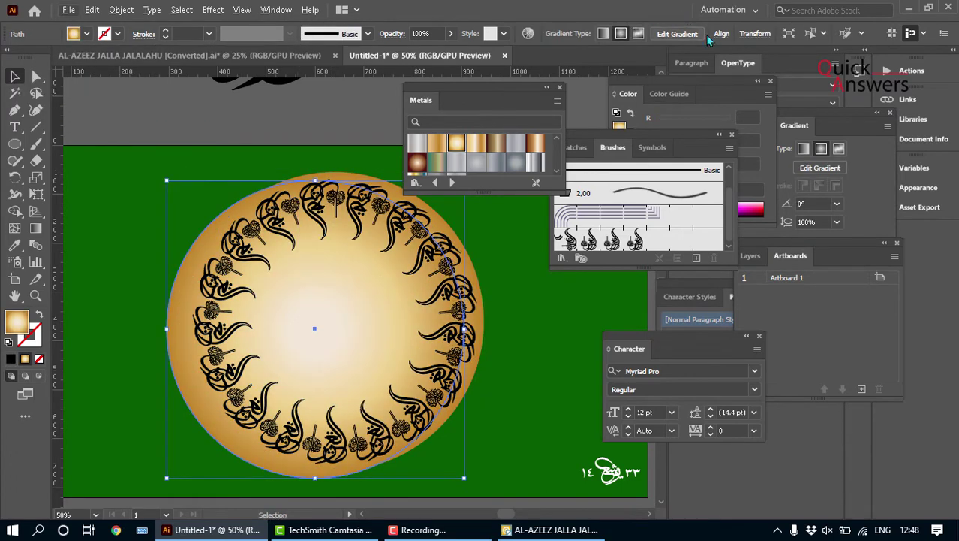
left_click(720, 33)
left_click(605, 72)
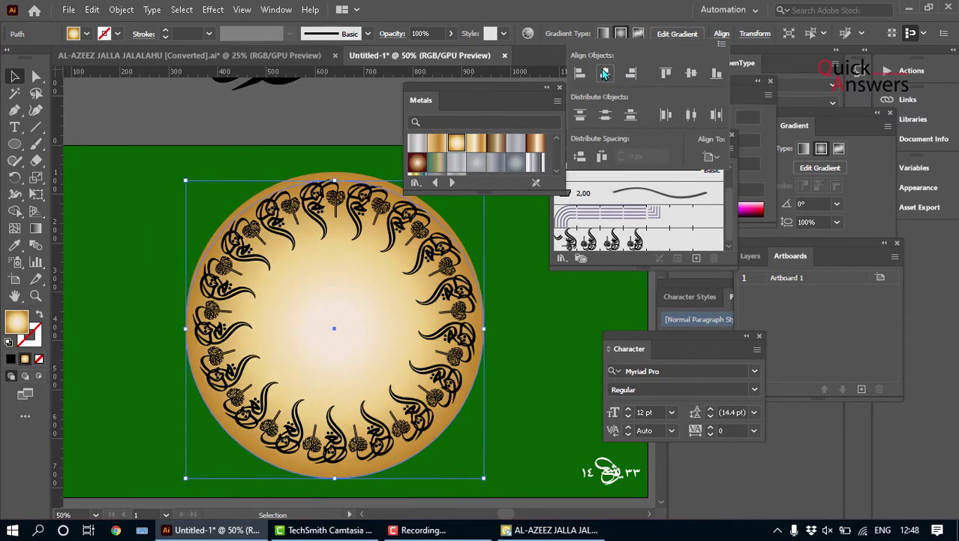
left_click(691, 73)
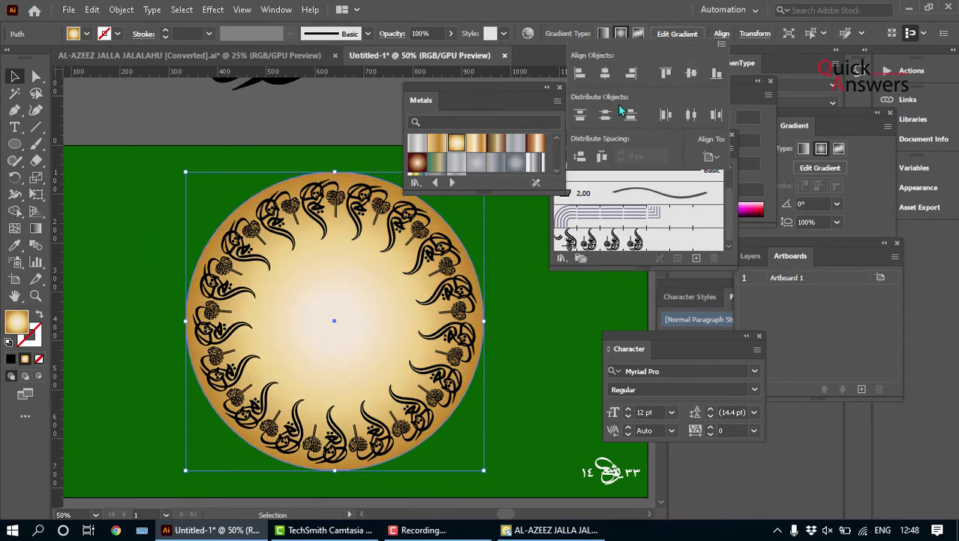
Step: Scale the copied gold circle down about its centre so its edge meets the inner tips of the calligraphy
left_click(187, 176)
left_click_drag(188, 175, 253, 232)
left_click(237, 117)
Step: Give the inner gold circle a black 2 pt stroke
scroll(237, 118, "up", 2)
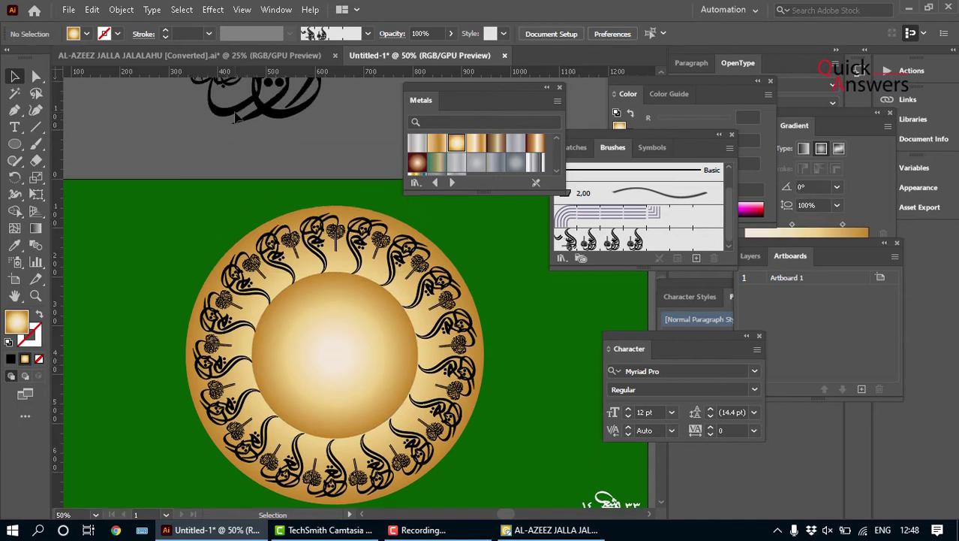
scroll(238, 119, "up", 1)
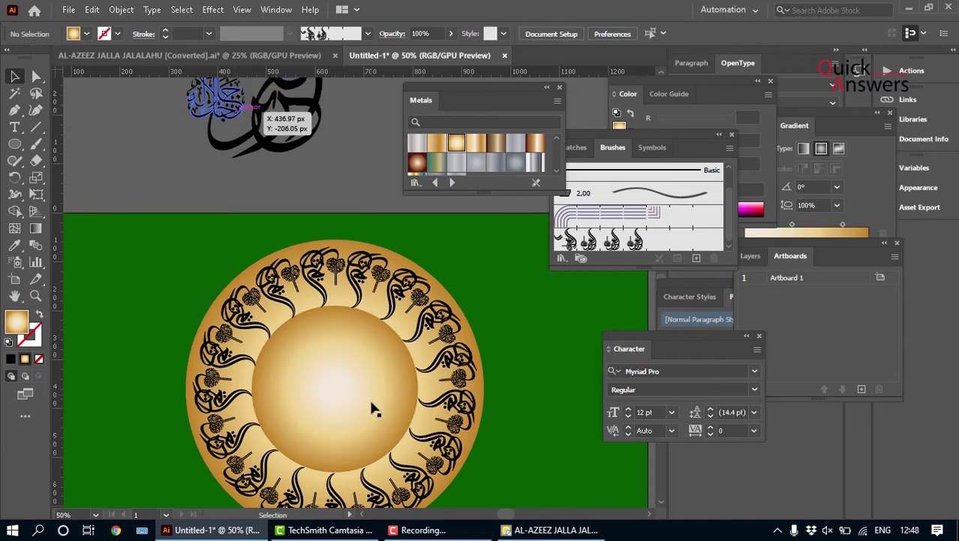
left_click(337, 378)
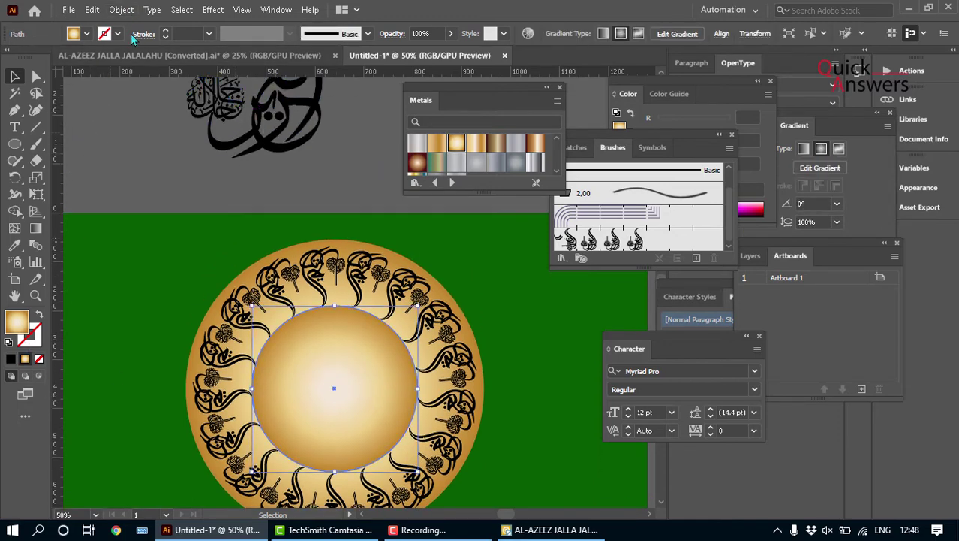
left_click(163, 32)
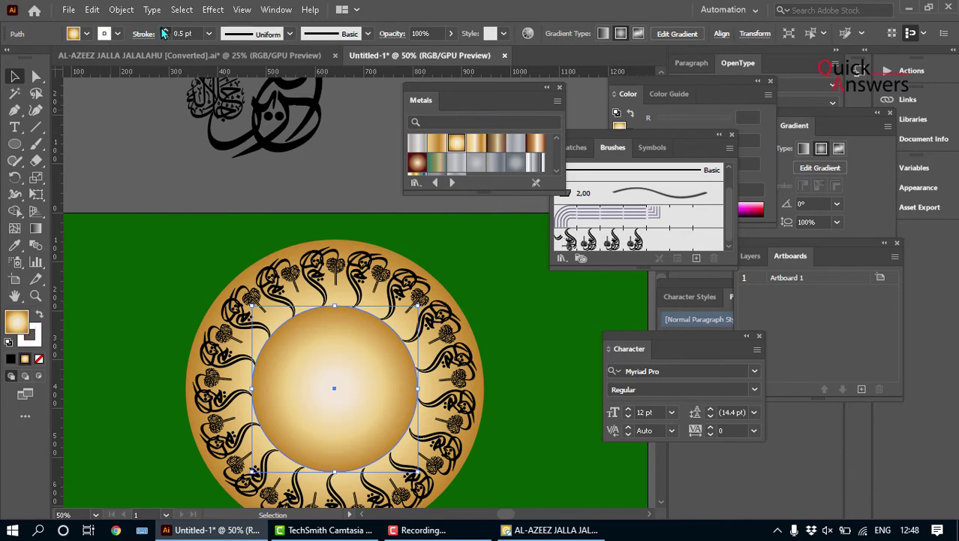
left_click(117, 34)
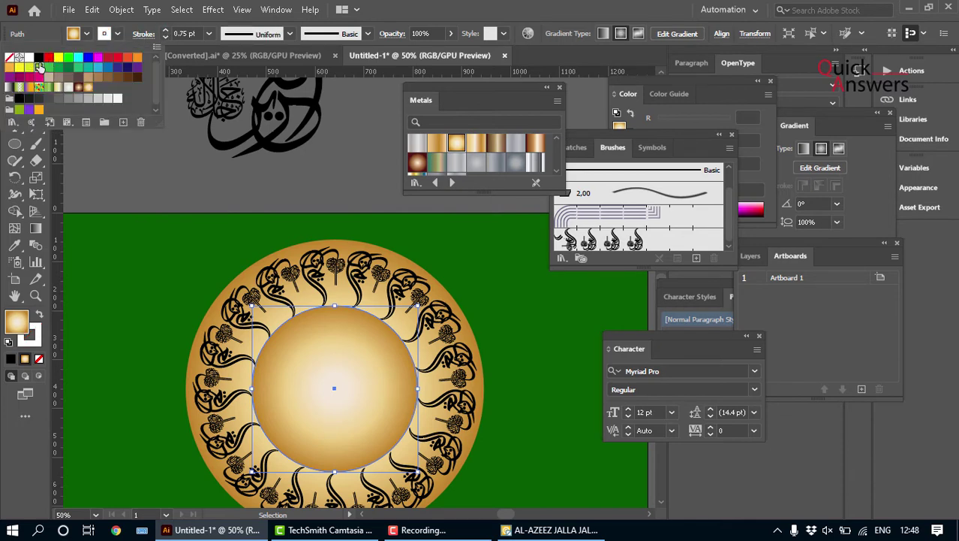
left_click(38, 59)
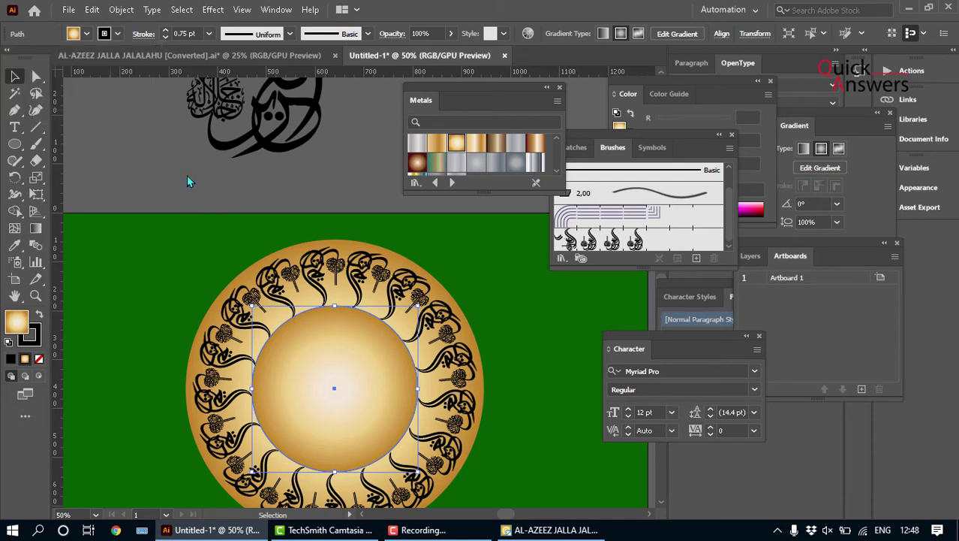
left_click(166, 31)
left_click(165, 31)
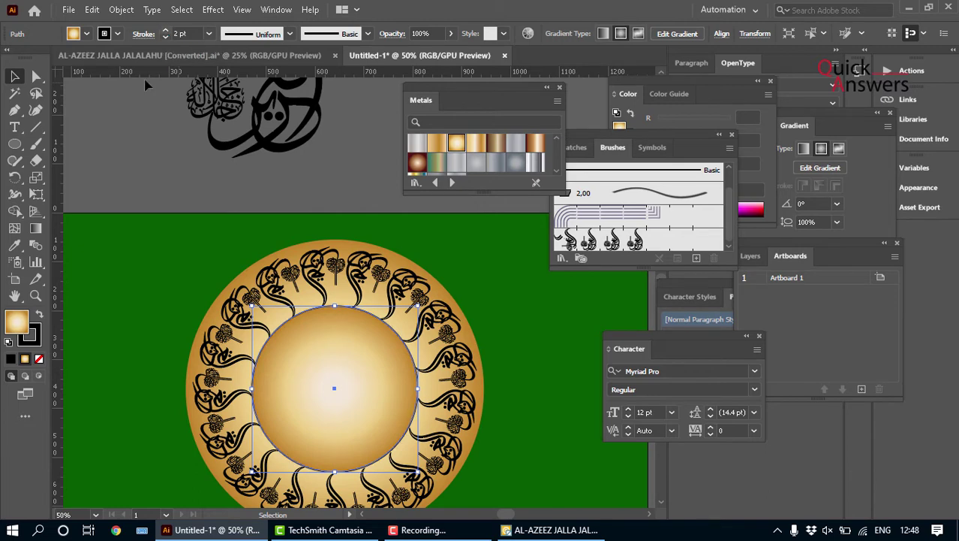
left_click(135, 180)
Step: Scale the calligraphy ring up slightly about its centre so it reaches closer to the outer gold circle's edge
scroll(242, 242, "down", 1)
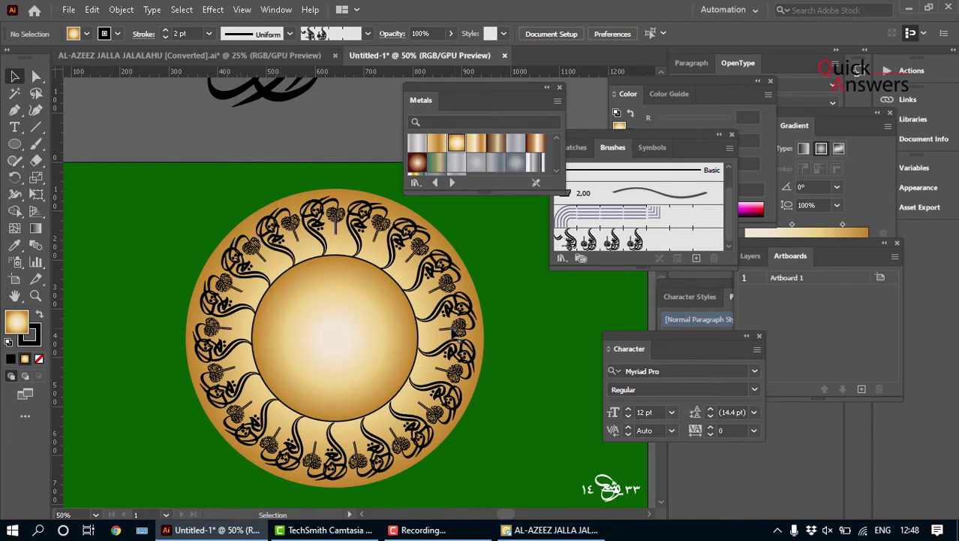
left_click(441, 274)
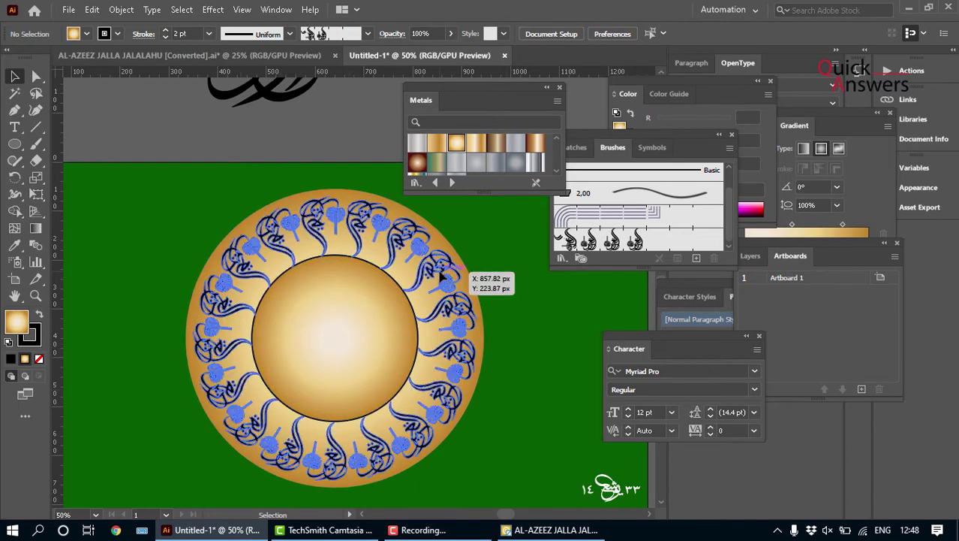
left_click_drag(485, 486, 480, 482)
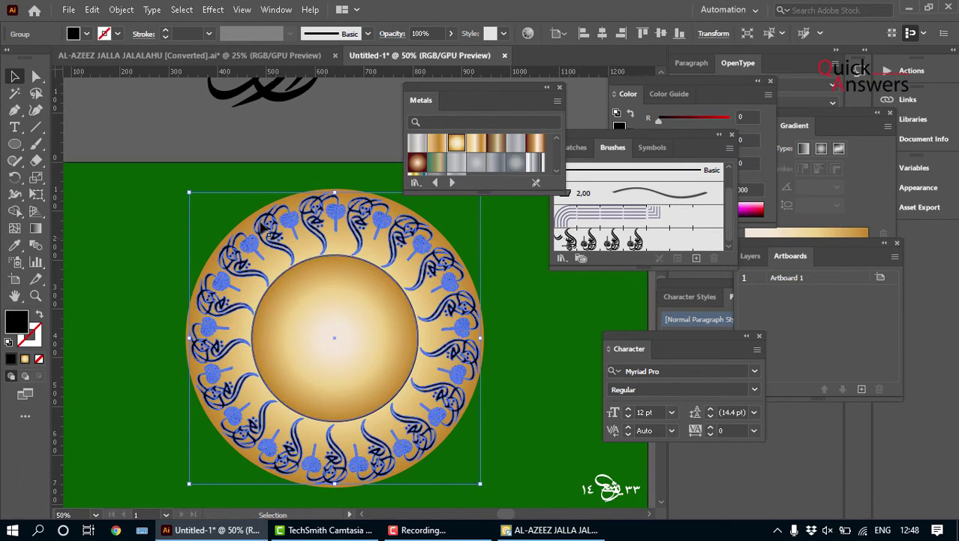
left_click(156, 131)
Step: Try the Copper Radial gradient on the outer circle and return it to the gold radial gradient
scroll(157, 131, "up", 2)
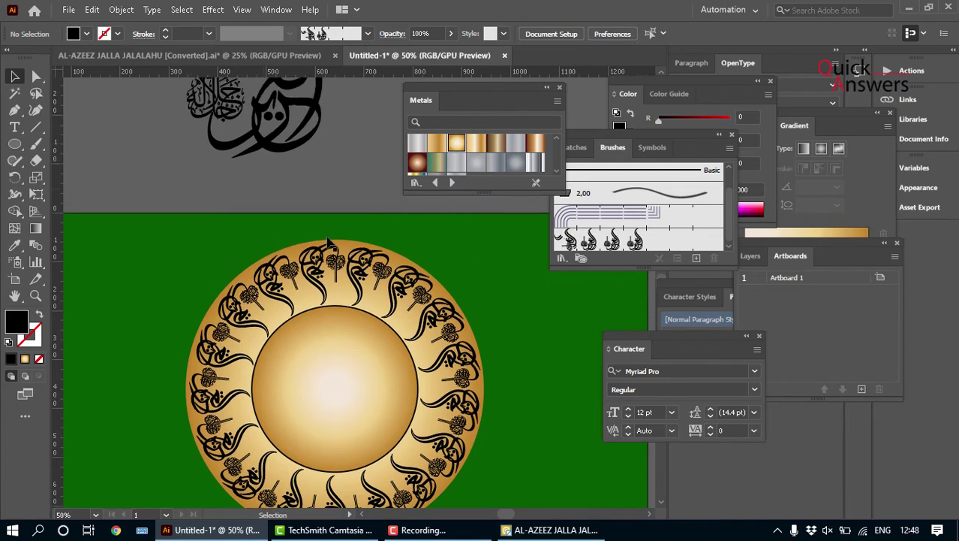
left_click(380, 307)
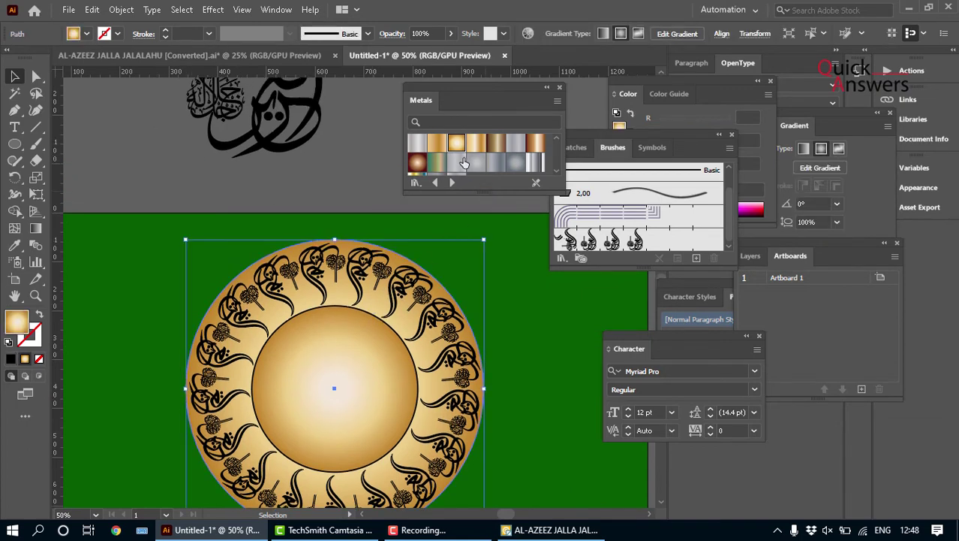
left_click(415, 162)
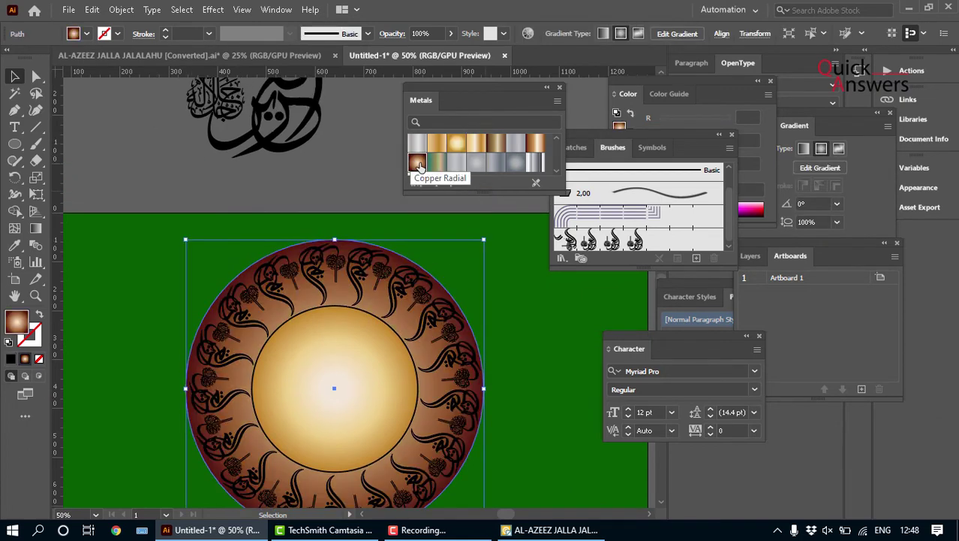
left_click(456, 142)
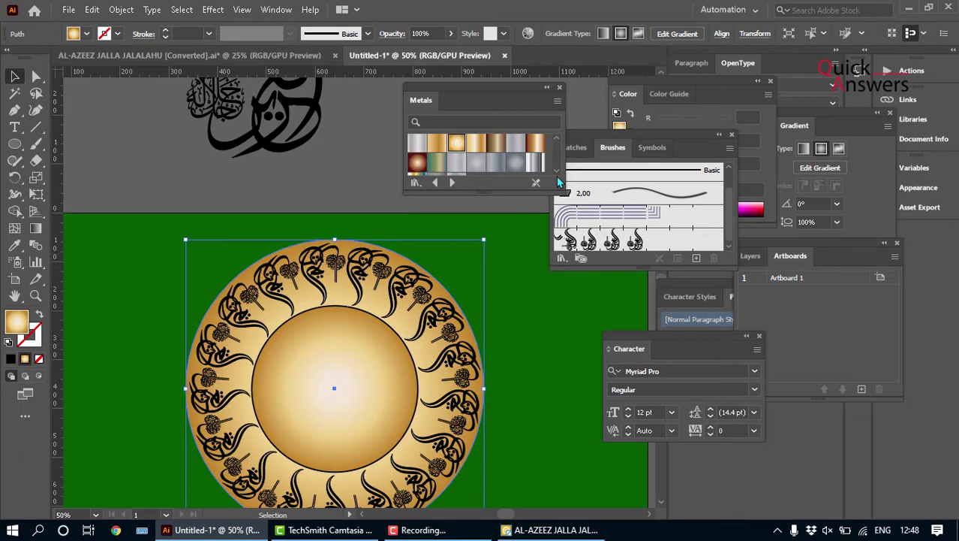
Step: Load the Simple Radial gradient library and try its yellow and light brown gradients on the outer circle
scroll(496, 162, "down", 1)
left_click(452, 184)
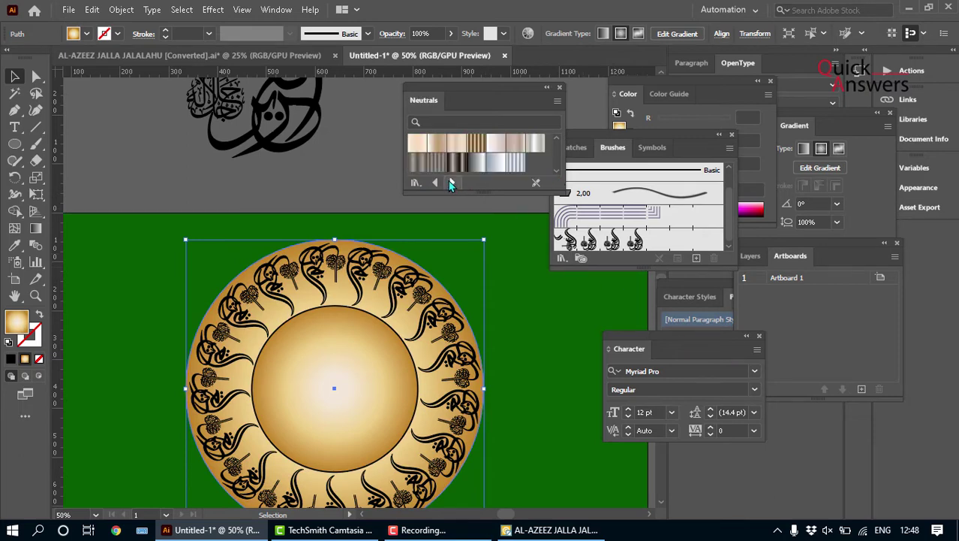
left_click(452, 184)
left_click(451, 183)
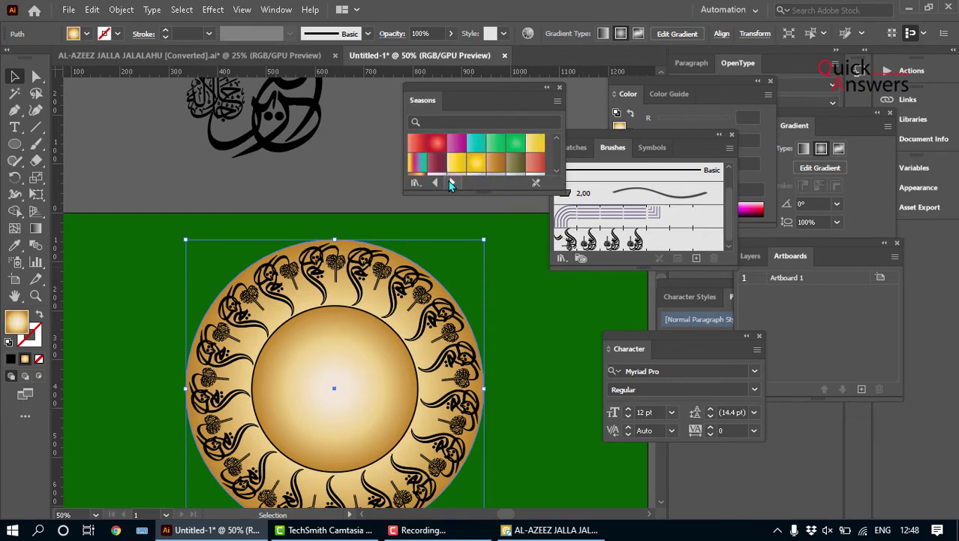
left_click(451, 183)
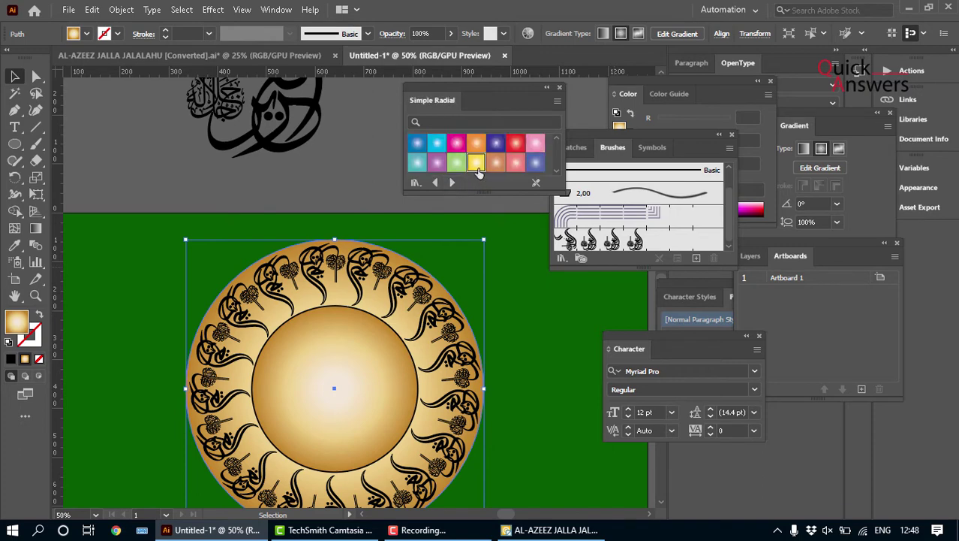
left_click(477, 168)
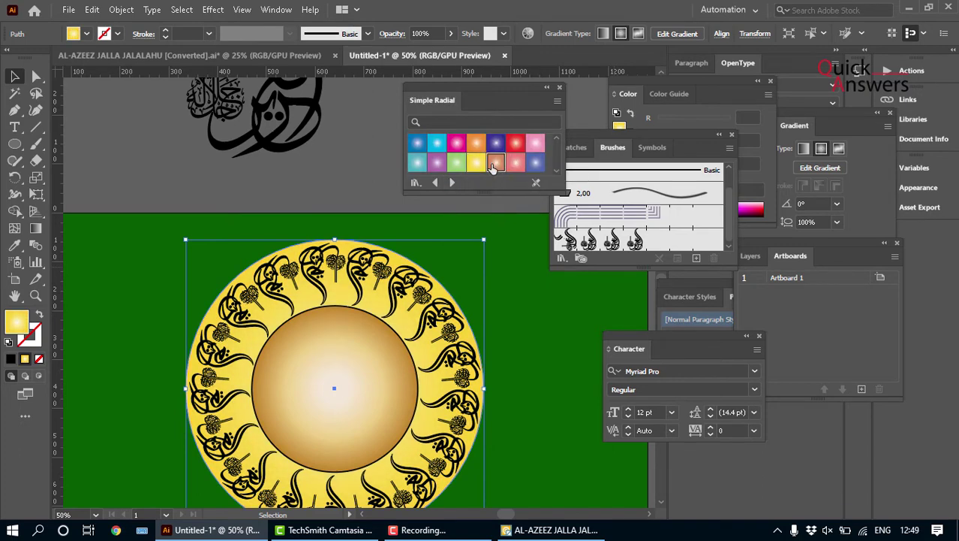
left_click(494, 166)
Step: Load the Vignettes gradient library and fill the outer circle with the Leather Vignette gradient
left_click(451, 183)
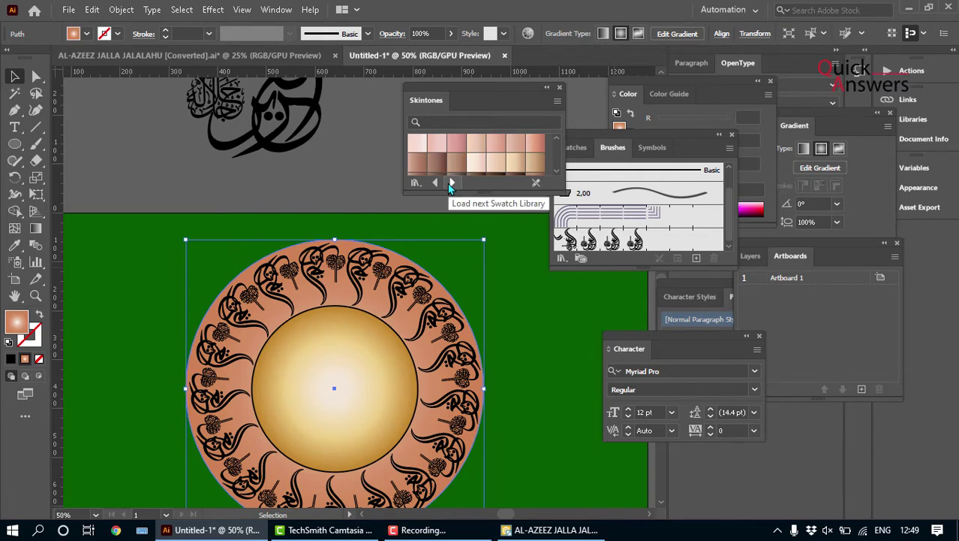
left_click(451, 183)
left_click(451, 183)
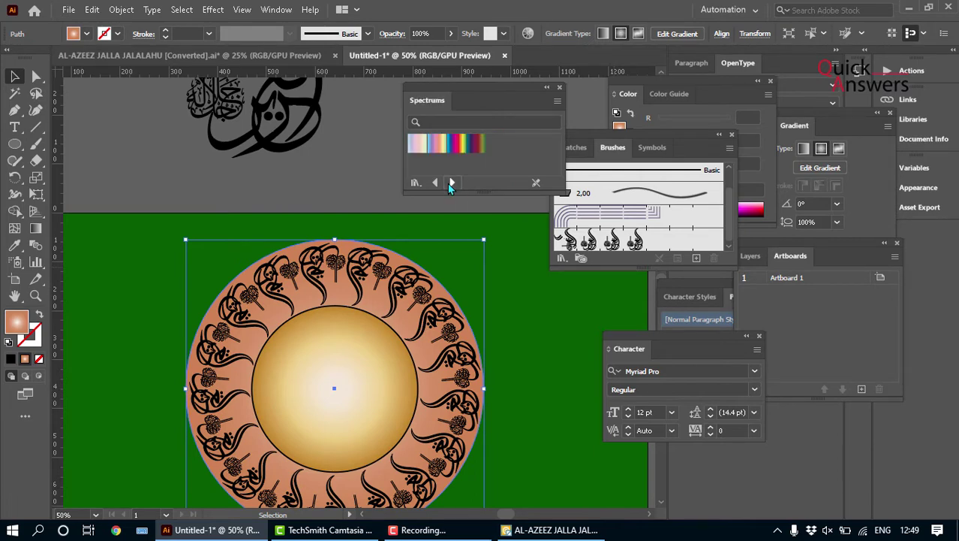
left_click(452, 183)
left_click(451, 183)
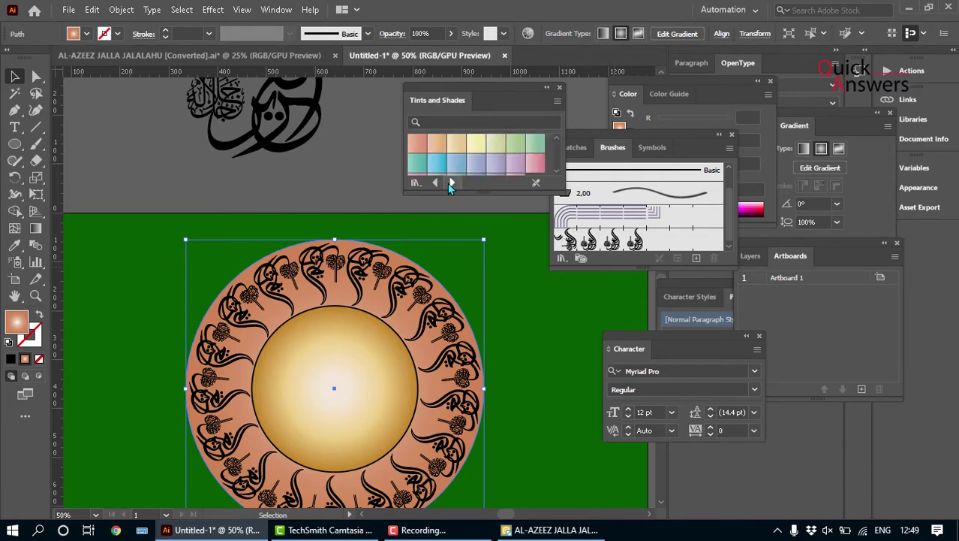
left_click(452, 183)
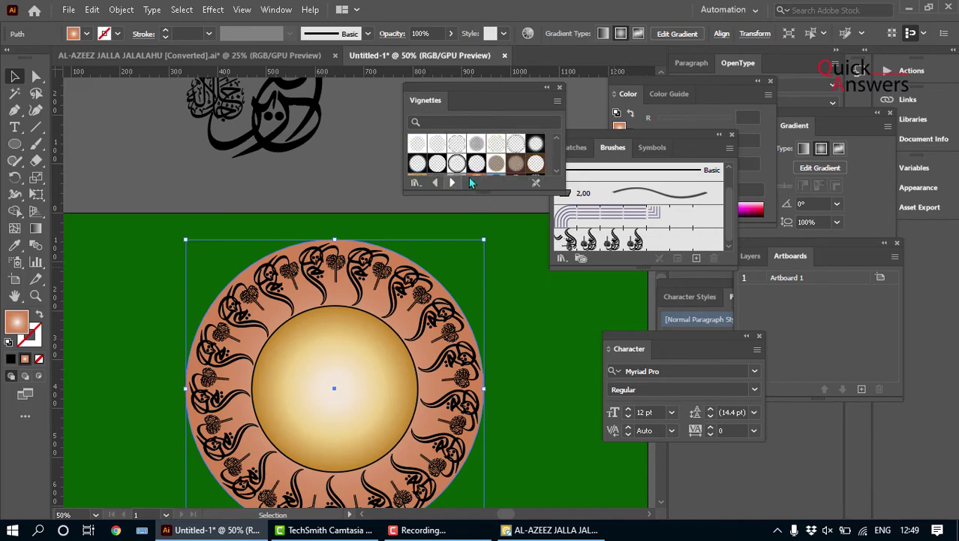
left_click(535, 164)
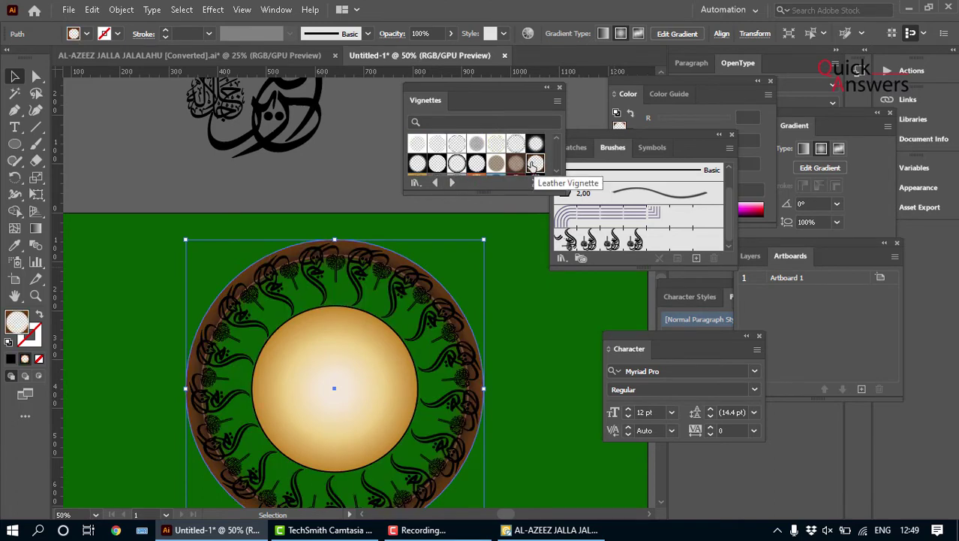
Step: Try several vignette gradients on the outer circle's fill, including Brass Vignette
left_click(516, 164)
left_click(496, 165)
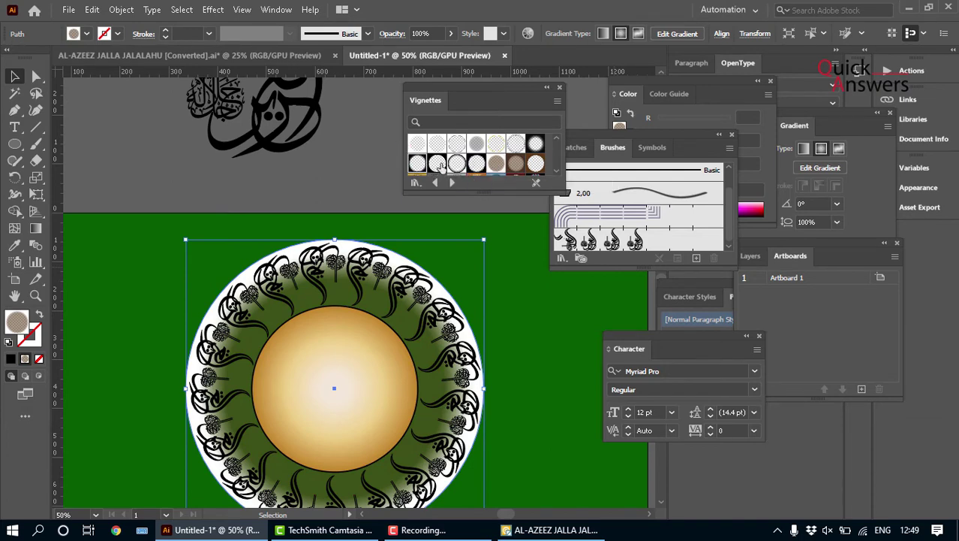
left_click(454, 165)
left_click(417, 144)
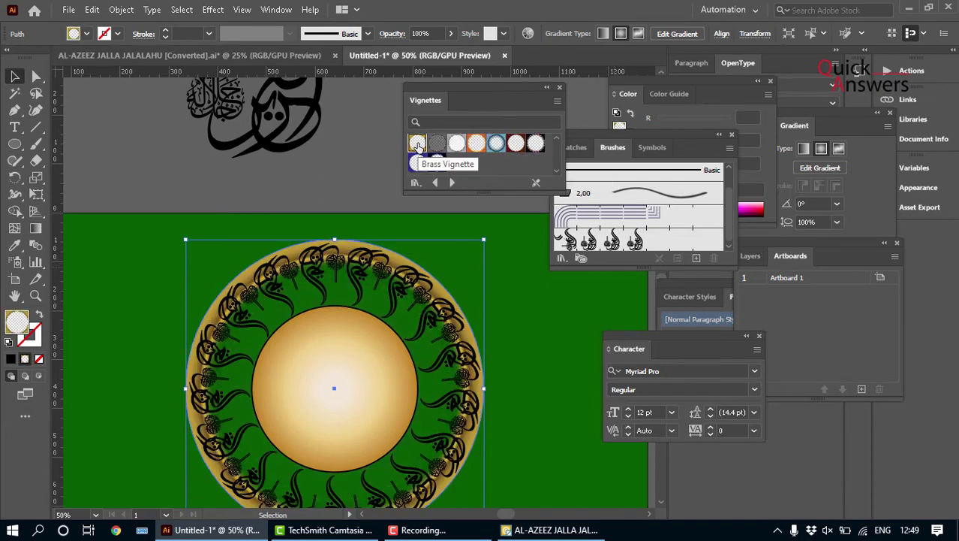
Step: Browse forward from Vignettes to the Basic Graphics_Lines swatch library for a suitable outer circle fill
left_click(452, 183)
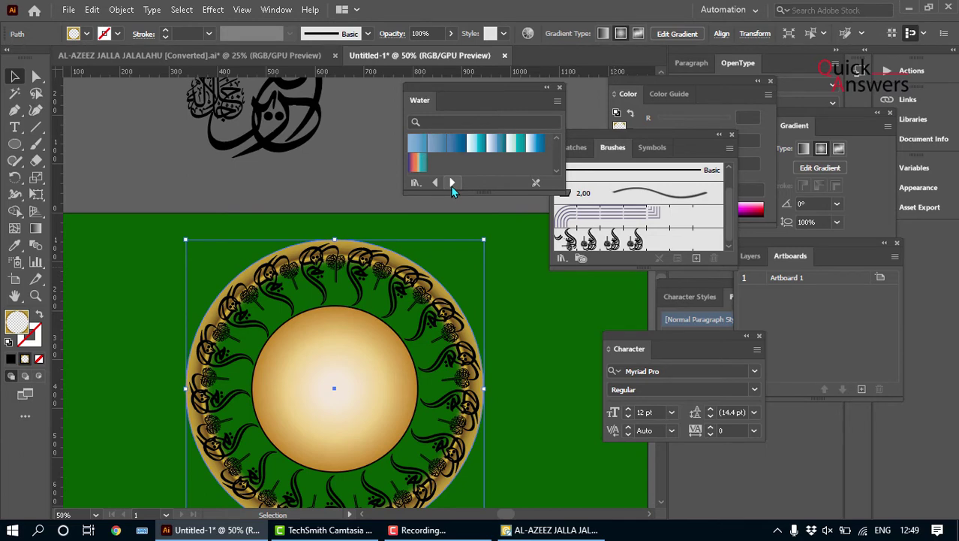
left_click(452, 182)
left_click(452, 183)
left_click(452, 183)
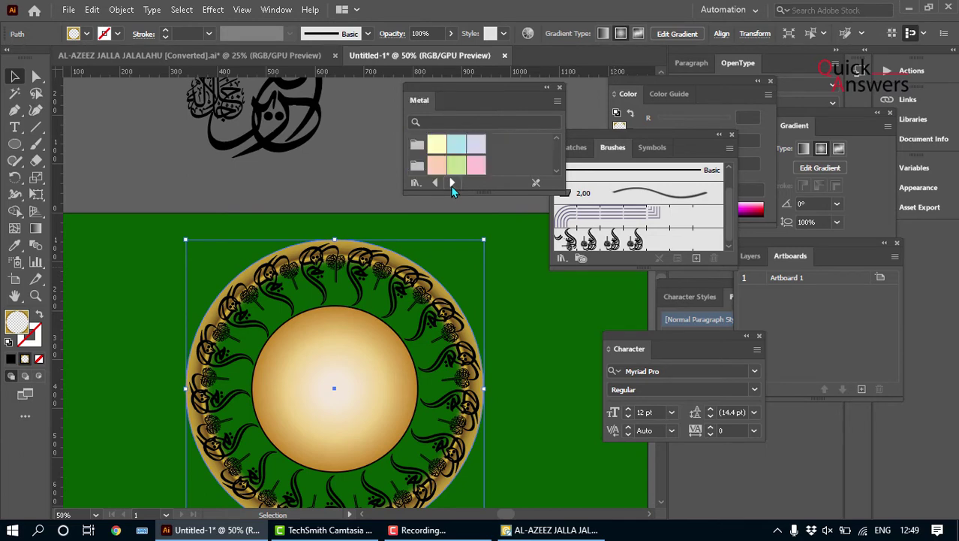
left_click(452, 183)
left_click(452, 183)
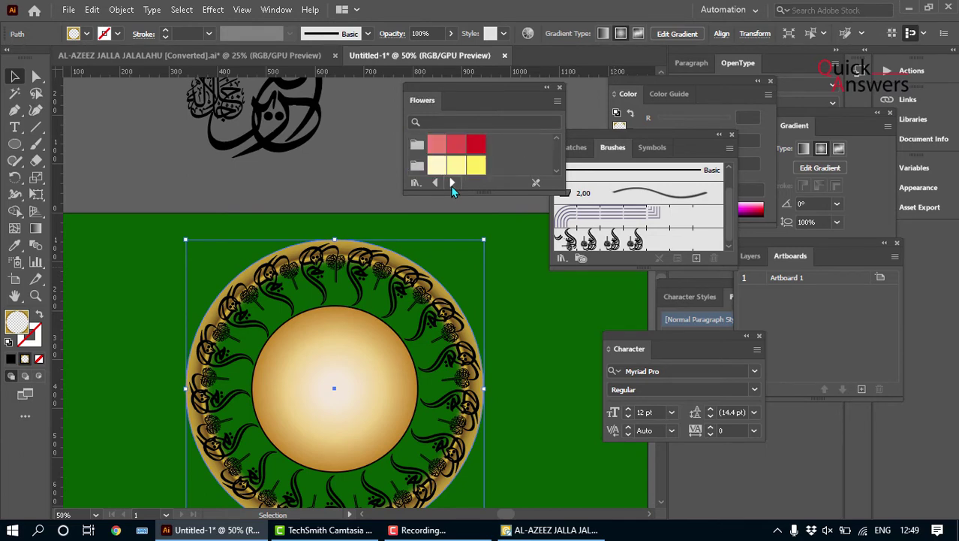
left_click(452, 183)
left_click(452, 184)
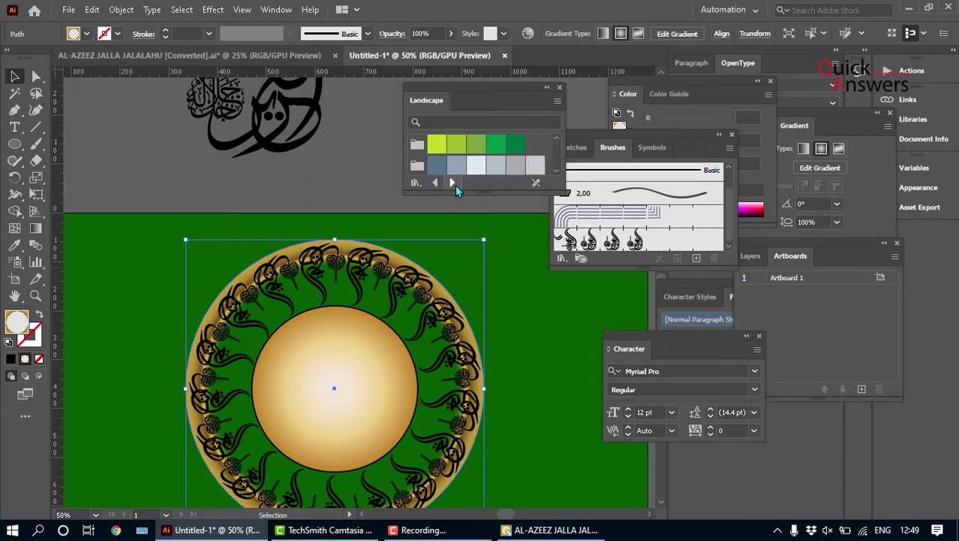
left_click(454, 183)
left_click(453, 183)
left_click(454, 183)
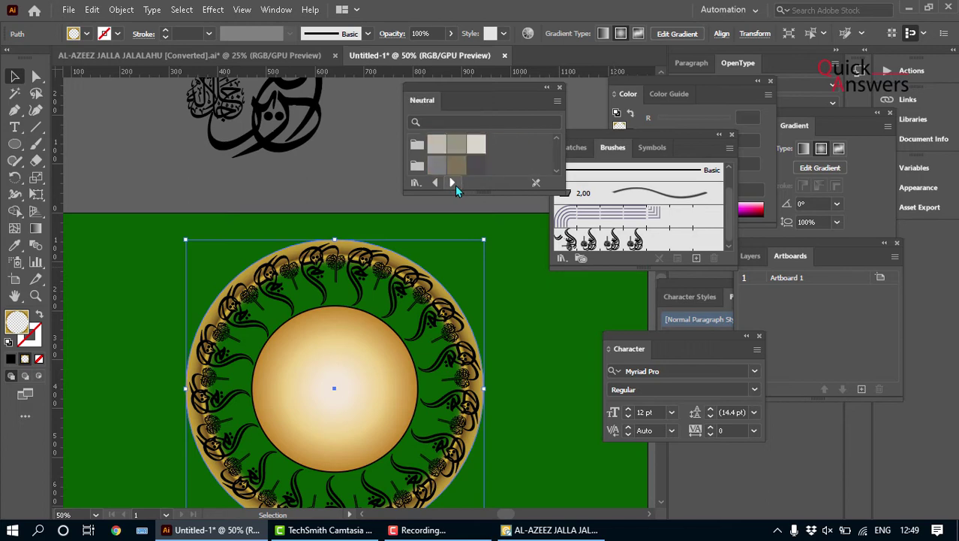
left_click(453, 183)
left_click(453, 183)
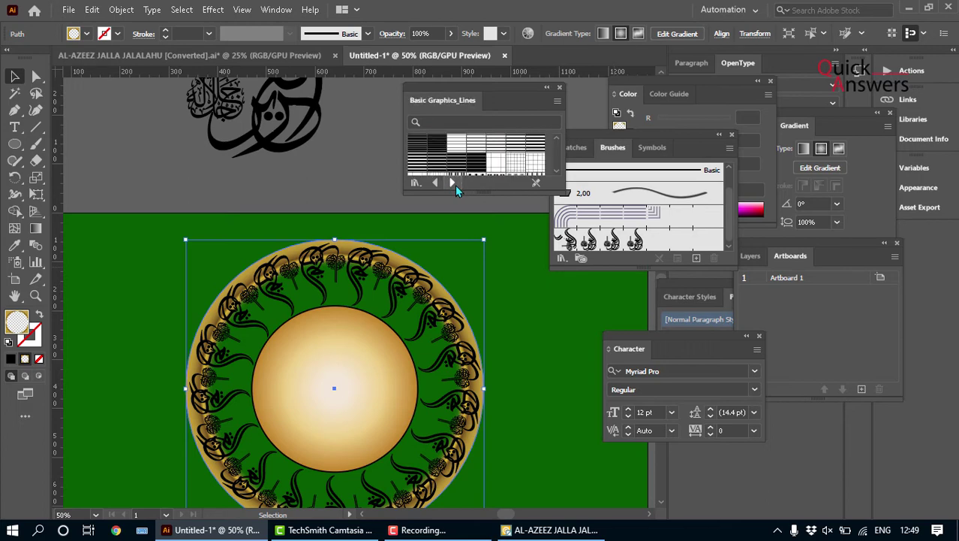
Step: Look back through the swatch libraries to Simple Radial for a warm gradient for the outer circle
left_click(434, 184)
left_click(434, 183)
left_click(434, 183)
left_click(434, 183)
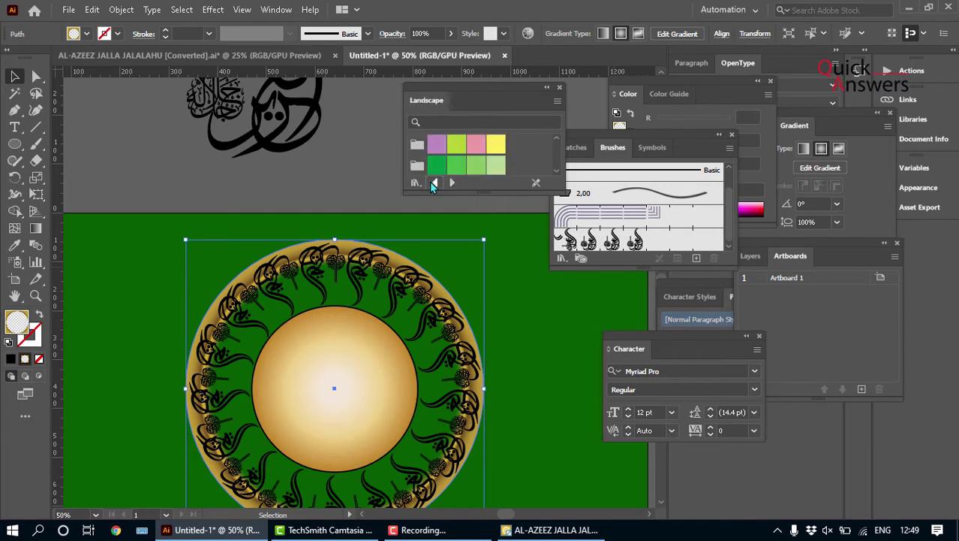
left_click(434, 184)
left_click(433, 183)
left_click(434, 183)
left_click(434, 183)
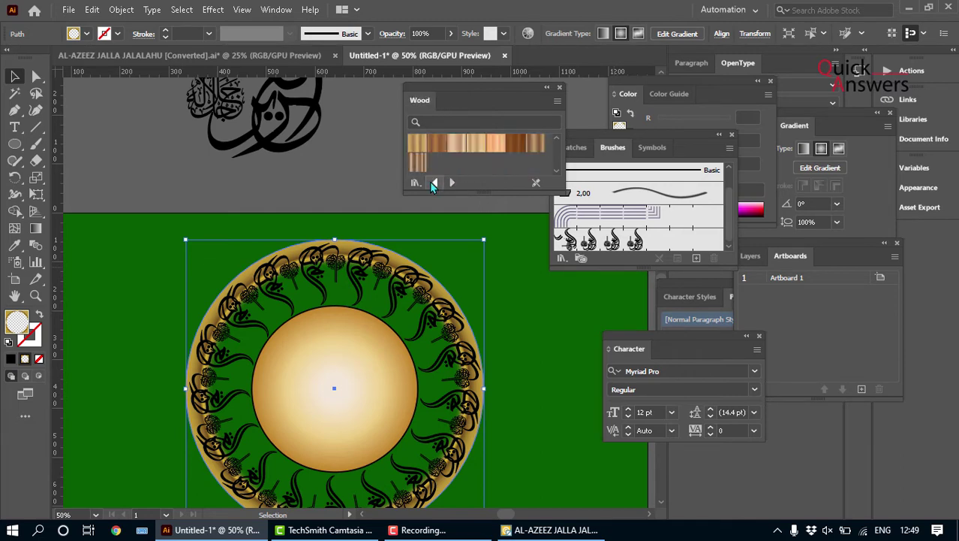
left_click(434, 183)
left_click(434, 183)
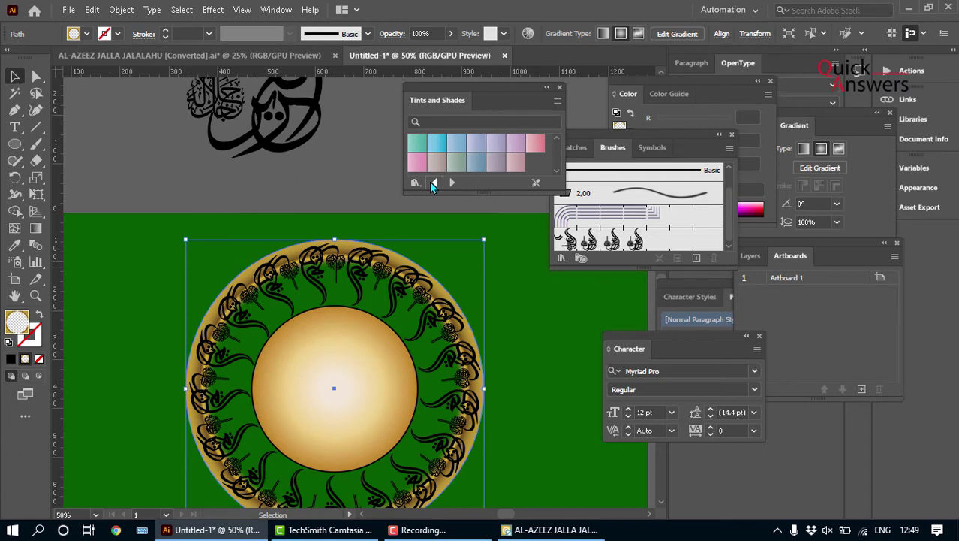
left_click(434, 184)
left_click(434, 183)
left_click(434, 183)
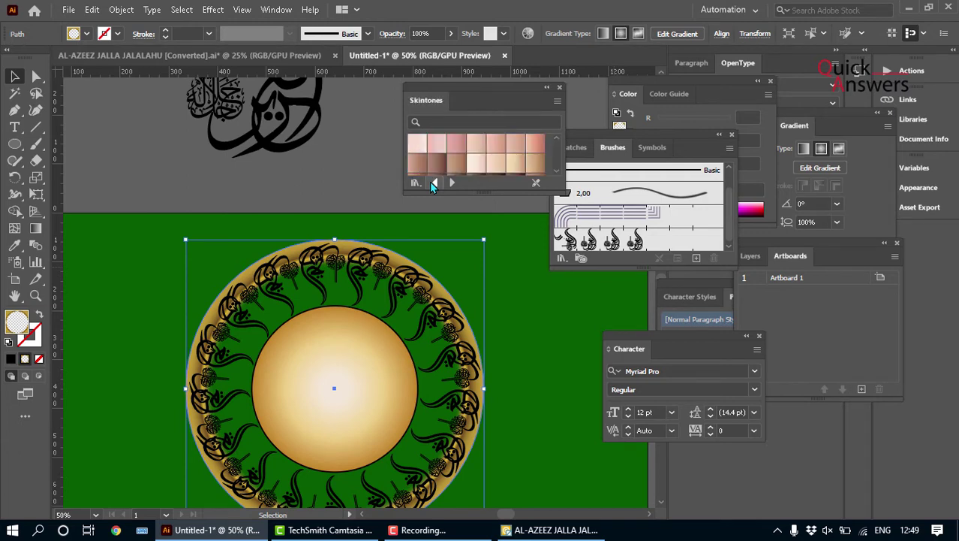
left_click(434, 183)
Step: Try the Orange Radial gradient and a pale lavender Seasons gradient on the outer circle
left_click(476, 164)
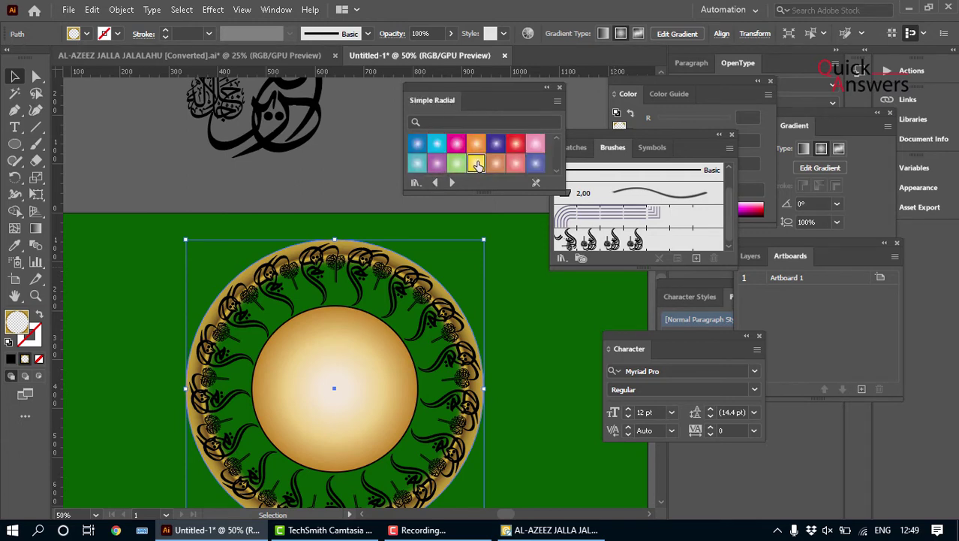
left_click(479, 146)
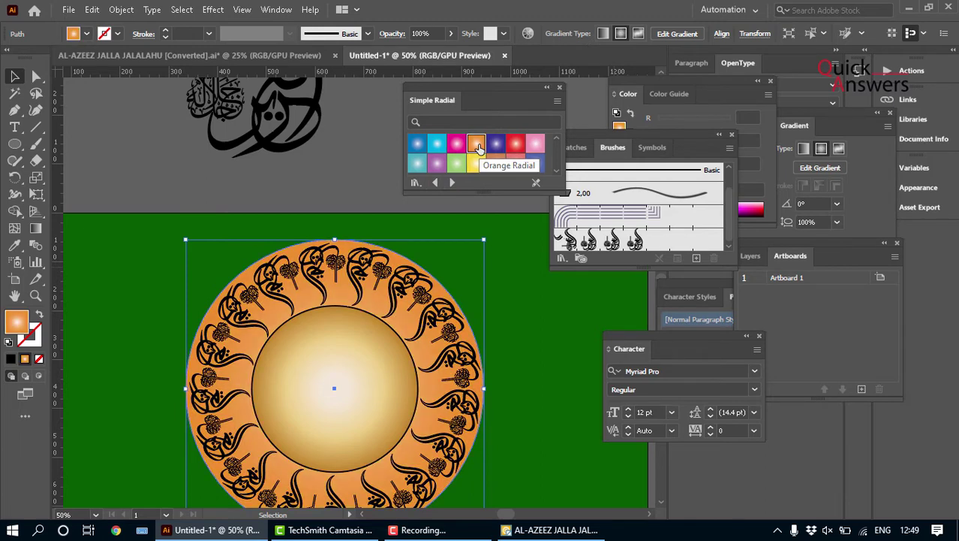
left_click(434, 183)
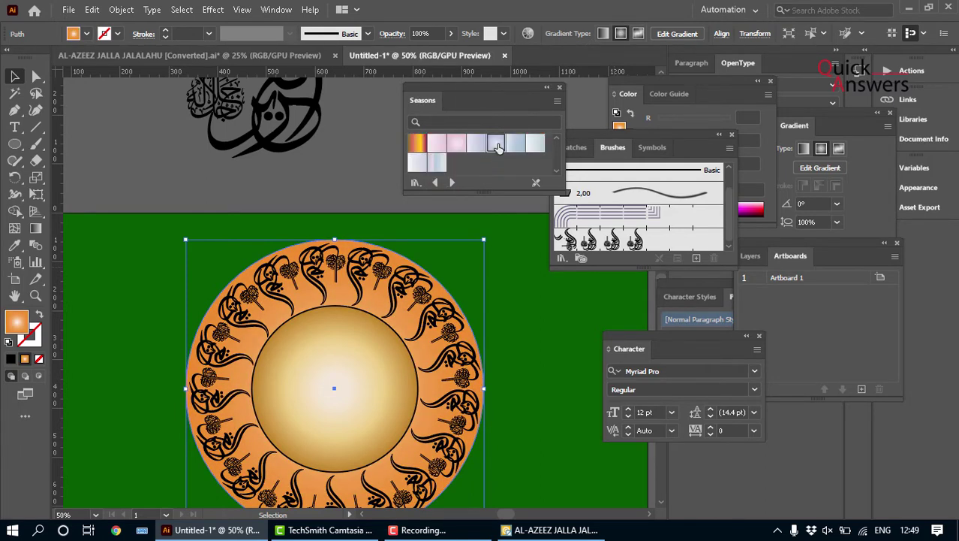
left_click(497, 146)
Step: Fill the outer circle with the gold radial gradient from the Metals library
left_click(434, 183)
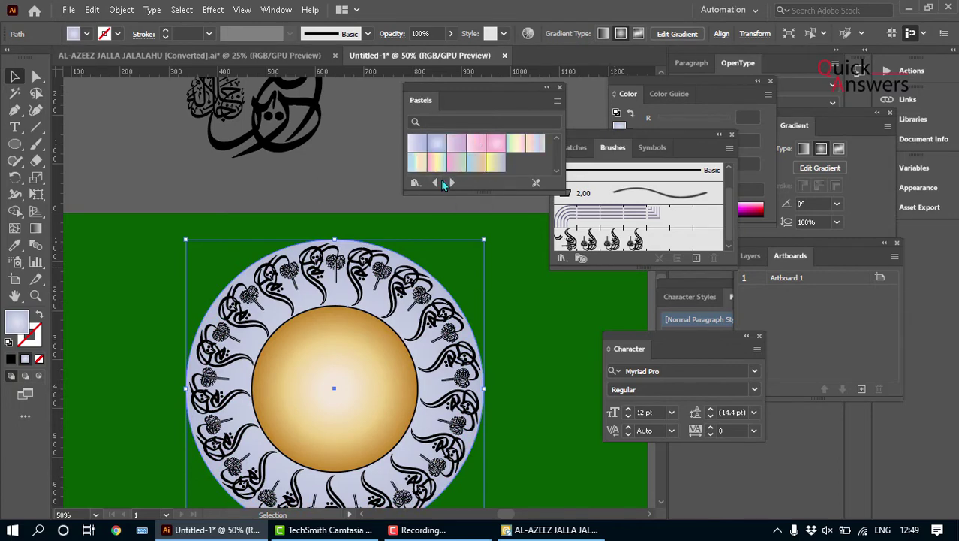
left_click(435, 182)
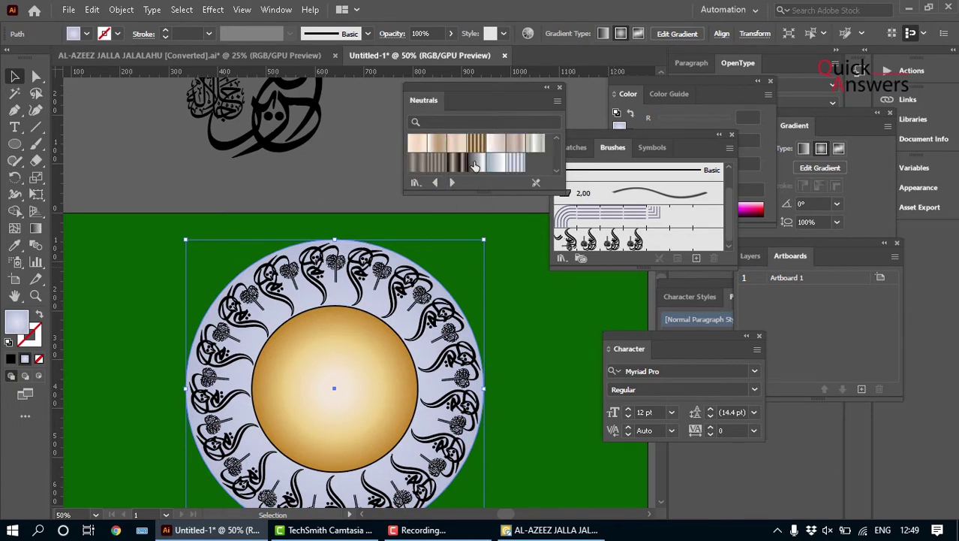
left_click(434, 182)
left_click(457, 143)
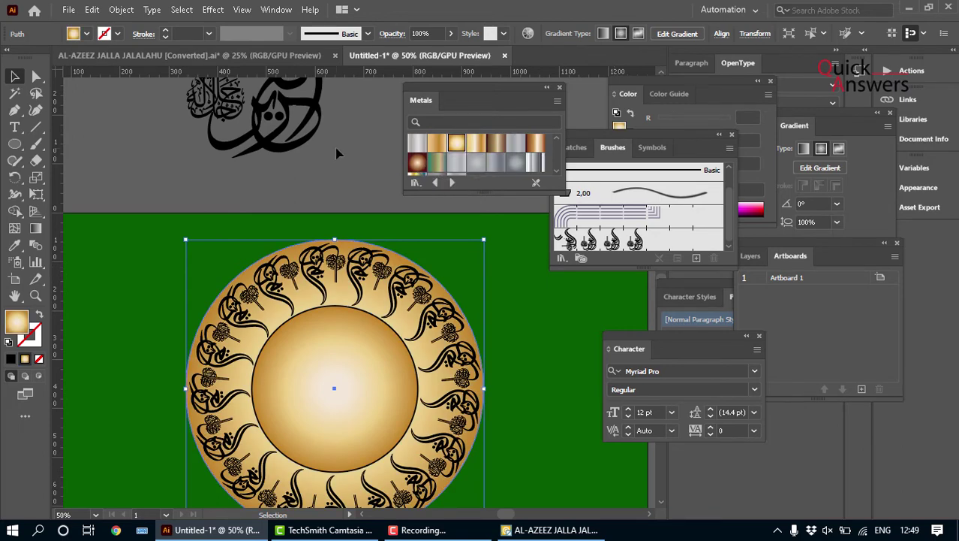
Step: Shift the tan stop of the outer circle's gradient outward and set the gold stop to about 92%
left_click(35, 229)
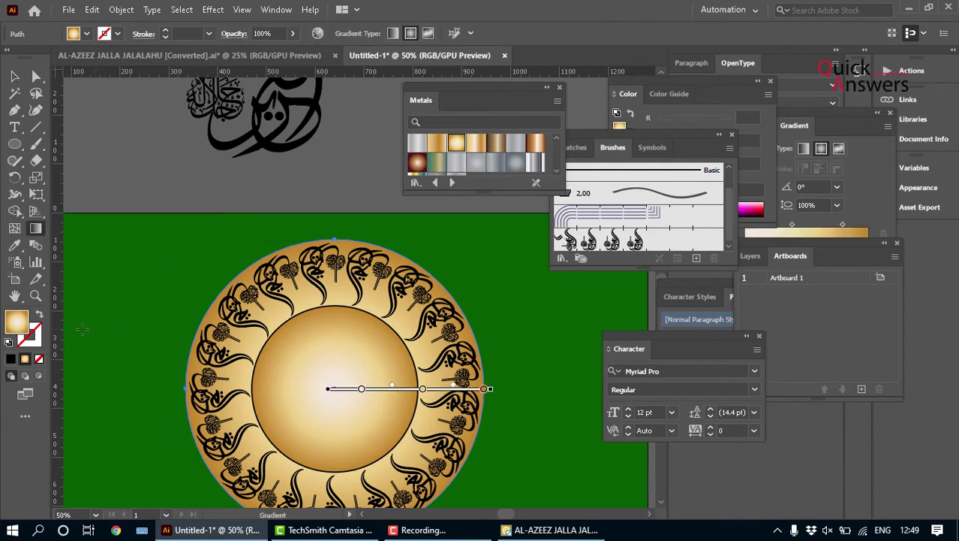
left_click(877, 210)
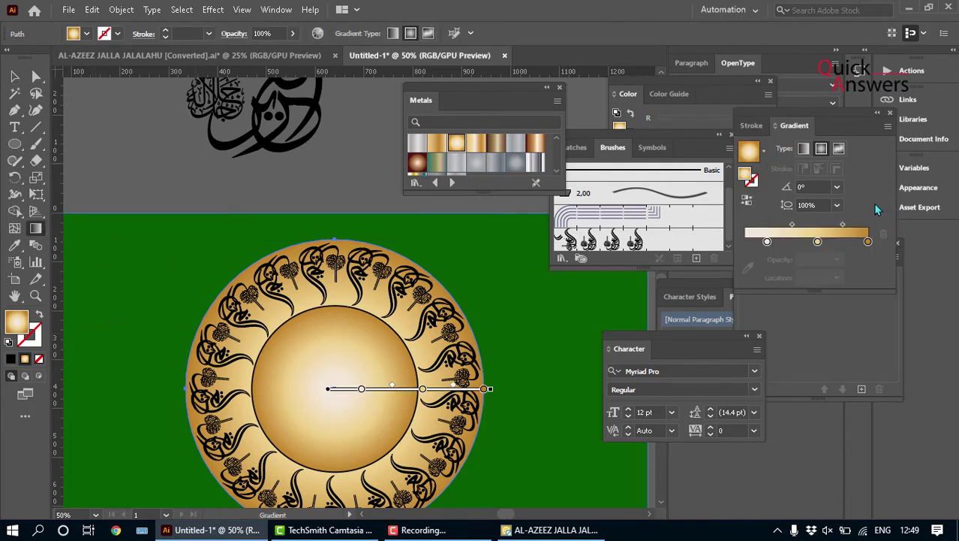
left_click(818, 241)
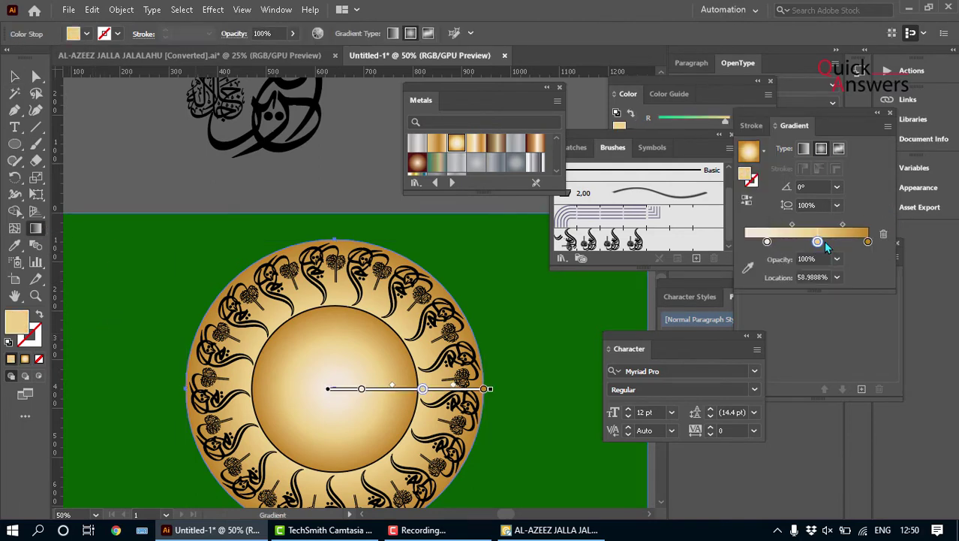
left_click_drag(818, 241, 859, 242)
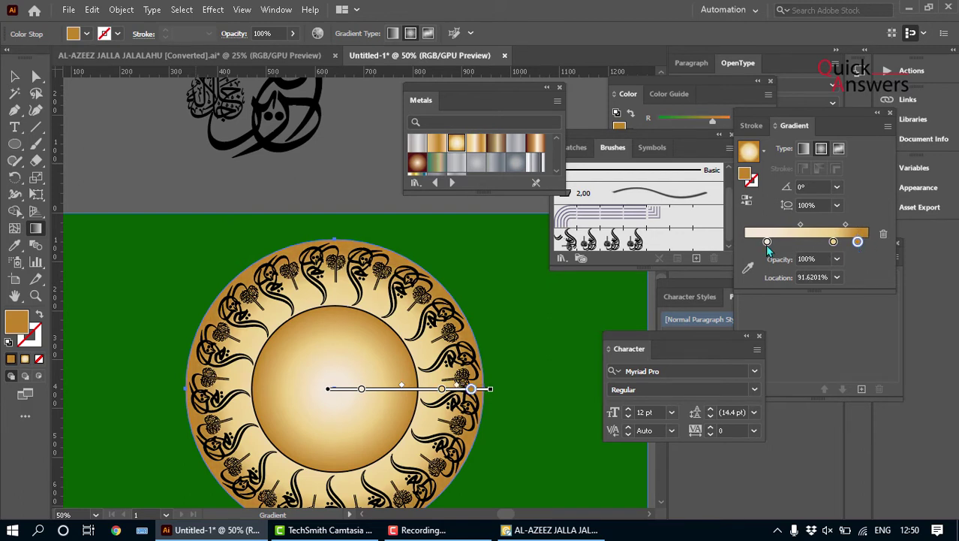
Step: Rearrange the outer circle's gradient with gold at 0%, tan at about 35% and cream at about 76%, and reverse the gradient
left_click_drag(767, 242, 745, 241)
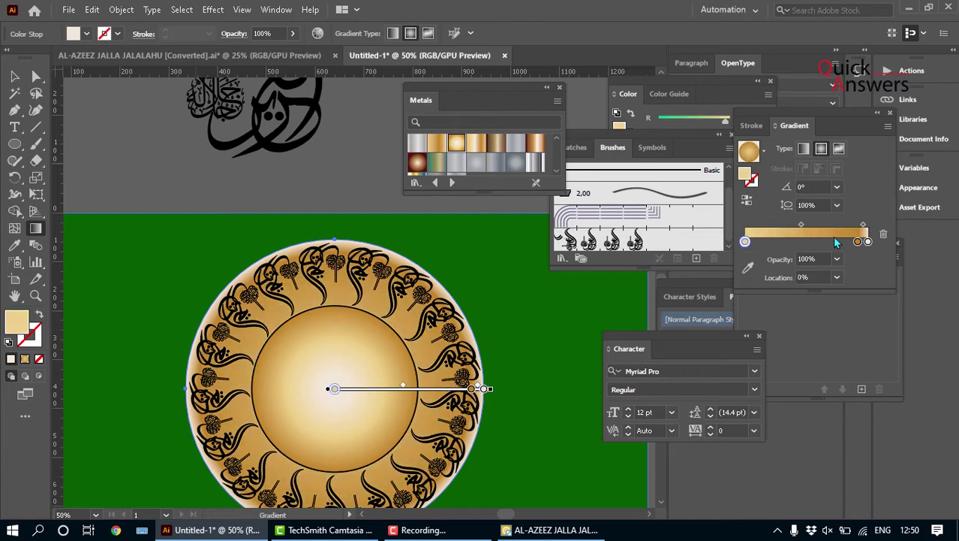
left_click_drag(858, 242, 744, 242)
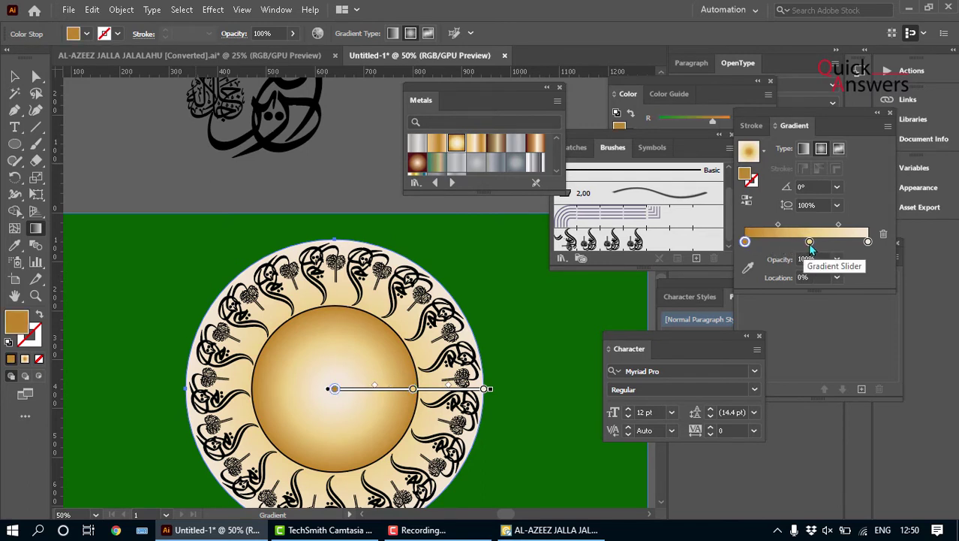
left_click_drag(809, 241, 788, 241)
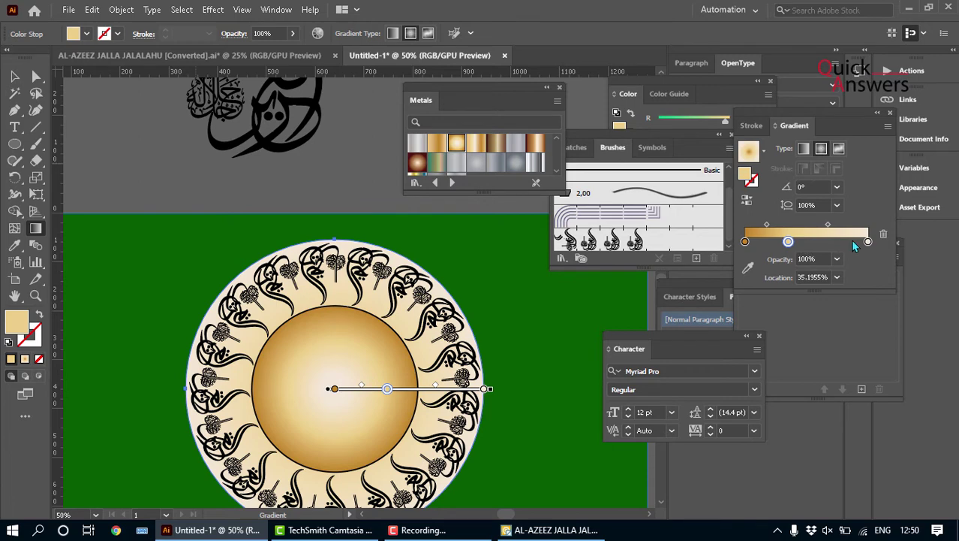
left_click_drag(869, 242, 839, 242)
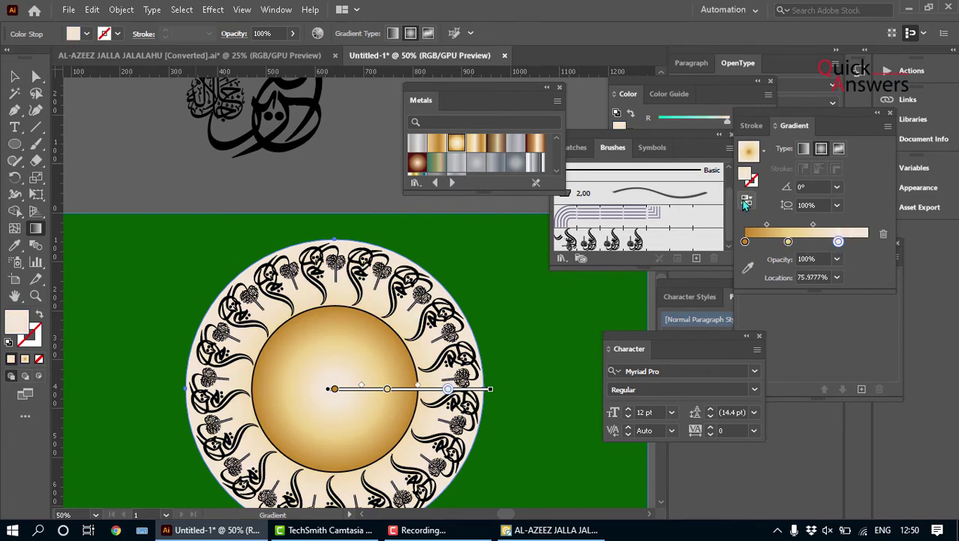
left_click(746, 202)
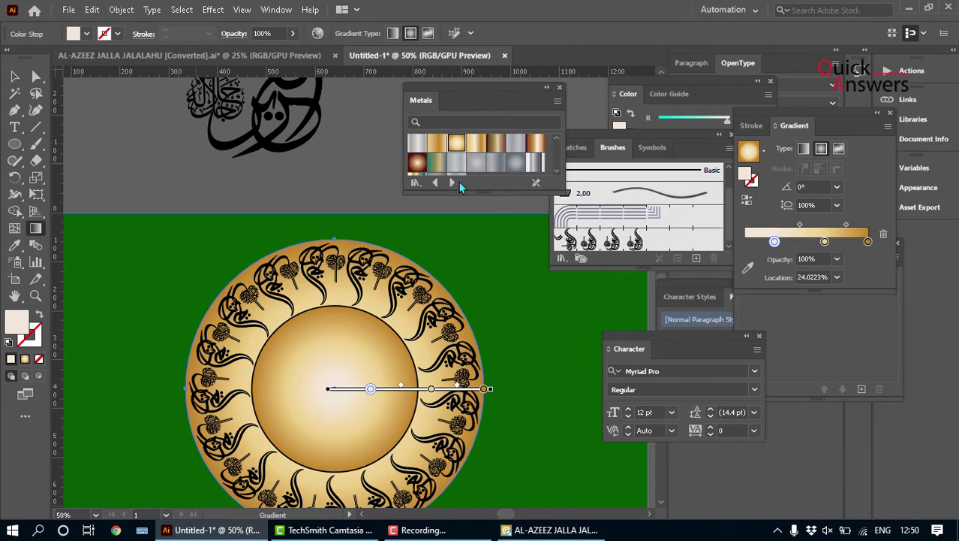
left_click(15, 75)
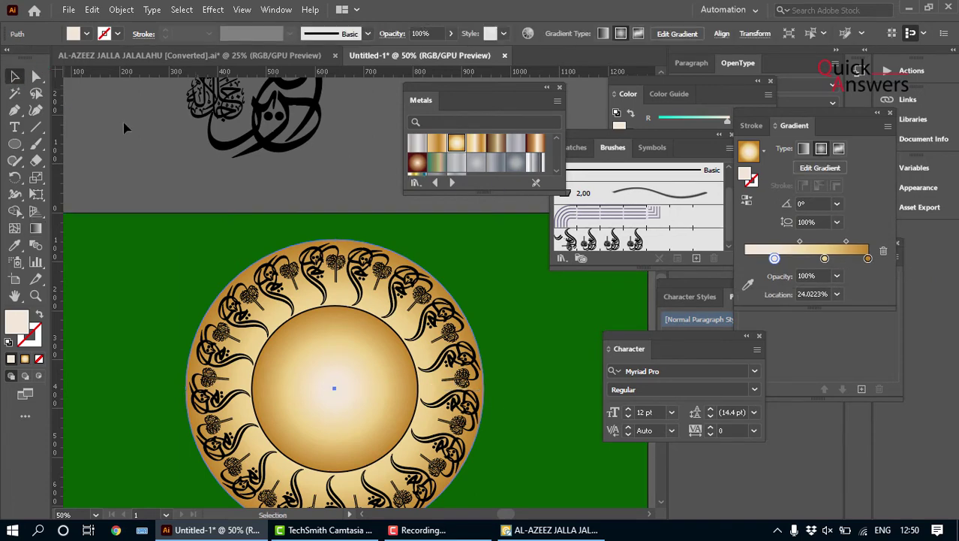
left_click(262, 186)
Step: Move the large black calligraphy group from above the artboard onto the inner circle
scroll(454, 496, "down", 3)
scroll(413, 434, "down", 3)
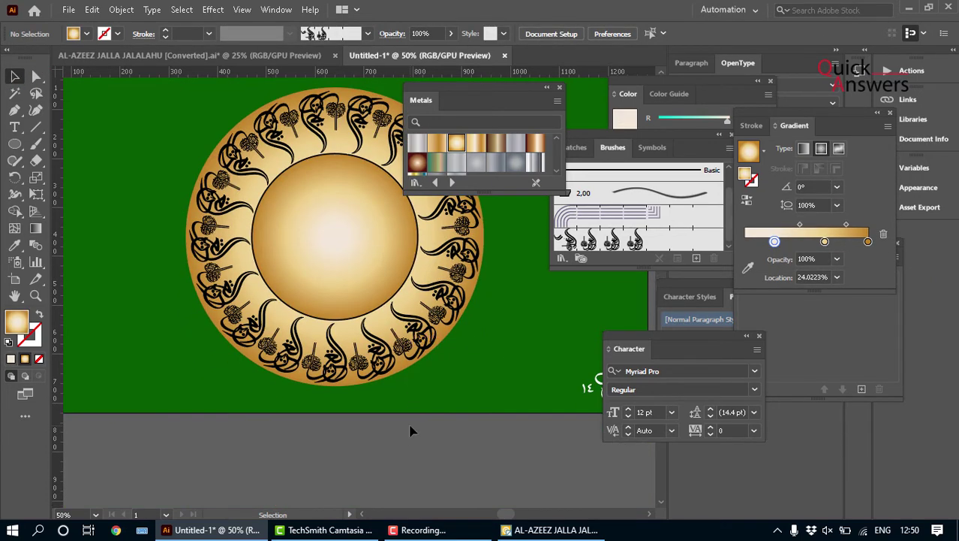
scroll(410, 430, "up", 2)
scroll(336, 330, "up", 2, "alt")
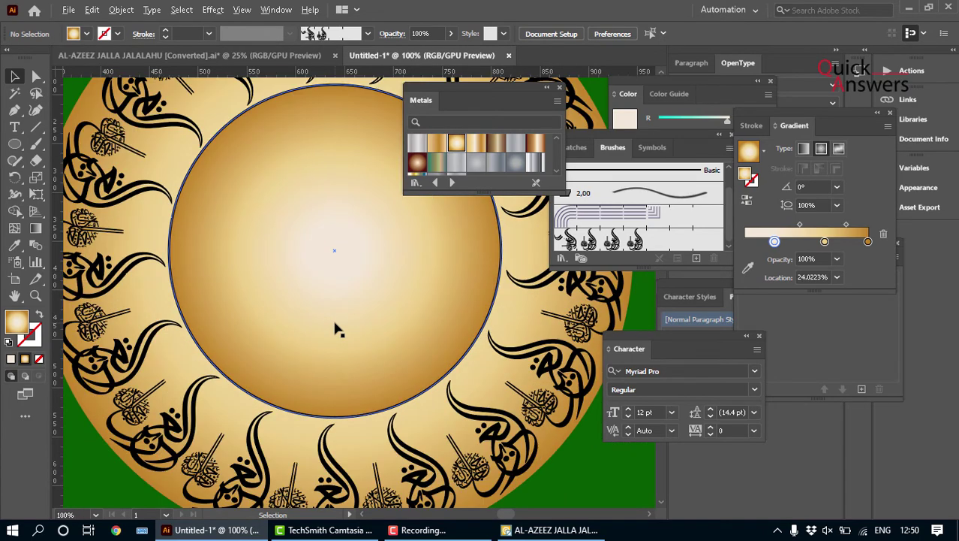
scroll(229, 296, "down", 2, "alt")
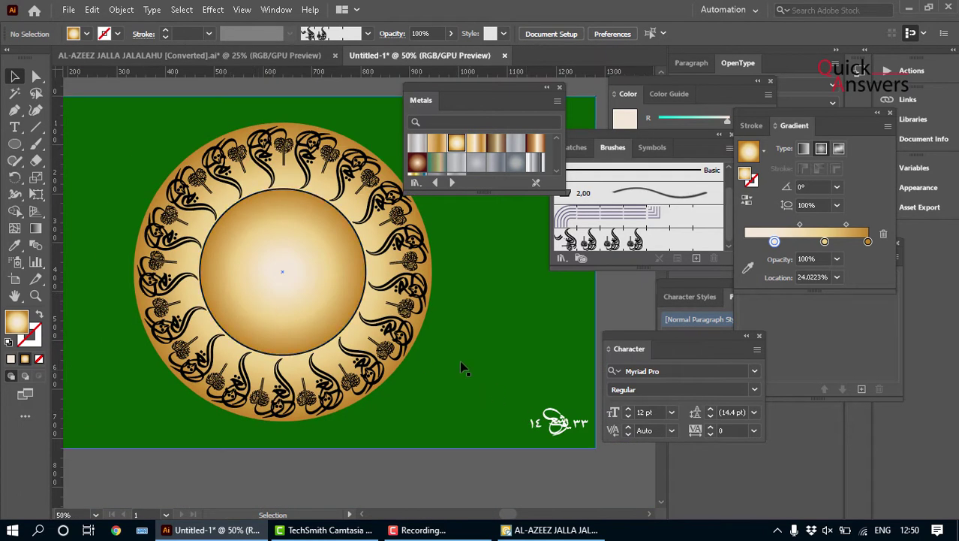
scroll(461, 368, "up", 2)
scroll(461, 367, "down", 1, "alt")
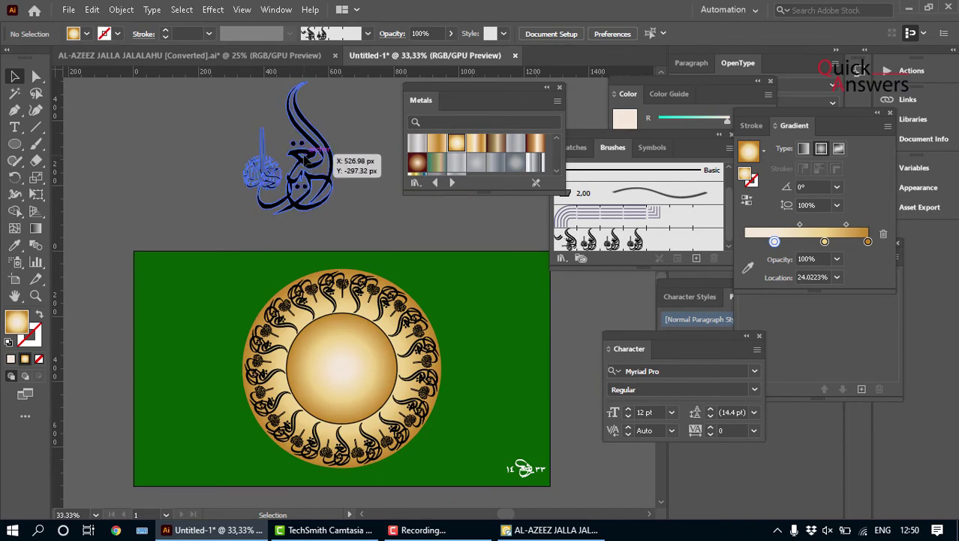
left_click_drag(308, 156, 353, 366)
Step: Bring the calligraphy group in front of the circles and scale it down proportionally to fit inside the inner circle
scroll(353, 366, "up", 1, "alt")
right_click(352, 360)
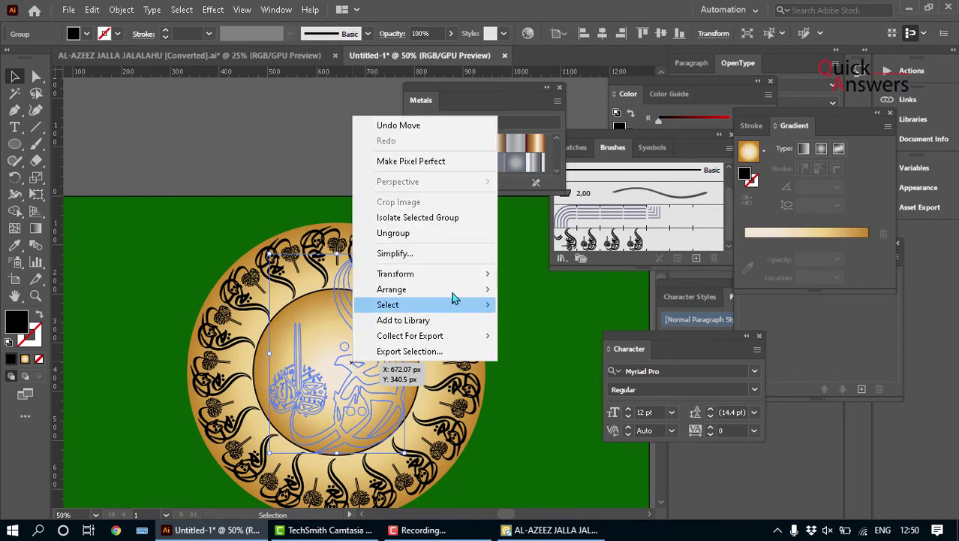
mouse_move(458, 289)
left_click(534, 291)
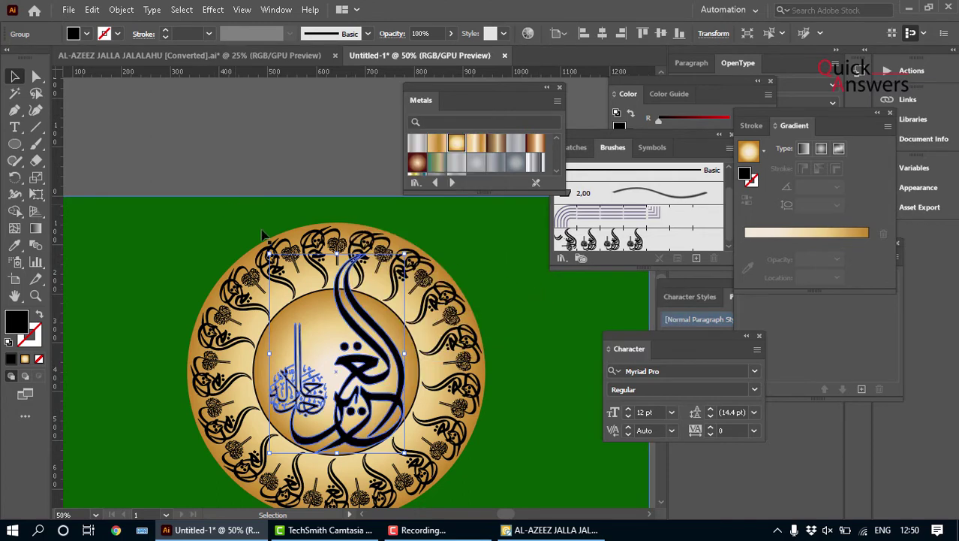
left_click_drag(289, 251, 379, 315)
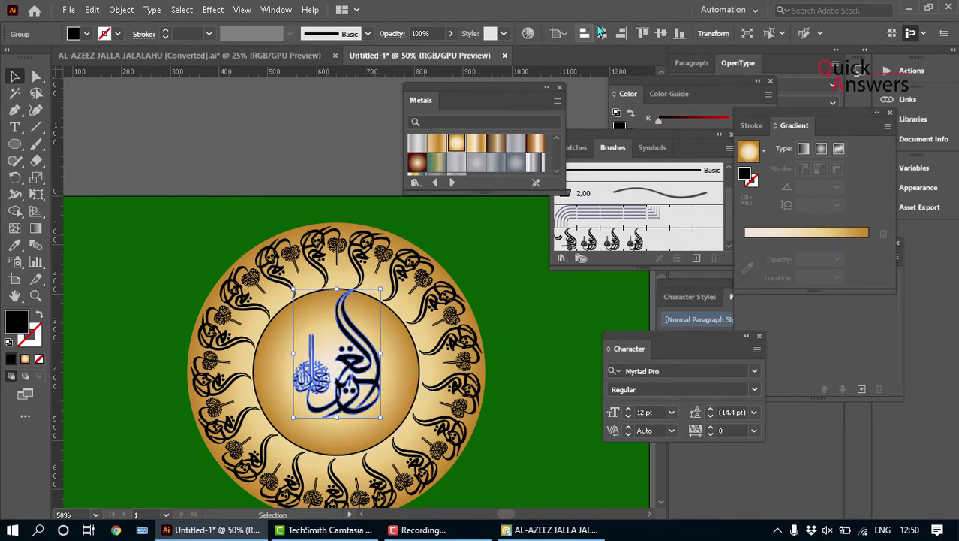
Step: Align the calligraphy group to the artboard's vertical and horizontal center
left_click(657, 33)
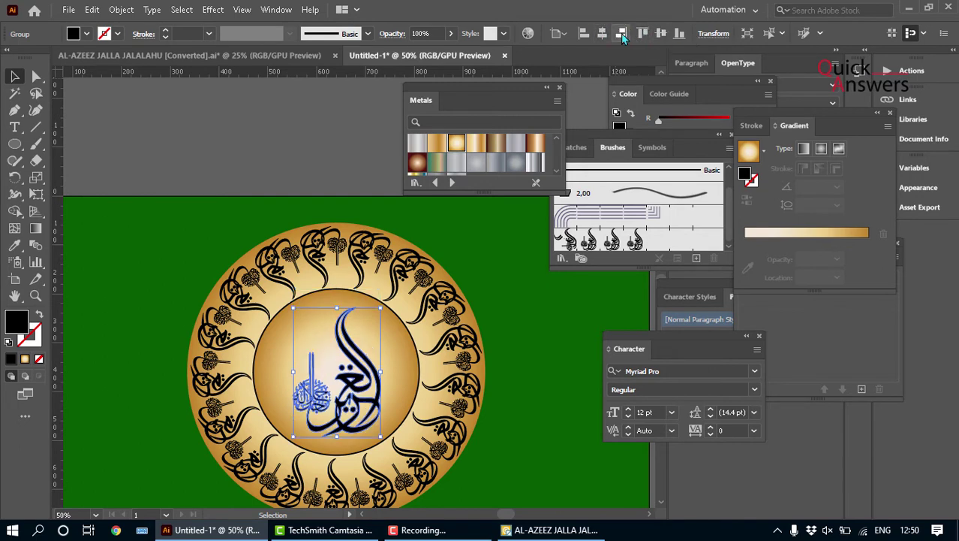
left_click(603, 33)
left_click(324, 262)
left_click(350, 378)
Step: Enlarge the central calligraphy proportionally from its center until it nearly reaches the inner circle's edge
key("ctrl+plus")
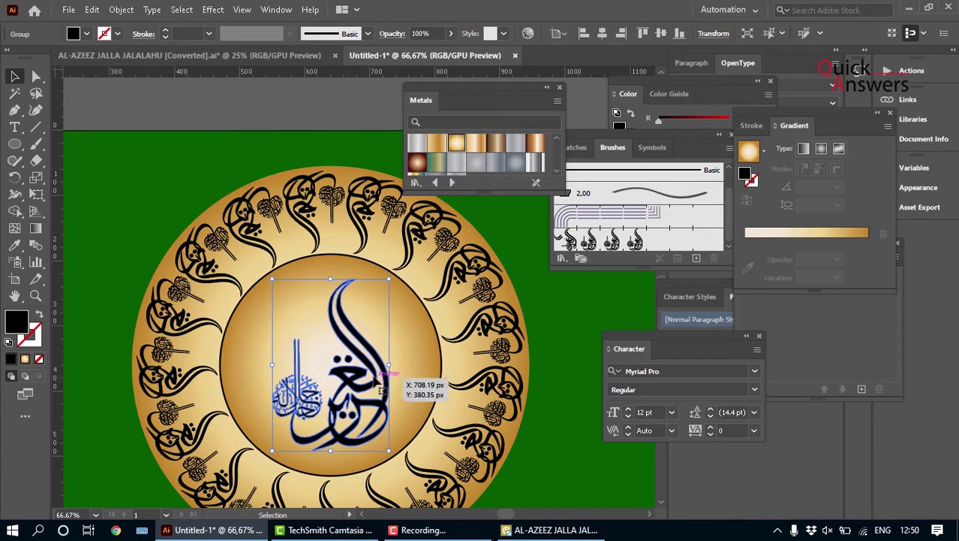
scroll(406, 388, "down", 2)
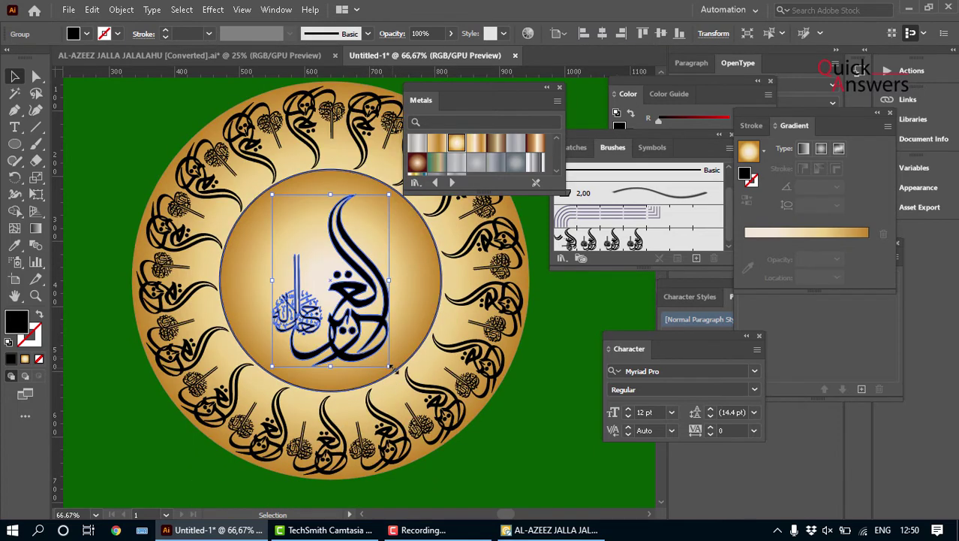
left_click_drag(389, 365, 406, 389)
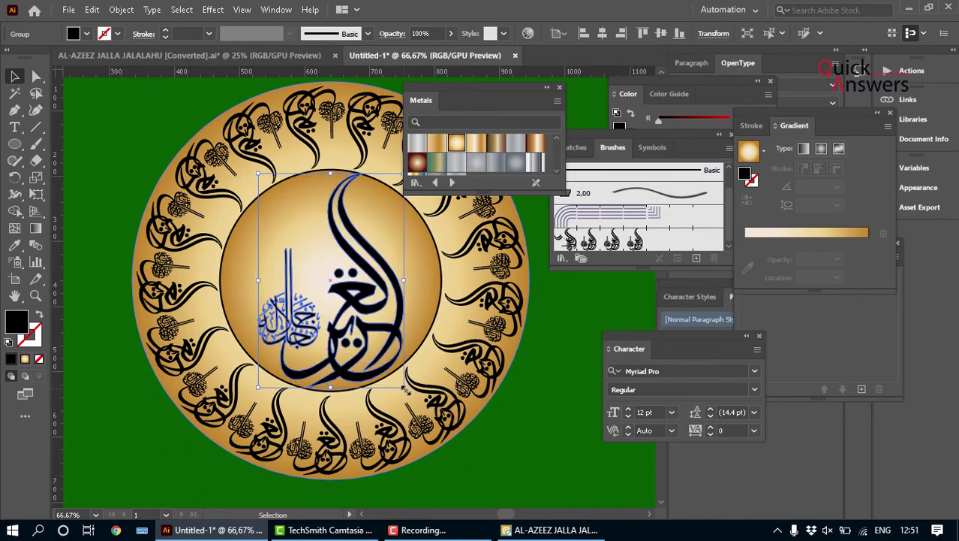
scroll(368, 304, "down", 2)
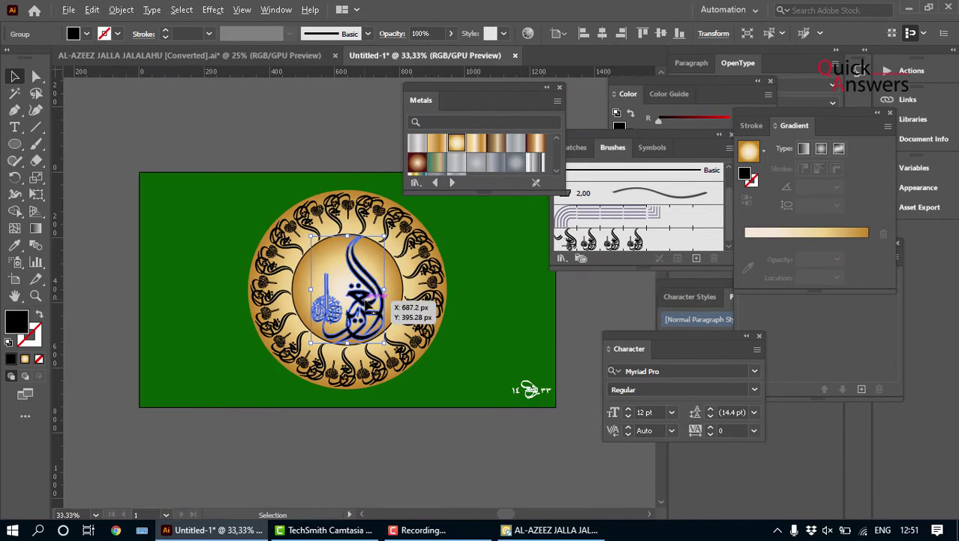
left_click(372, 451)
scroll(366, 297, "up", 2)
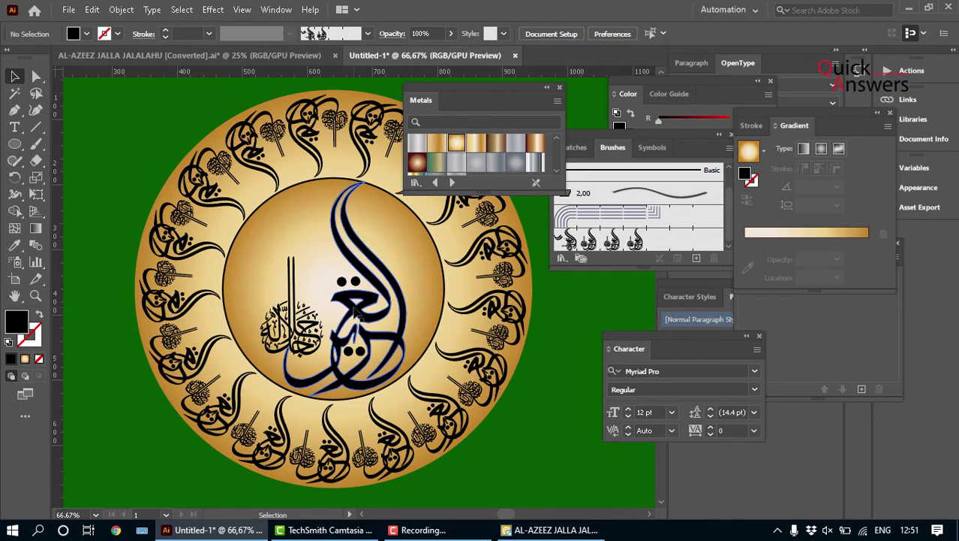
Step: Scale the central calligraphy down slightly from its center to leave a margin inside the inner circle
left_click(373, 343)
mouse_move(407, 396)
left_mouse_down()
mouse_move(425, 392)
mouse_move(408, 387)
mouse_move(400, 400)
left_mouse_up()
scroll(398, 396, "down", 1)
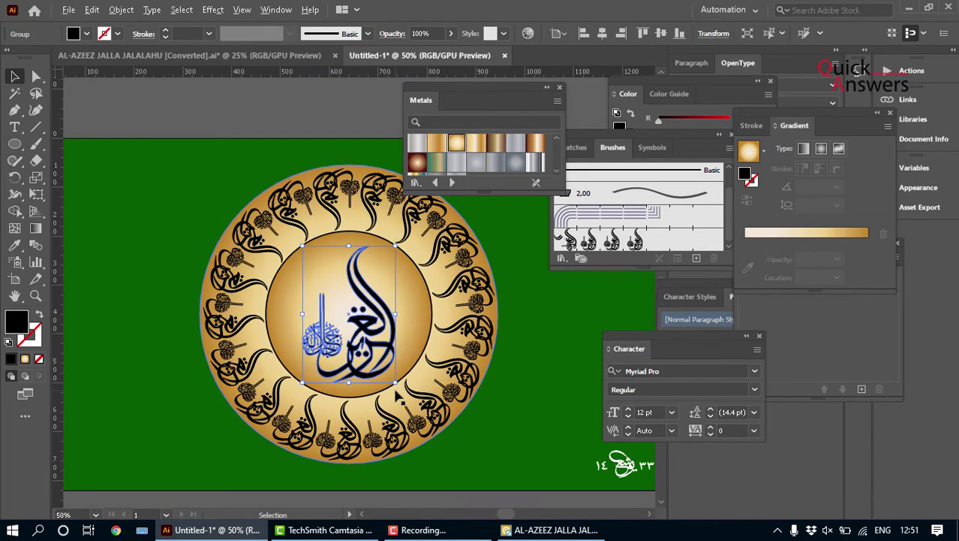
scroll(405, 308, "down", 1)
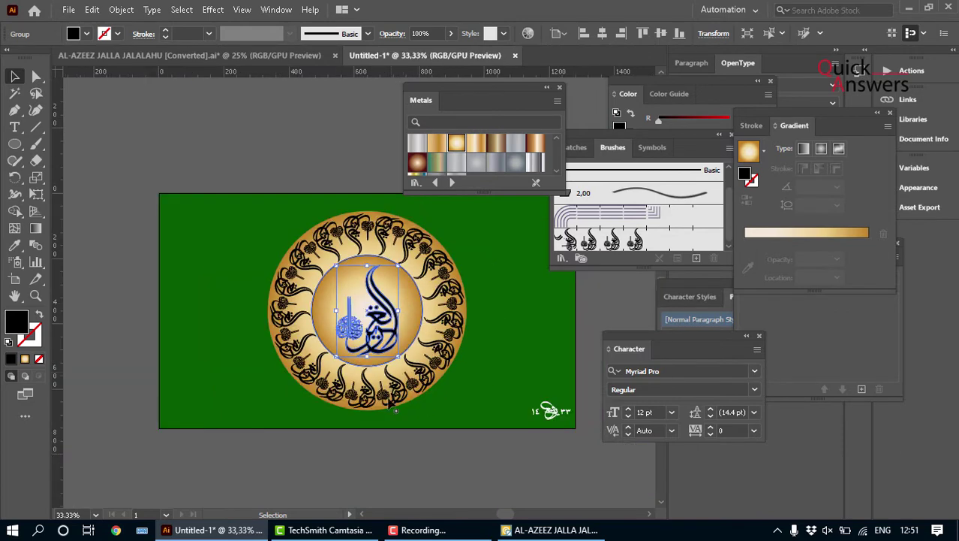
left_click(373, 486)
left_click_drag(359, 432, 311, 425)
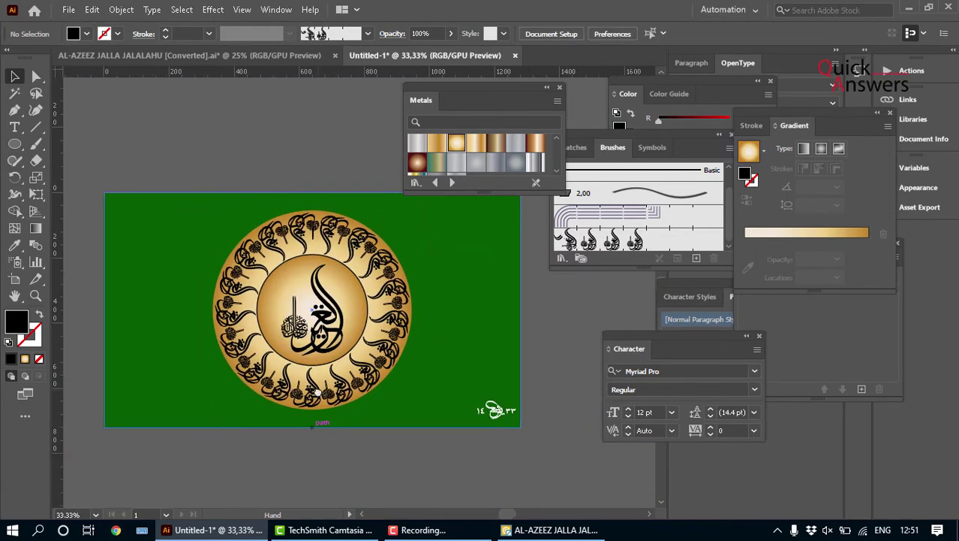
scroll(397, 399, "up", 1)
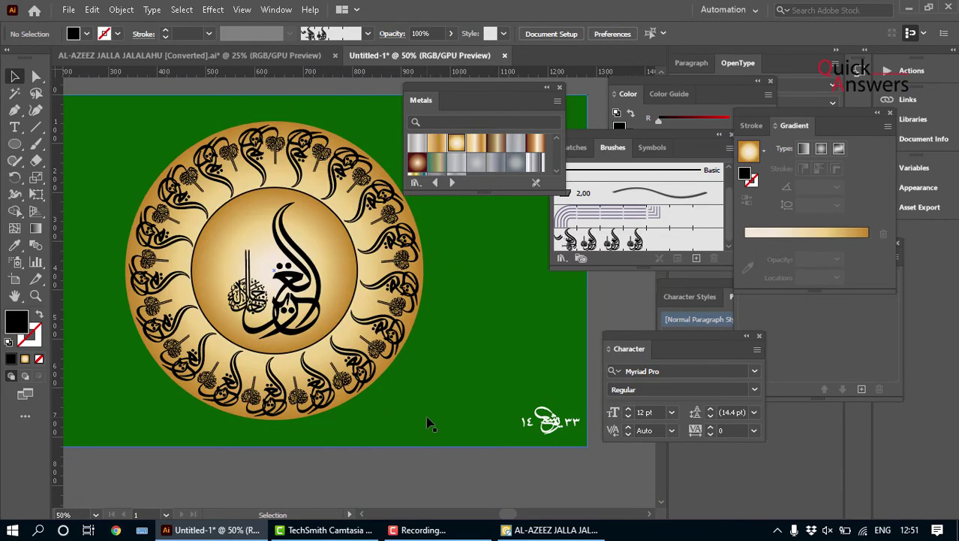
scroll(428, 423, "down", 1)
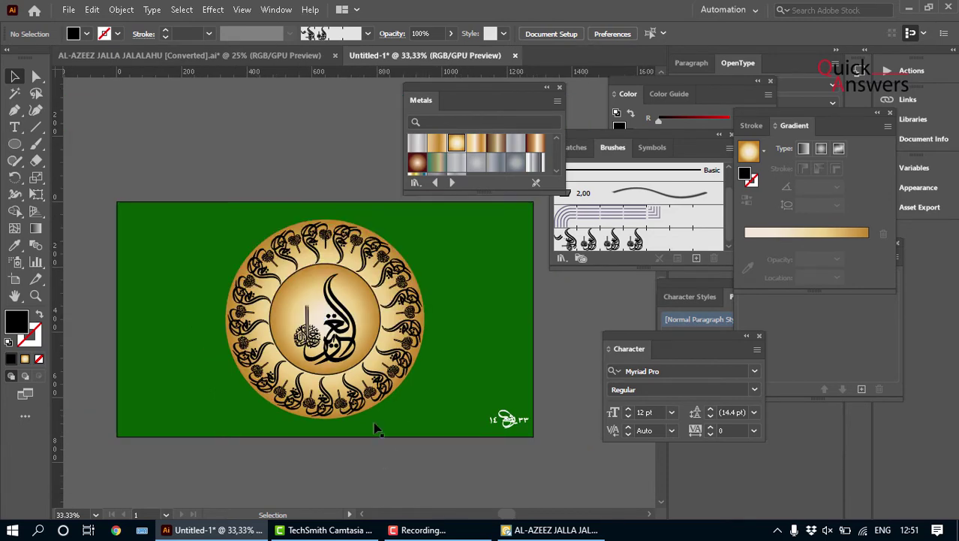
Step: Duplicate the central calligraphy onto the green area beside the circle and enlarge the copy beyond the artboard's height
left_click(340, 297)
left_click_drag(339, 300, 466, 332)
left_click_drag(488, 381, 601, 408)
scroll(585, 300, "up", 3)
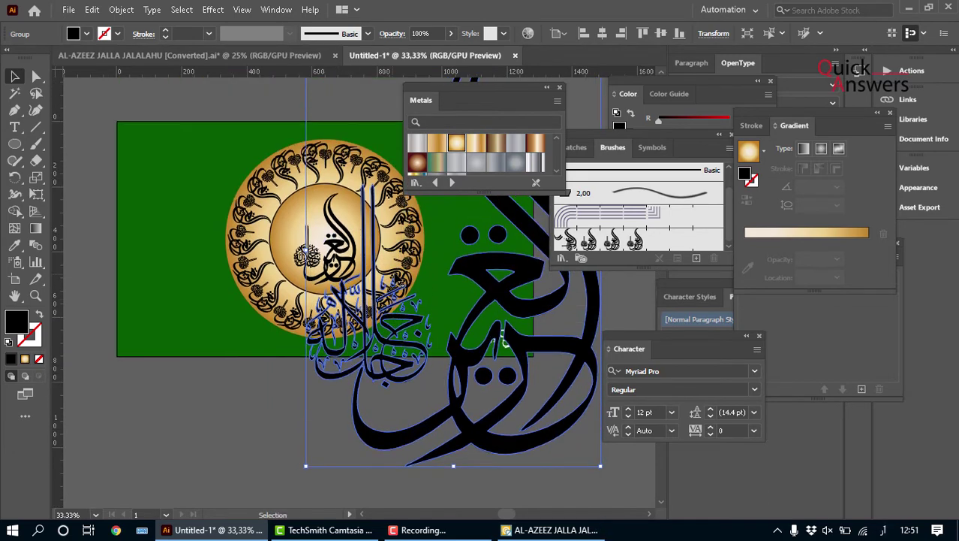
Step: Align the large copy to the artboard's horizontal center and bottom edge, and enlarge it from its center to about the artboard's width
left_click(604, 34)
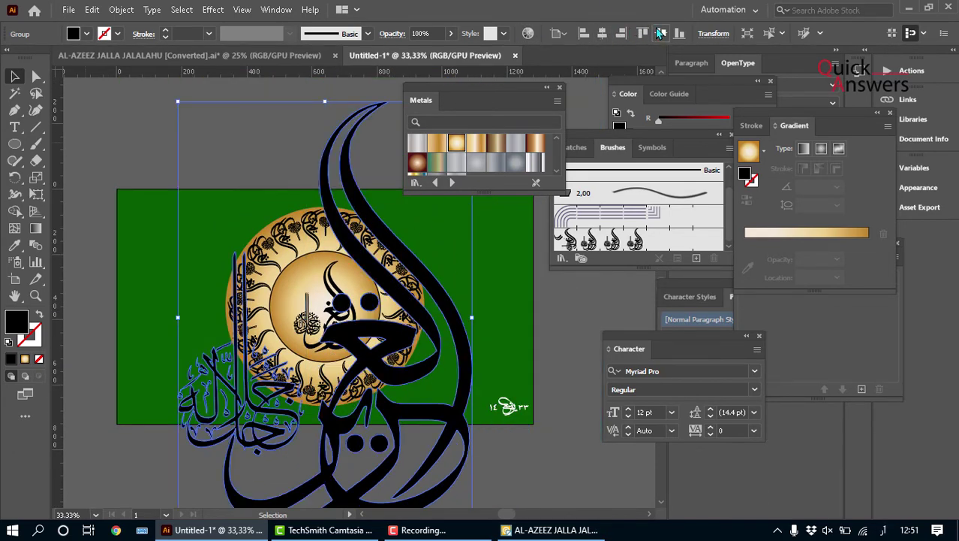
left_click(660, 33)
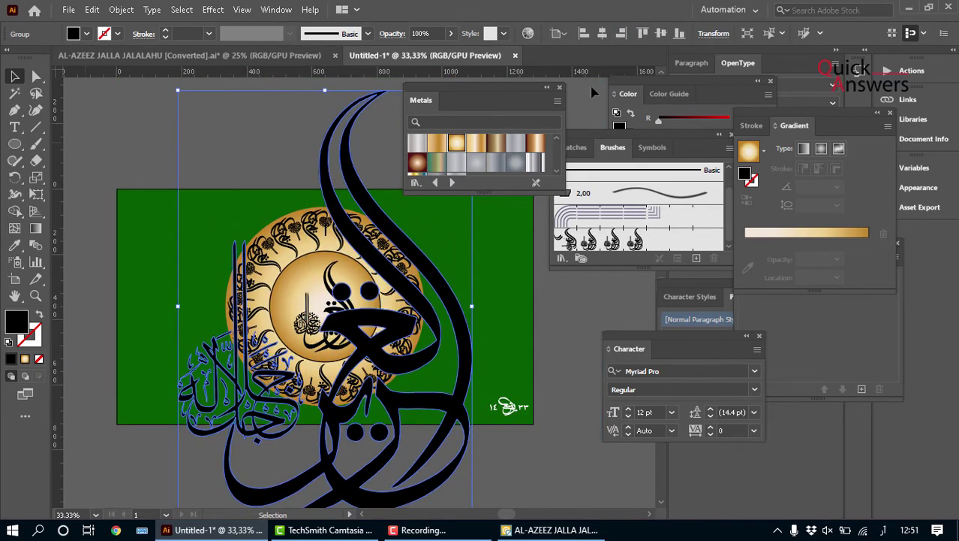
left_click(679, 34)
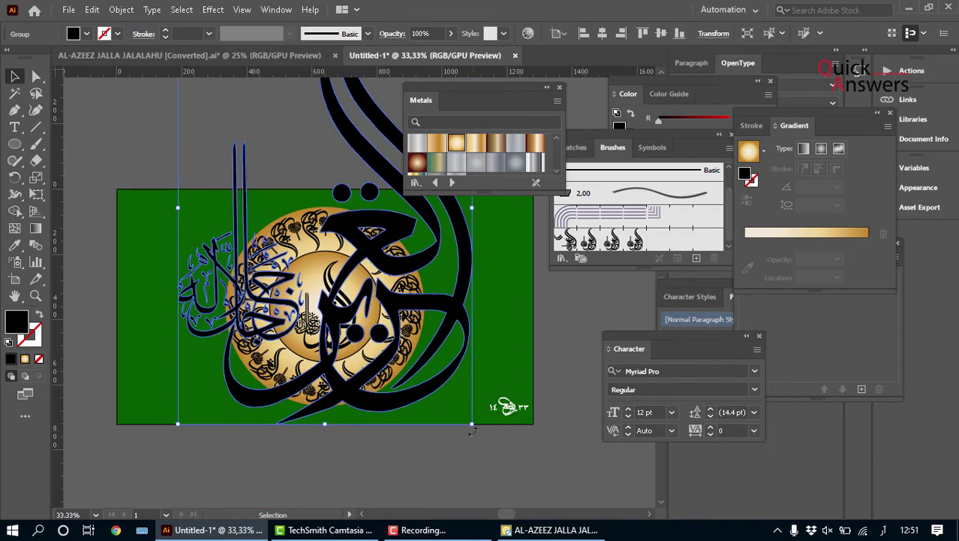
left_click_drag(473, 426, 537, 466)
scroll(424, 364, "up", 3)
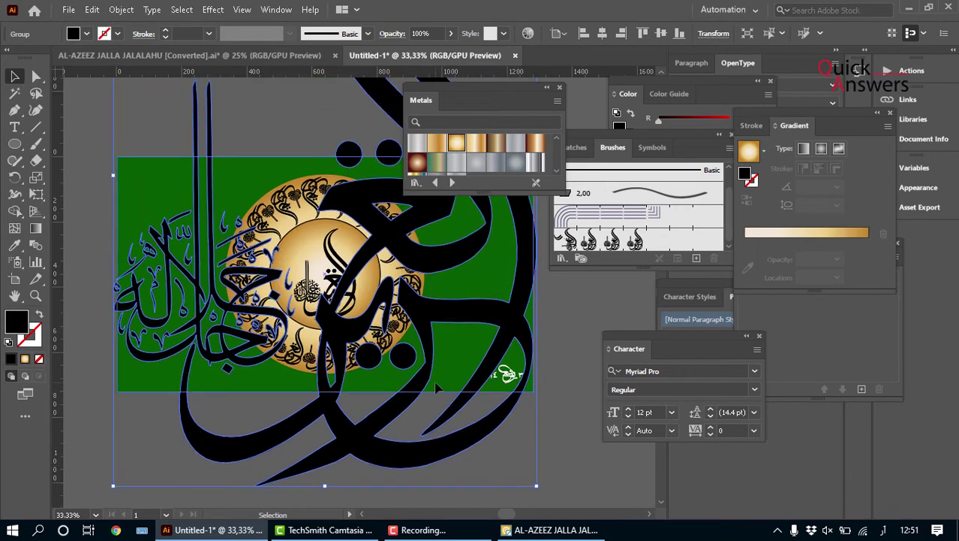
Step: Fill the large calligraphy copy with the Brass Radial gradient and set its opacity to 19%
left_click(456, 145)
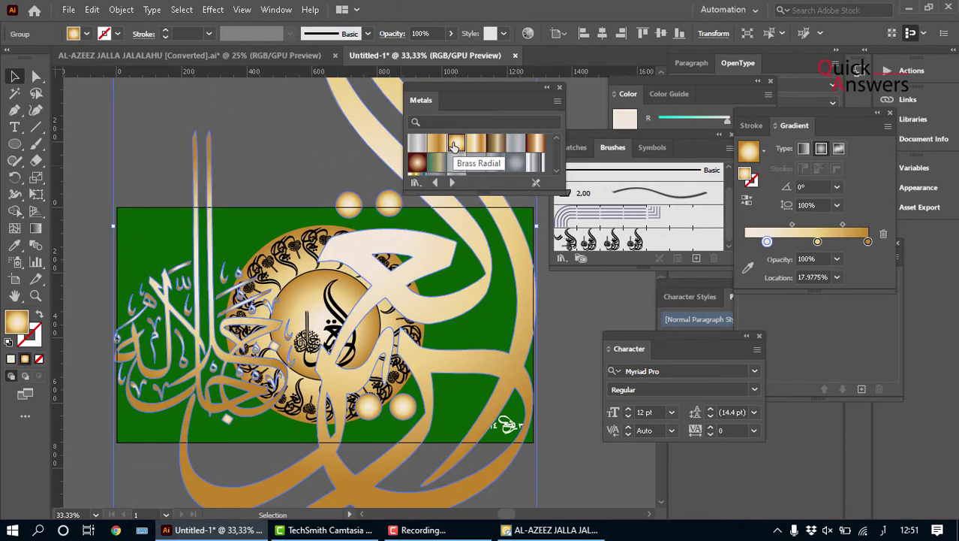
left_click(452, 34)
left_click(407, 53)
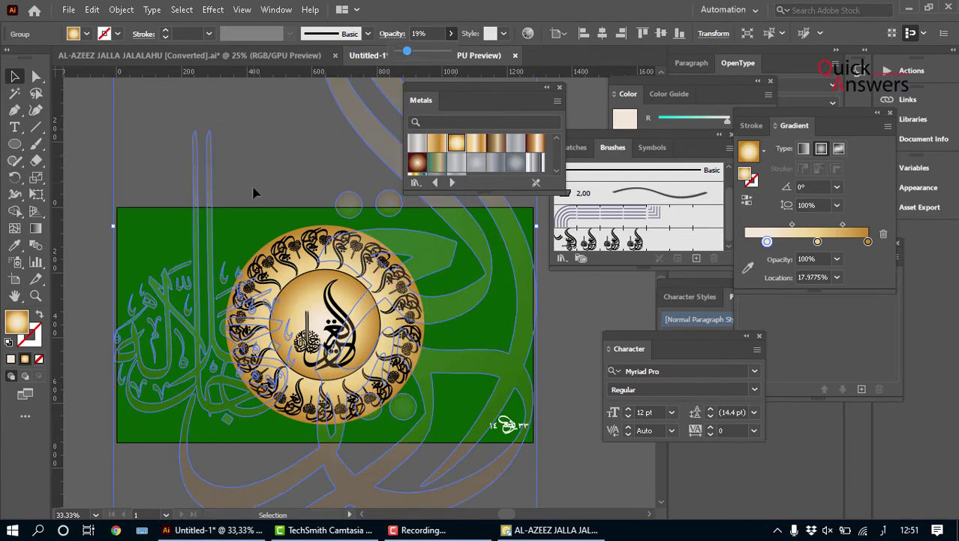
Step: Send the faint large calligraphy and the green background rectangle together behind the circular design
left_click(246, 227, "shift")
right_click(245, 228)
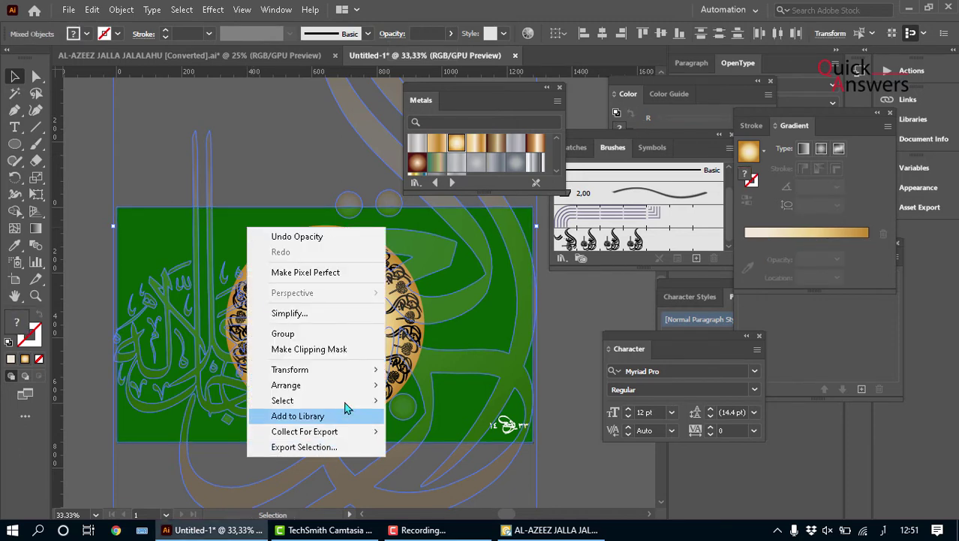
mouse_move(353, 389)
left_click(412, 430)
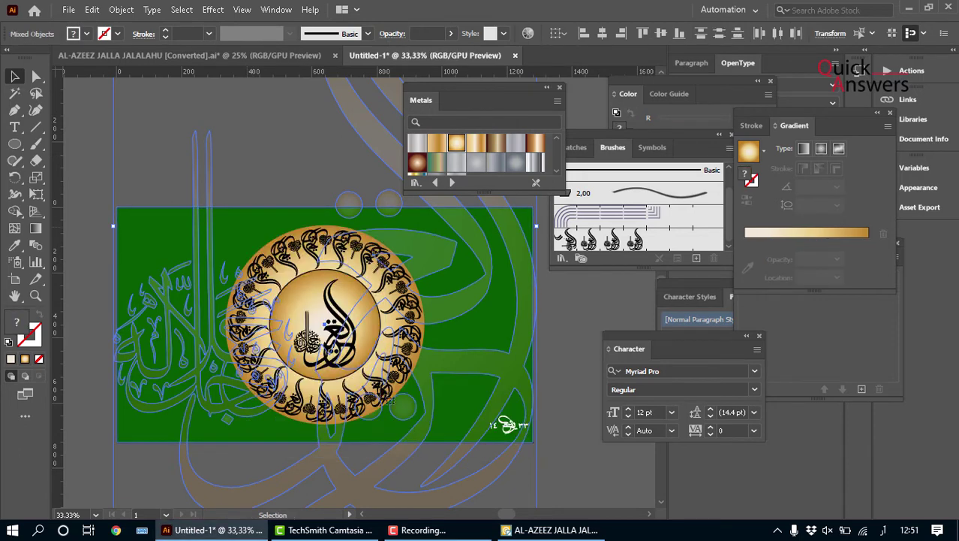
left_click(267, 147)
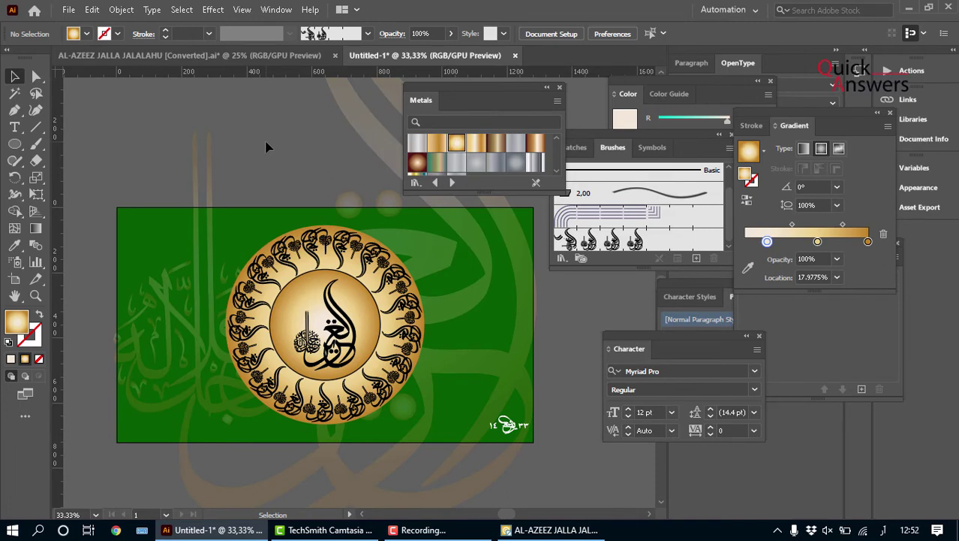
Step: Redraw the gradient across the faint large calligraphy with the Gradient tool at an angle of about -153°
scroll(261, 153, "up", 2)
left_click(338, 156)
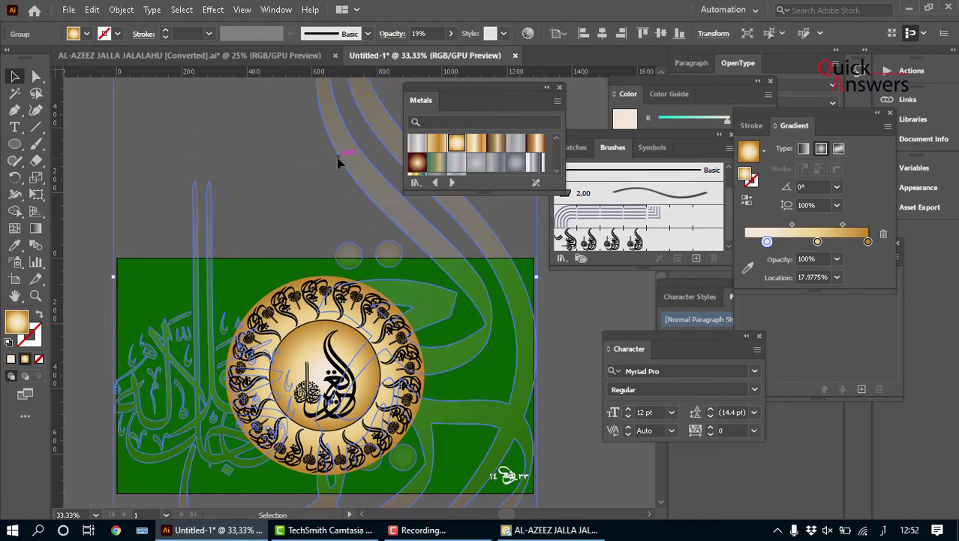
scroll(336, 161, "down", 1)
scroll(336, 162, "down", 1)
left_click(37, 230)
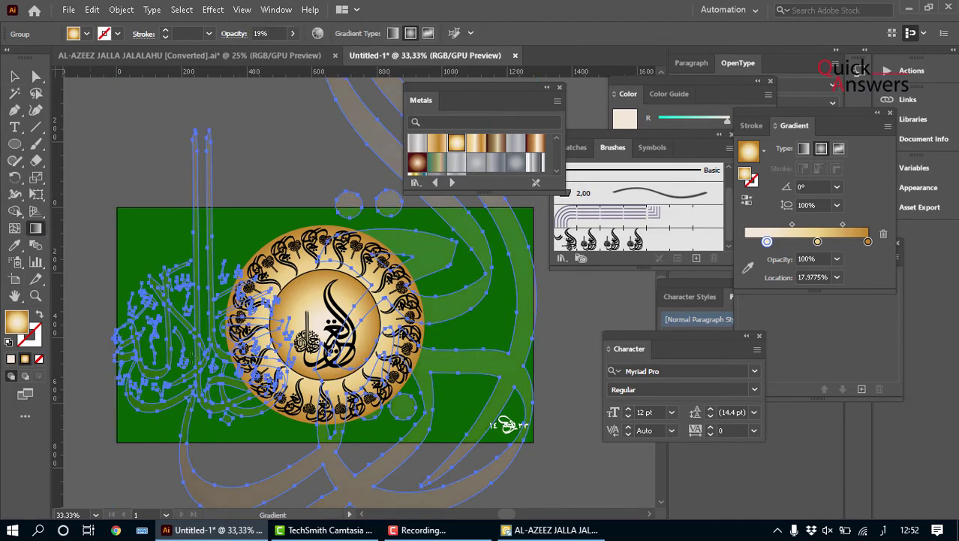
key("v")
left_click(122, 150)
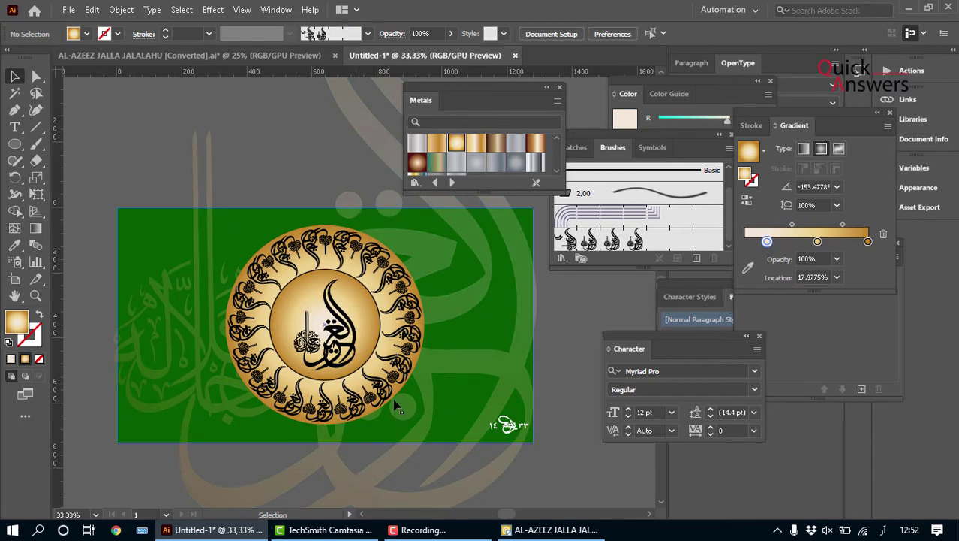
Step: Change the background rectangle's fill to a darker green
scroll(380, 413, "up", 1)
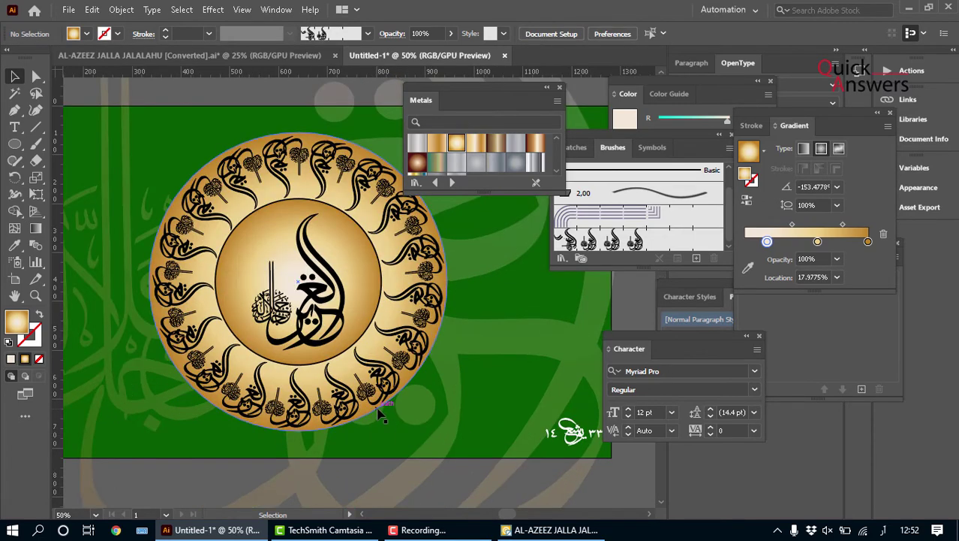
scroll(380, 414, "up", 2)
left_click_drag(338, 295, 360, 361)
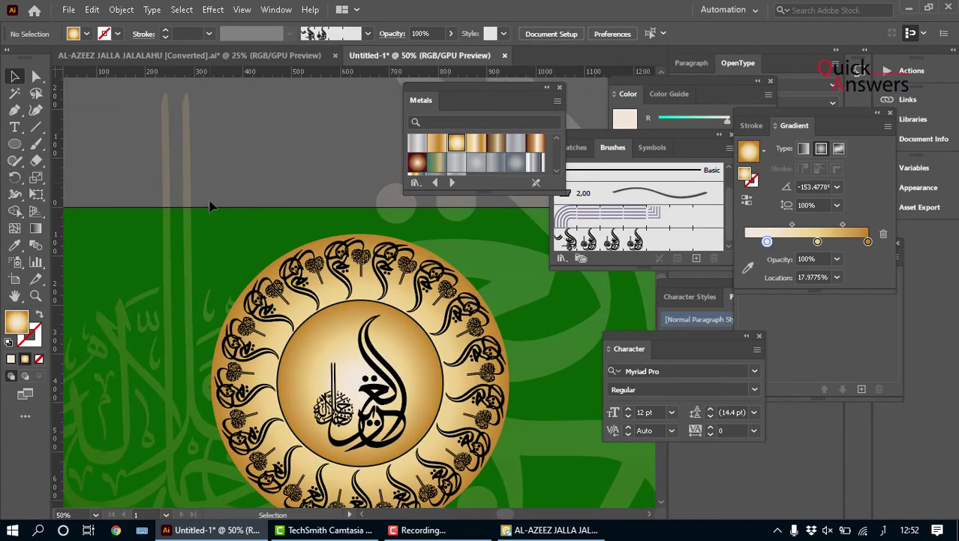
left_click(212, 207)
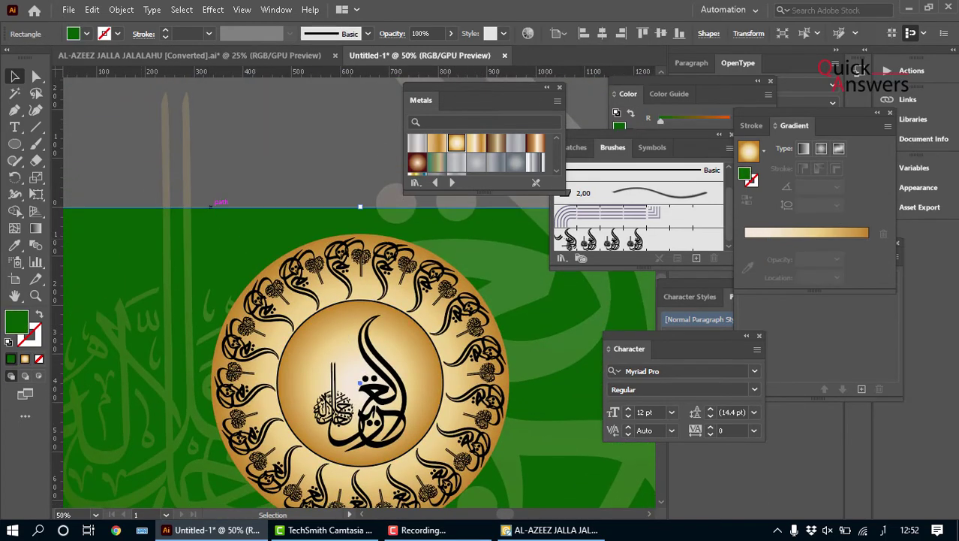
double_click(13, 324)
left_click_drag(523, 344, 515, 358)
left_click(679, 235)
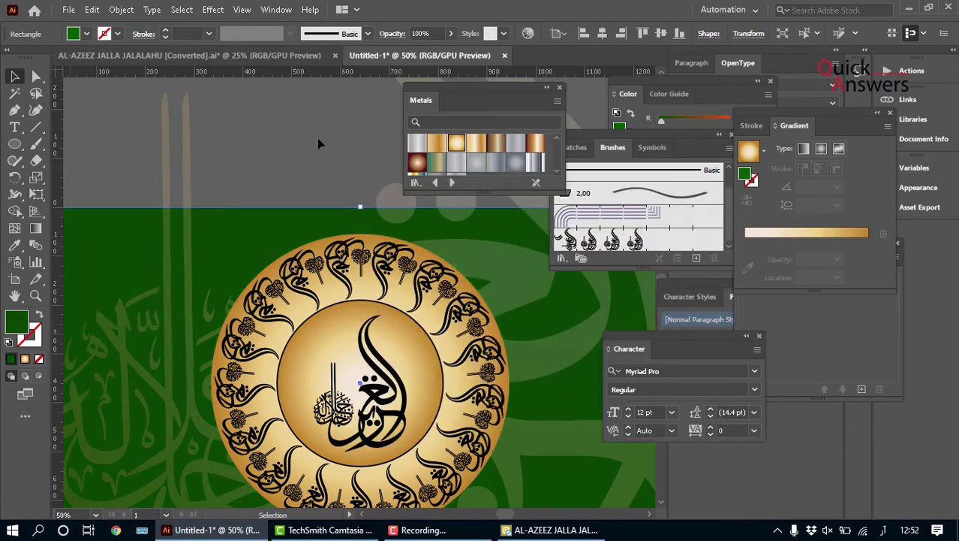
left_click(276, 125)
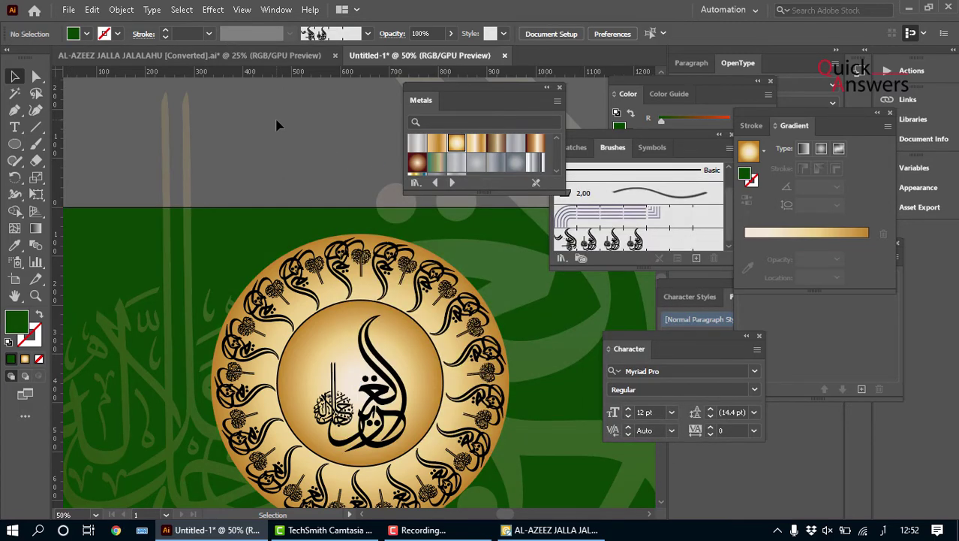
Step: Fill the background rectangle with the Copper Radial gradient
left_click(278, 248)
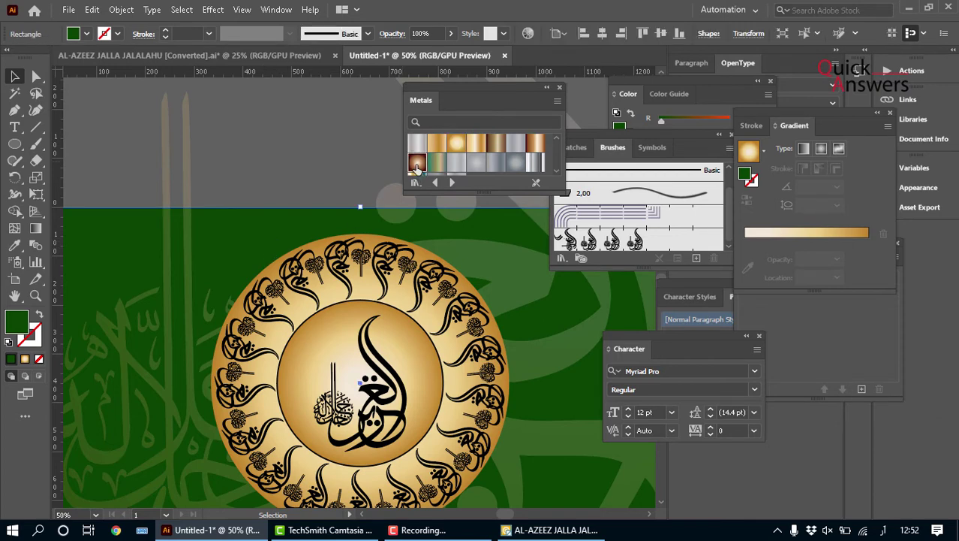
left_click(418, 164)
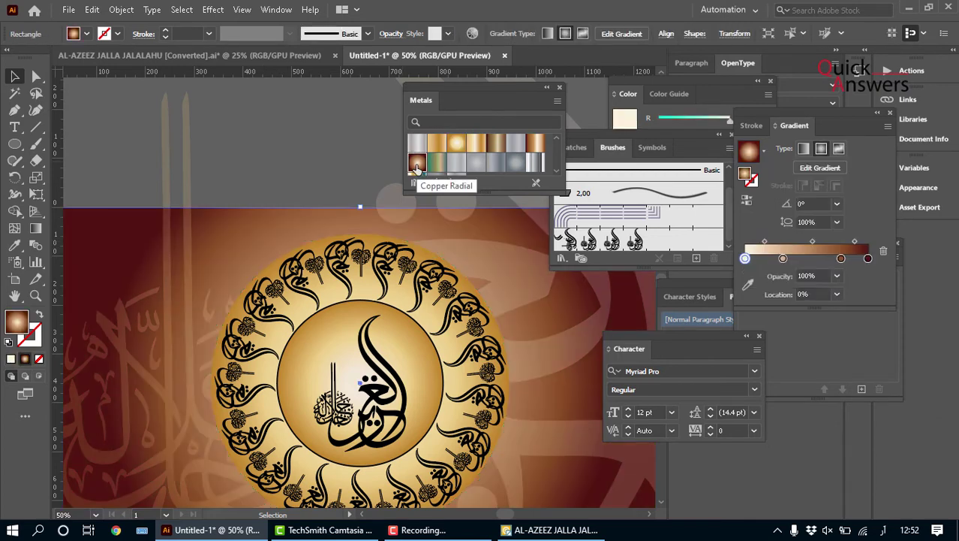
left_click(263, 143)
key("ctrl+minus")
Step: Try a grey radial and a brown linear metal gradient on the background rectangle, and fill it with the Brass Radial gradient
left_click(255, 204)
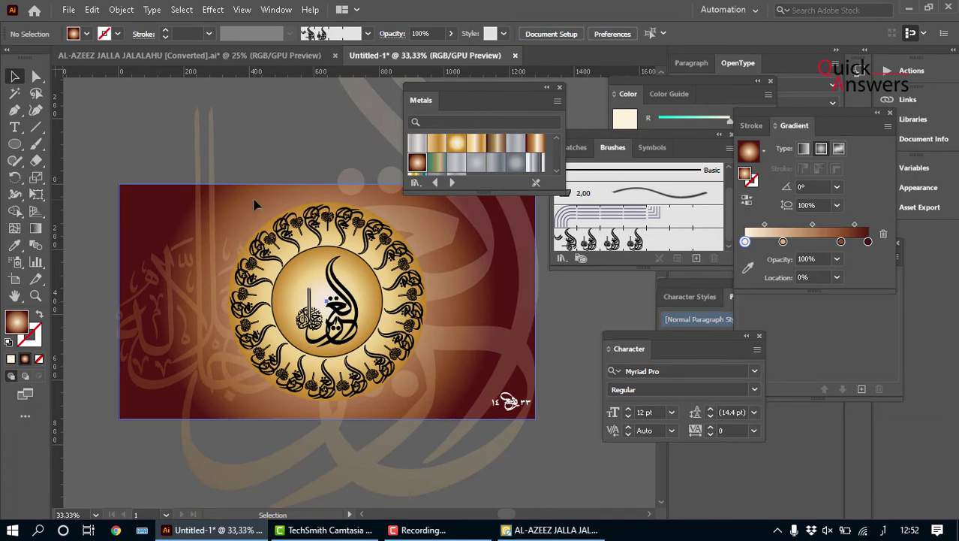
left_click(516, 171)
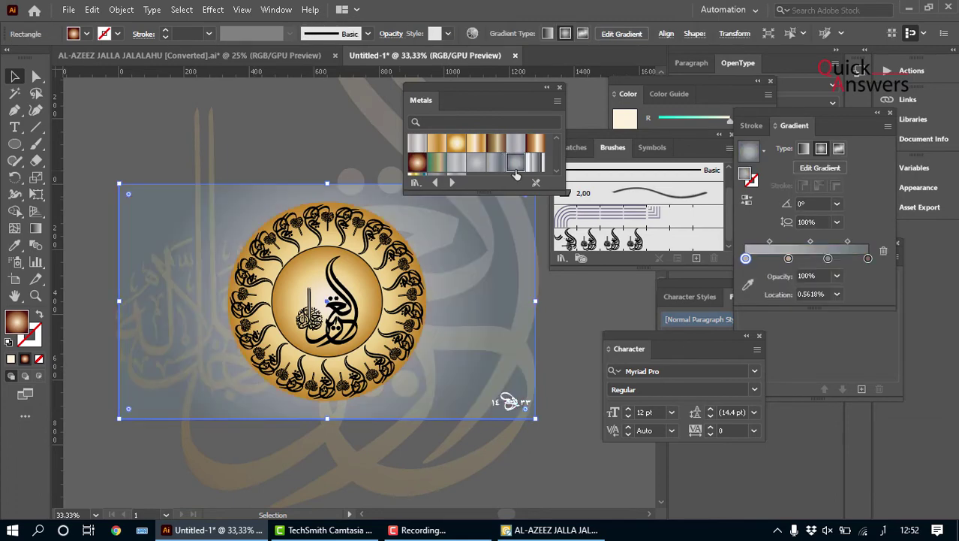
left_click(495, 144)
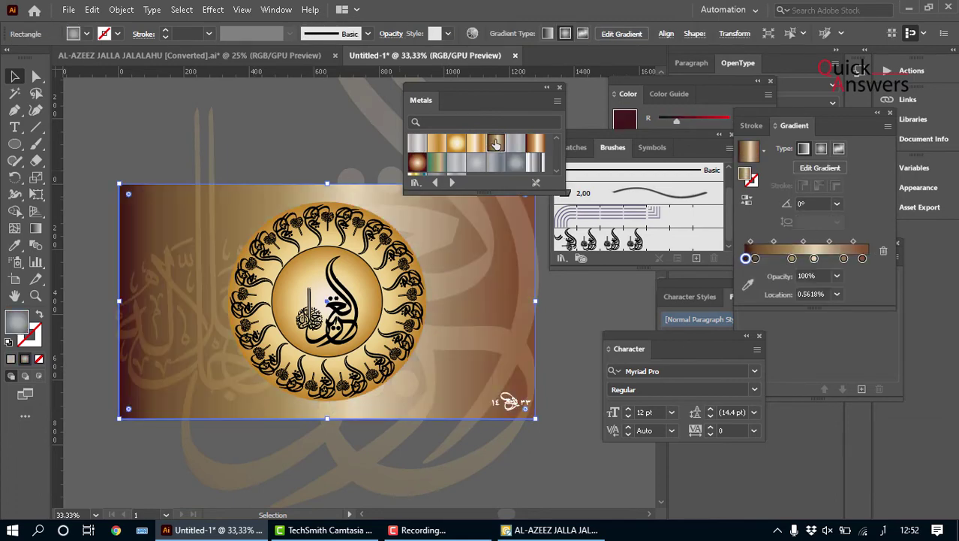
left_click(450, 146)
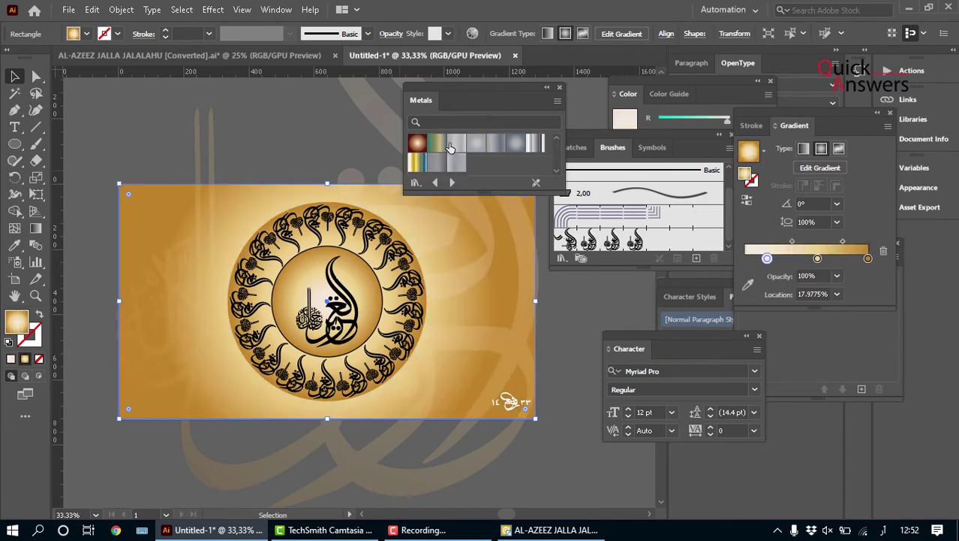
Step: Try the crimson gradient from the Gems and Jewels library on the background rectangle, and fill it with the dark blue linear gradient
left_click(436, 183)
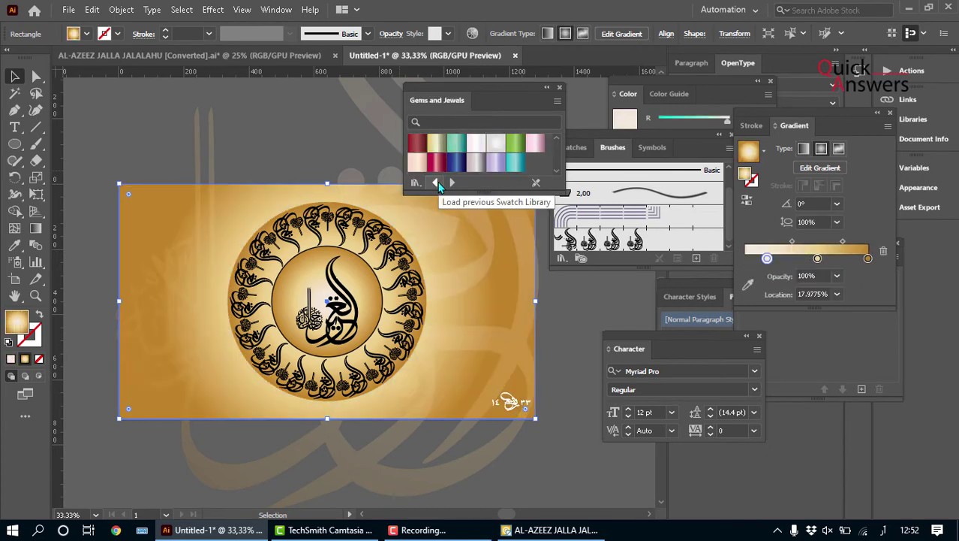
left_click(436, 162)
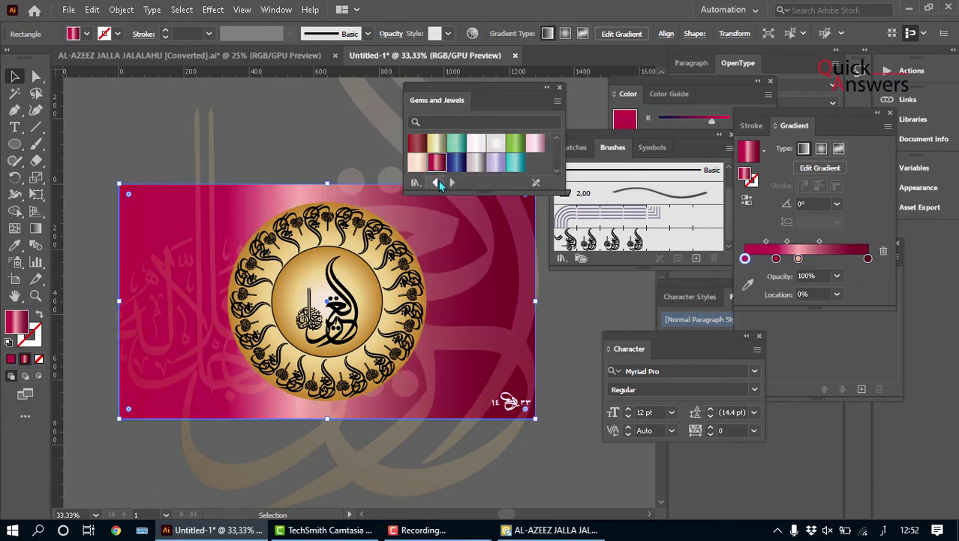
left_click(455, 162)
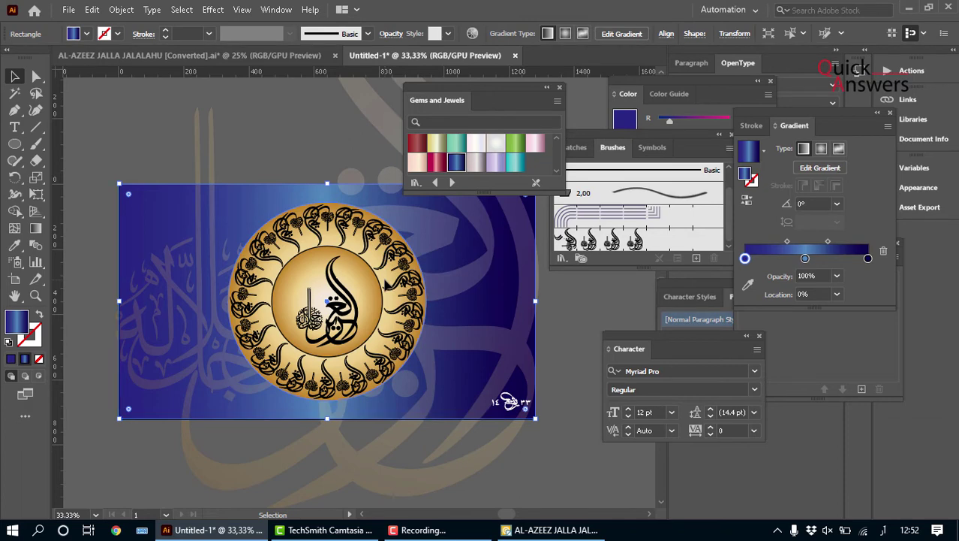
Step: Copy the background's blue gradient onto the large outer circle with the Eyedropper and make it radial
left_click(391, 284)
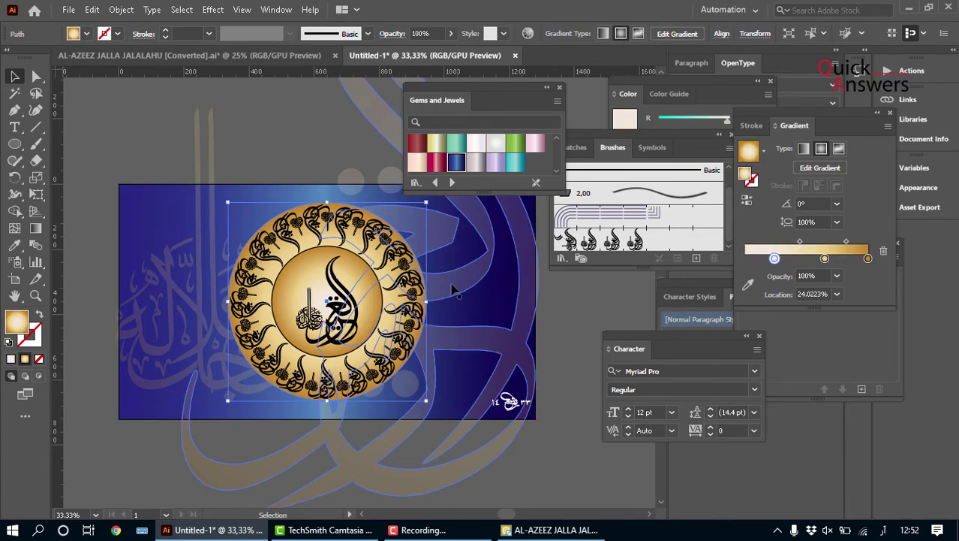
left_click(15, 245)
left_click(146, 184)
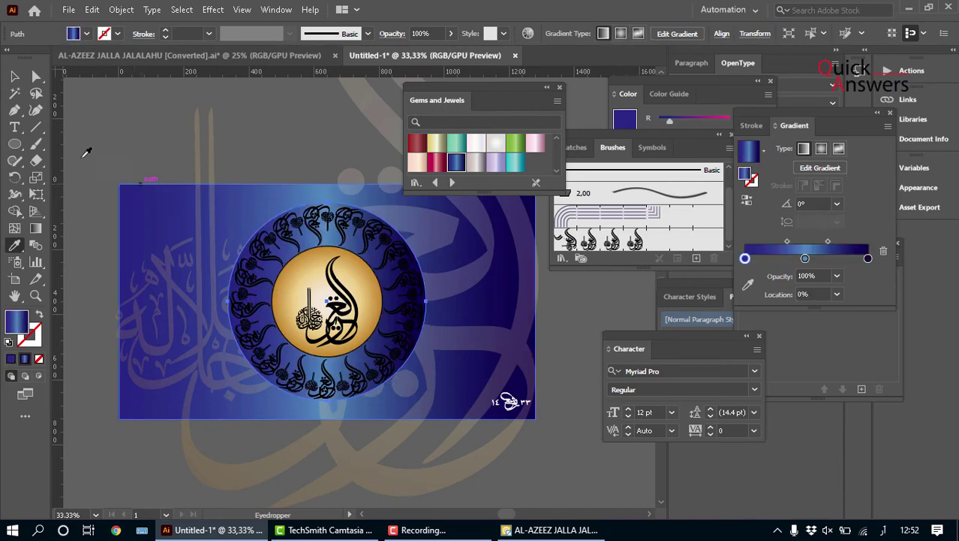
left_click(12, 75)
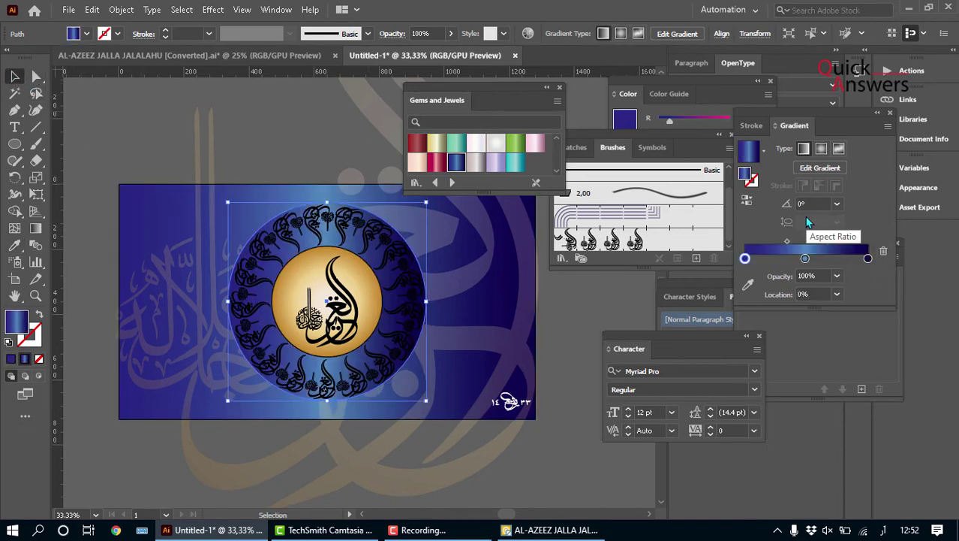
left_click(821, 149)
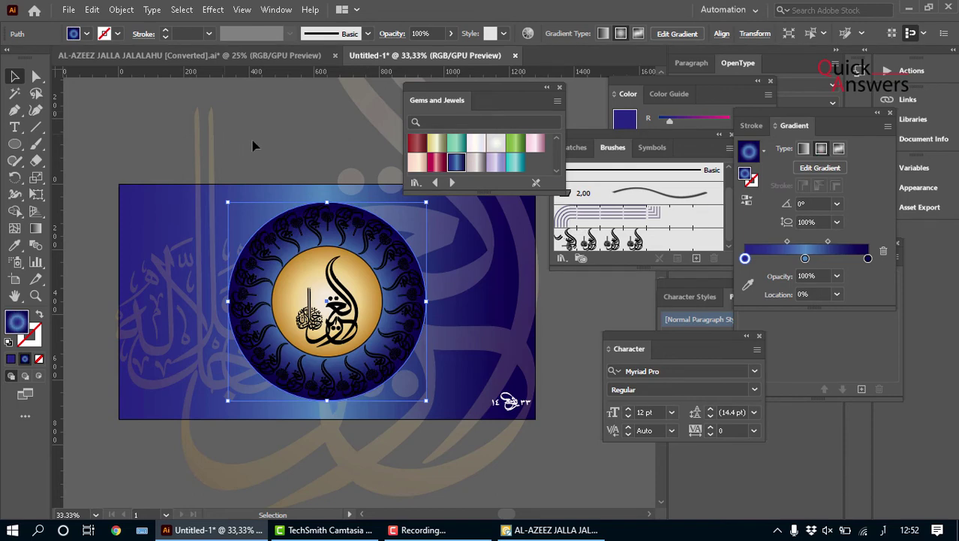
Step: Fill the ring of repeated calligraphy with the near-white radial gradient from the Gems and Jewels library
left_click(323, 235)
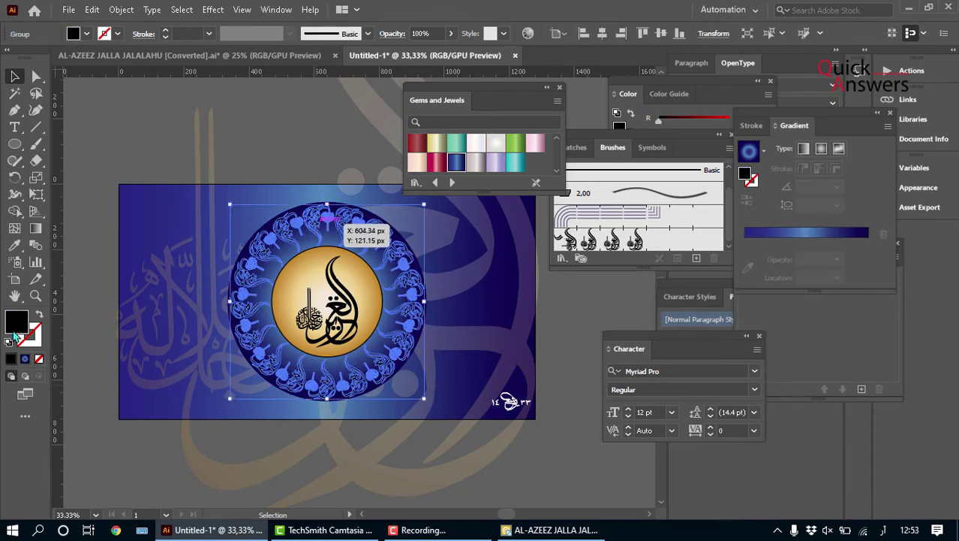
left_click(14, 244)
left_click(241, 292)
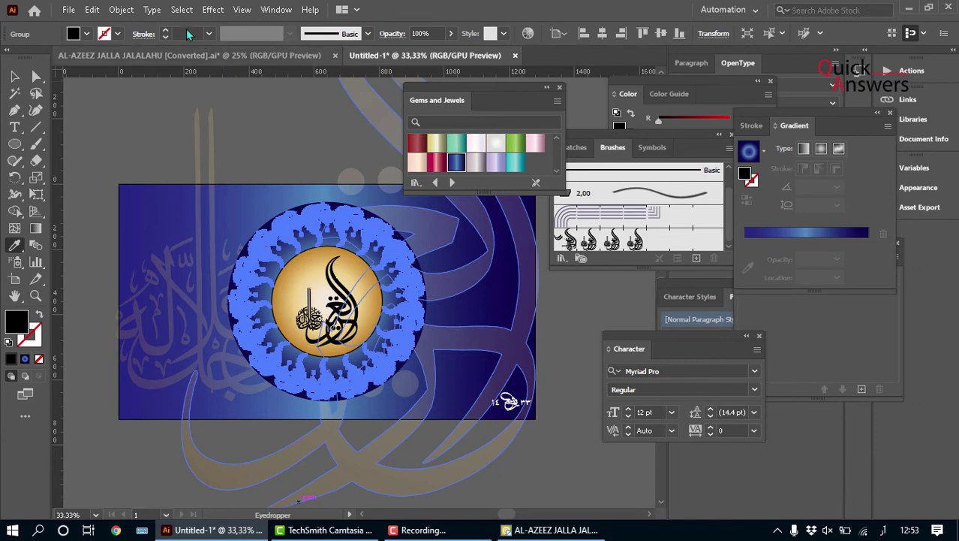
left_click(495, 143)
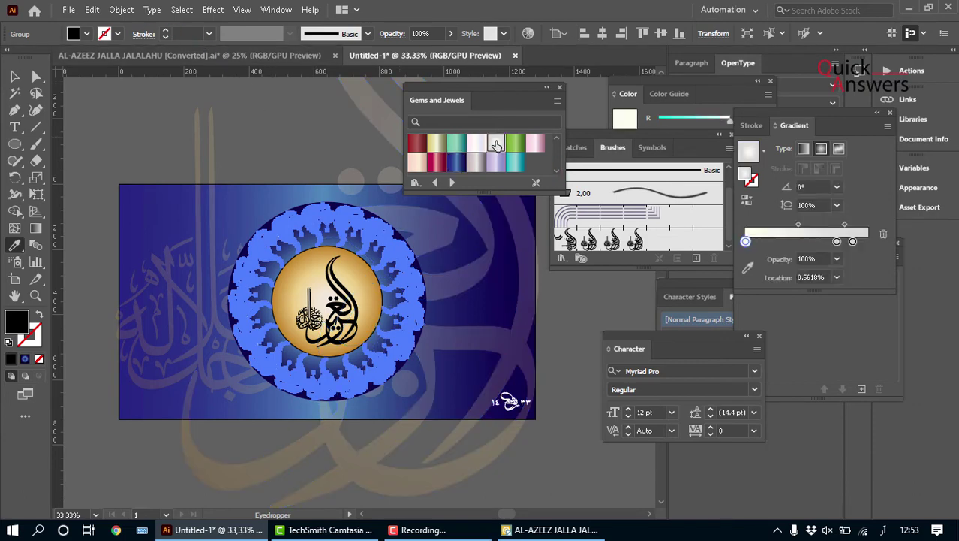
left_click(14, 76)
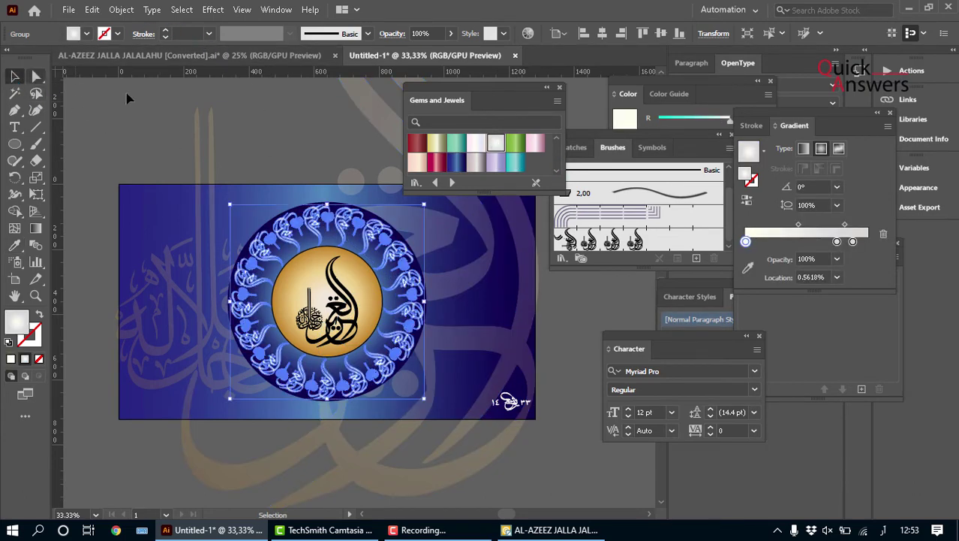
left_click(263, 129)
scroll(352, 267, "up", 1)
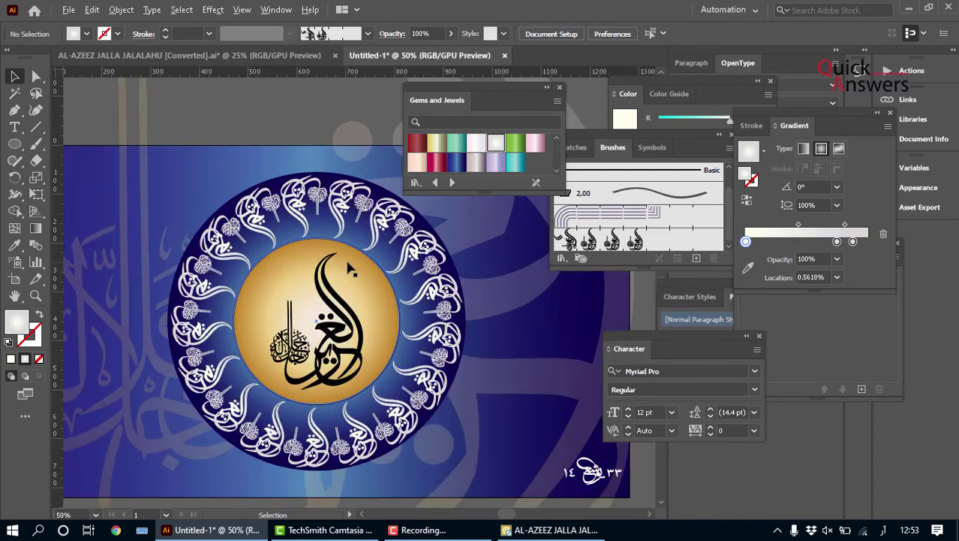
Step: Copy the background's blue gradient onto the inner circle with the Eyedropper and make it radial
left_click(348, 266)
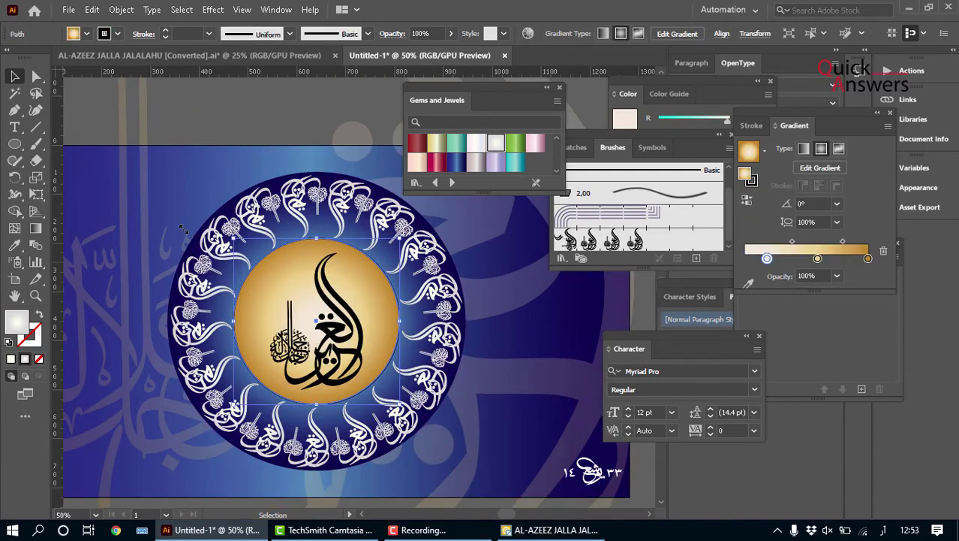
left_click(14, 245)
left_click(215, 168)
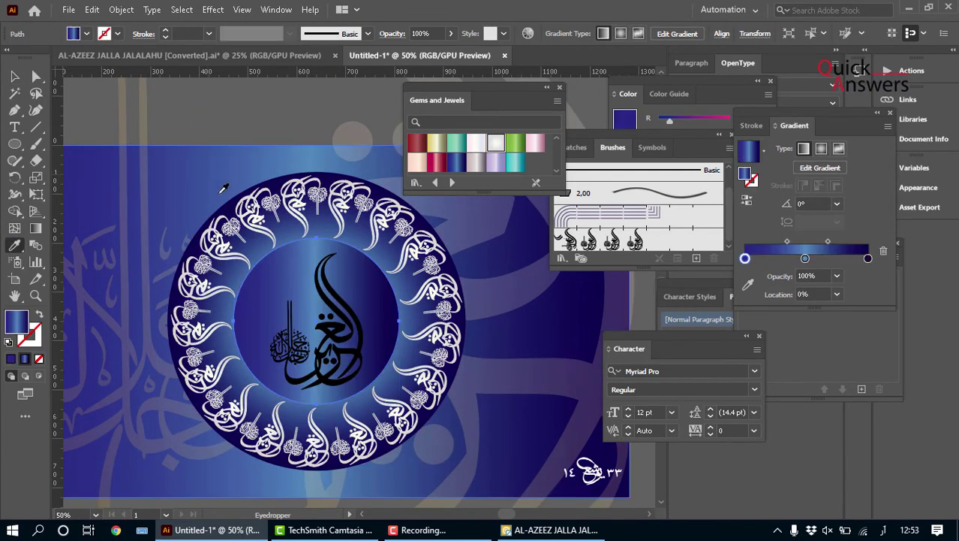
left_click(822, 148)
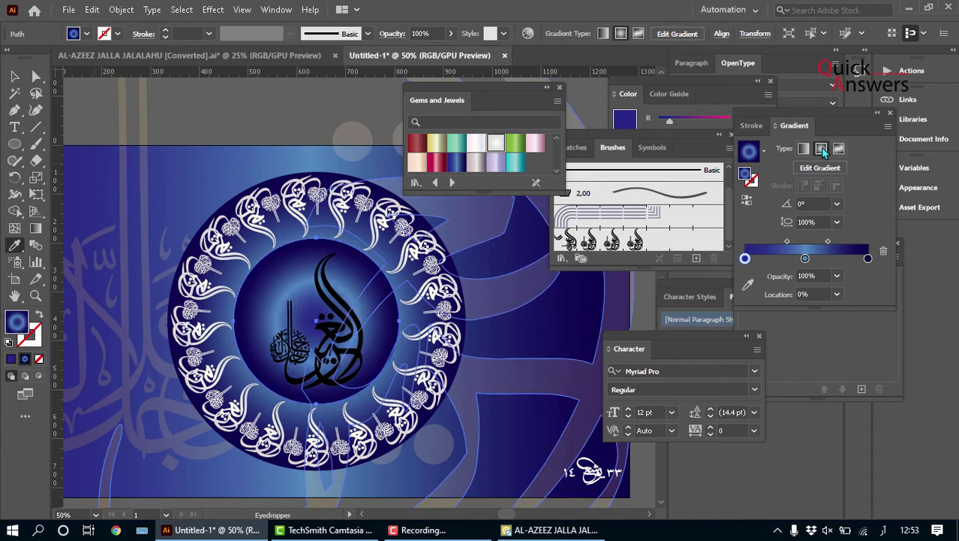
Step: Reverse the inner circle's gradient, remove its light blue stop, and place the indigo stop at 0% and the darkest navy at 100%
left_click(748, 201)
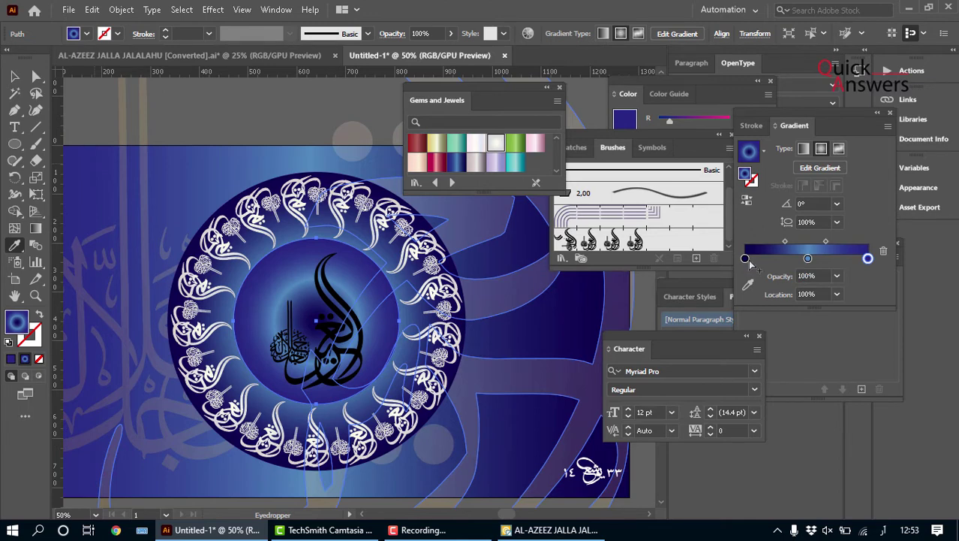
left_click_drag(746, 259, 869, 259)
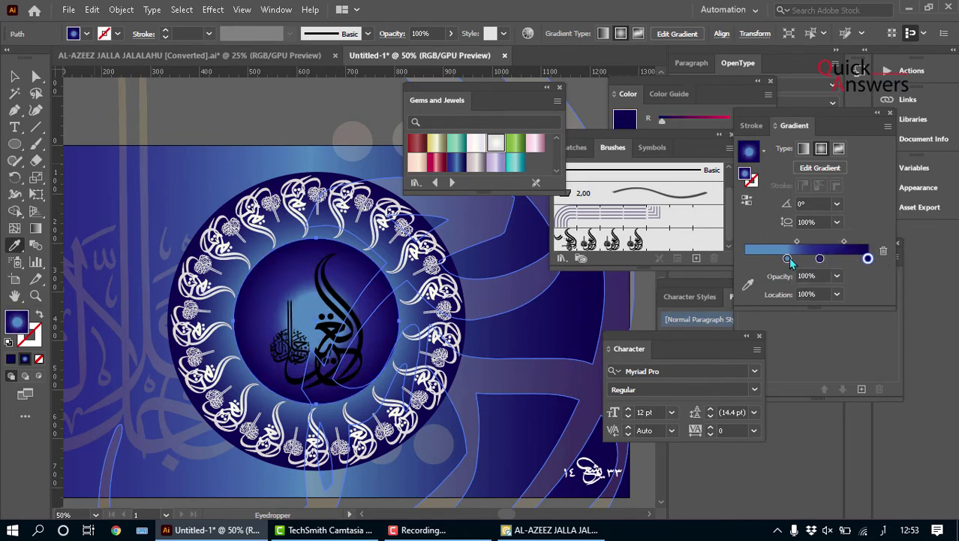
left_click_drag(788, 259, 747, 287)
left_click_drag(820, 259, 745, 259)
key("v")
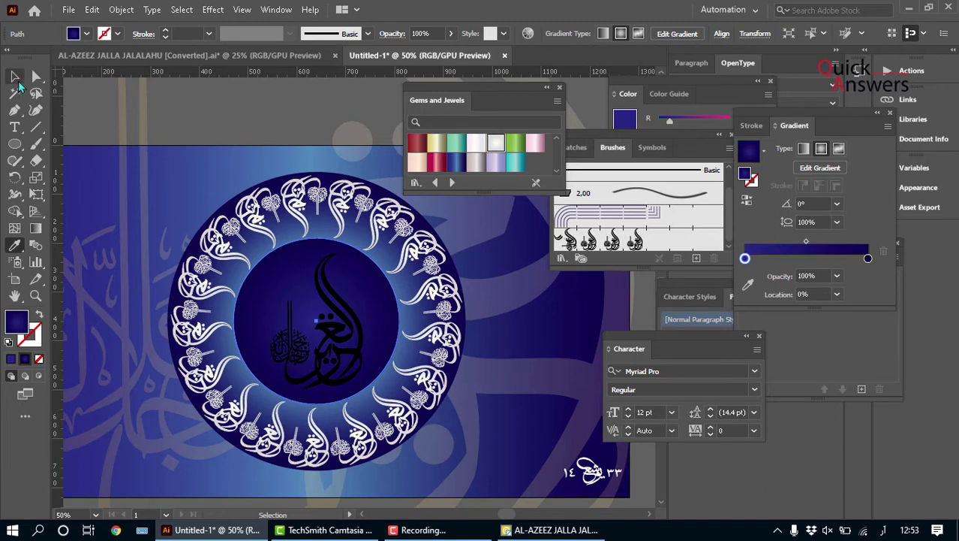
Step: Fill the central calligraphy inside the inner circle with white
left_click(319, 304)
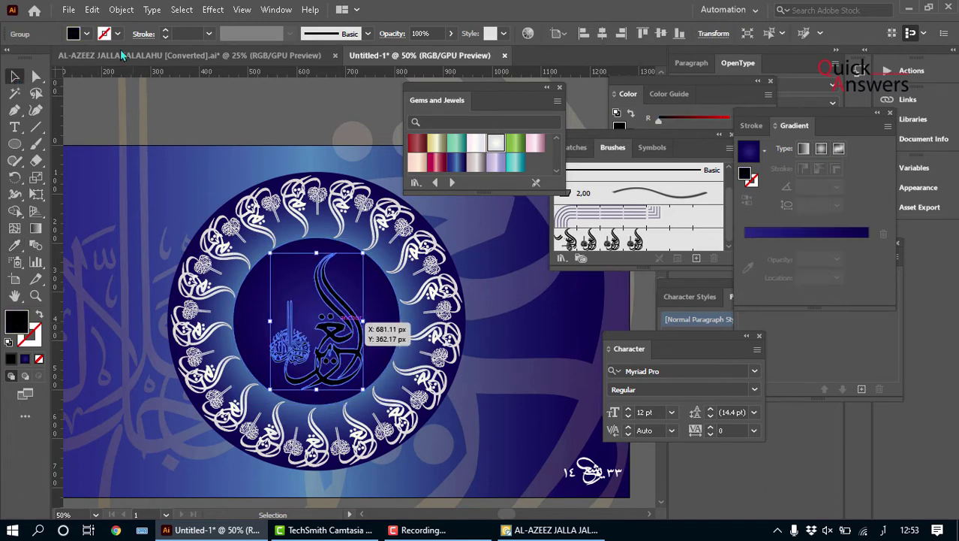
left_click(87, 33)
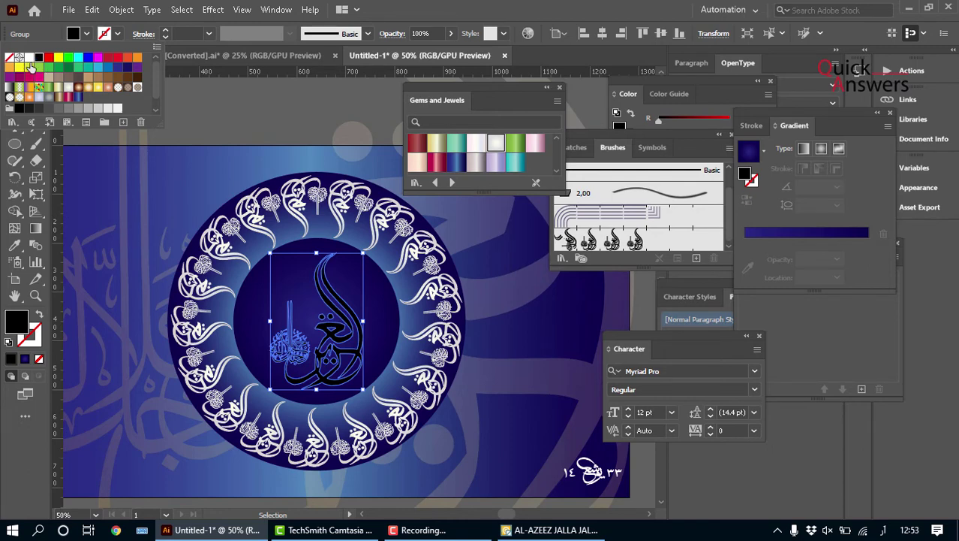
left_click(28, 60)
left_click(259, 113)
left_click(259, 113)
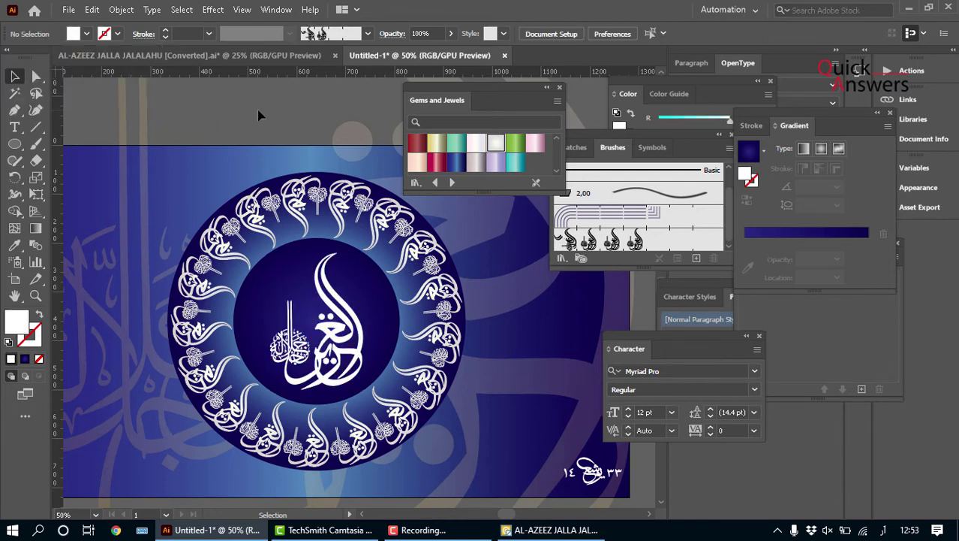
Step: Reduce the opacity of the large watermark calligraphy to 8%
scroll(259, 112, "down", 1)
scroll(306, 274, "up", 2)
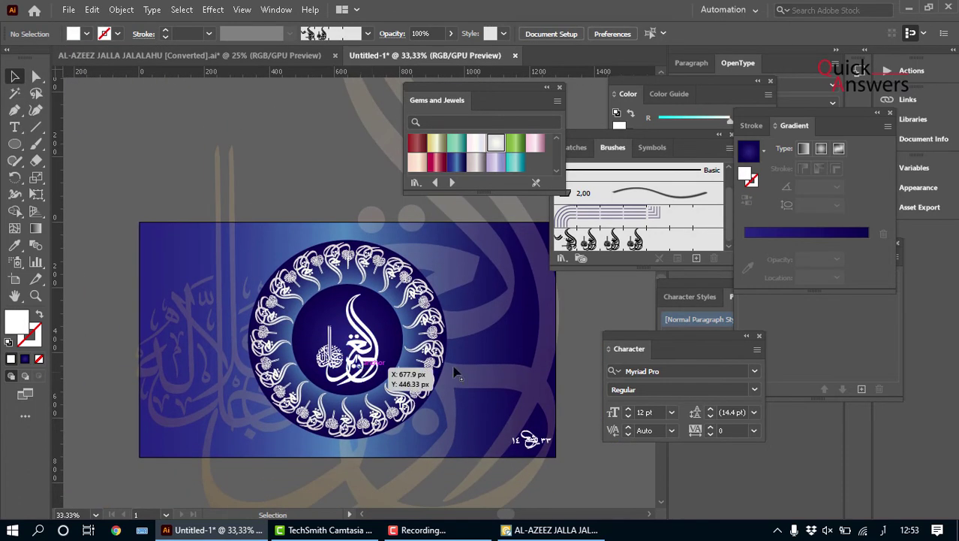
left_click(349, 191)
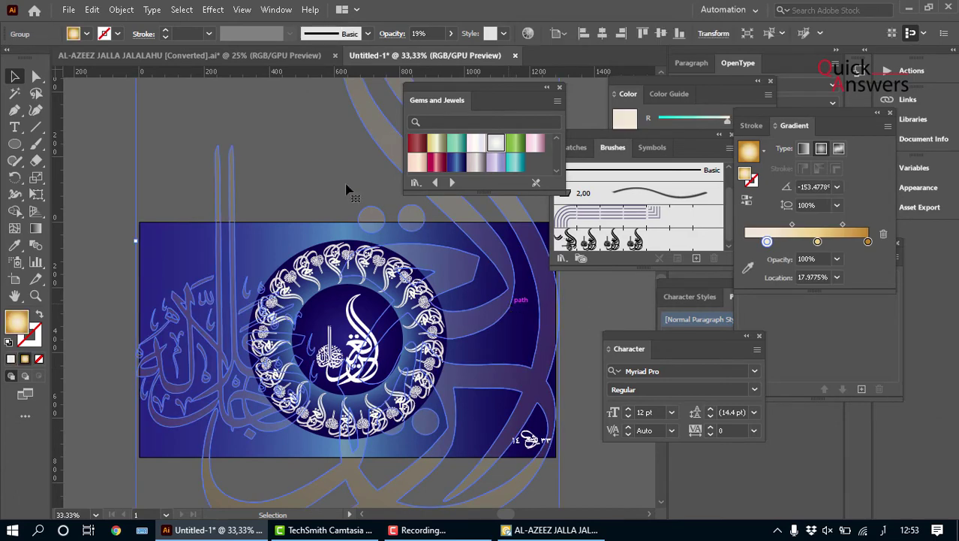
left_click(433, 32)
left_click(450, 33)
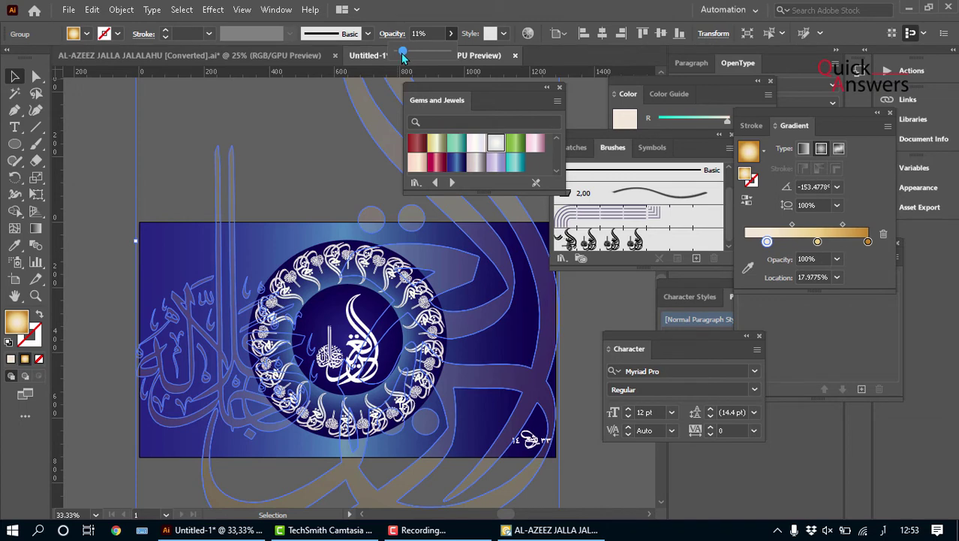
left_click(279, 216)
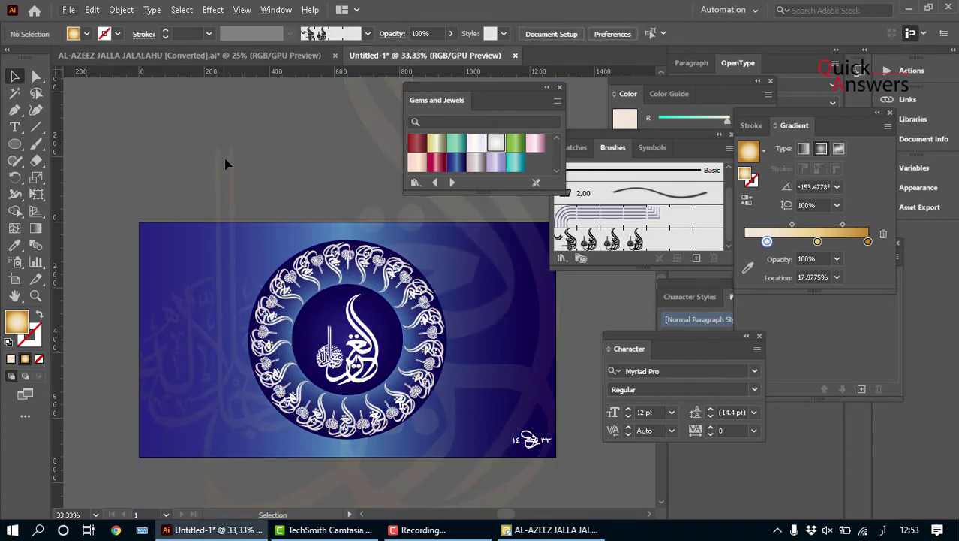
Step: Replace the large watermark calligraphy's gold gradient fill with white
left_click(219, 184)
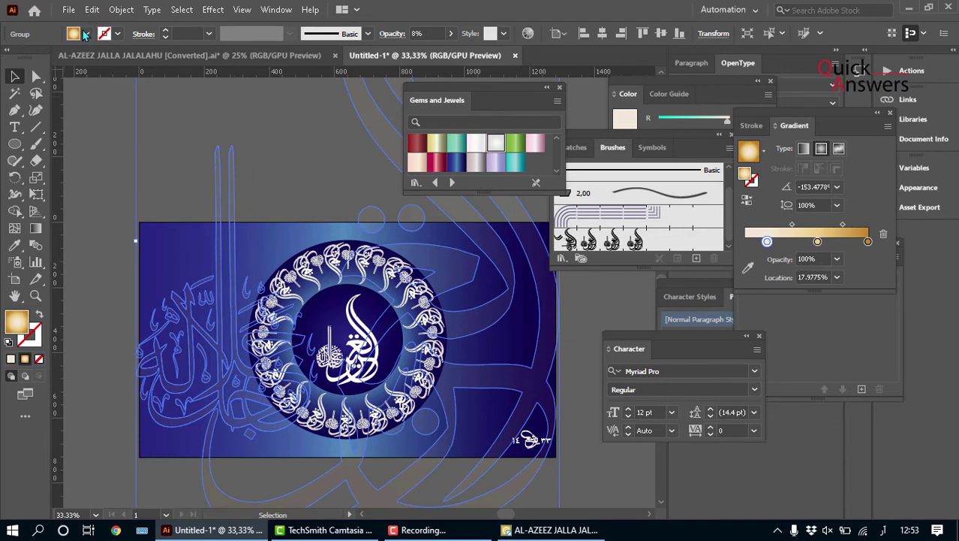
left_click(85, 35)
left_click(27, 62)
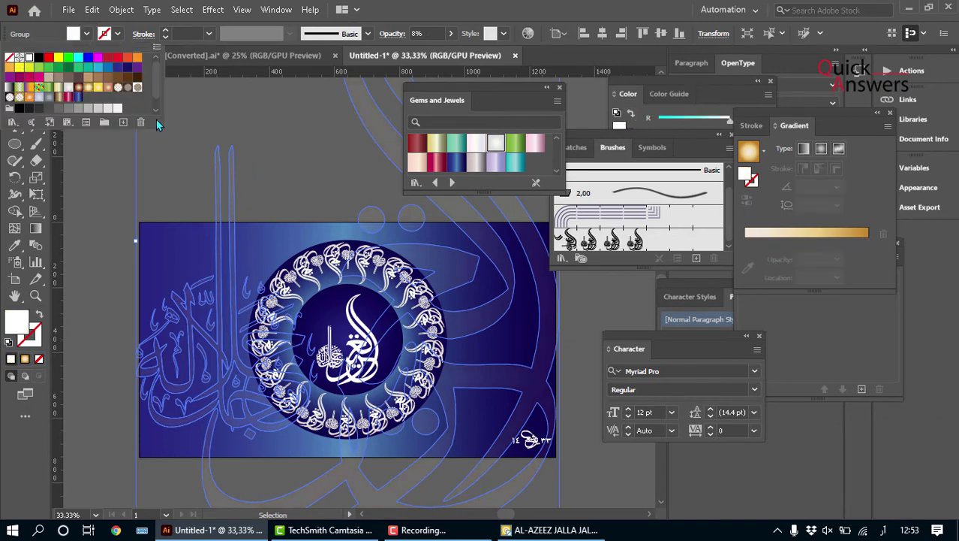
left_click(273, 155)
left_click(274, 155)
scroll(274, 156, "down", 1)
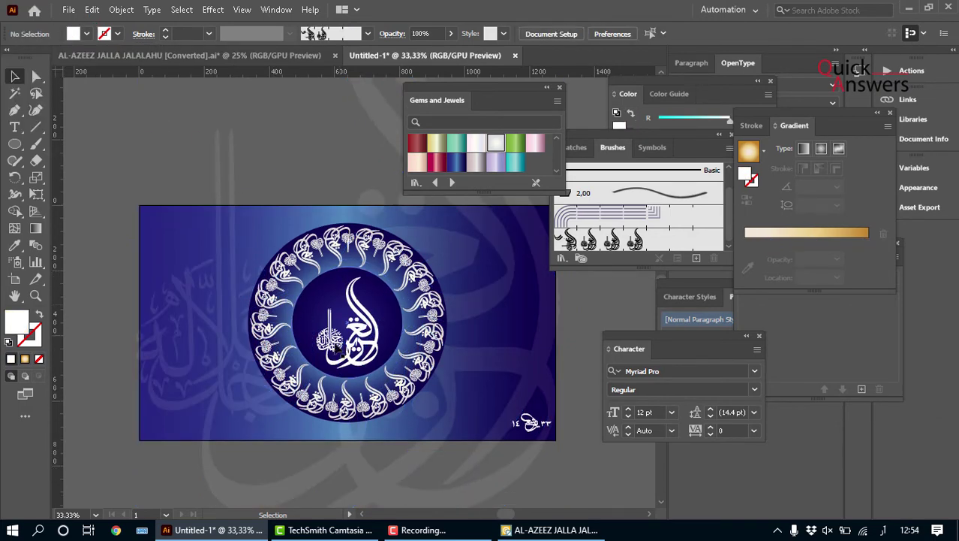
Step: Give the inner circle a white stroke of 4 pt
scroll(343, 385, "up", 2)
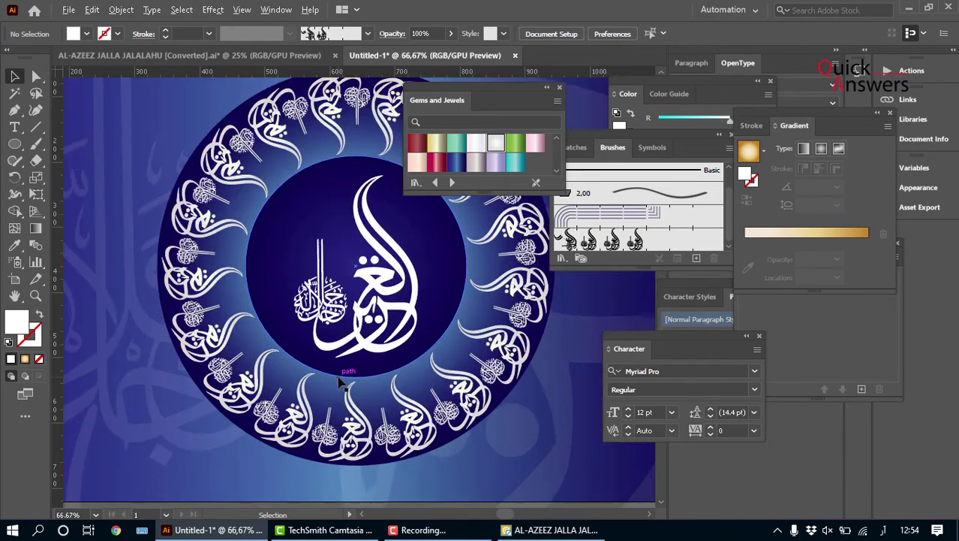
left_click(259, 240)
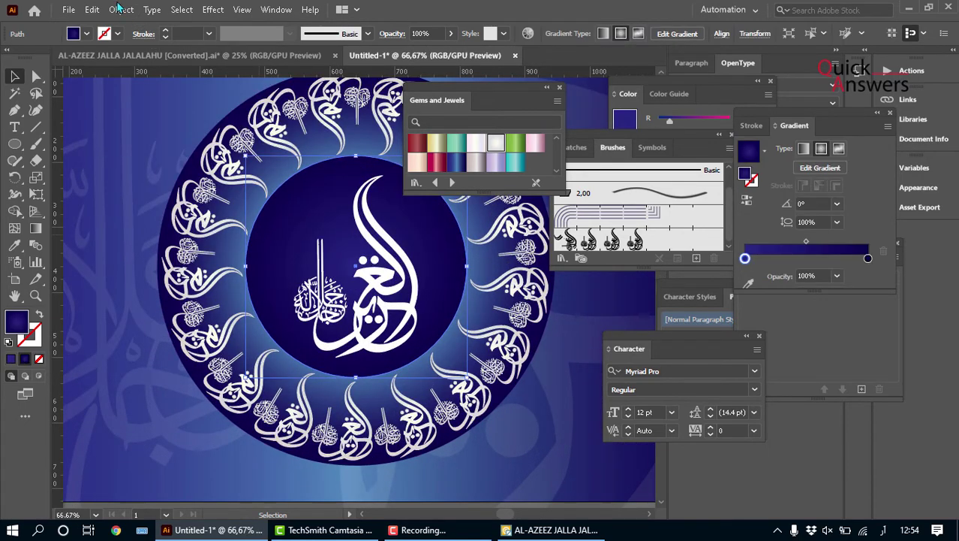
left_click(166, 31)
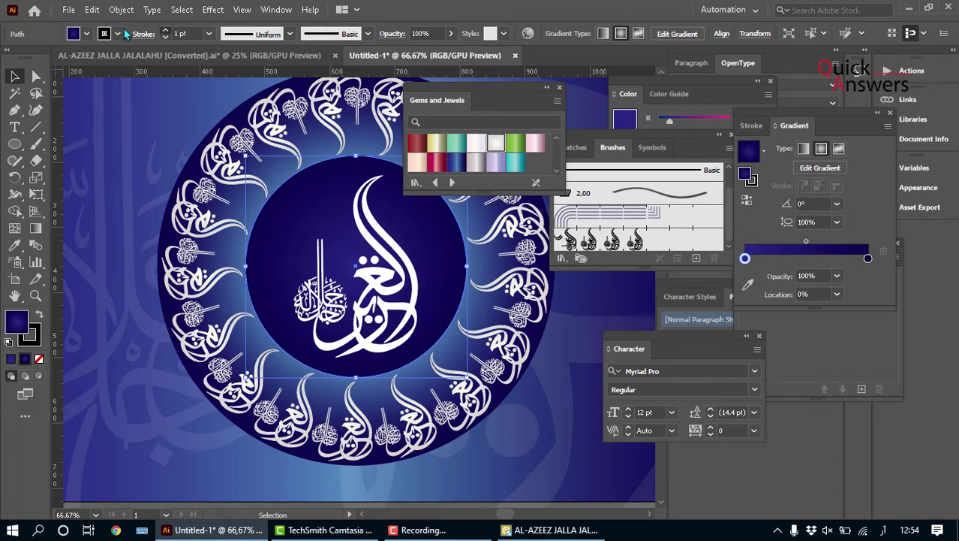
left_click(117, 34)
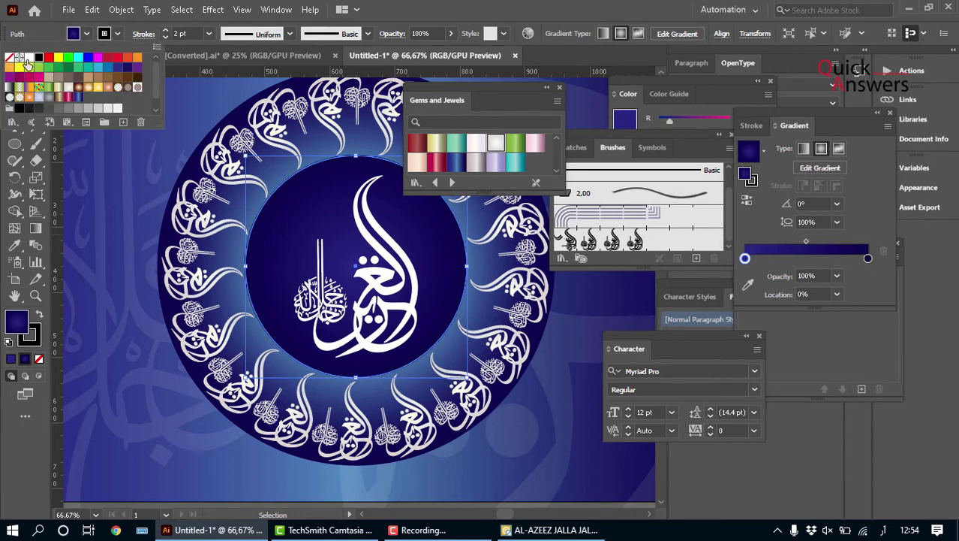
left_click(29, 58)
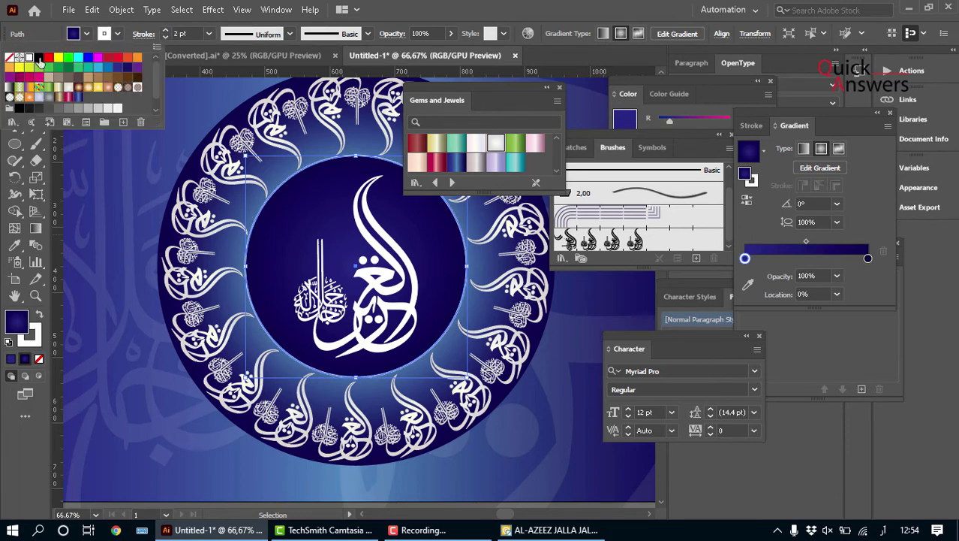
left_click(165, 31)
left_click(165, 31)
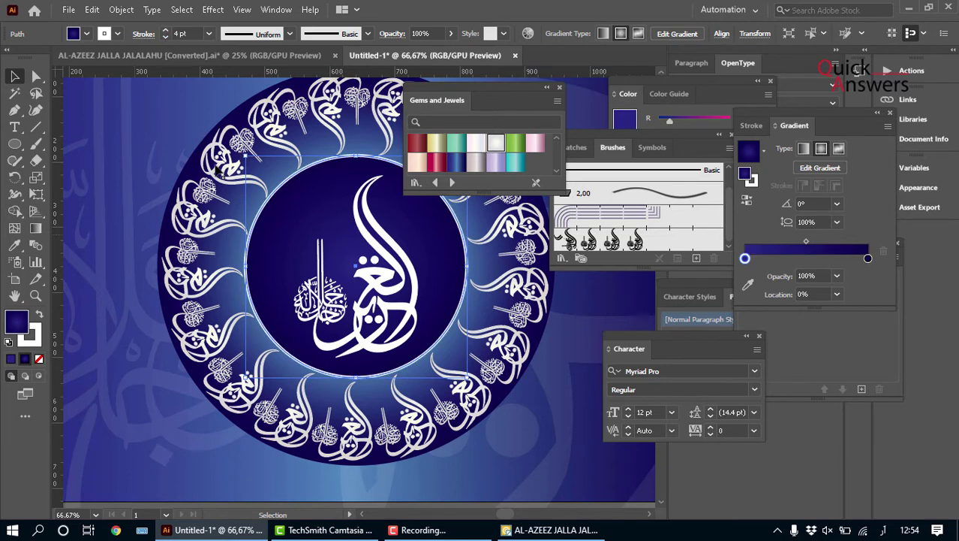
left_click(165, 150)
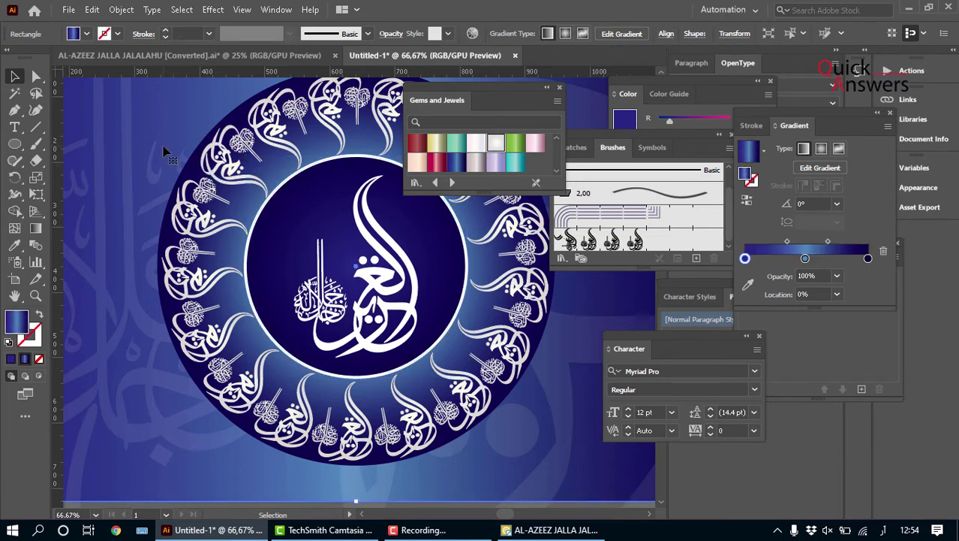
Step: Give the outer circle a white stroke of 1 pt
key("ctrl+minus")
scroll(253, 159, "up", 3)
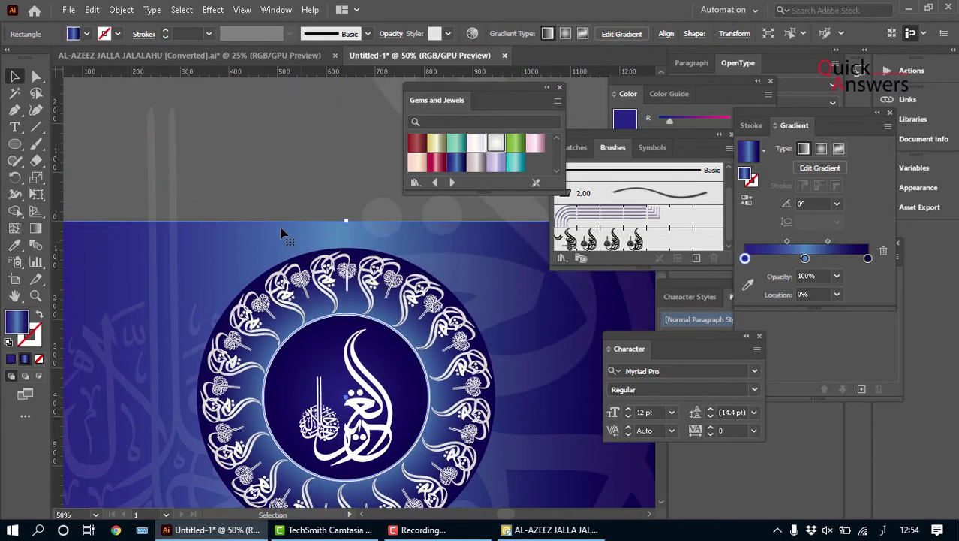
left_click(253, 159)
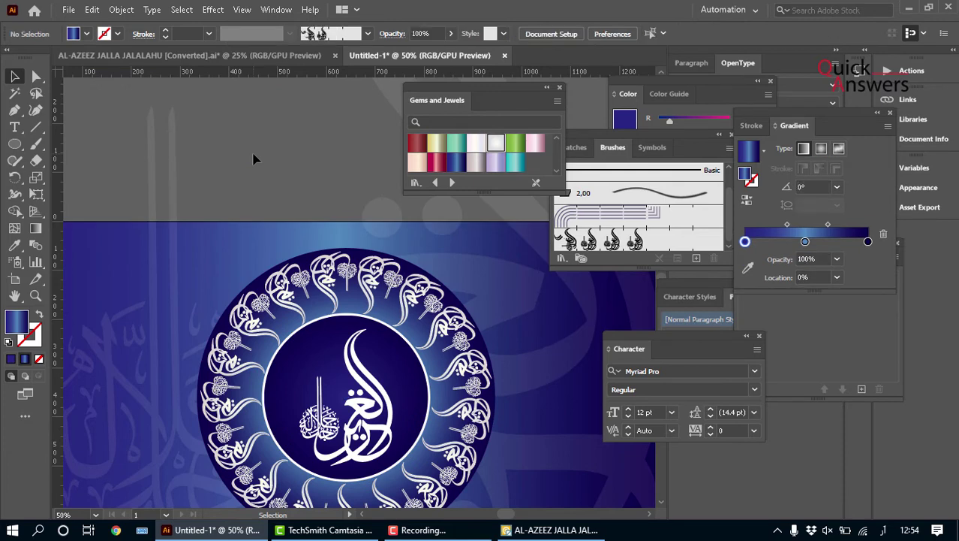
scroll(308, 150, "down", 3)
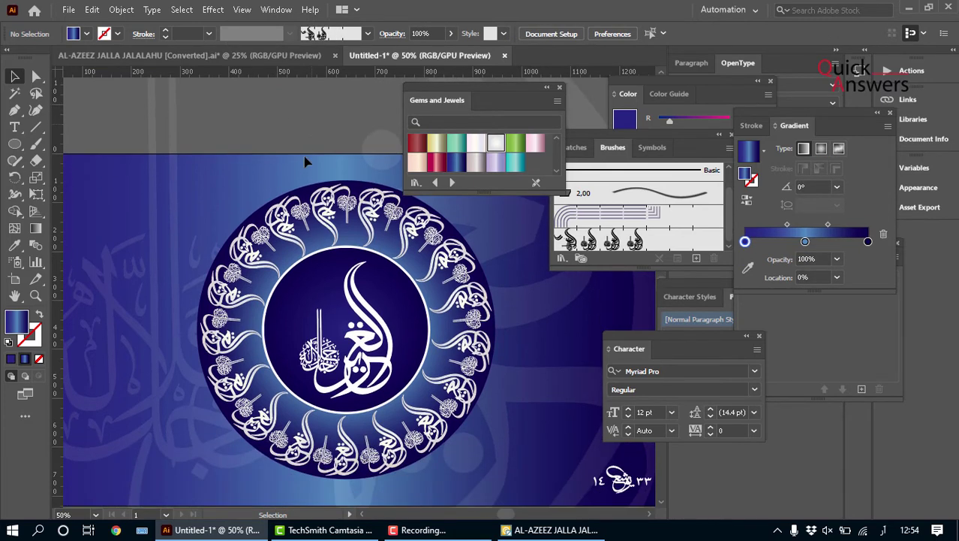
left_click(361, 189)
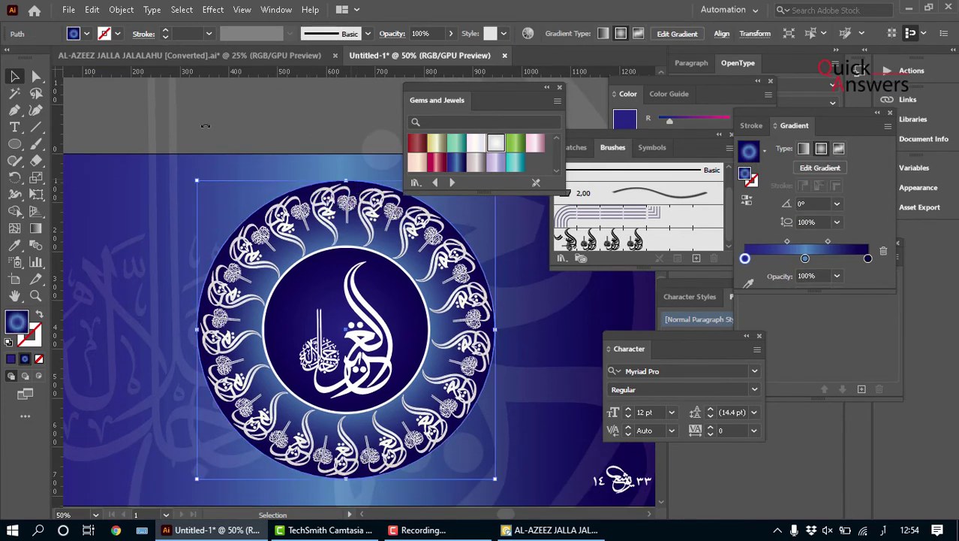
left_click(166, 31)
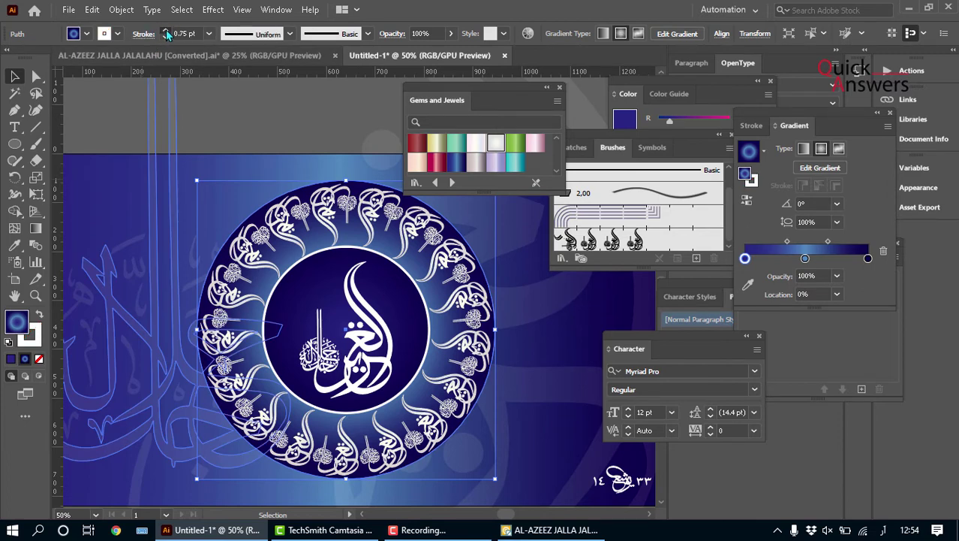
left_click(167, 32)
left_click(254, 126)
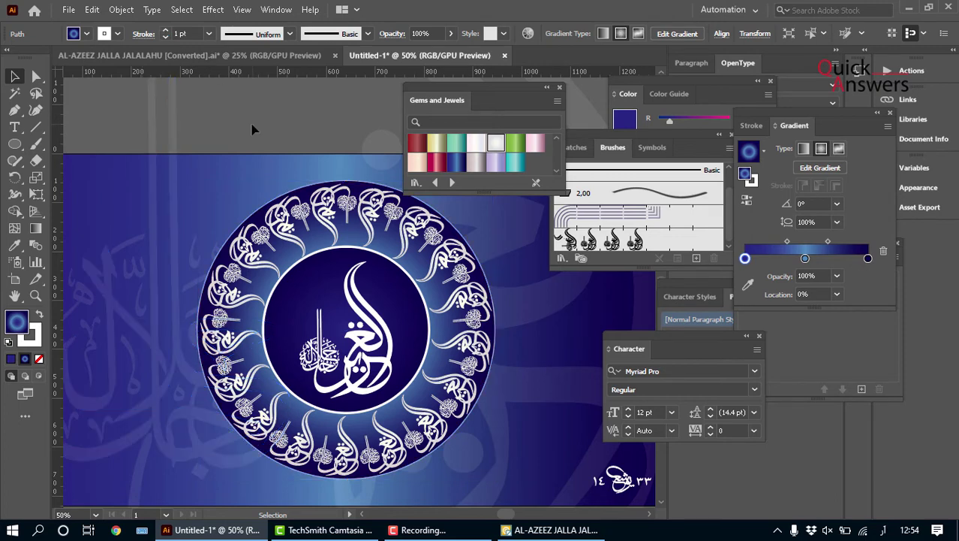
Step: Set the inner circle's stroke weight to 3 pt
left_click(306, 279)
left_click(164, 31)
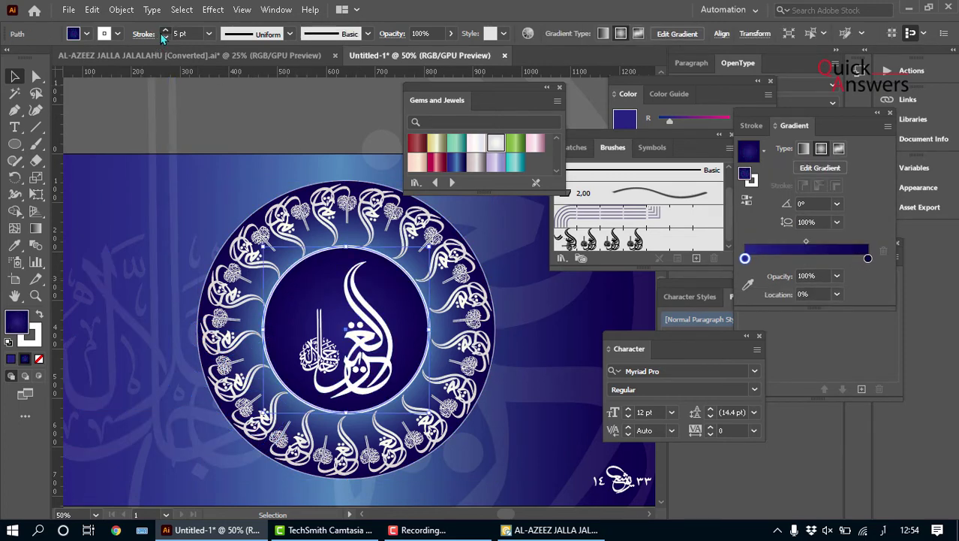
left_click(164, 37)
left_click(165, 37)
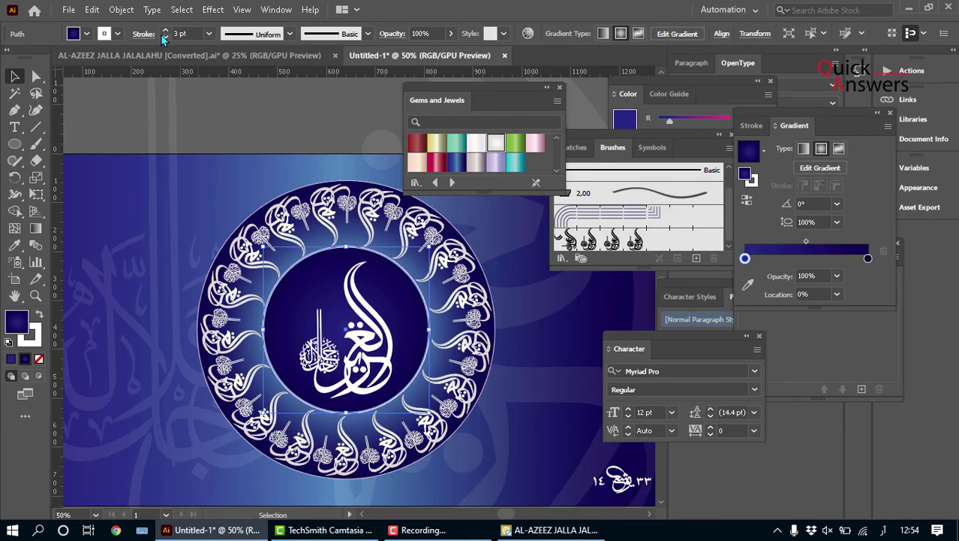
left_click(292, 135)
scroll(294, 135, "down", 1)
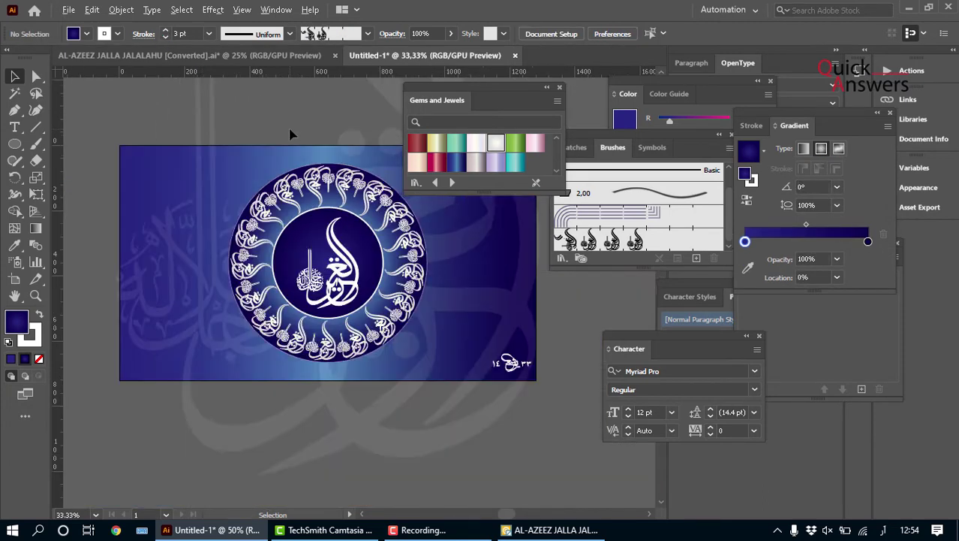
Step: Scale the calligraphy ring down slightly about its center, leaving a margin inside the outer circle's edge
scroll(375, 255, "up", 2)
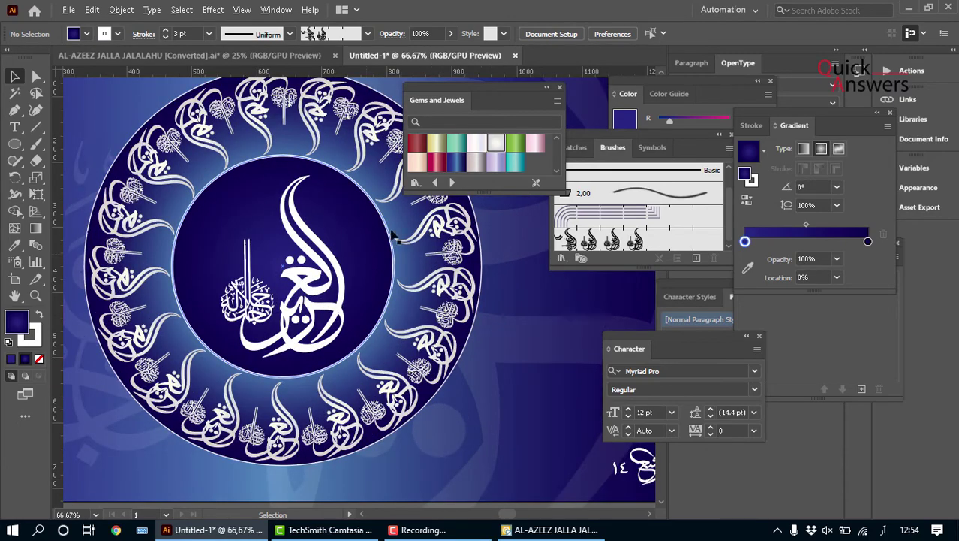
left_click(434, 238)
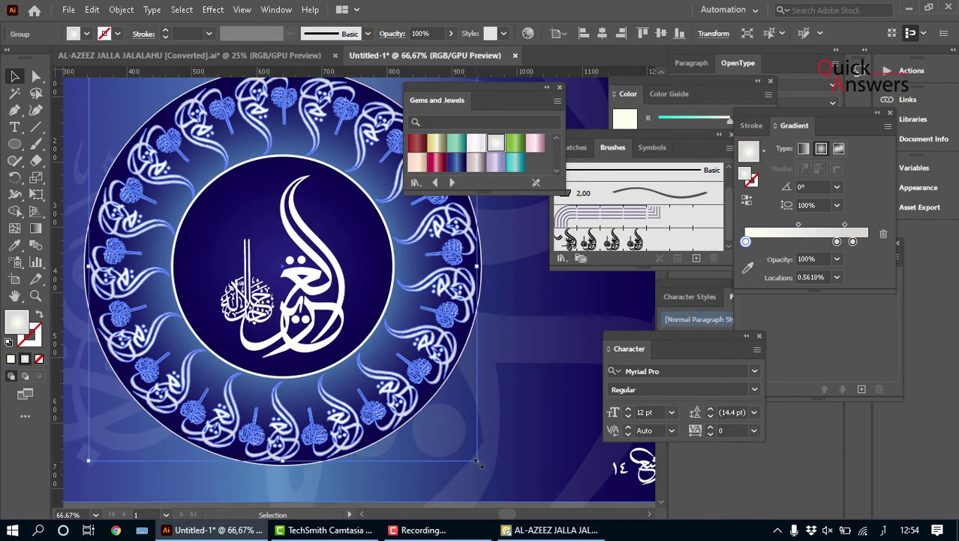
left_click_drag(478, 461, 408, 424)
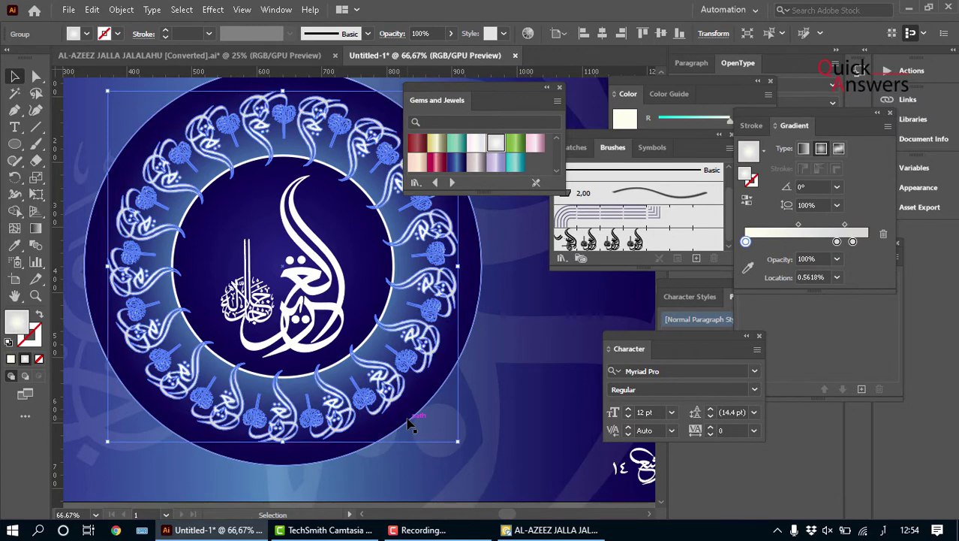
left_click(387, 232)
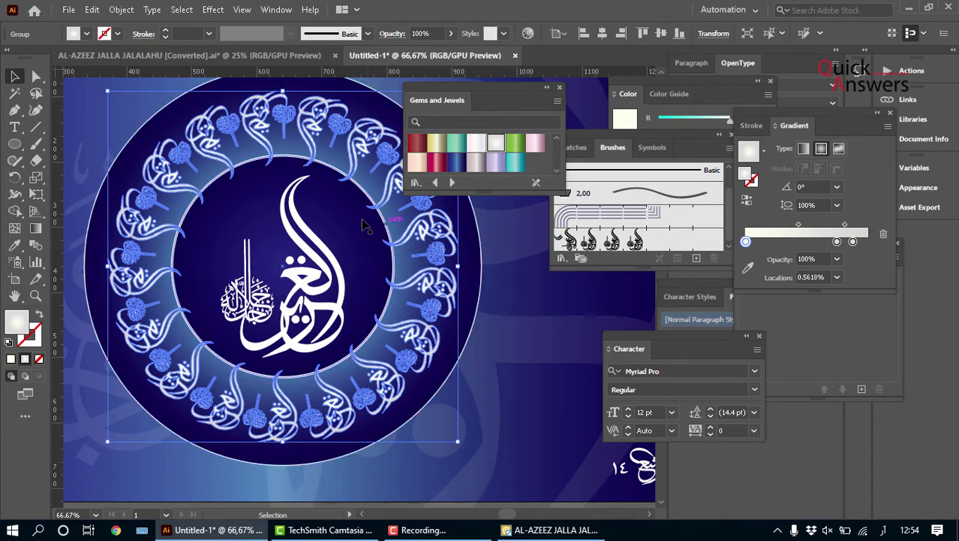
Step: Copy the dark blue inner circle and paste a duplicate of it
left_click(357, 225)
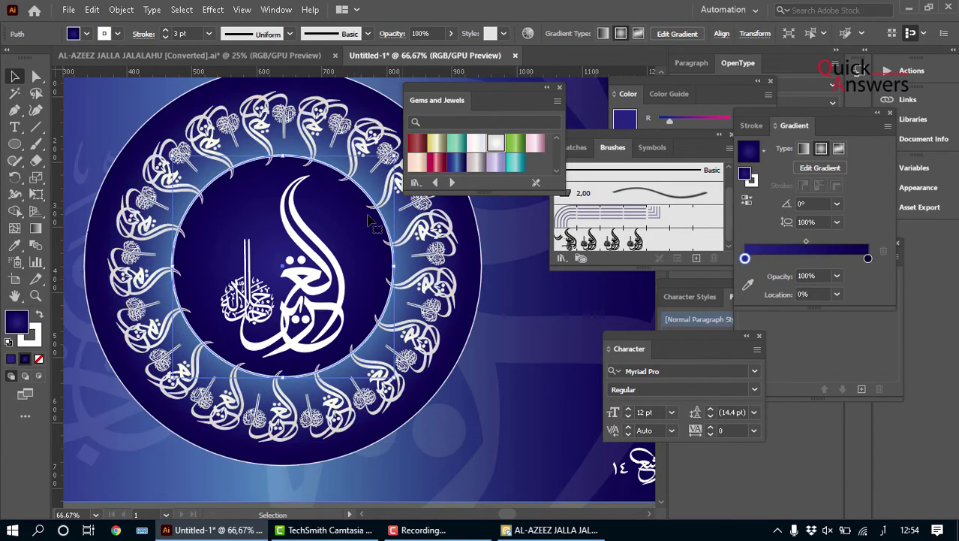
left_click(92, 9)
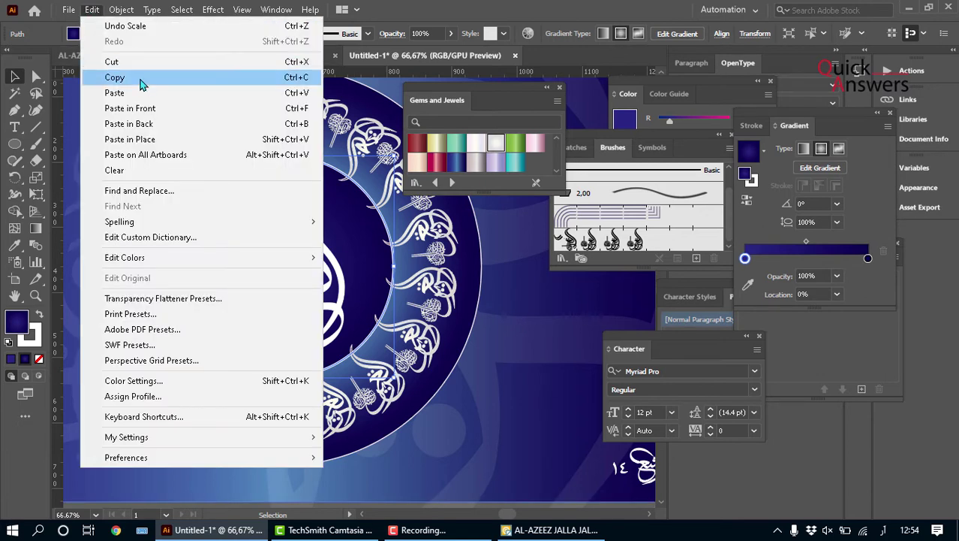
left_click(141, 81)
left_click(92, 9)
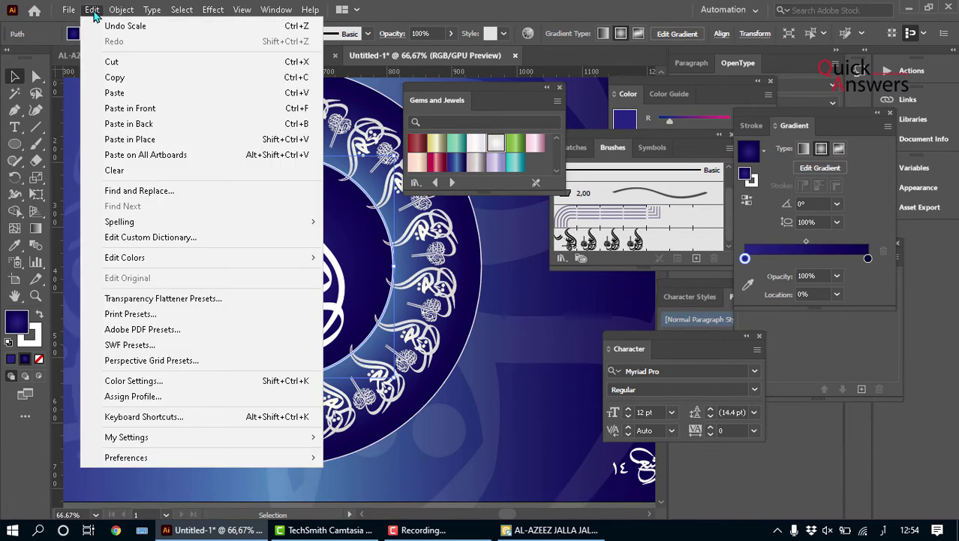
left_click(155, 94)
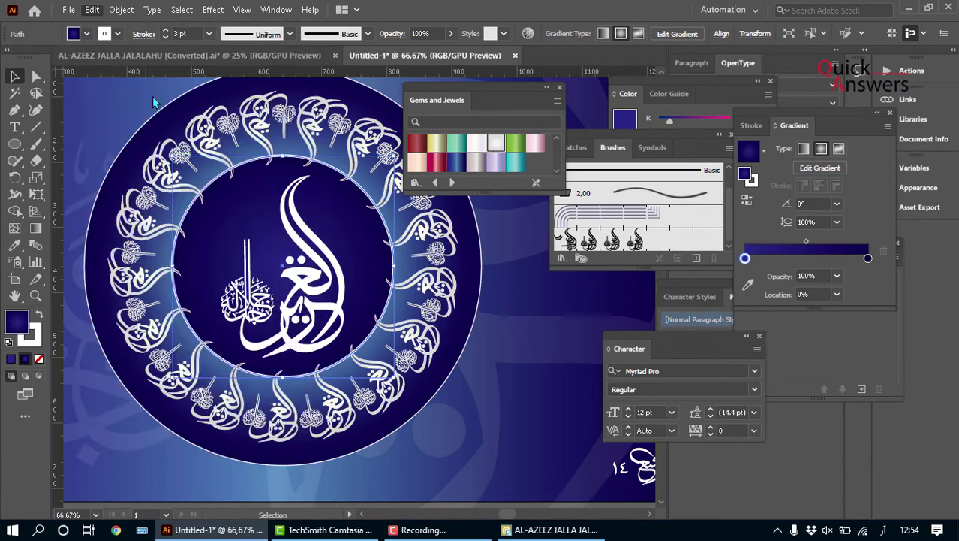
Step: Center the pasted circle horizontally and vertically, and scale it down about its center to sit just inside the original inner circle
left_click(722, 34)
left_click(605, 73)
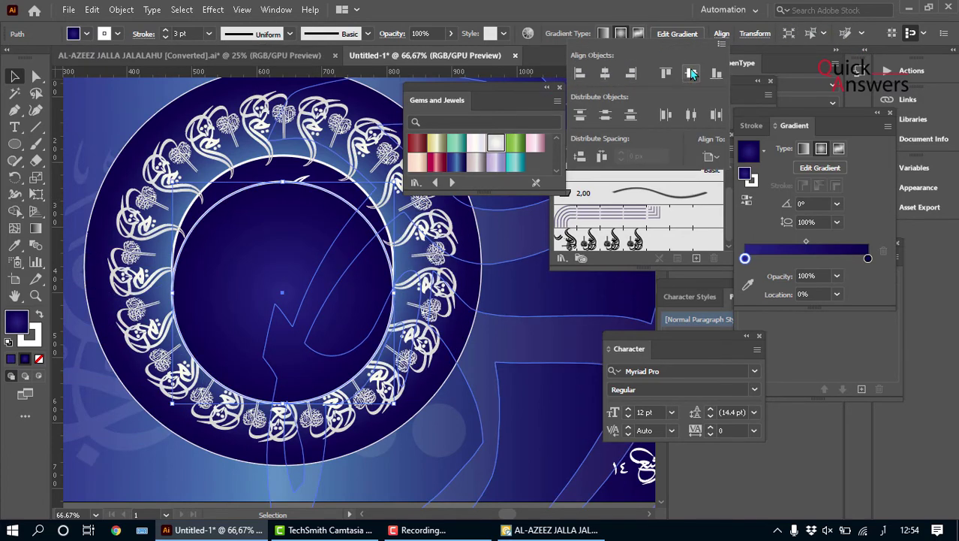
left_click(691, 73)
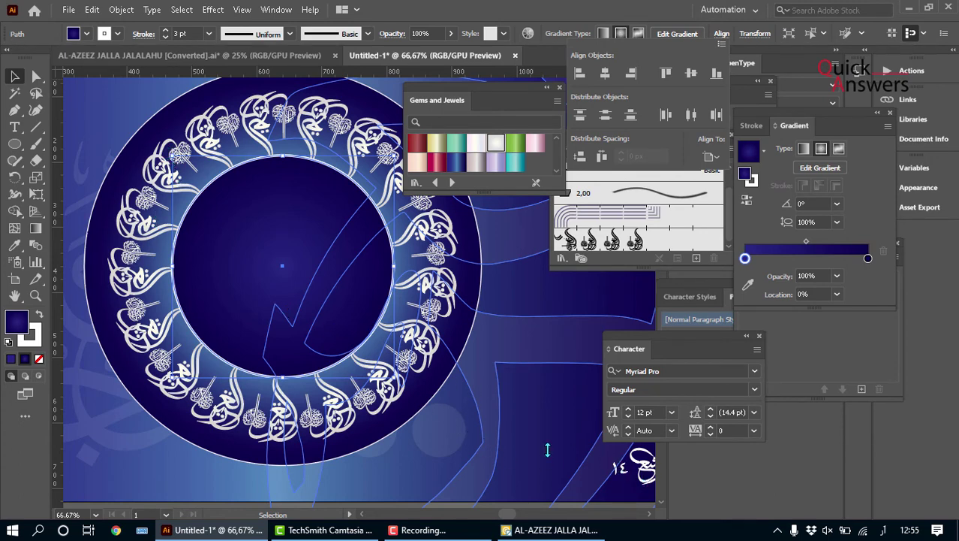
left_click(321, 317)
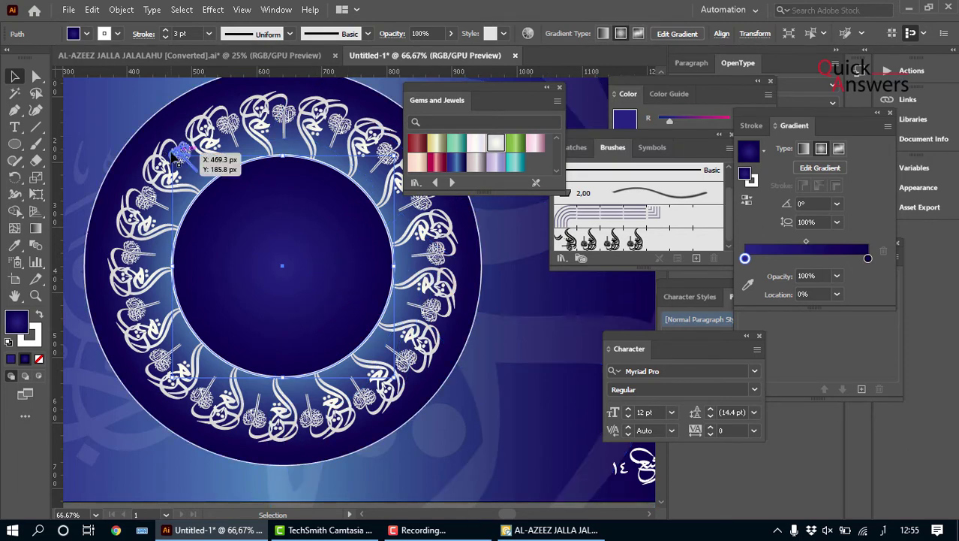
left_click_drag(172, 154, 190, 176)
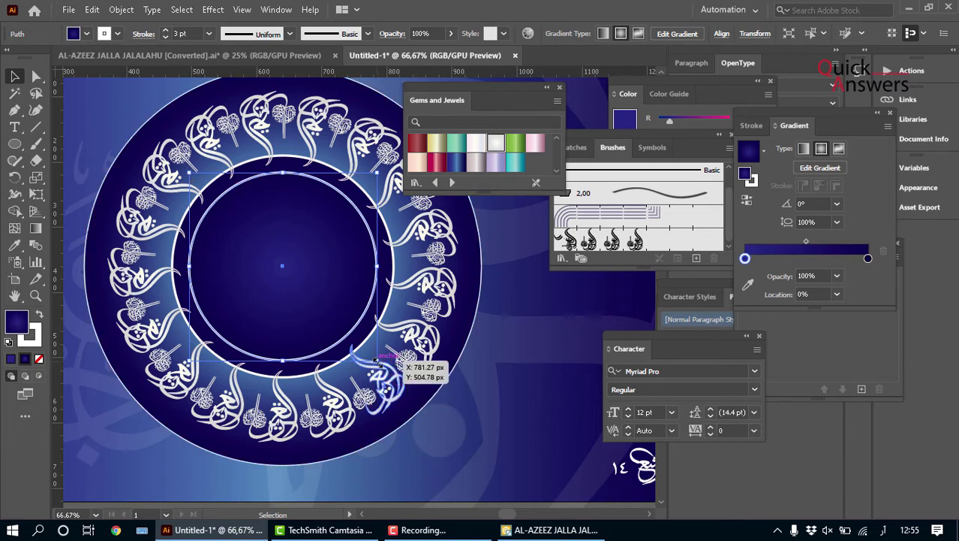
left_click_drag(378, 362, 395, 368)
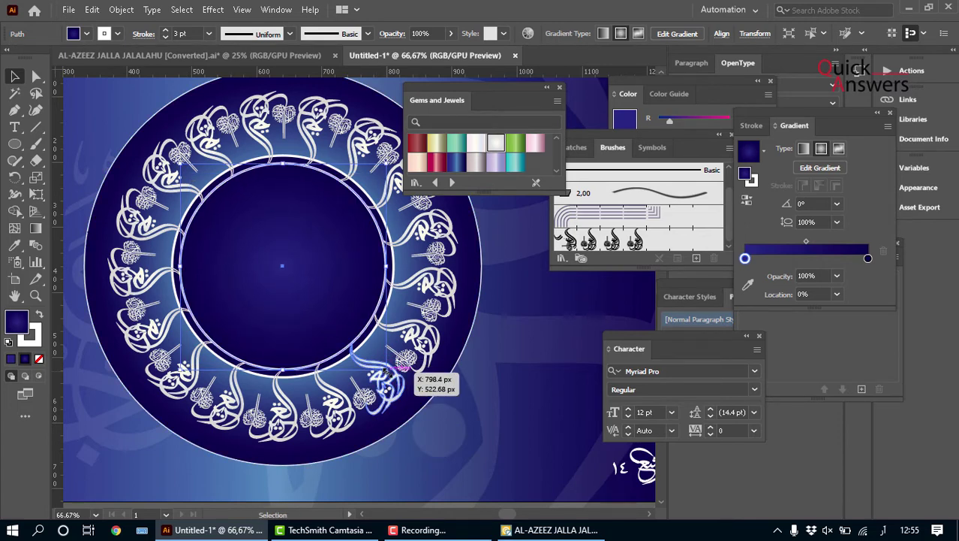
Step: Send the smaller circle copy, calligraphy ring, outer circle and background rectangle to the back together
left_click(454, 300, "shift")
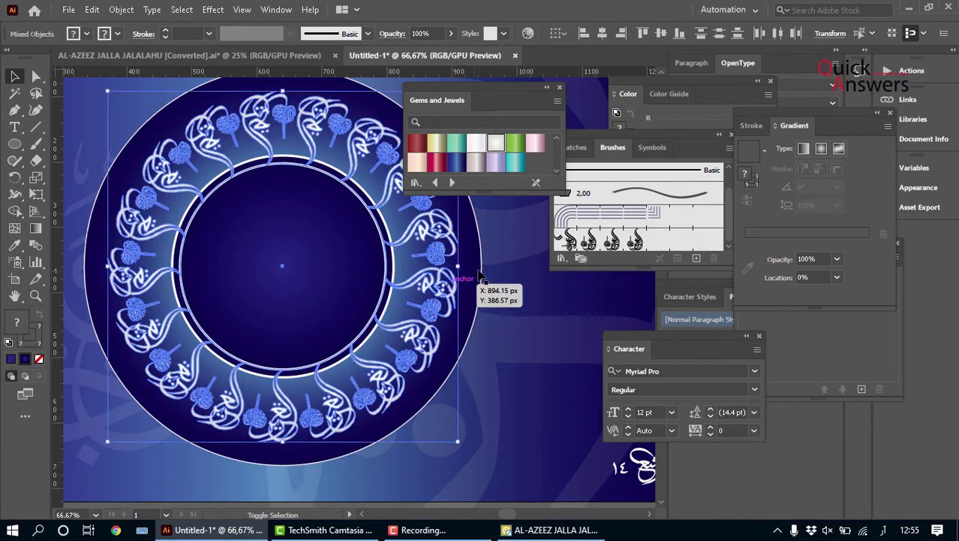
left_click(538, 301, "shift")
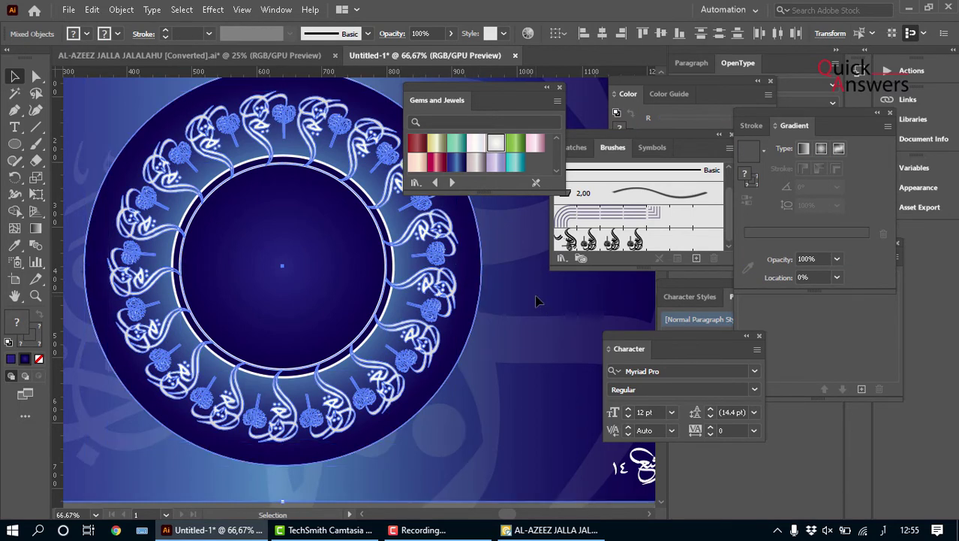
right_click(538, 294)
mouse_move(545, 223)
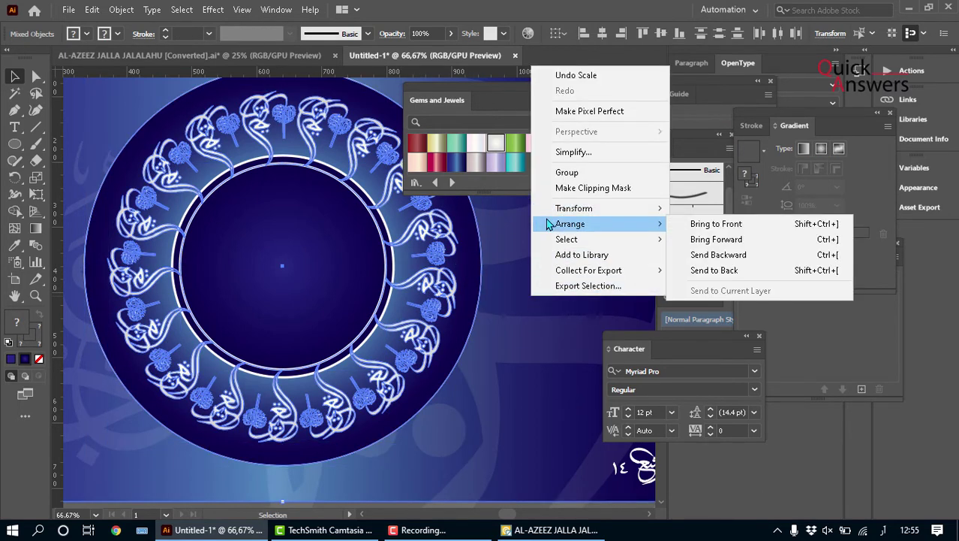
left_click(747, 270)
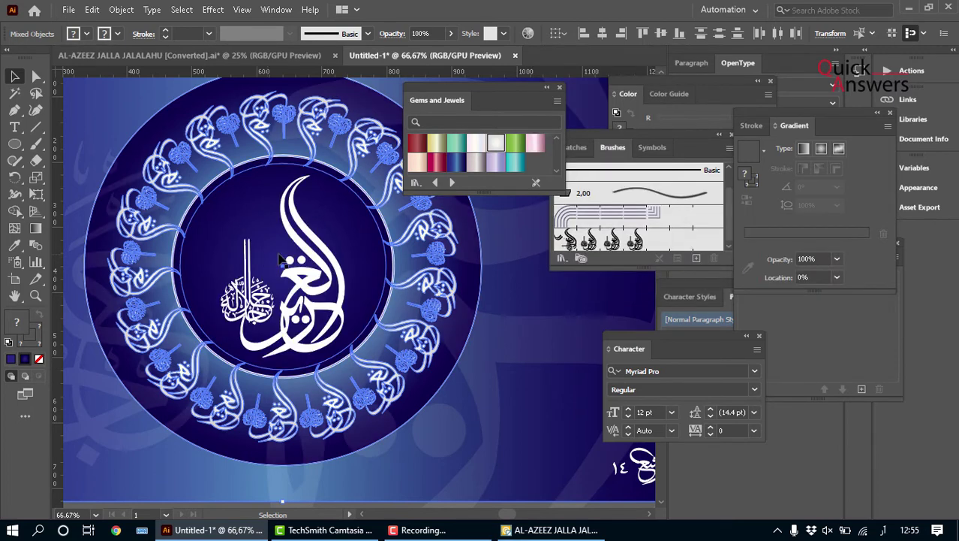
Step: Bring the smaller inner circle and central calligraphy to the front, along with the selected outer circle and background
left_click(350, 124)
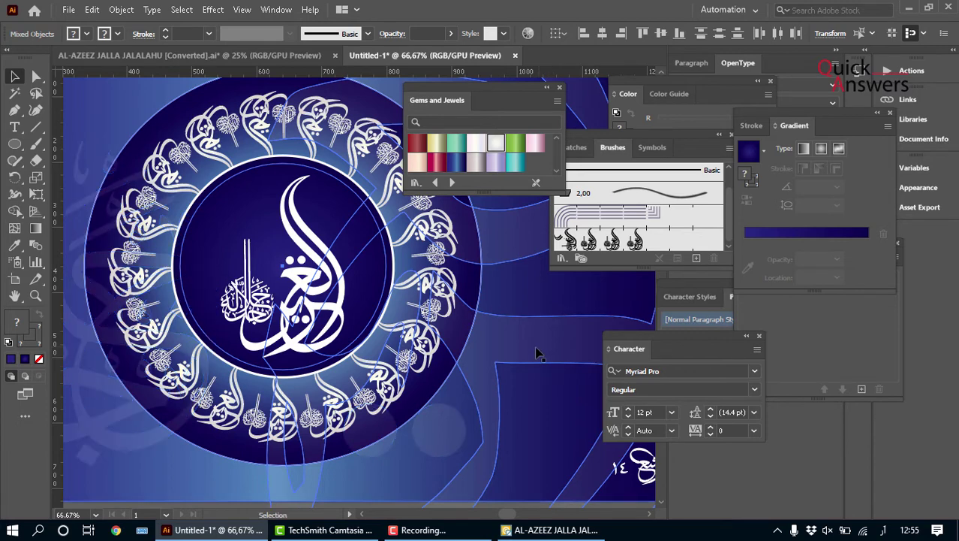
left_click(129, 242)
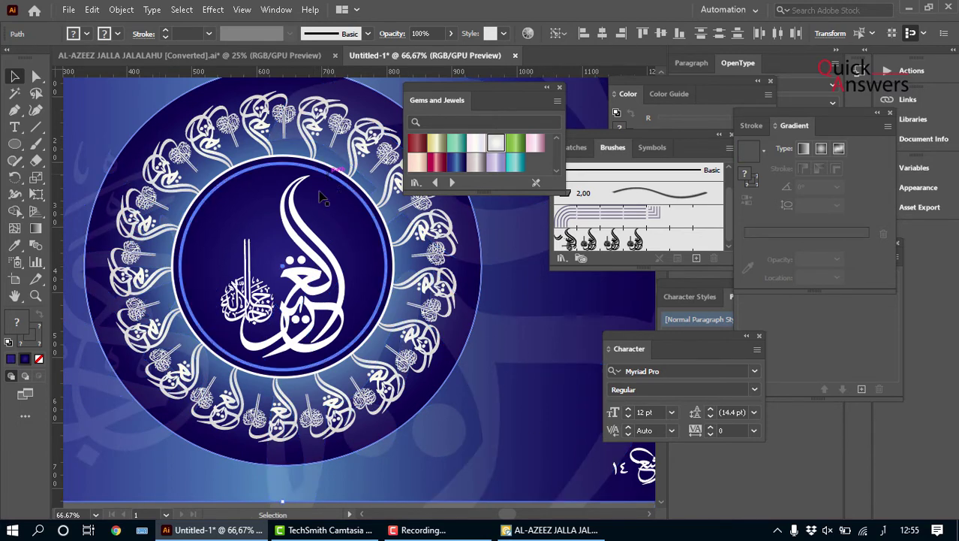
left_click(302, 223, "shift")
right_click(303, 223)
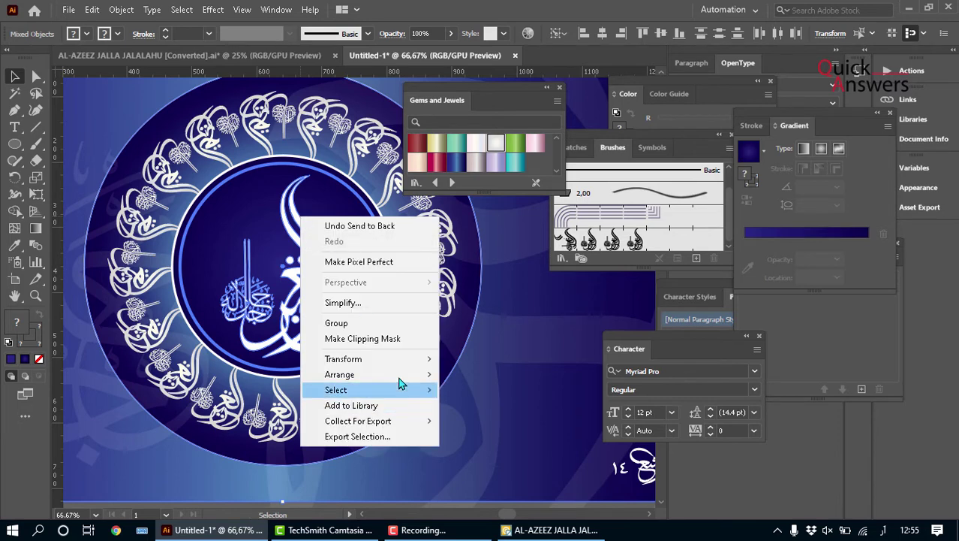
mouse_move(421, 374)
left_click(453, 374)
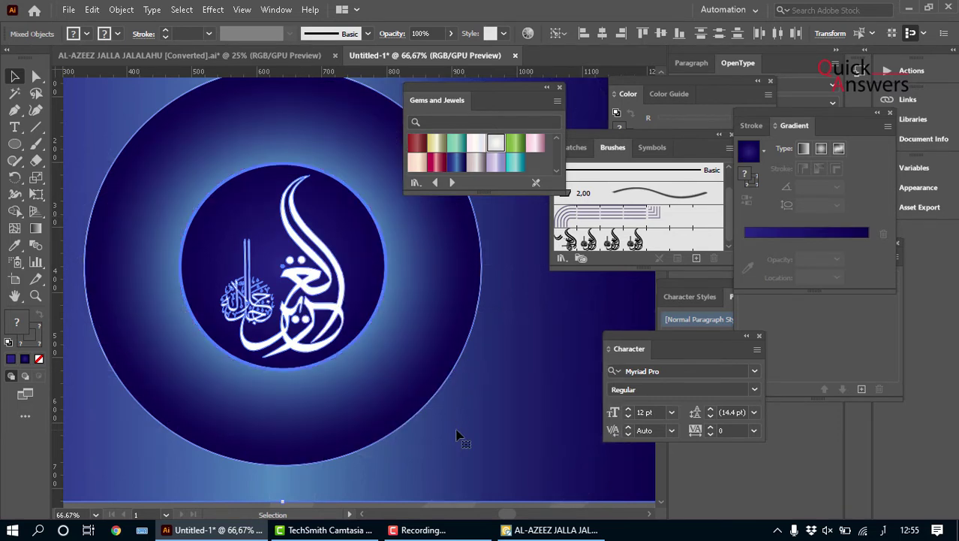
Step: Remove the small circle and central calligraphy from the selection, and send the outer circle and background to the back
scroll(408, 361, "down", 2)
scroll(408, 361, "down", 1)
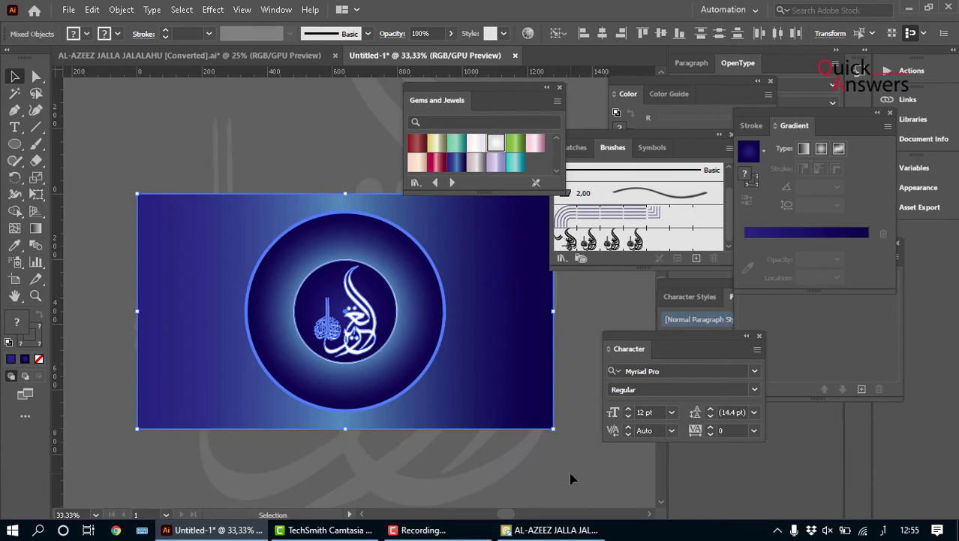
left_click(435, 381)
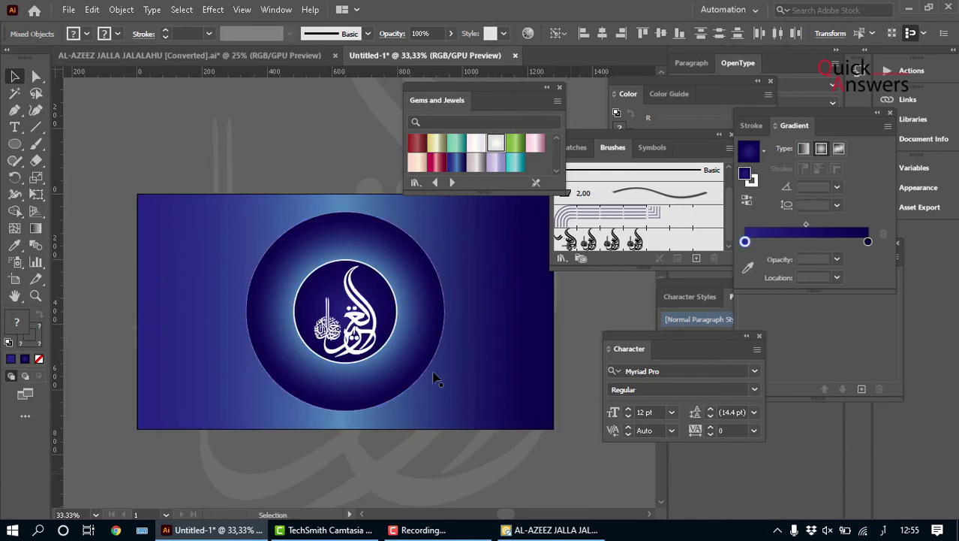
right_click(494, 405)
mouse_move(535, 335)
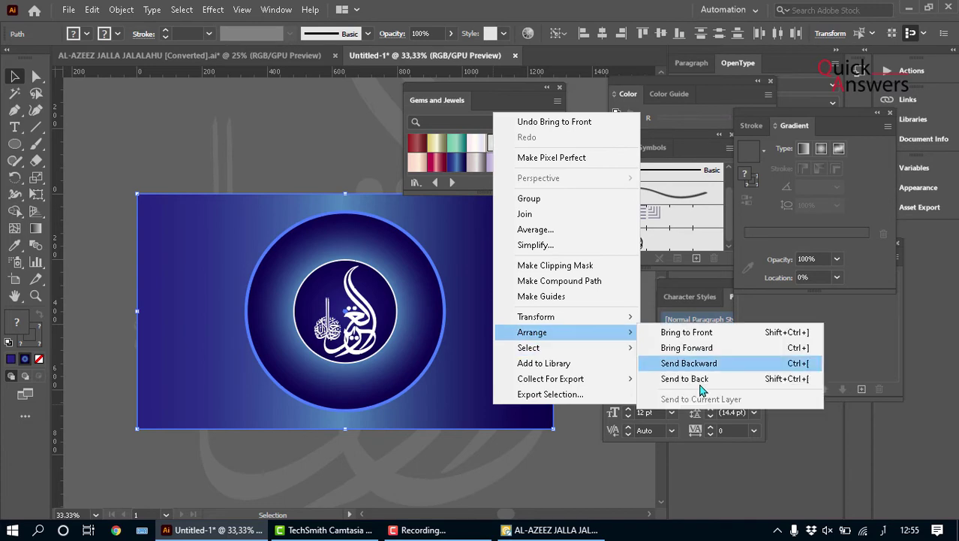
left_click(700, 385)
left_click(549, 485)
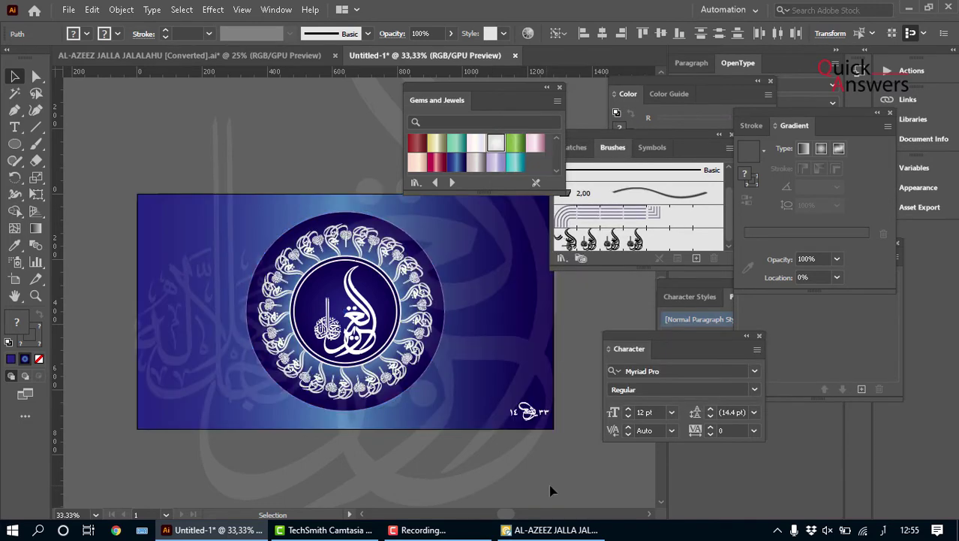
key("ctrl+1")
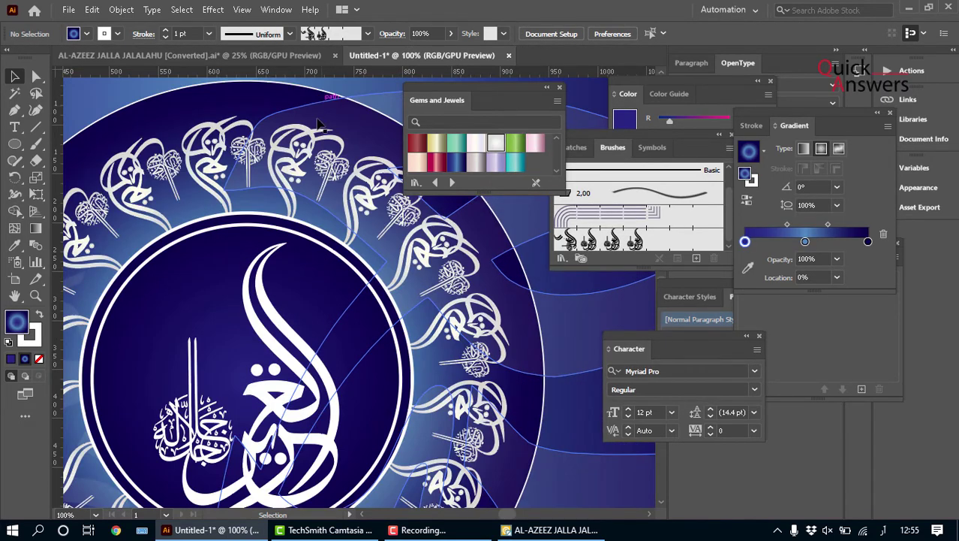
Step: Scale the white calligraphy ring up about its center until it almost reaches the edge of the outer circle
left_click(309, 143)
key("ctrl+minus")
key("ctrl+minus")
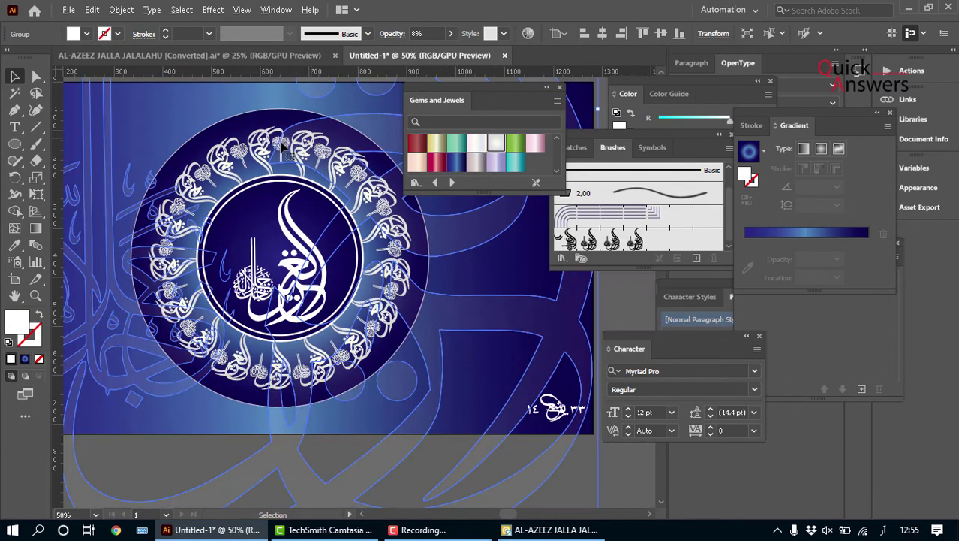
key("period")
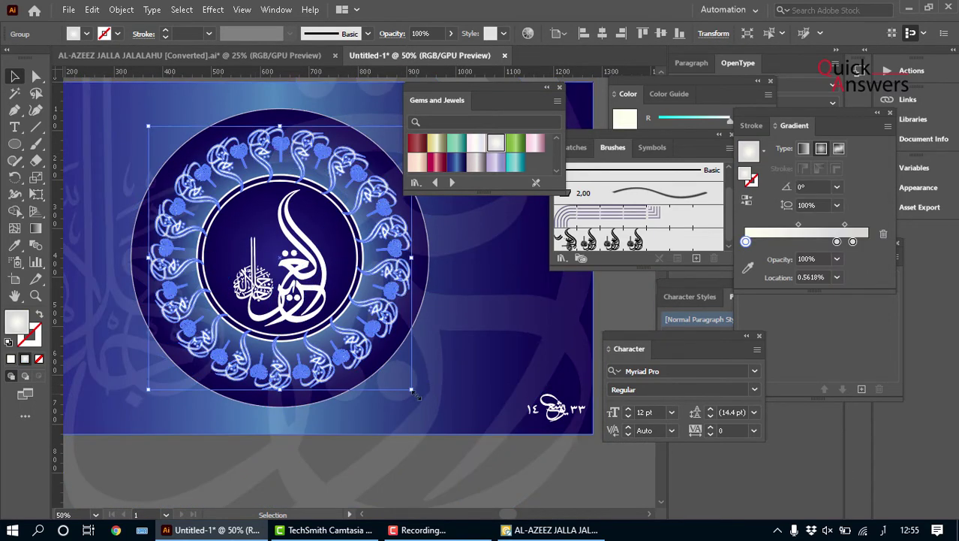
left_click_drag(412, 390, 424, 406)
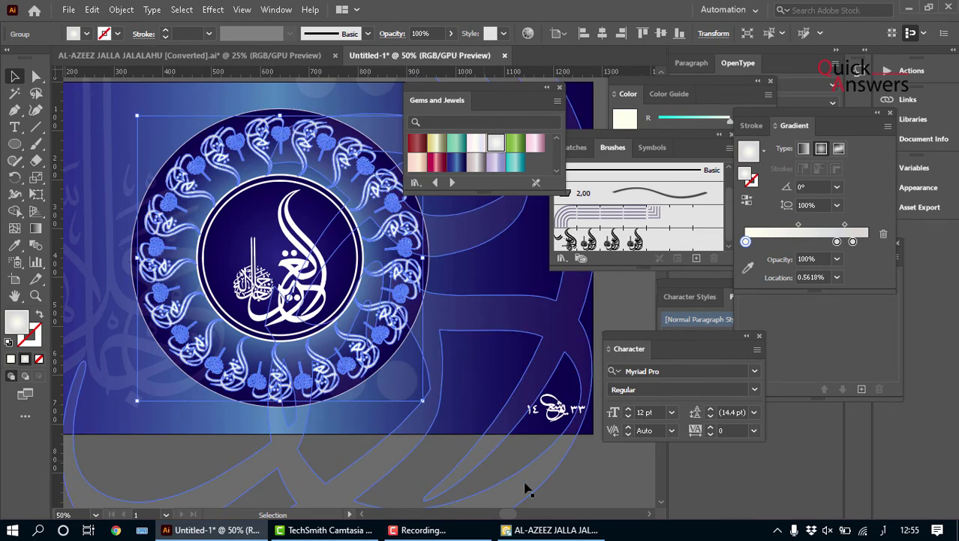
left_click(594, 480)
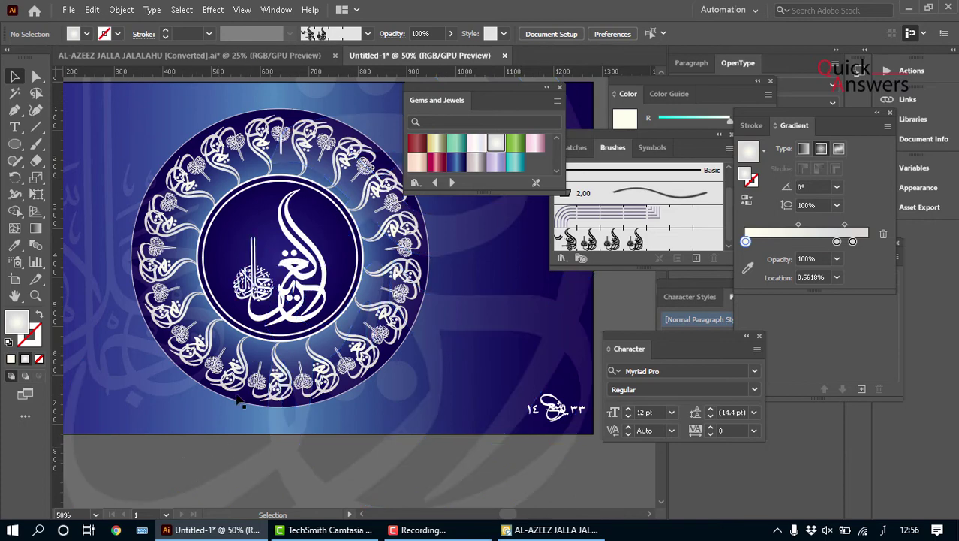
Step: Scale the calligraphy ring down slightly about its center to leave a small margin inside the outer circle
left_click(336, 384)
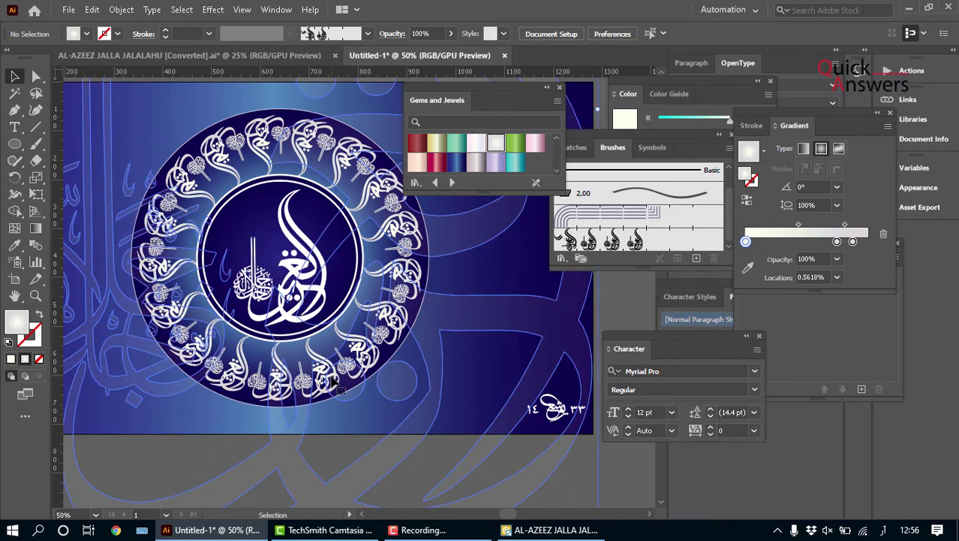
left_click(407, 306)
left_click_drag(424, 400, 419, 395)
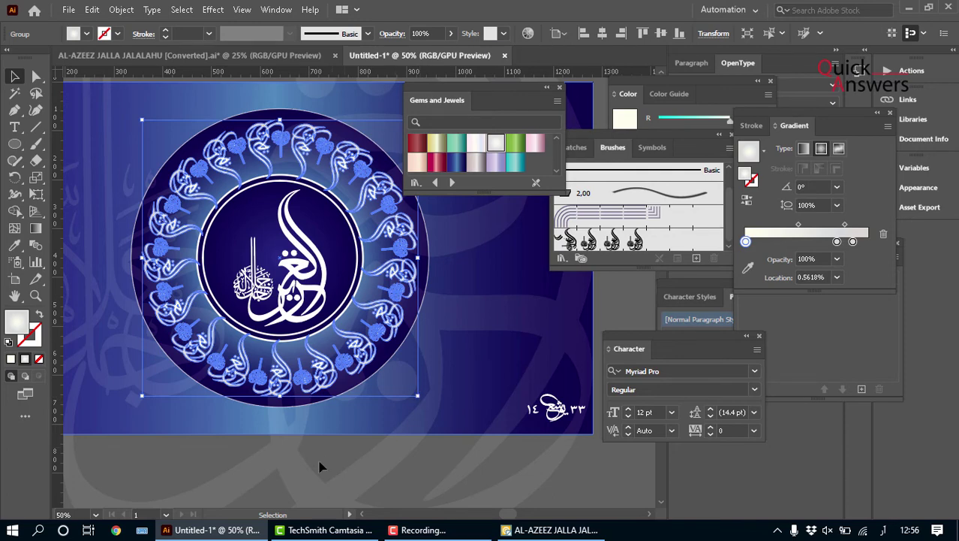
left_click(343, 471)
scroll(311, 429, "down", 1)
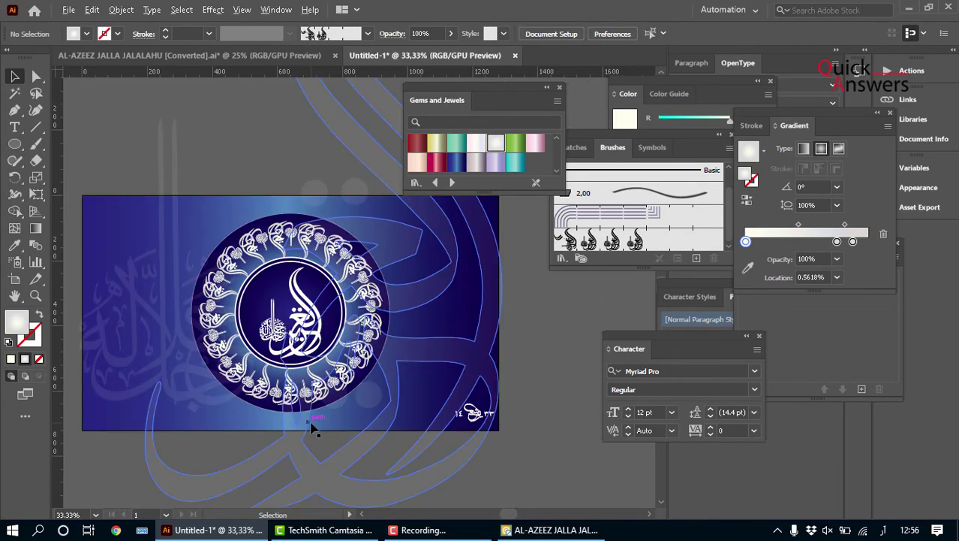
scroll(386, 197, "up", 3)
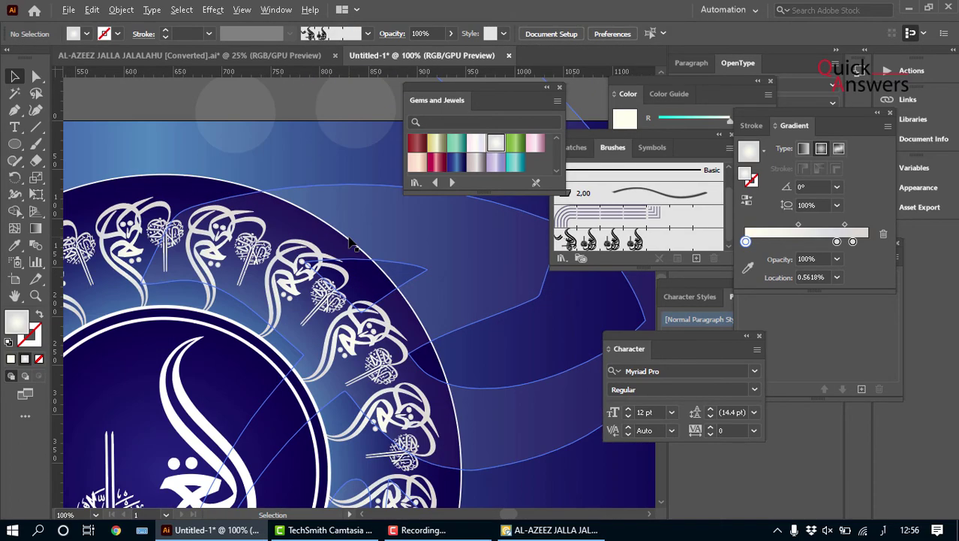
left_click(263, 300)
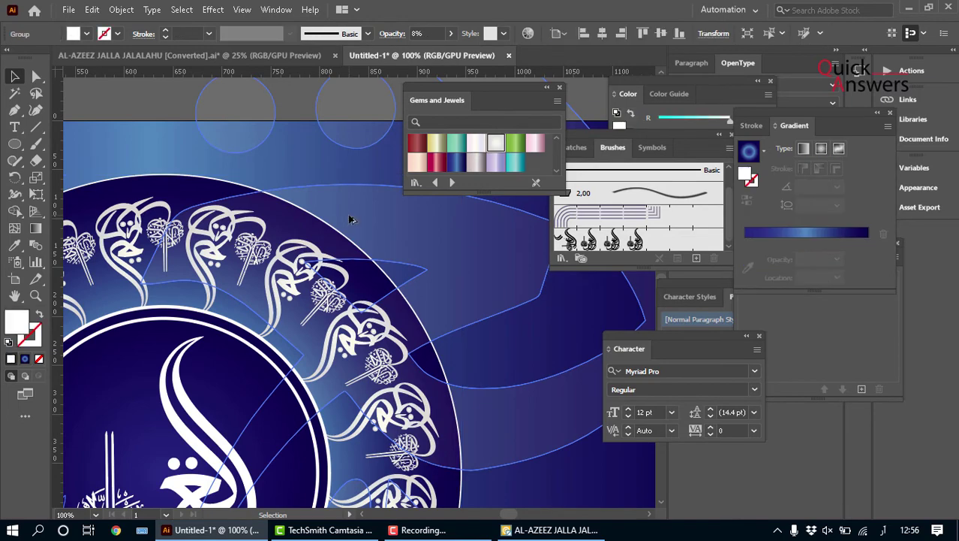
scroll(349, 218, "down", 2)
key("ctrl+a")
right_click(235, 180)
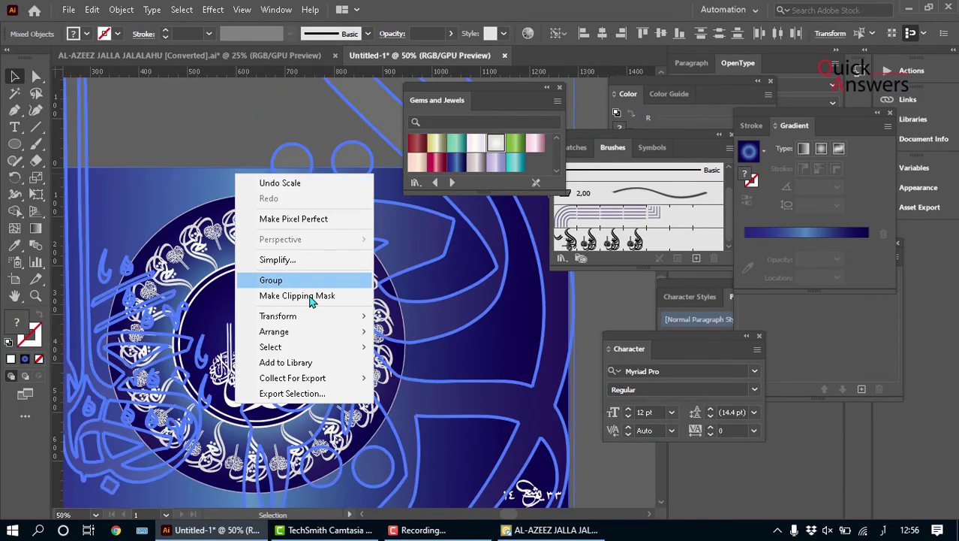
mouse_move(314, 335)
left_click(444, 372)
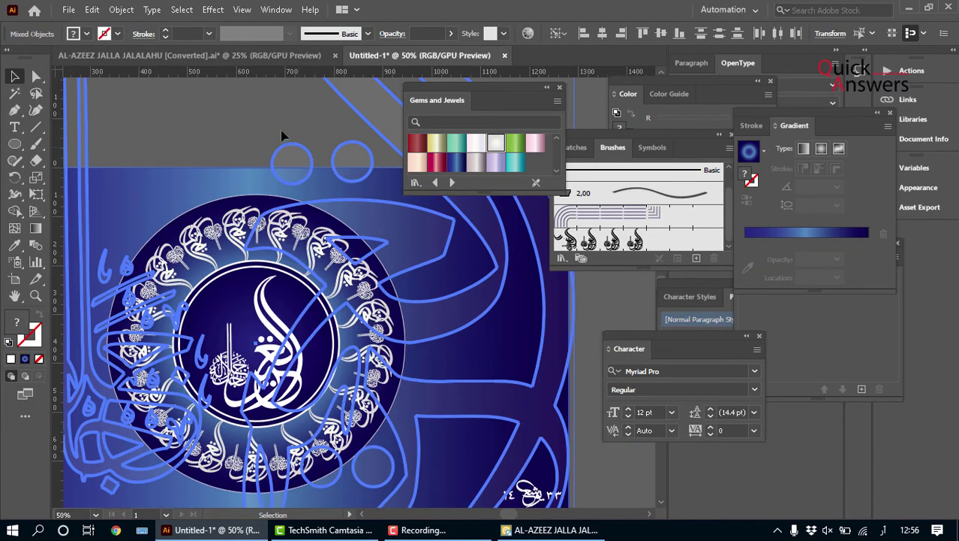
left_click(252, 118)
scroll(250, 120, "down", 1)
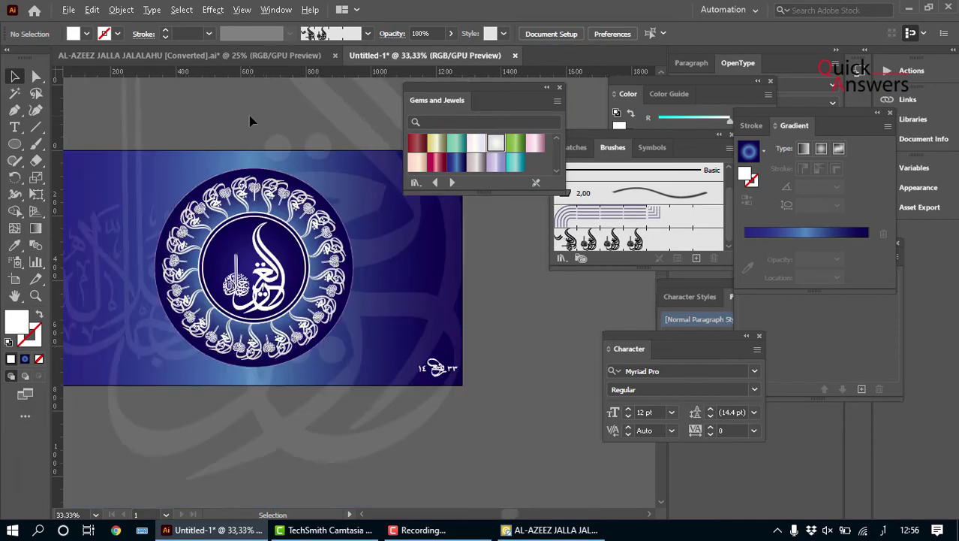
Step: Try bottom alignment for the enlarged watermark calligraphy, and align it to the vertical center of the artboard
scroll(252, 119, "down", 1)
left_click_drag(310, 120, 384, 211)
left_click(659, 34)
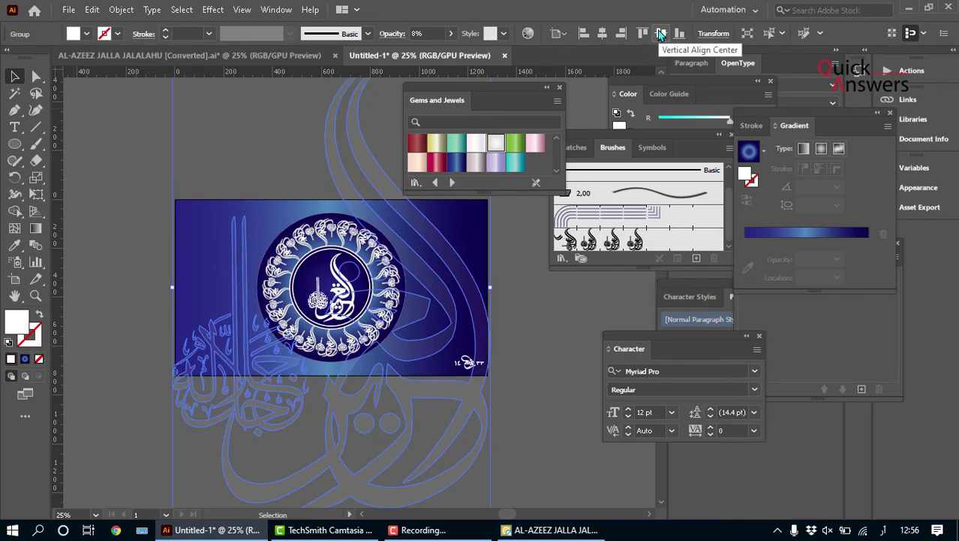
left_click(680, 34)
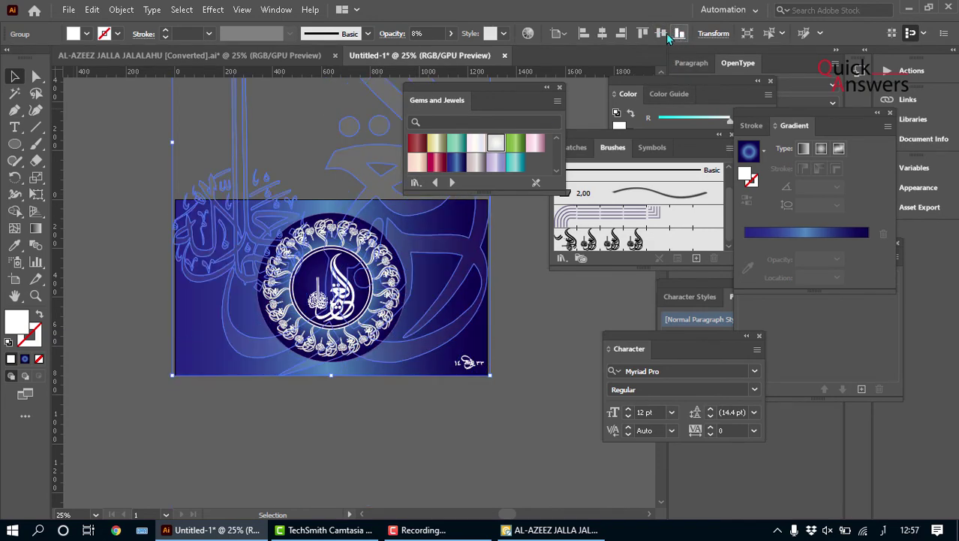
left_click(660, 34)
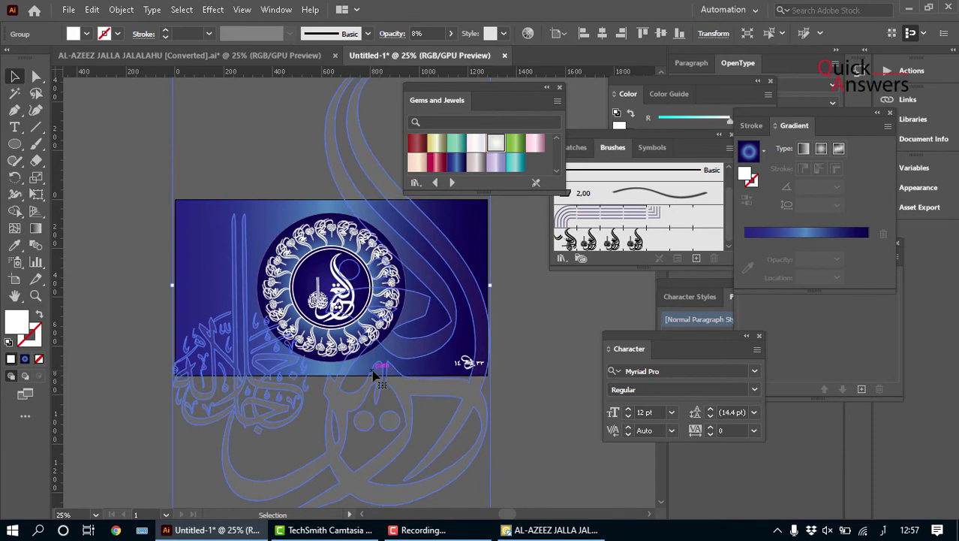
Step: Nudge the watermark calligraphy upward until its two upper dots sit just above the artboard's top edge
left_click_drag(373, 375, 373, 371)
key("shift+Up")
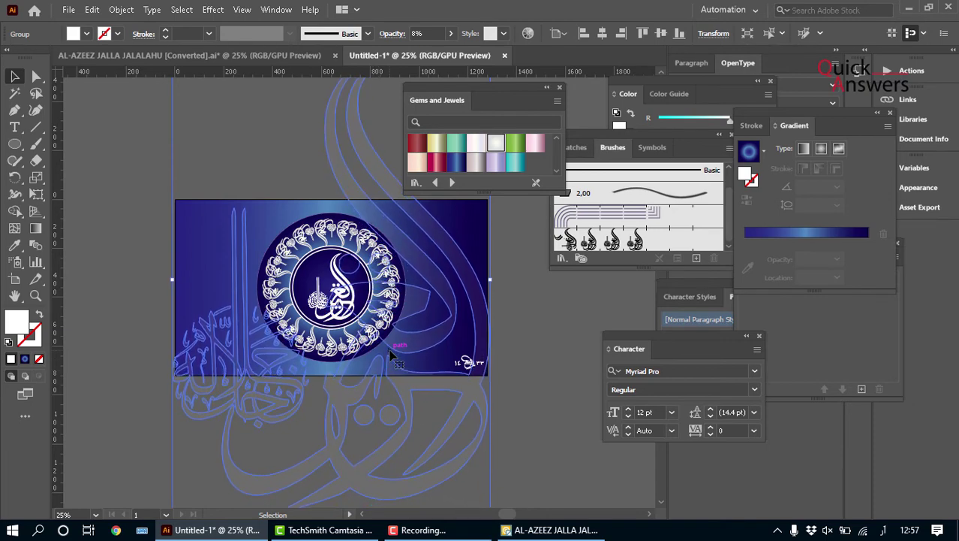
key("shift+Up")
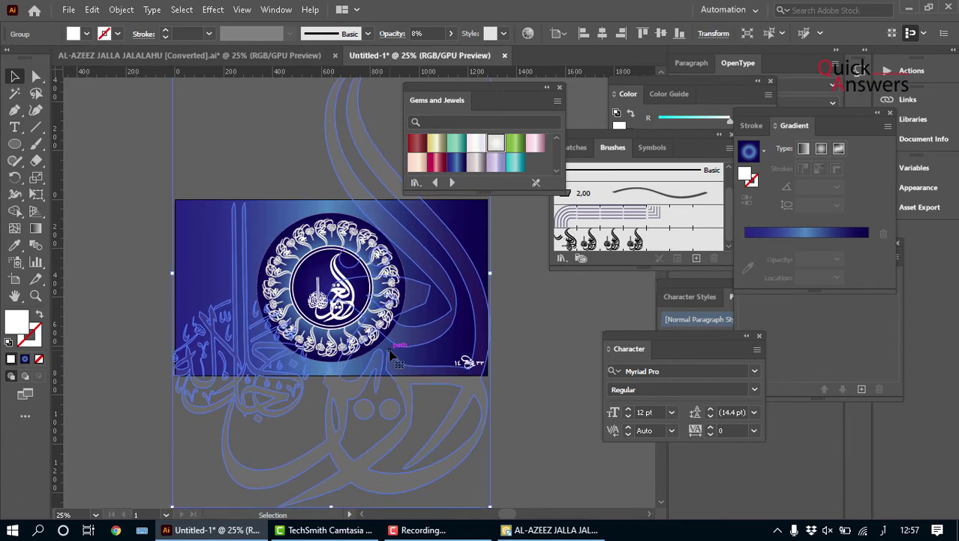
key("shift+Up")
key("shift+Up")
key("shift+Up")
key("shift+Up")
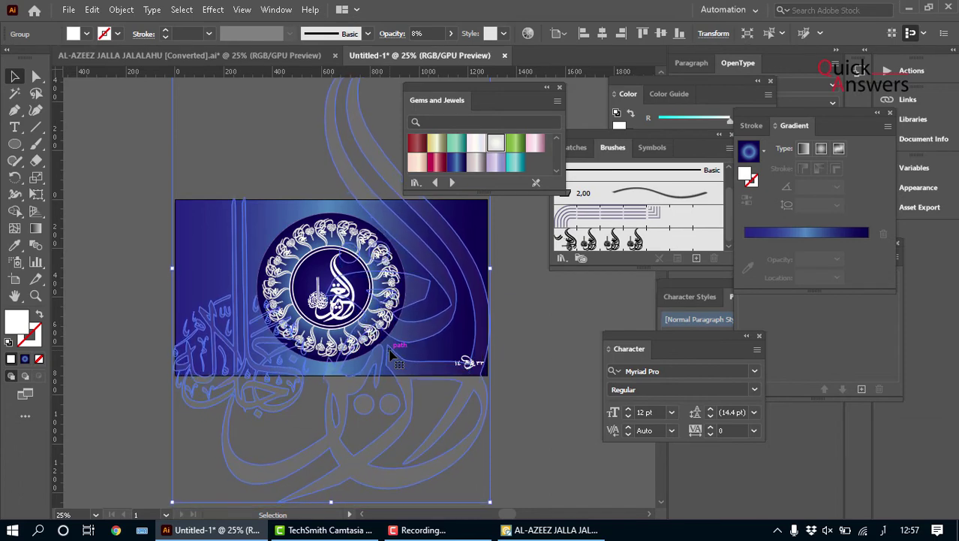
key("shift+Up")
key("shift+Up")
key("shift+Up")
key("shift+Up")
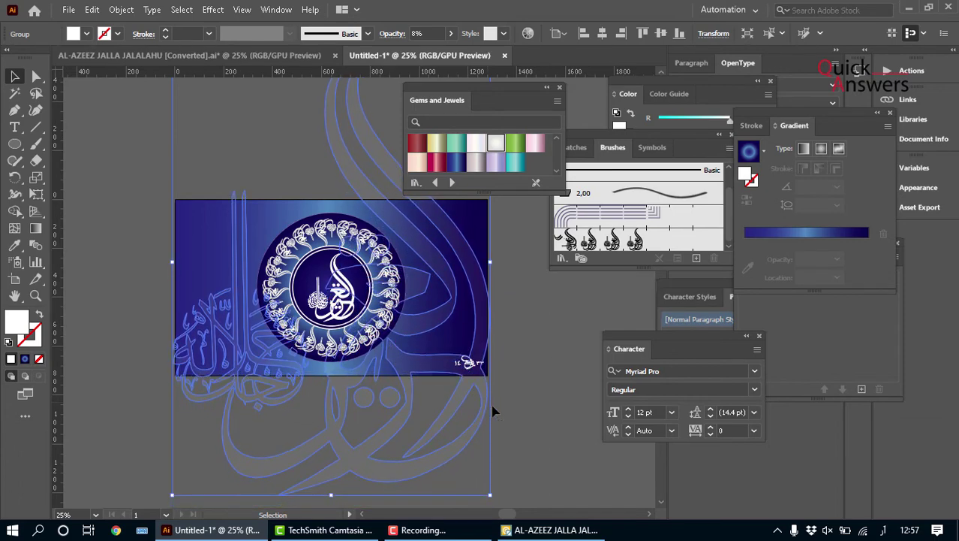
key("shift+Up")
key("shift+Up")
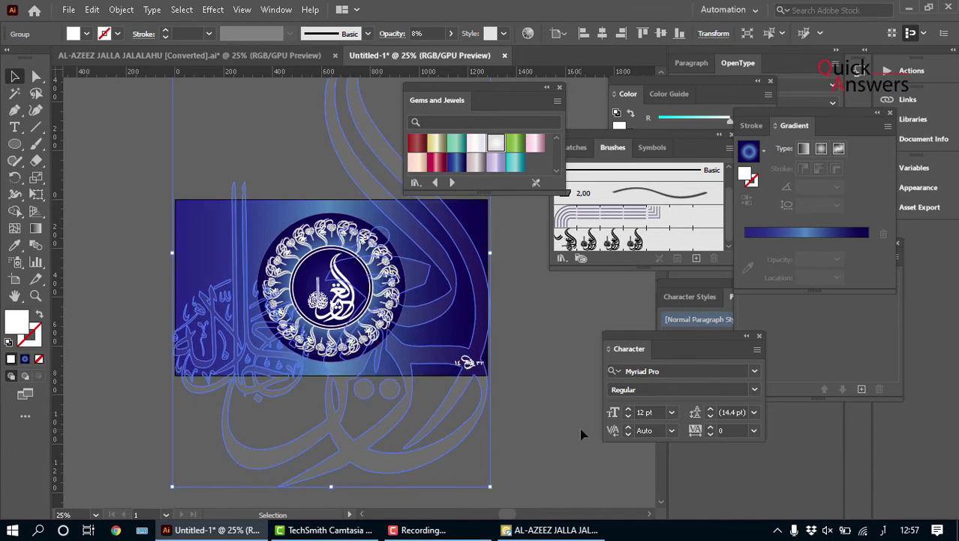
key("shift+Up")
key("shift+Up")
key("shift+Up")
key("shift+Up")
key("shift+Up")
key("shift+Up")
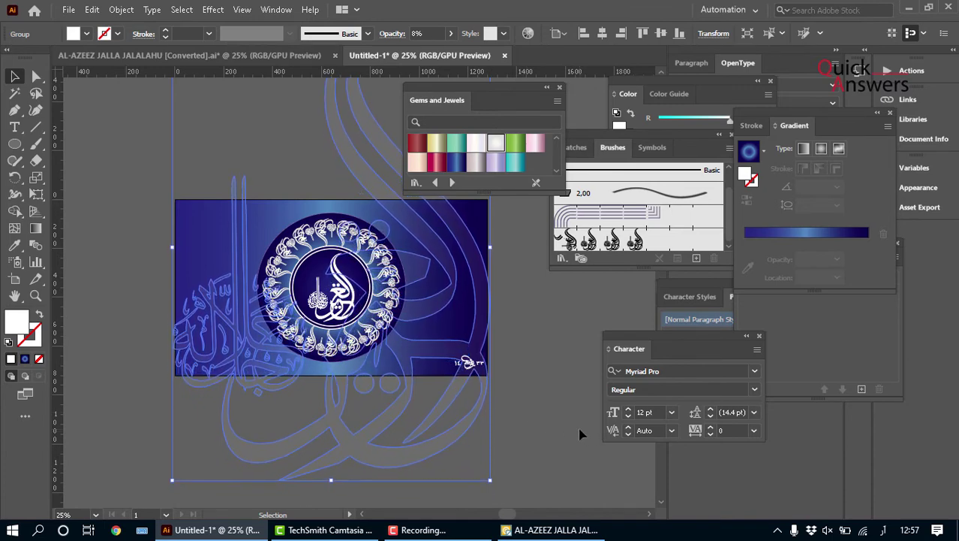
key("shift+Up")
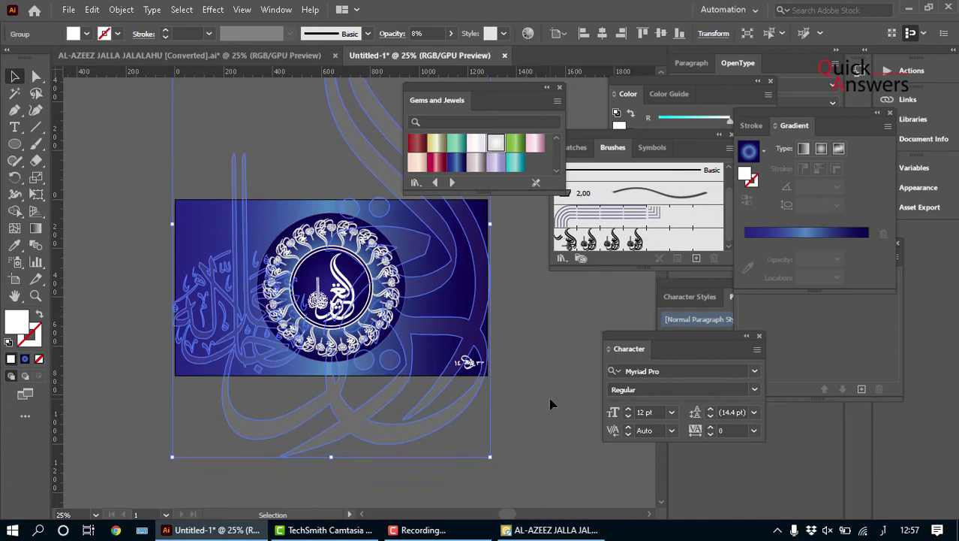
key("shift+Up")
key("Up")
key("Up")
key("Up")
key("Up")
key("Up")
key("Up")
key("Up")
key("Up")
key("Up")
key("Up")
key("Up")
key("Up")
key("Up")
key("Up")
key("Up")
key("Up")
key("Up")
key("Up")
key("Up")
key("Up")
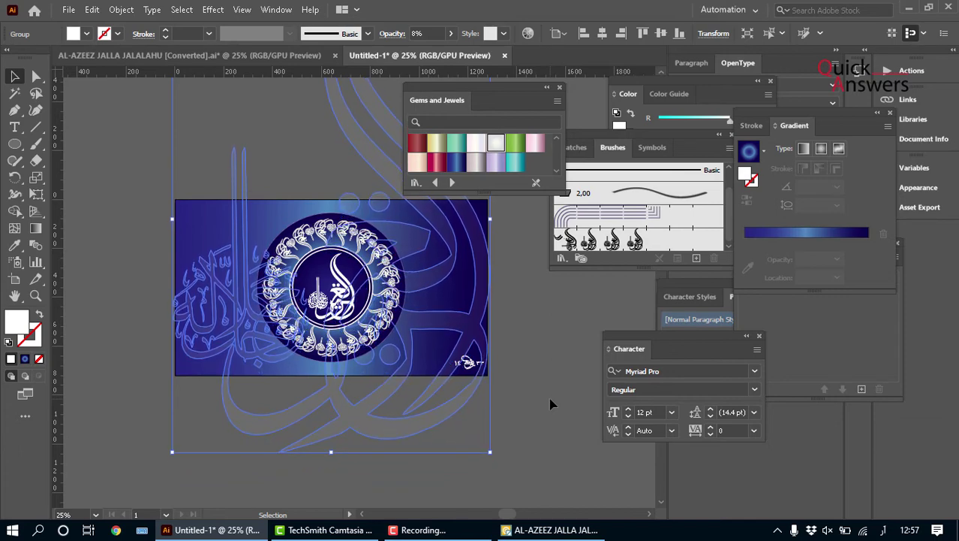
key("Up")
key("Up")
key("Up")
key("Up")
key("Up")
key("Up")
key("Up")
key("Up")
key("Up")
key("Up")
key("Up")
key("Up")
key("Up")
key("Up")
key("Up")
key("Up")
key("Up")
key("Up")
key("Up")
key("Up")
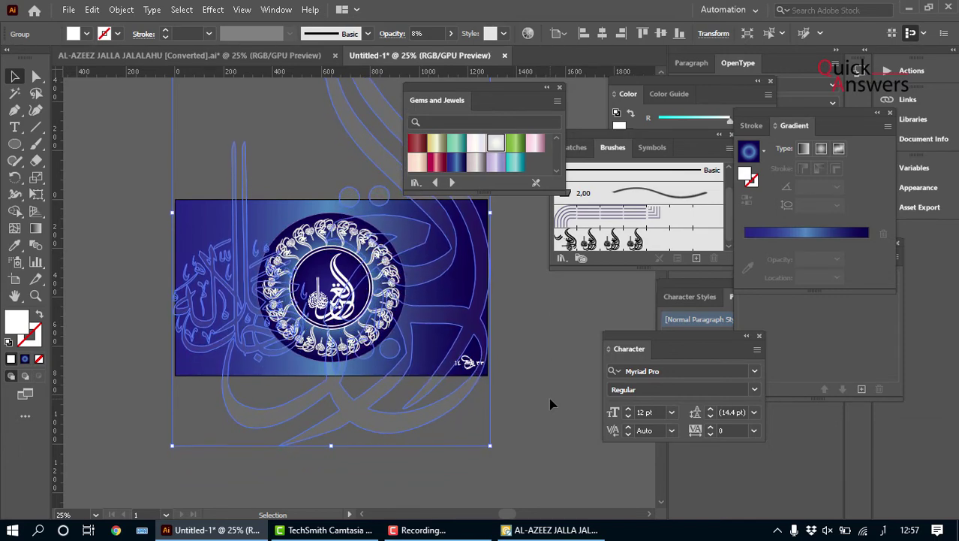
key("Up")
key("Up")
key("Up")
key("Up")
key("Up")
key("Up")
key("Up")
key("Up")
key("Up")
key("Up")
key("Up")
key("Up")
key("Up")
key("Up")
key("Up")
key("Up")
key("Up")
key("Up")
key("Up")
key("Up")
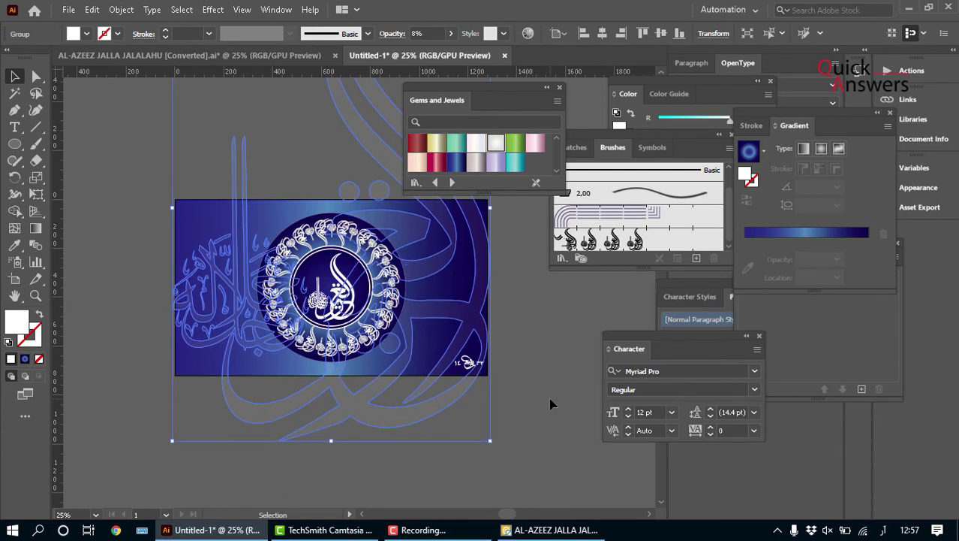
key("Up")
key("Up")
key("Up")
key("Up")
key("Up")
key("Up")
key("Up")
key("Up")
key("Up")
key("Up")
key("Up")
key("Up")
key("Up")
key("Up")
key("Up")
key("Up")
key("Up")
key("Up")
key("Up")
key("Up")
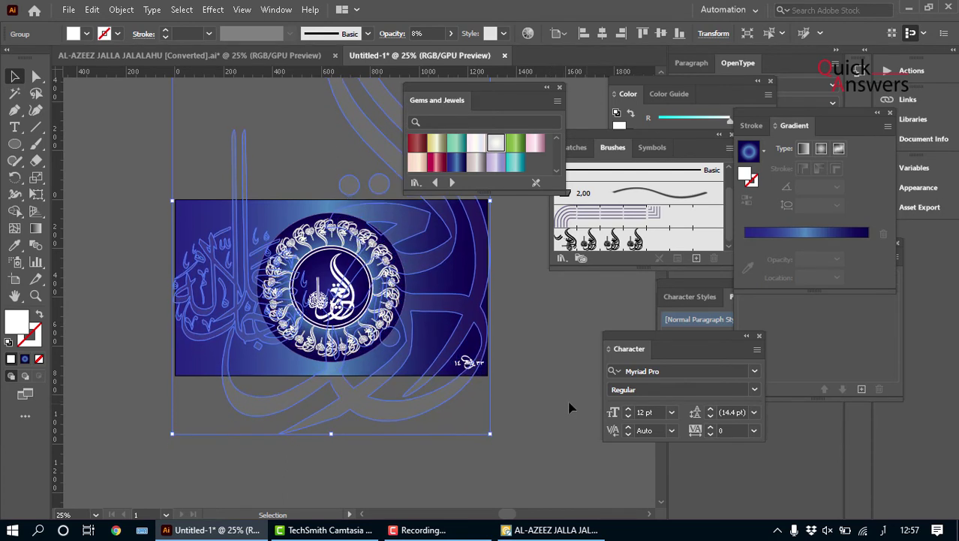
key("Up")
key("Up")
key("Up")
key("Up")
key("Up")
key("Up")
key("Up")
key("Up")
key("Up")
key("Up")
key("Up")
key("Up")
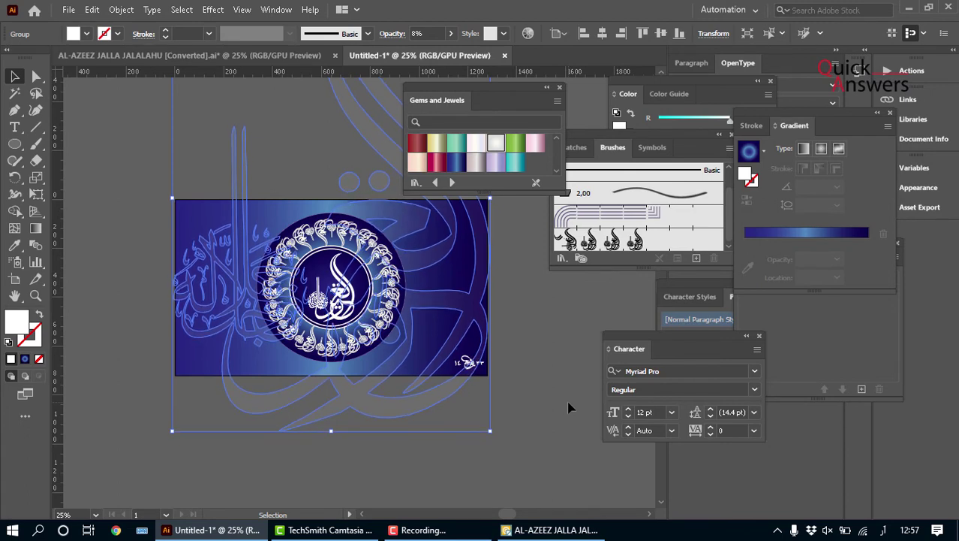
left_click(568, 408)
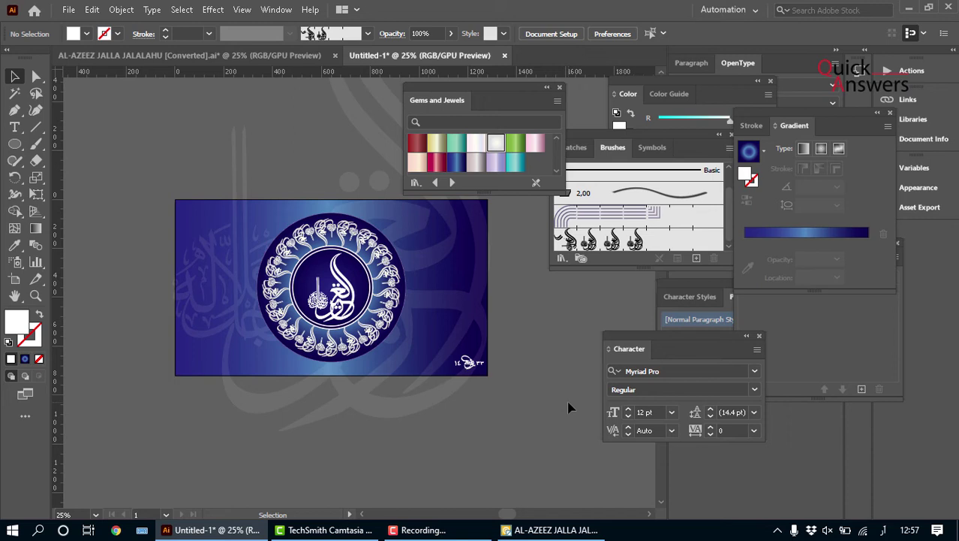
Step: Set the watermark calligraphy's opacity to 5% and deselect it
left_click(390, 412)
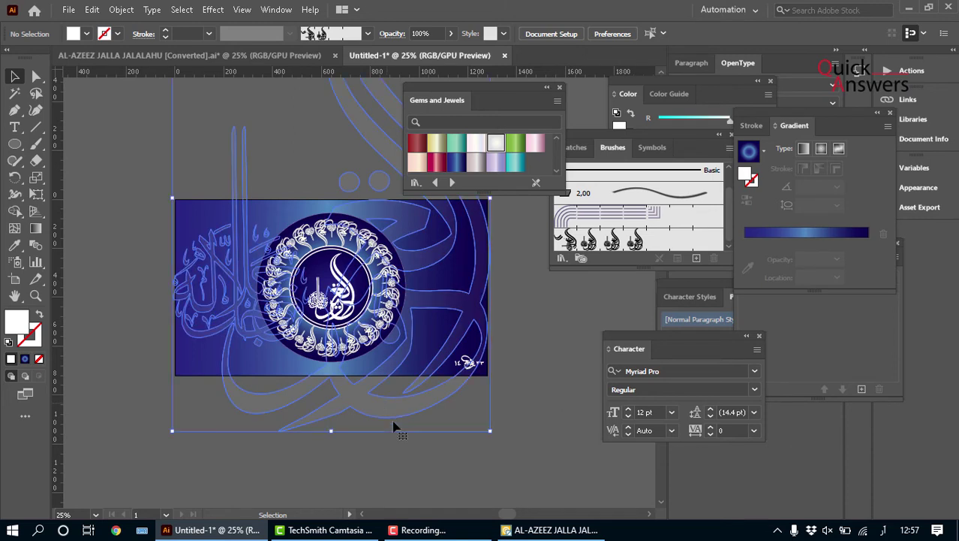
left_click(432, 33)
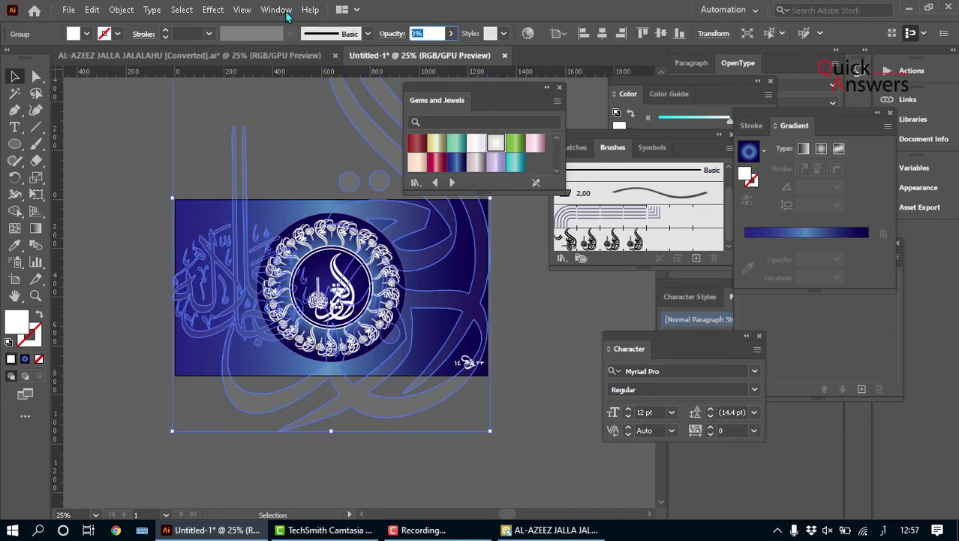
type("5")
key("Return")
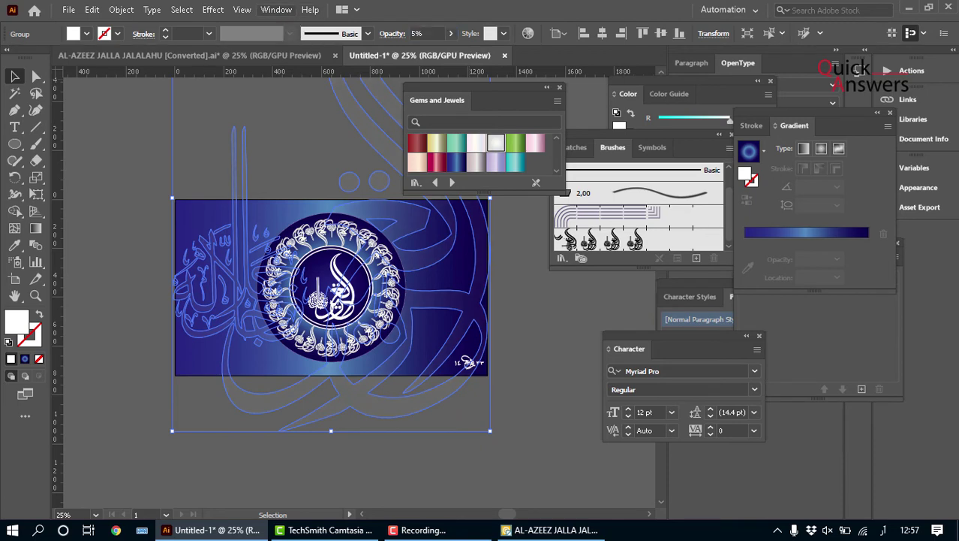
left_click(89, 380)
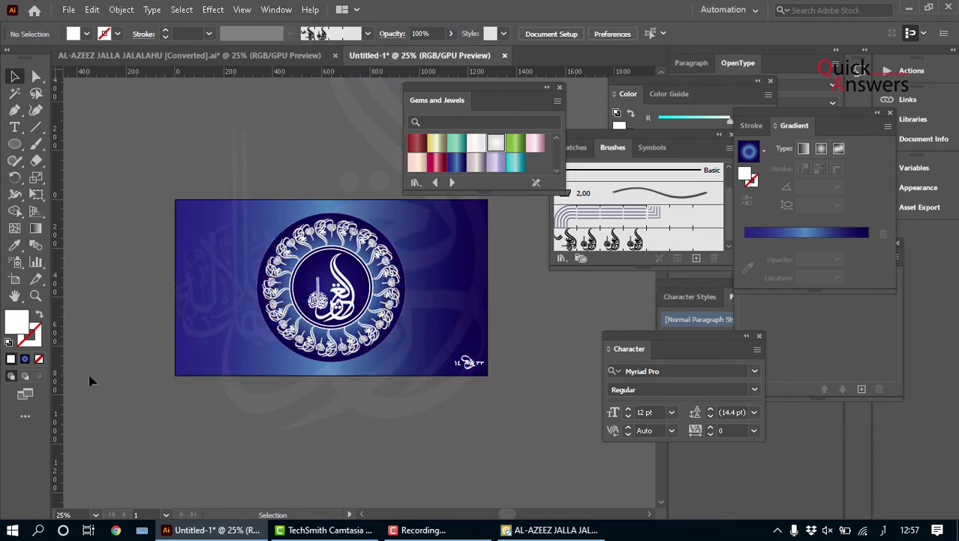
scroll(500, 375, "up", 4)
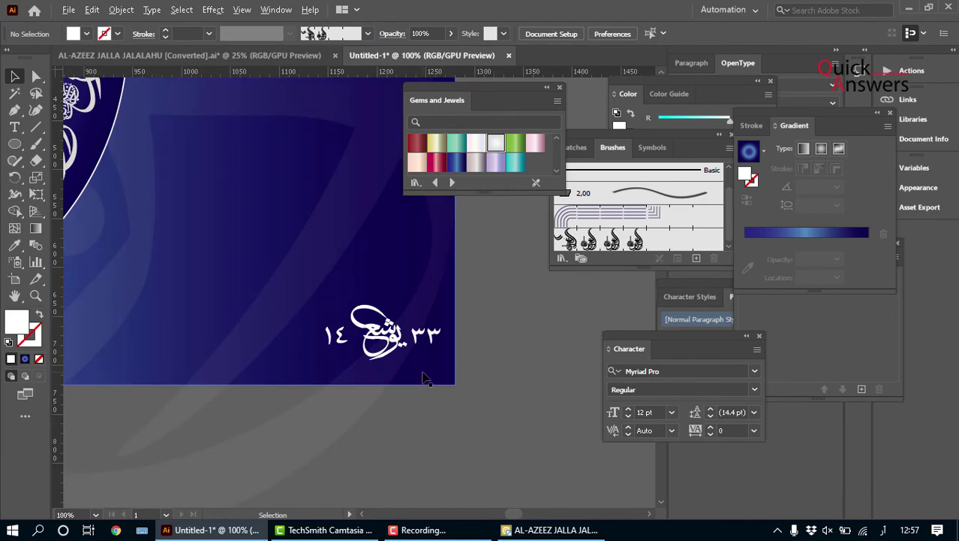
scroll(424, 377, "down", 3)
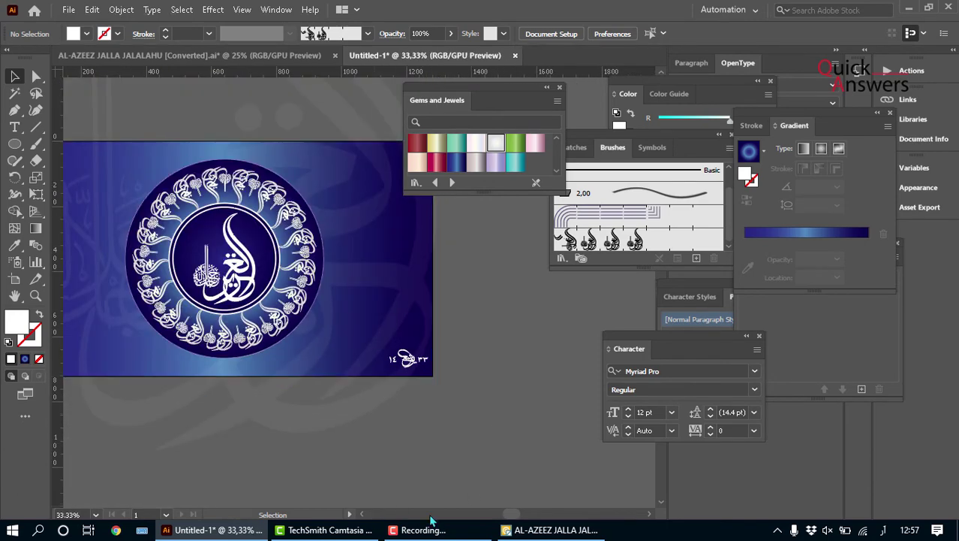
left_click(424, 532)
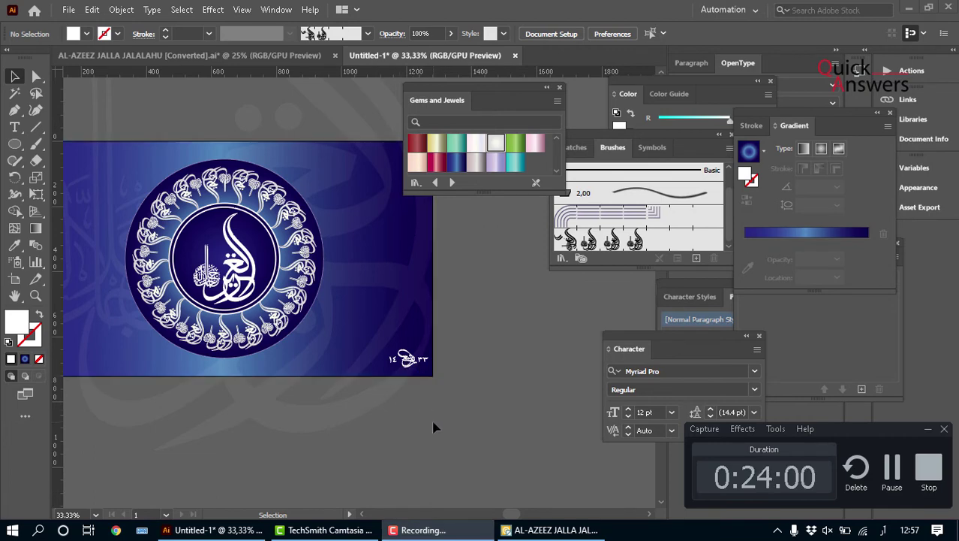
scroll(328, 321, "down", 1)
left_click_drag(353, 330, 413, 356)
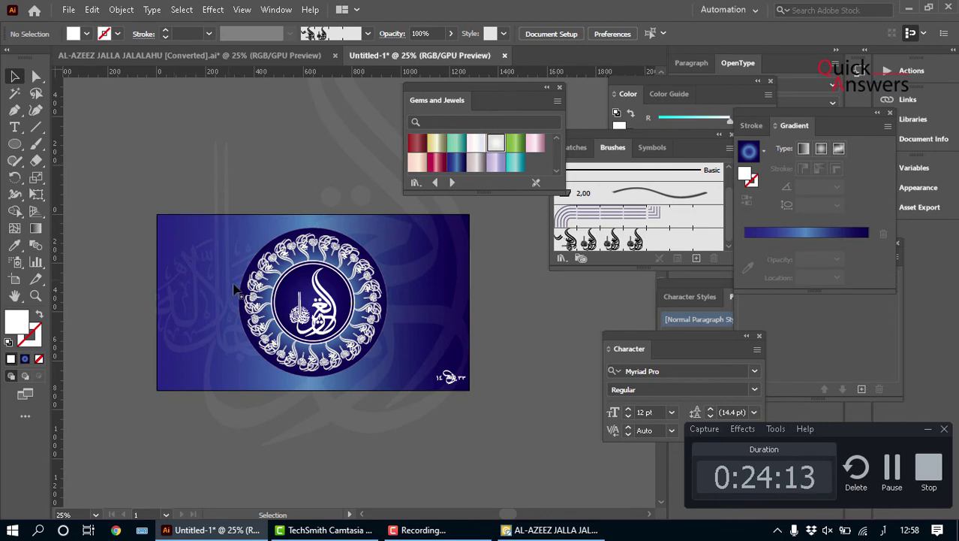
left_click(928, 429)
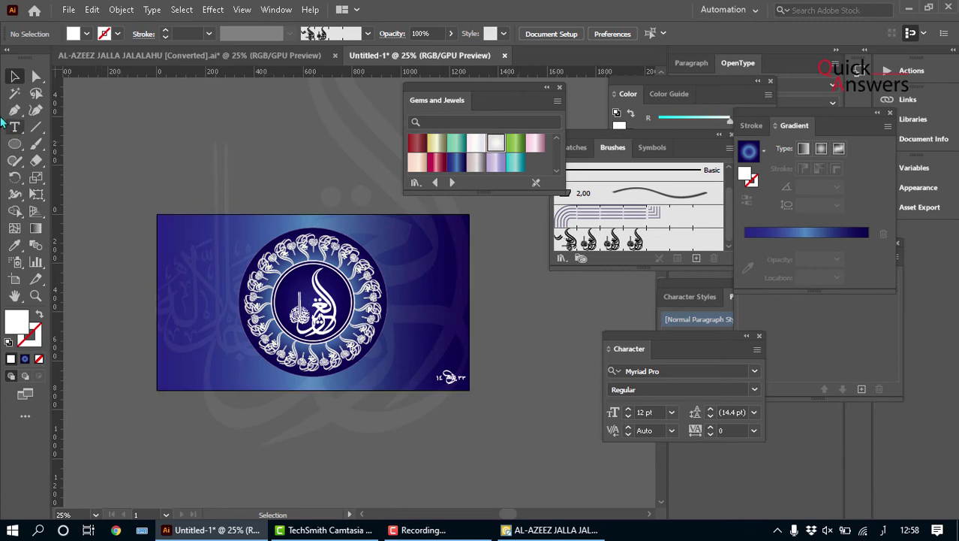
Step: Draw a wide rectangular text area below the artboard's lower-left part and clear its placeholder text
left_click(13, 127)
left_click_drag(133, 409, 331, 471)
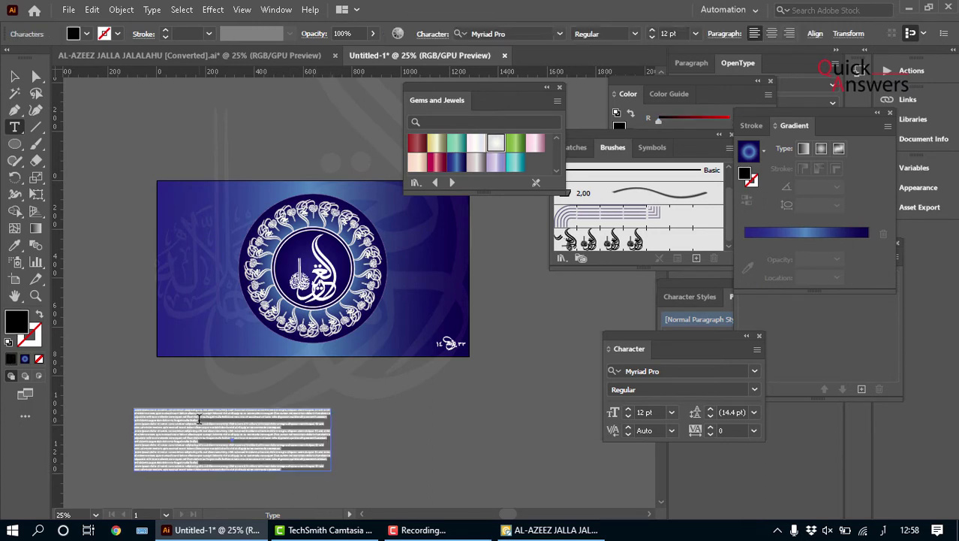
key("BackSpace")
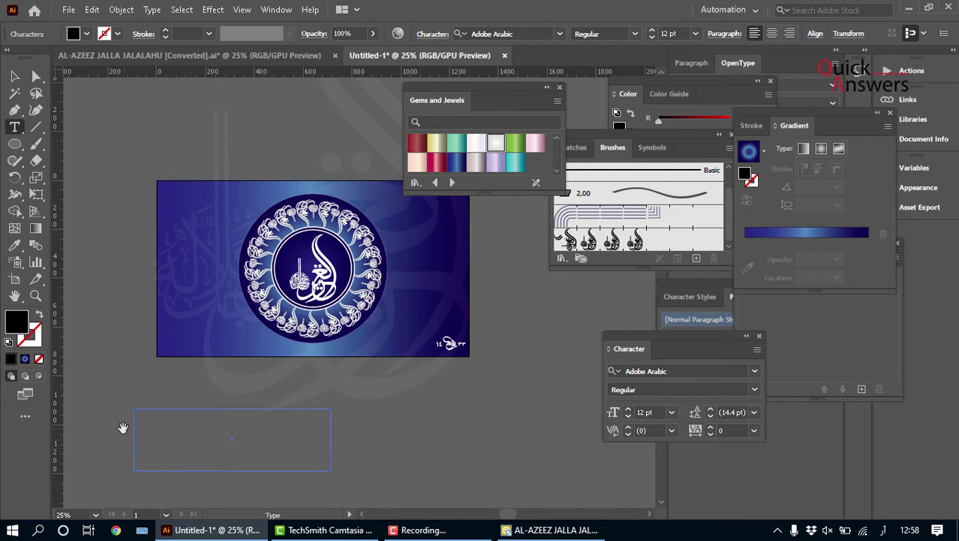
Step: Switch the keyboard to English (United Kingdom) and enter "This is a simple way of making vector file from the image" in the text area
scroll(203, 427, "up", 5)
scroll(231, 416, "down", 2)
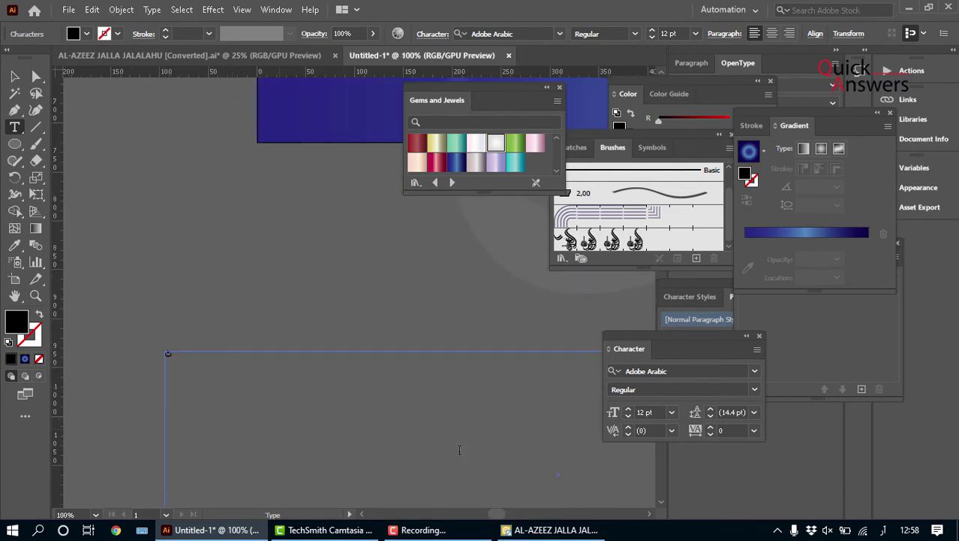
left_click(881, 531)
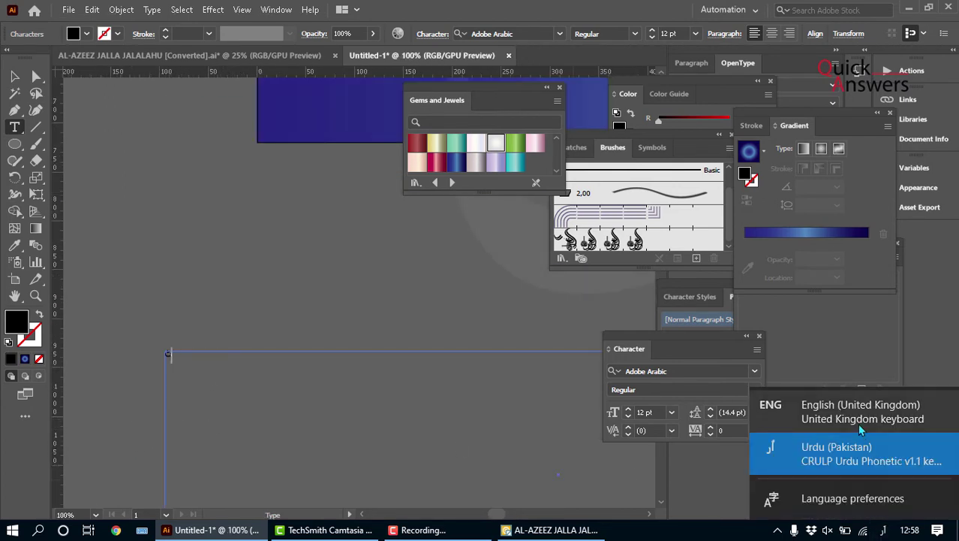
left_click(841, 405)
left_click(247, 351)
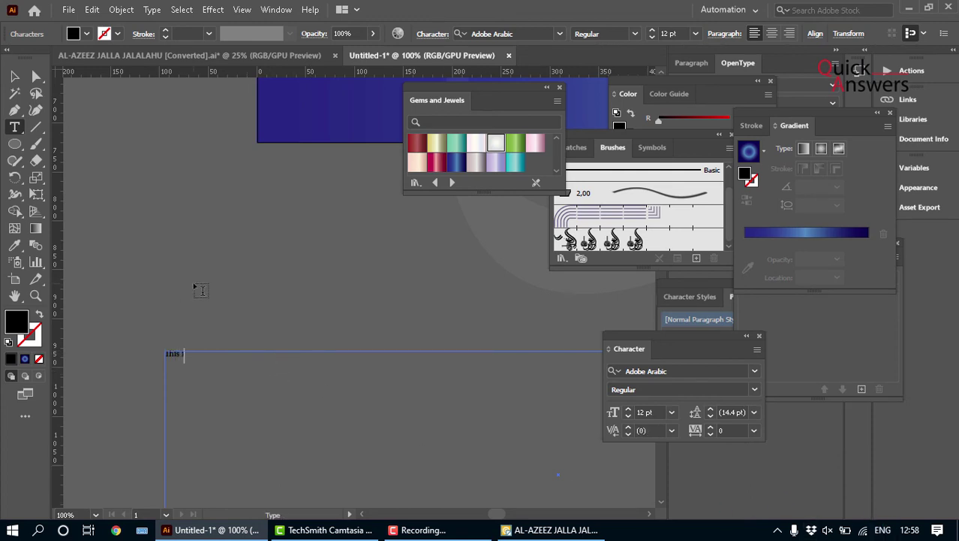
type("This is a simple way of making ve")
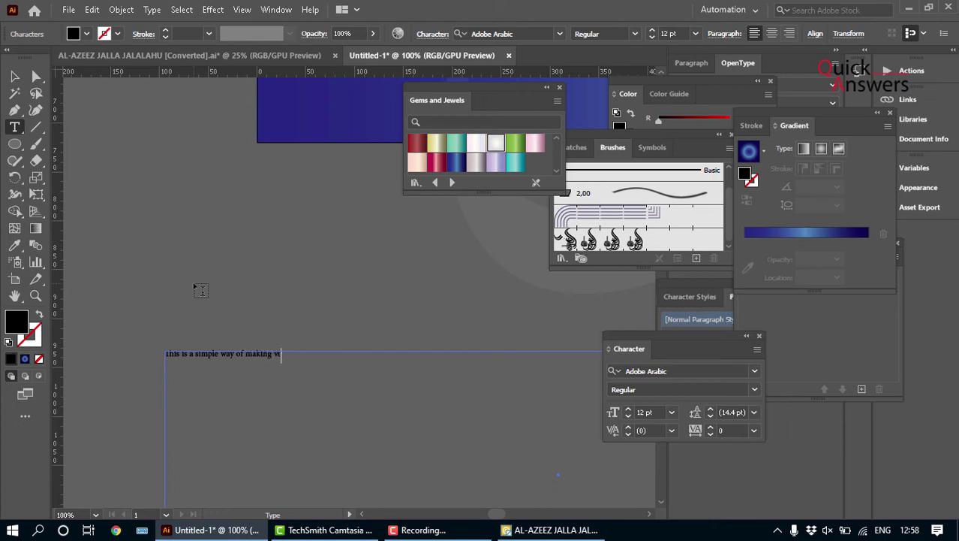
type("ctor file from the image")
left_click(21, 81)
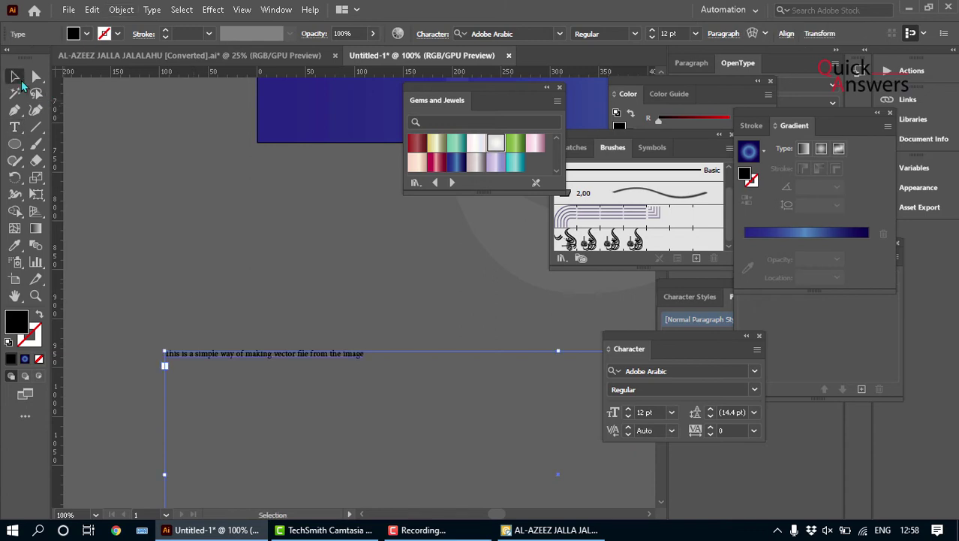
Step: Enlarge the text to 63 pt, then narrow its frame and move it up and left below the artboard
left_click(653, 33)
left_click_drag(653, 33, 652, 33)
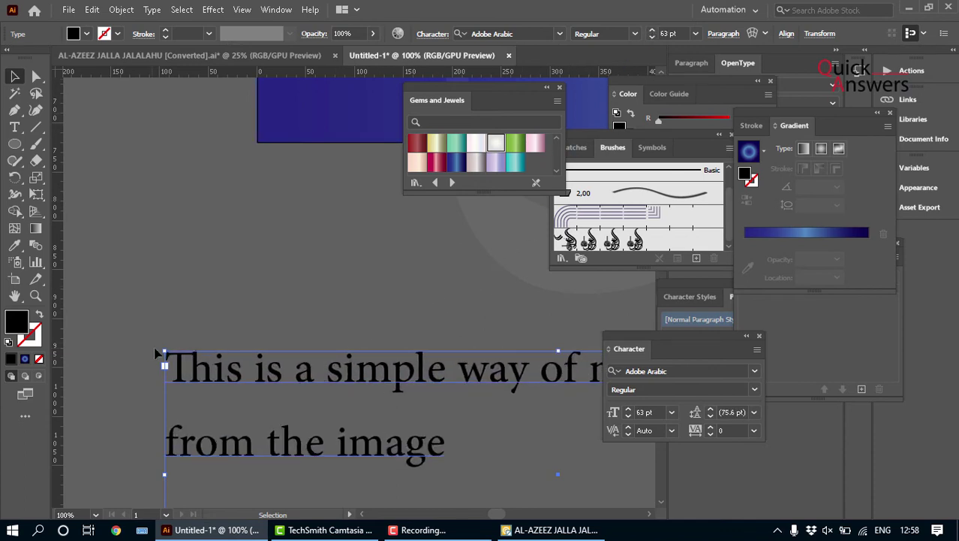
left_click_drag(165, 348, 465, 315)
left_click_drag(542, 349, 191, 278)
left_click(235, 193)
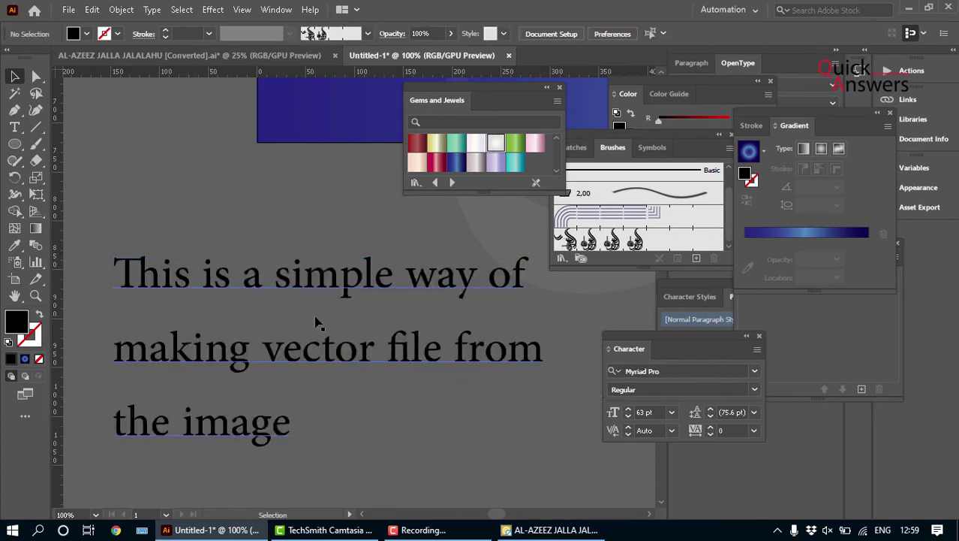
Step: Narrow the text frame so its lines end with "way", "file" and "image", and deselect it
scroll(319, 326, "down", 1)
scroll(323, 336, "down", 1)
left_click_drag(447, 346, 415, 340)
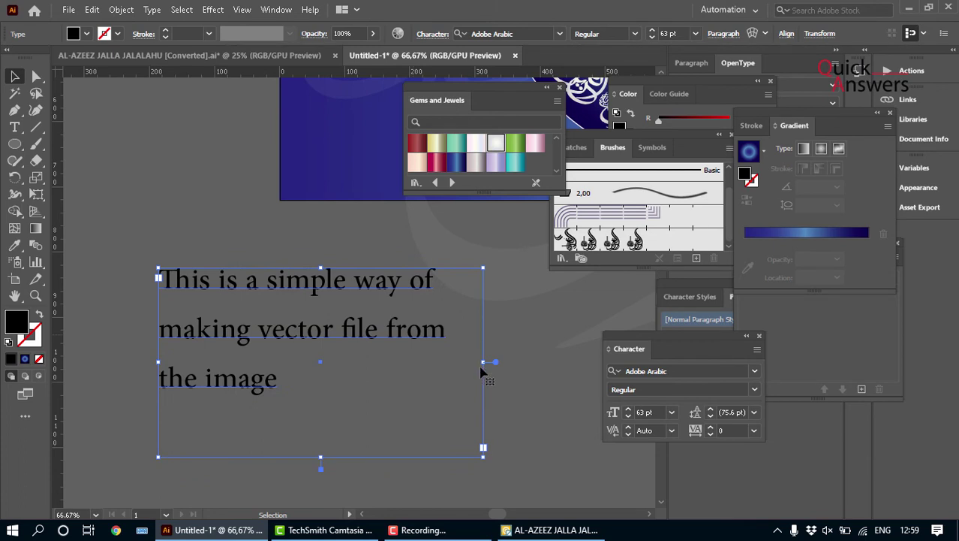
left_click_drag(484, 362, 426, 362)
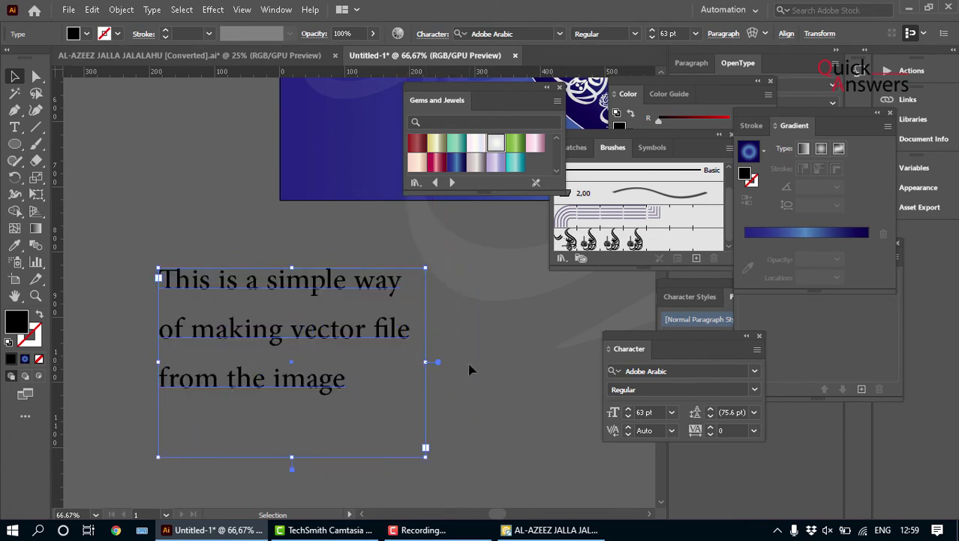
left_click(469, 369)
Step: Move the text block up and left, close beneath the artboard's lower-left corner
scroll(368, 351, "up", 2)
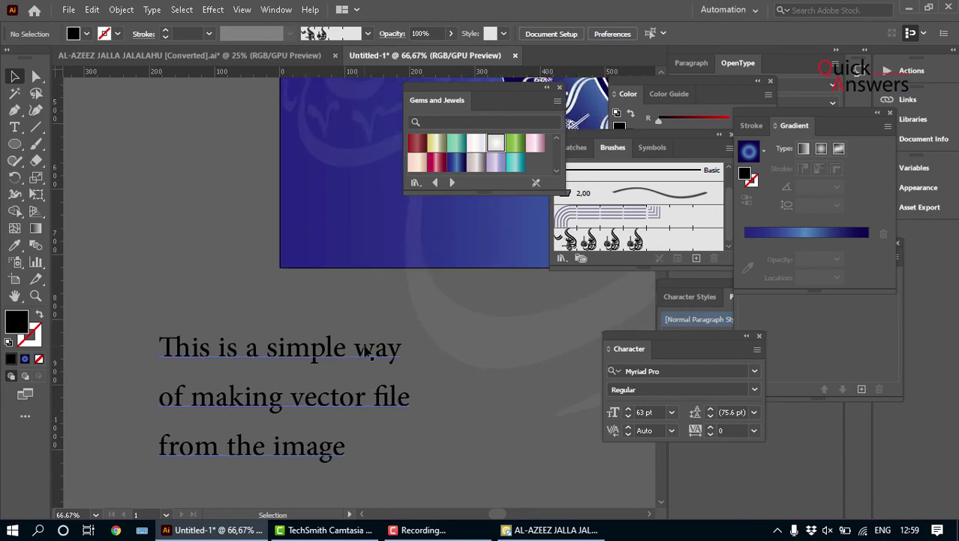
scroll(368, 353, "down", 2)
scroll(364, 350, "down", 1)
left_click_drag(353, 350, 306, 277)
scroll(289, 346, "up", 1)
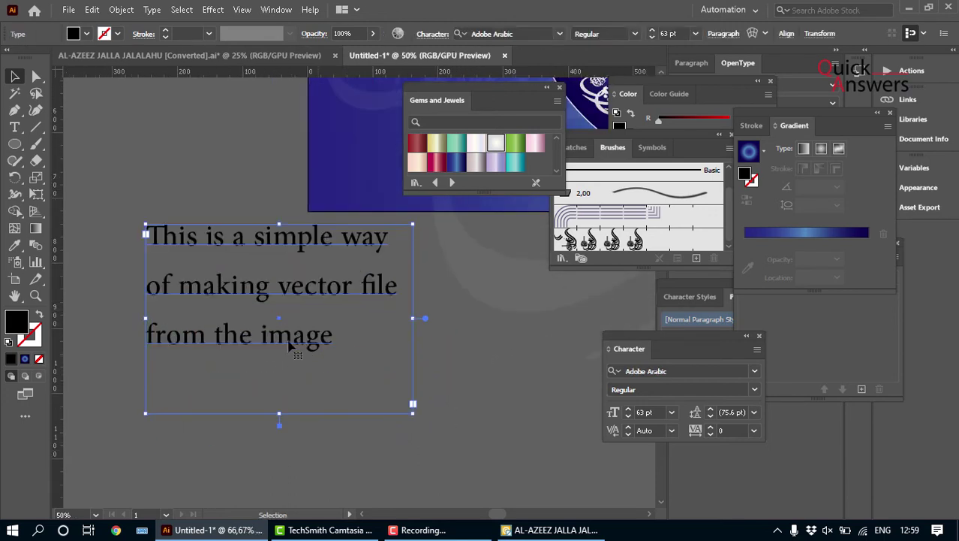
Step: End the sentence with a period and add "Thanks for watching." on a new line of the text block
double_click(290, 345)
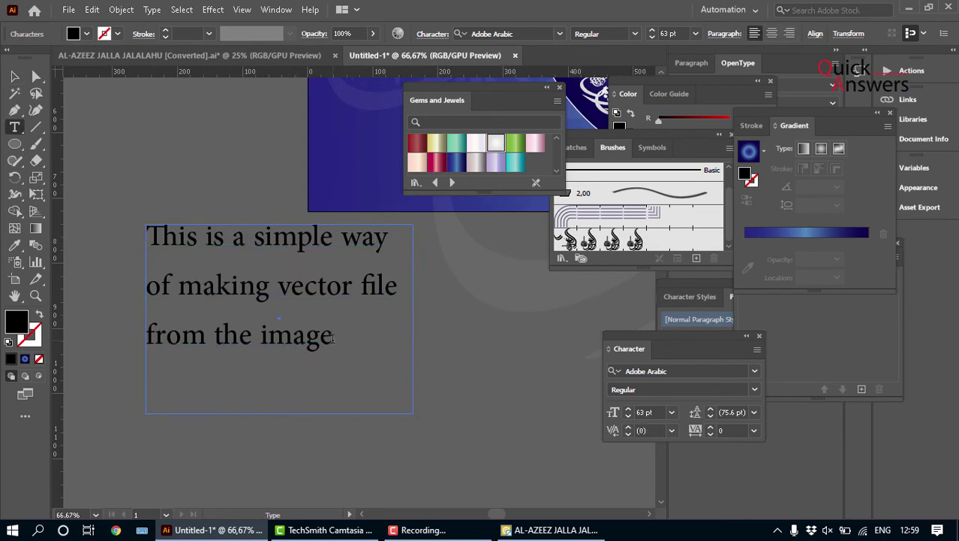
type(".")
key("Return")
type("Thank")
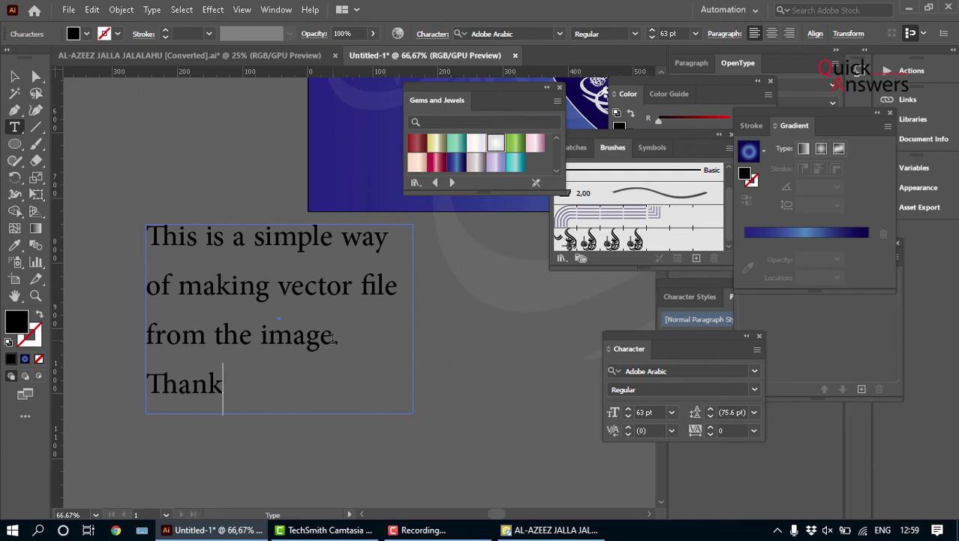
type("s for watc")
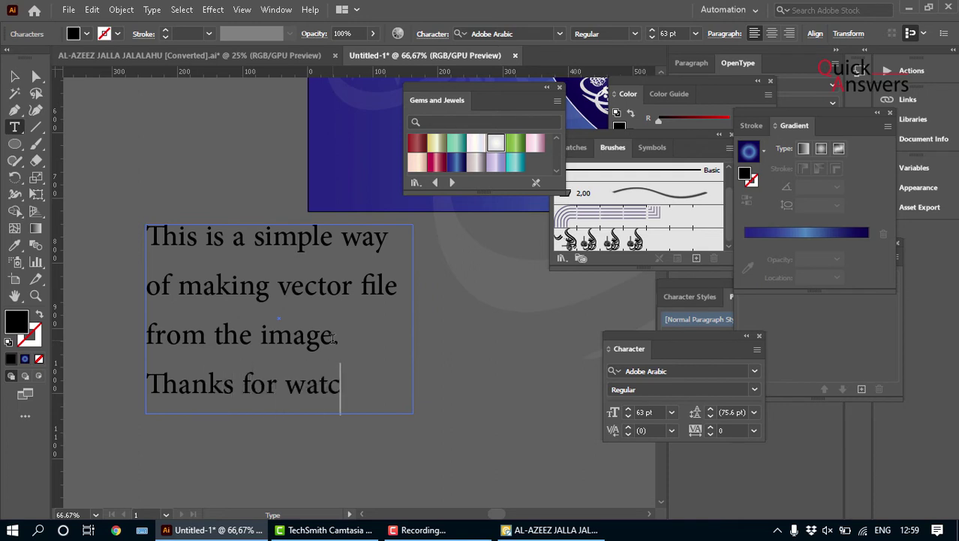
type("hing.")
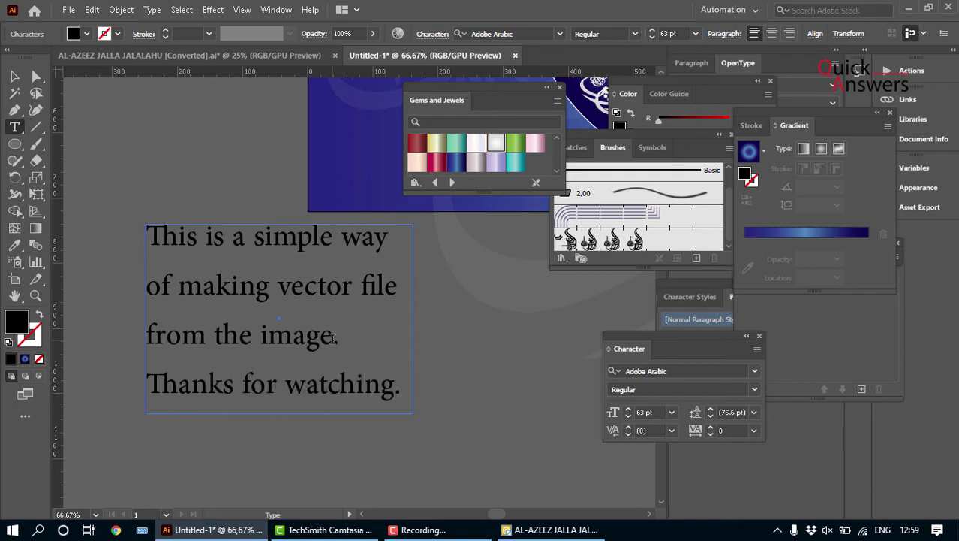
left_click(12, 78)
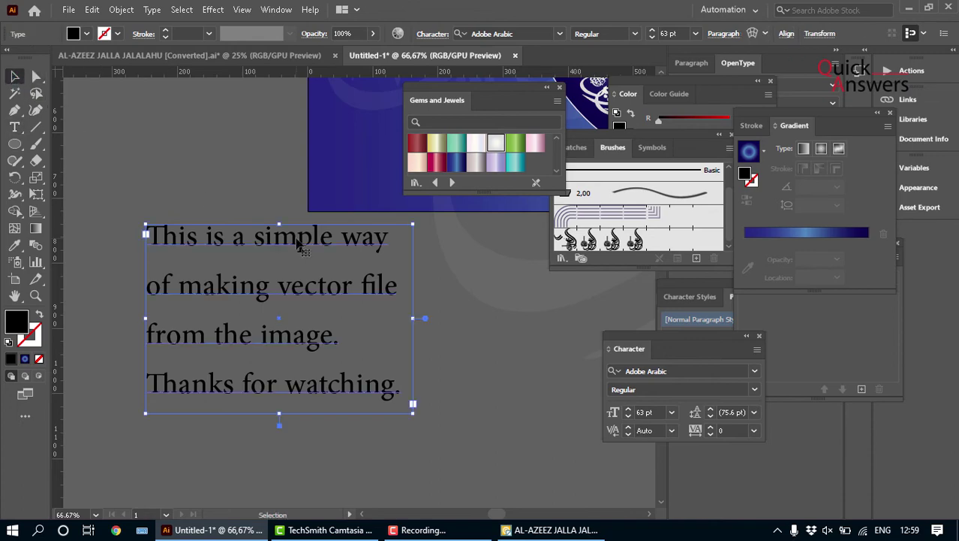
Step: Clear the floating Gems and Jewels, Gradient, Brushes, Color, Character and Artboards palettes from the workspace
scroll(293, 240, "down", 1, "alt")
scroll(288, 241, "up", 2)
scroll(287, 241, "up", 3)
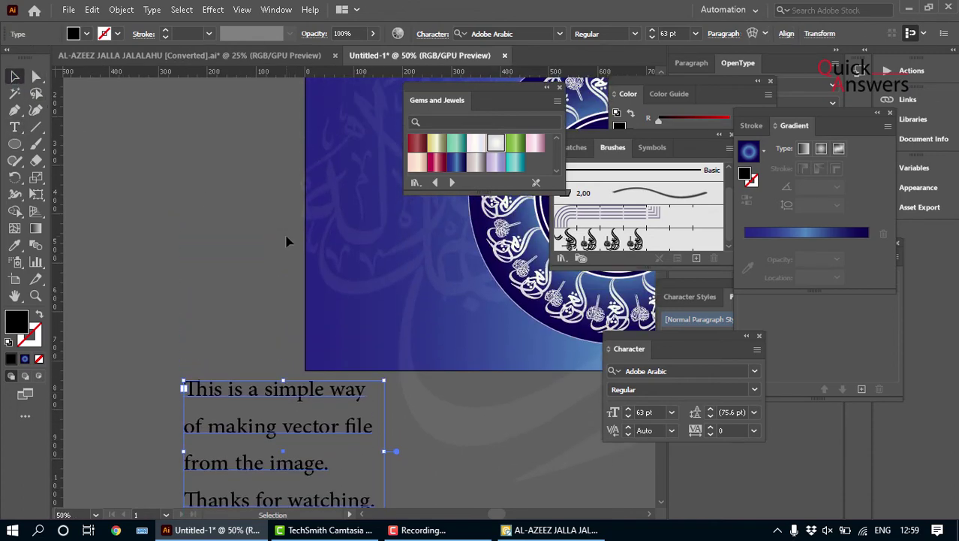
left_click_drag(338, 255, 97, 325)
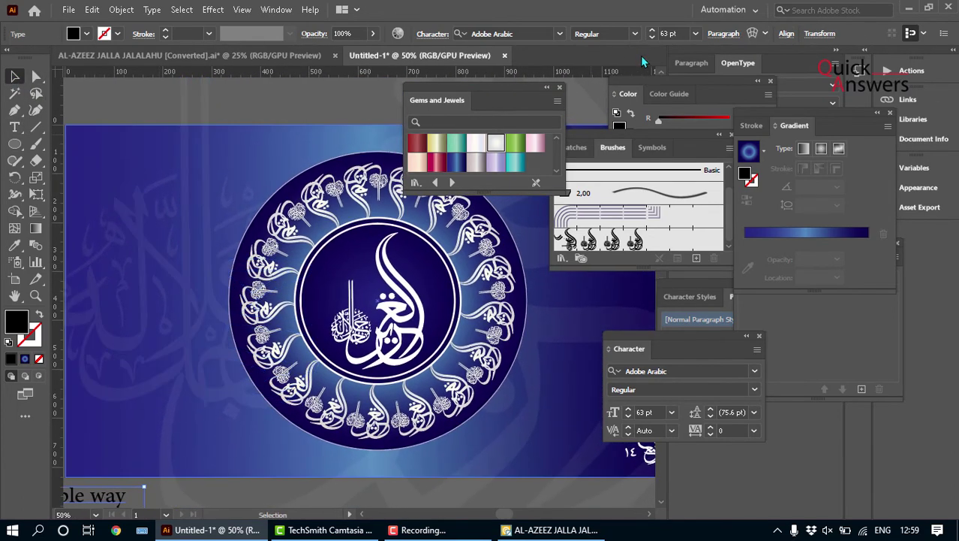
left_click(560, 86)
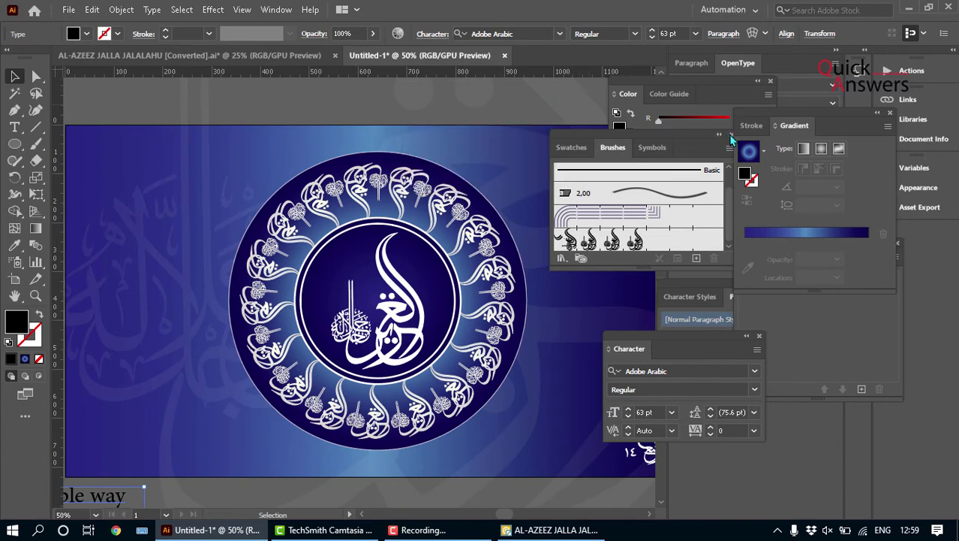
left_click(891, 116)
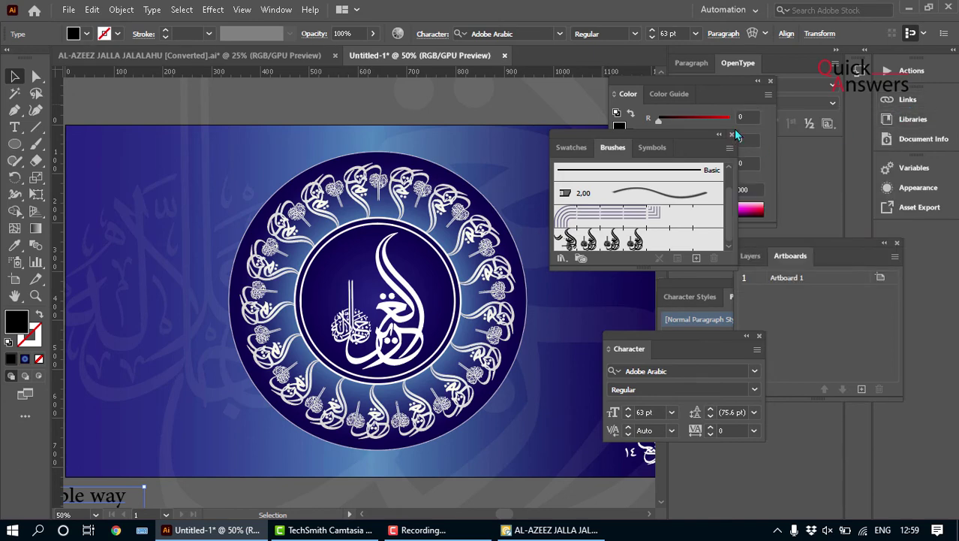
left_click(731, 135)
left_click(768, 81)
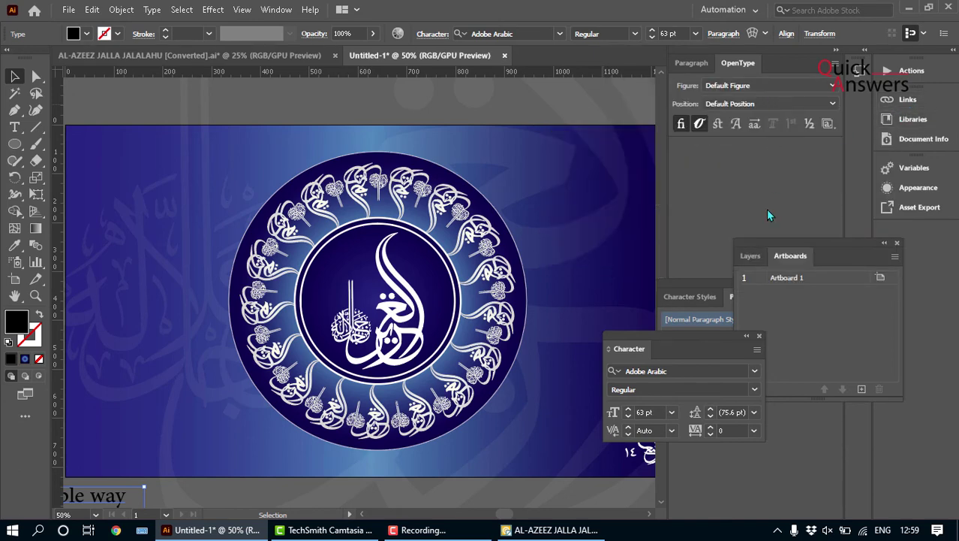
left_click(759, 336)
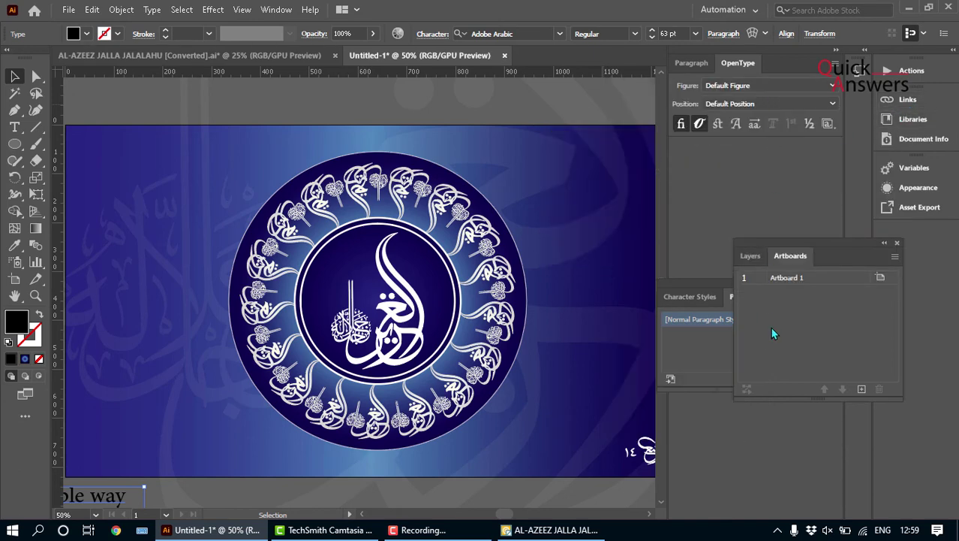
left_click(897, 244)
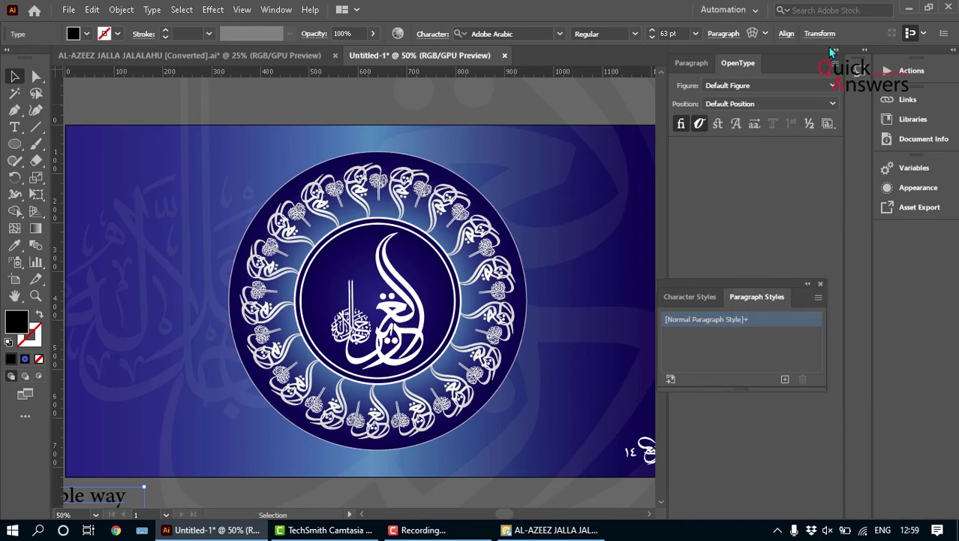
Step: Collapse the Paragraph and OpenType dock and expand the dock containing Actions
left_click(834, 49)
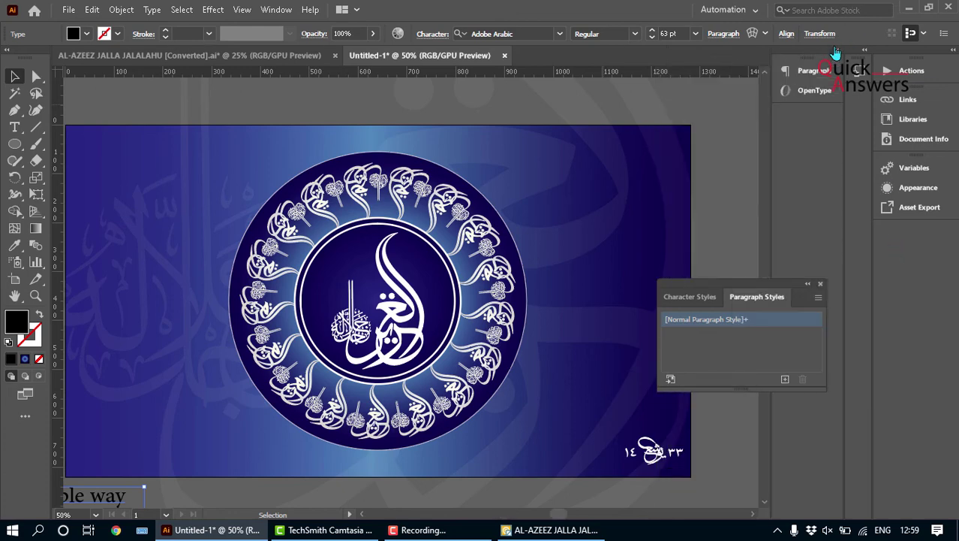
left_click(952, 49)
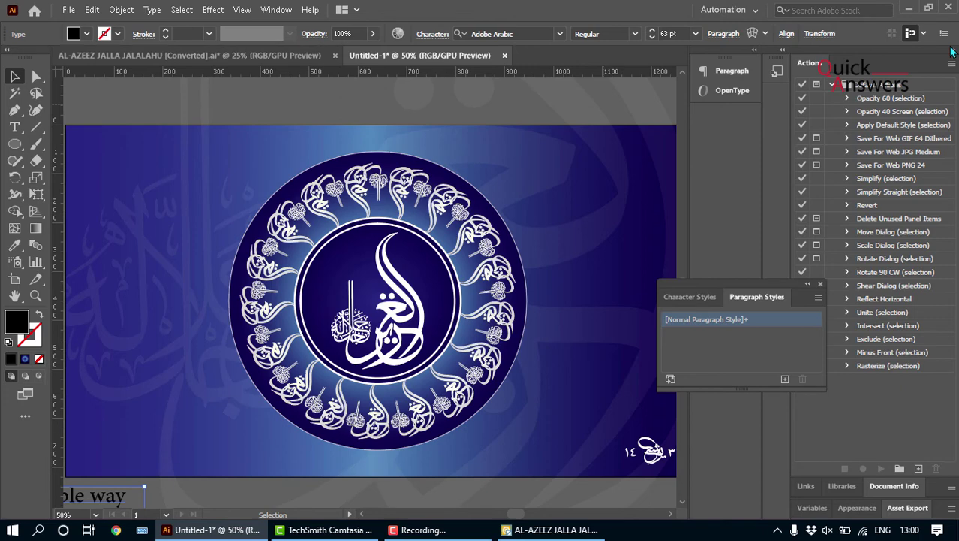
Step: Move the text block outside the artboard, beside the upper half of its left edge, and deselect it
scroll(596, 233, "down", 1)
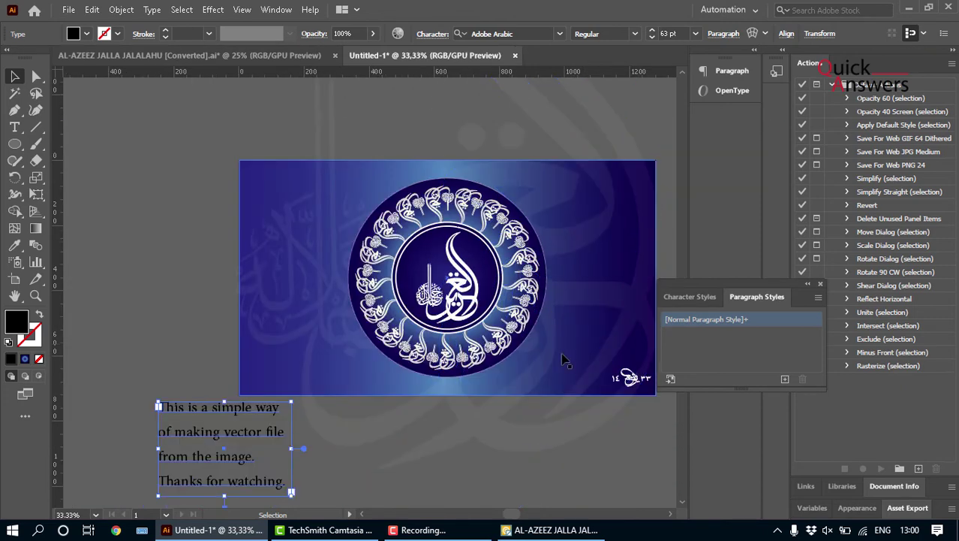
left_click(627, 462)
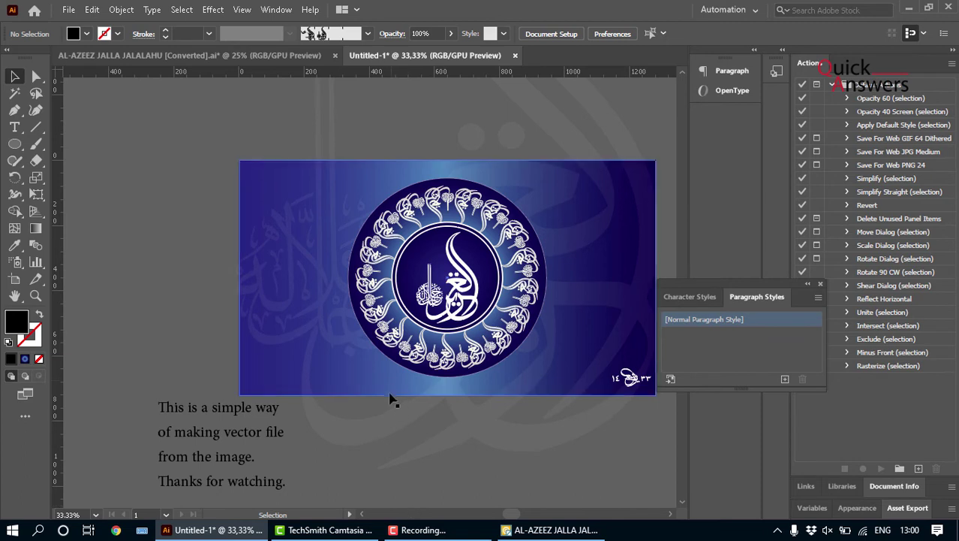
left_click_drag(242, 456, 183, 267)
left_click(256, 428)
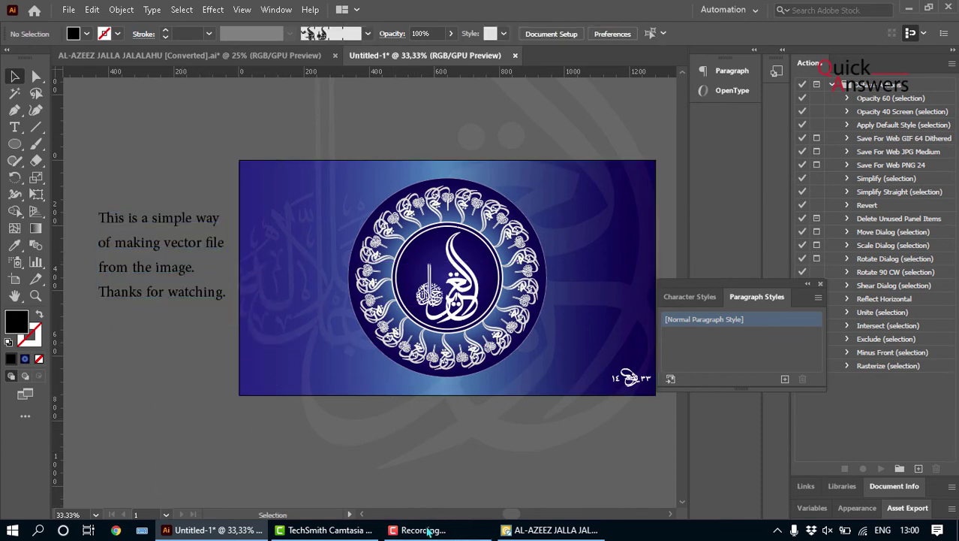
left_click(424, 531)
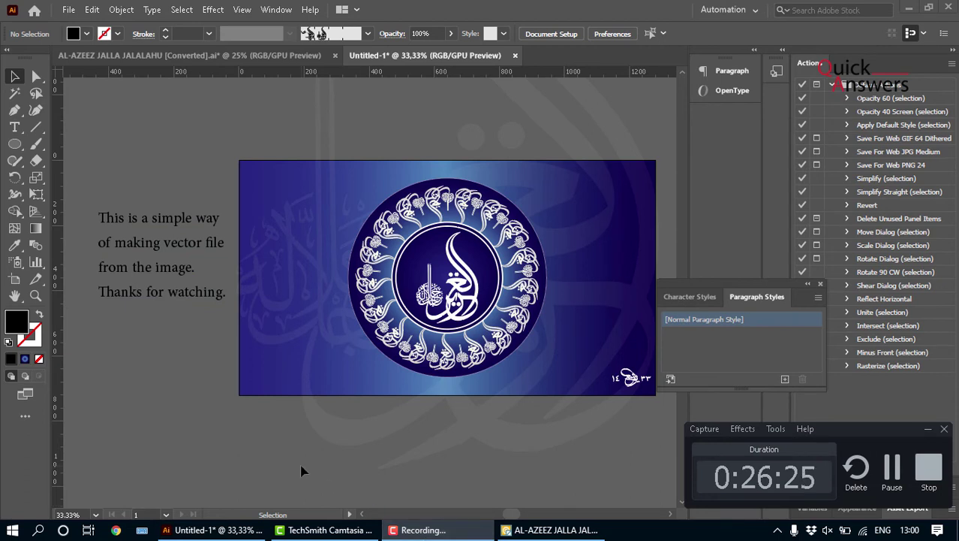
left_click(264, 457)
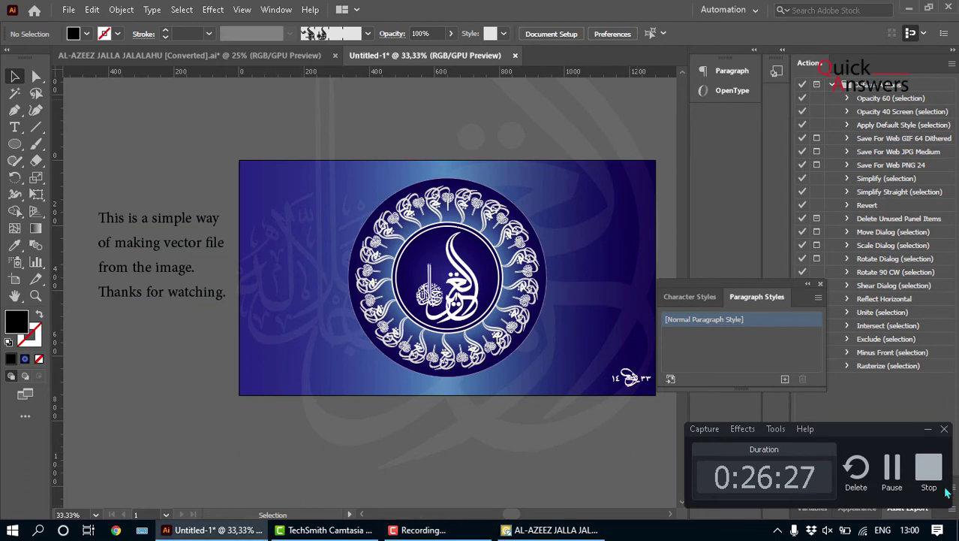
left_click(928, 430)
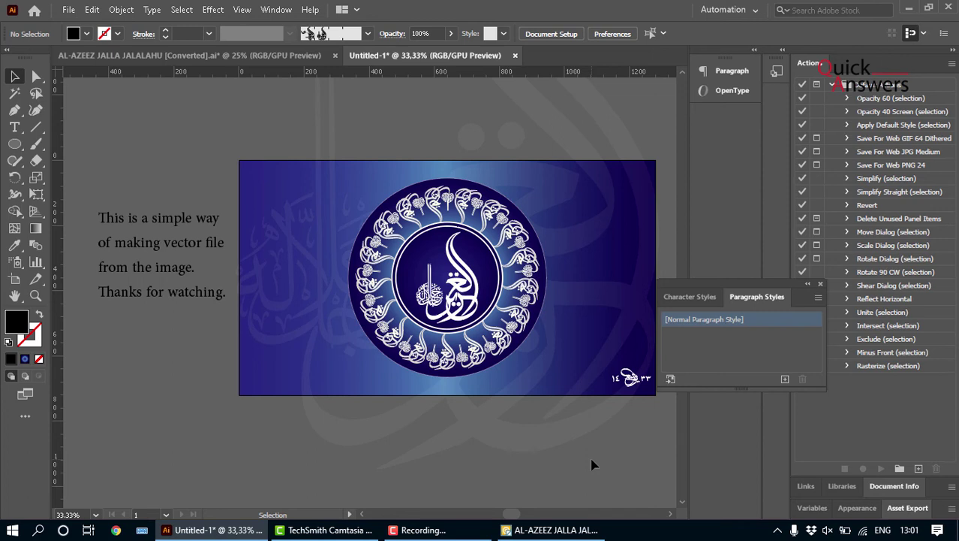
left_click(162, 249)
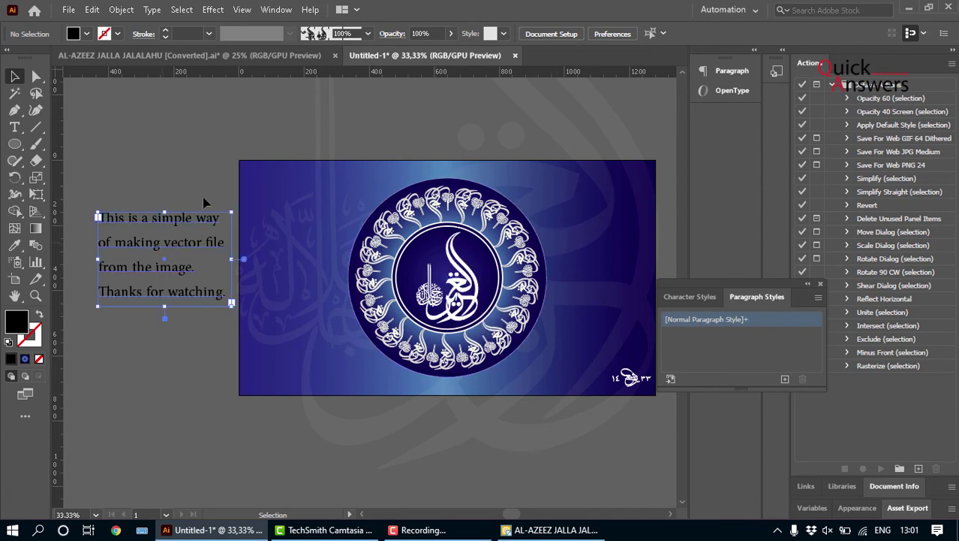
left_click(212, 151)
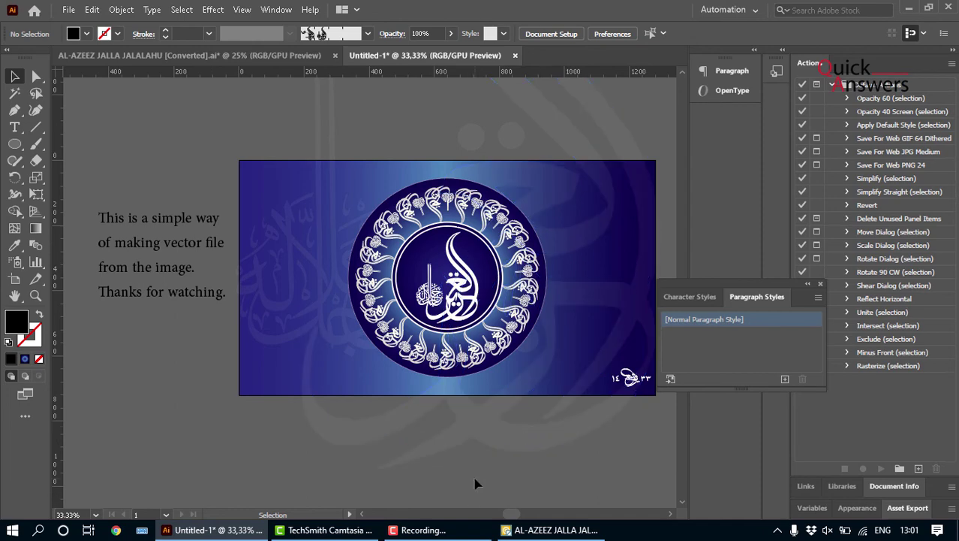
scroll(480, 450, "right", 3)
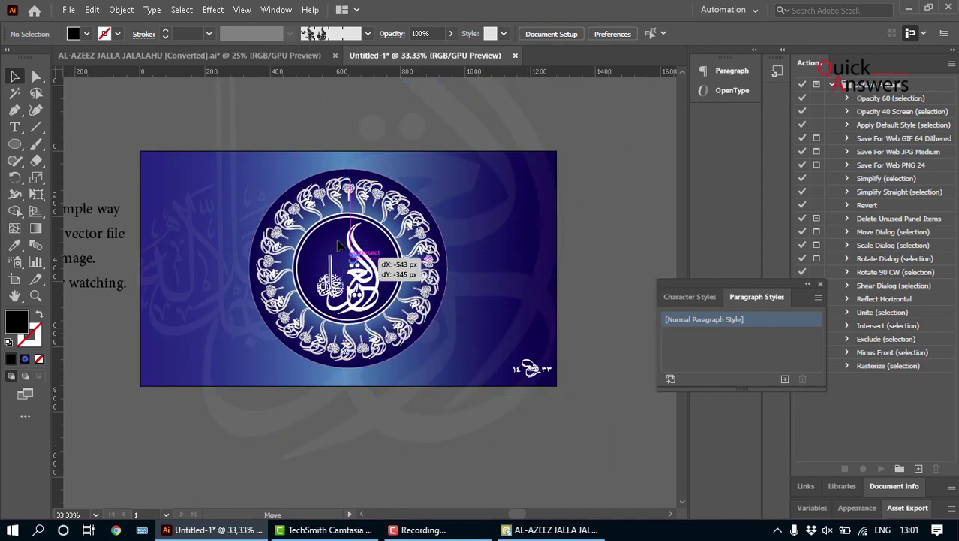
Step: Shrink the small calligrapher's signature and date and move them from the artboard's lower-right corner into the inner circle, below the central calligraphy
key("a")
left_click(413, 341)
left_click(522, 436)
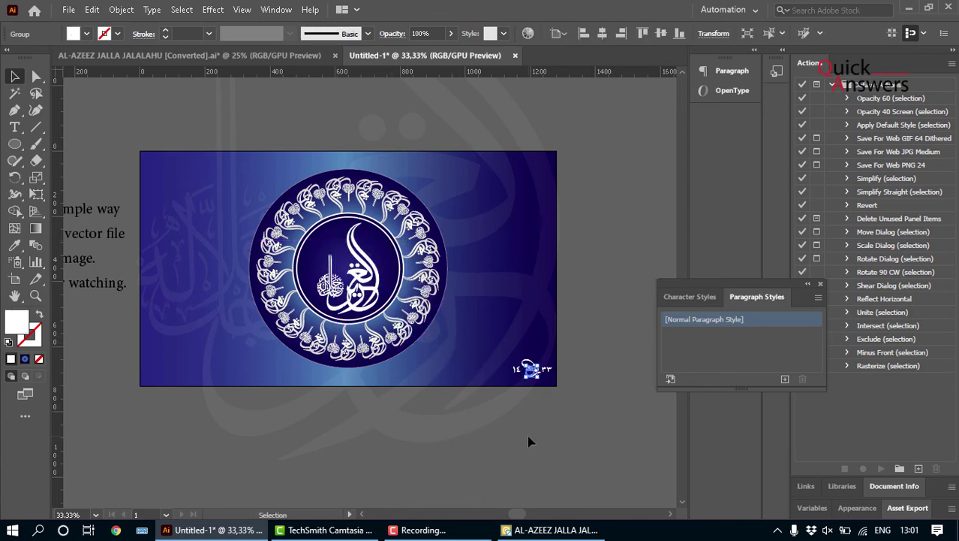
key("v")
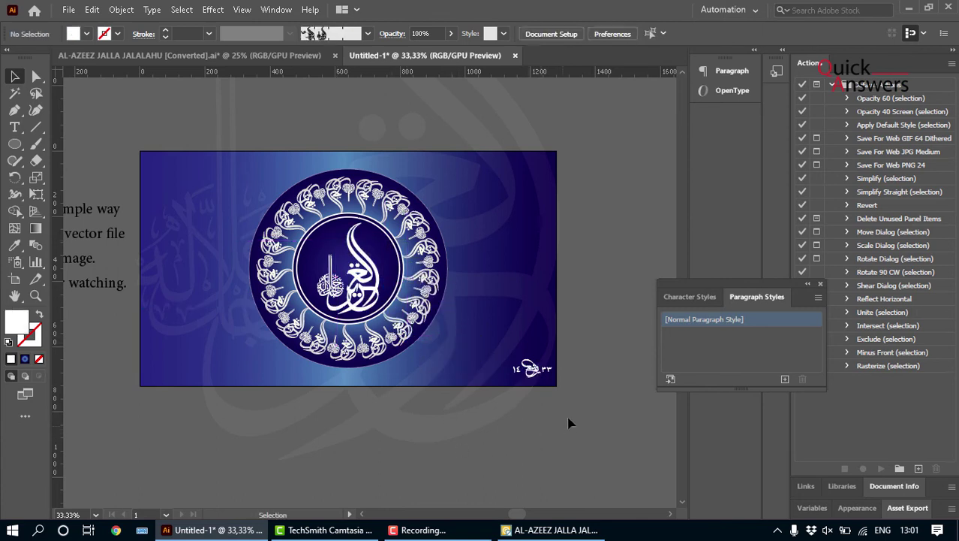
left_click(496, 349)
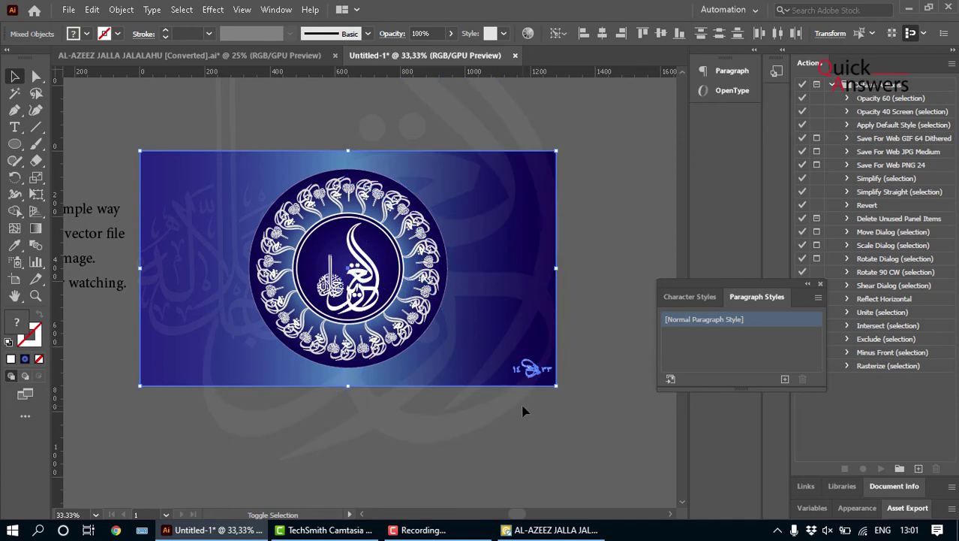
left_click(539, 361)
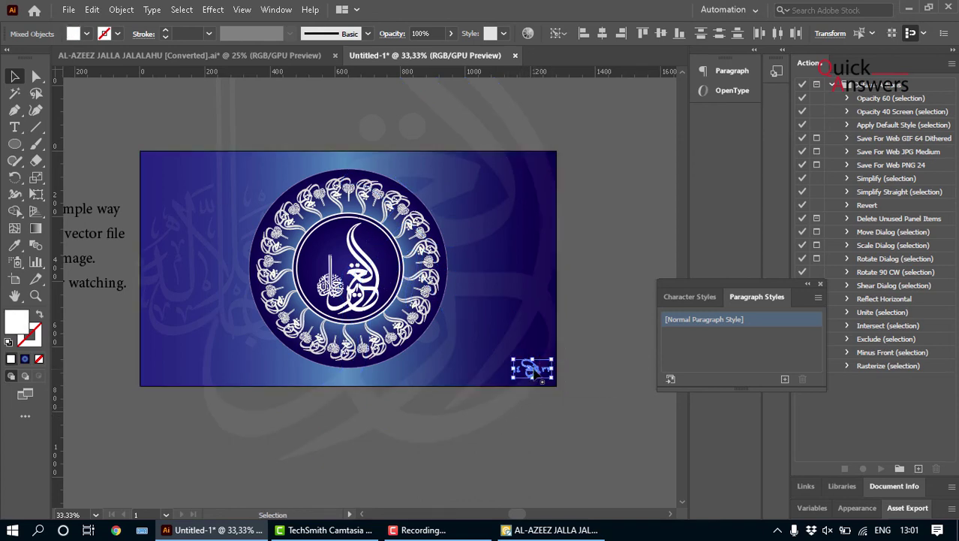
left_click_drag(539, 361, 284, 346)
scroll(284, 347, "up", 3)
scroll(283, 347, "up", 1)
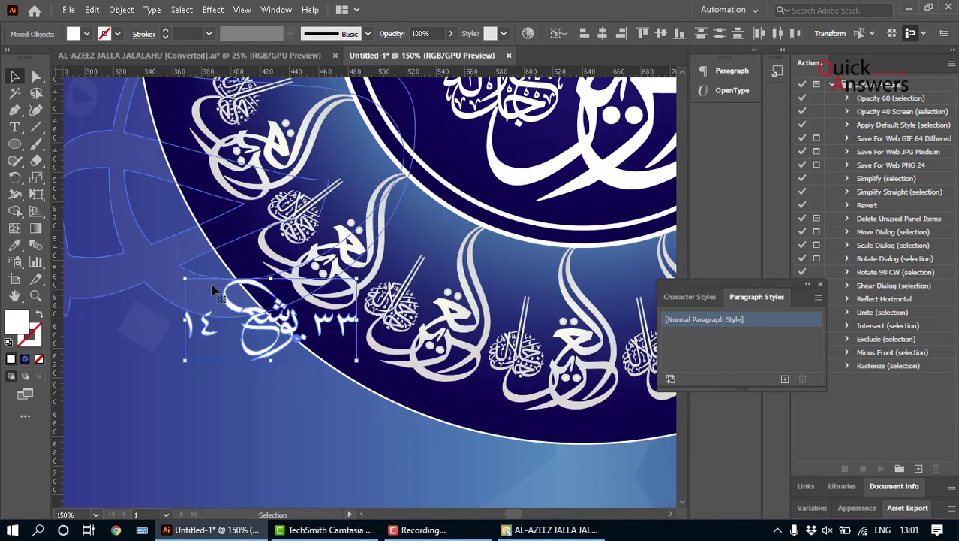
mouse_move(184, 278)
left_mouse_down()
mouse_move(296, 321)
mouse_move(605, 215)
left_mouse_up()
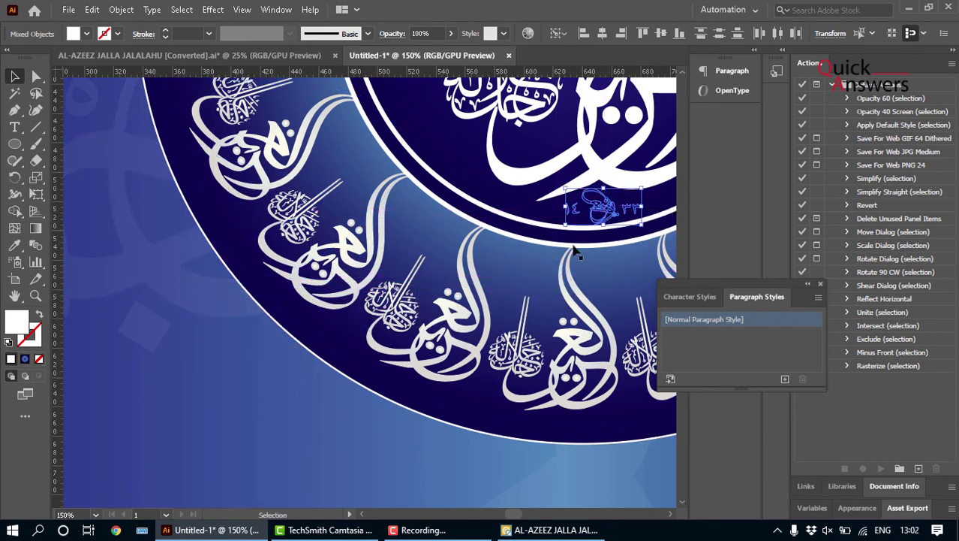
Step: Bring the signature and date to the front and scale them down slightly to clear the inner white ring
key("ctrl+plus")
key("ctrl+plus")
key("ctrl+plus")
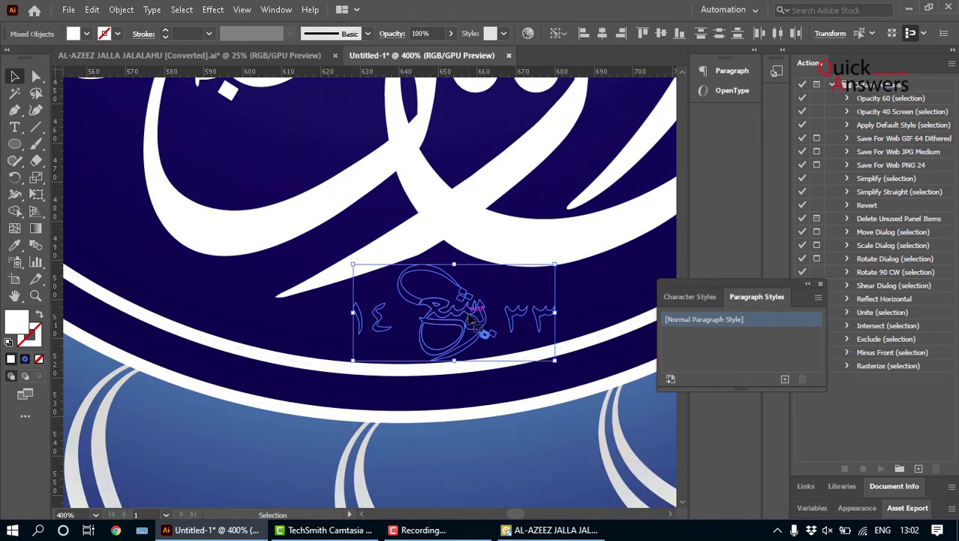
right_click(469, 314)
mouse_move(544, 240)
left_click(651, 241)
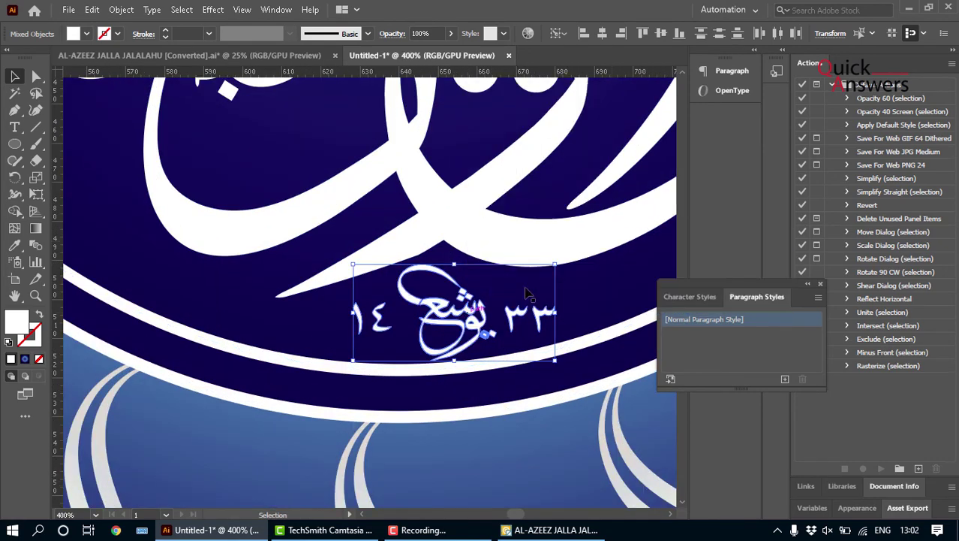
mouse_move(554, 361)
left_mouse_down()
mouse_move(552, 345)
mouse_move(533, 350)
left_mouse_up()
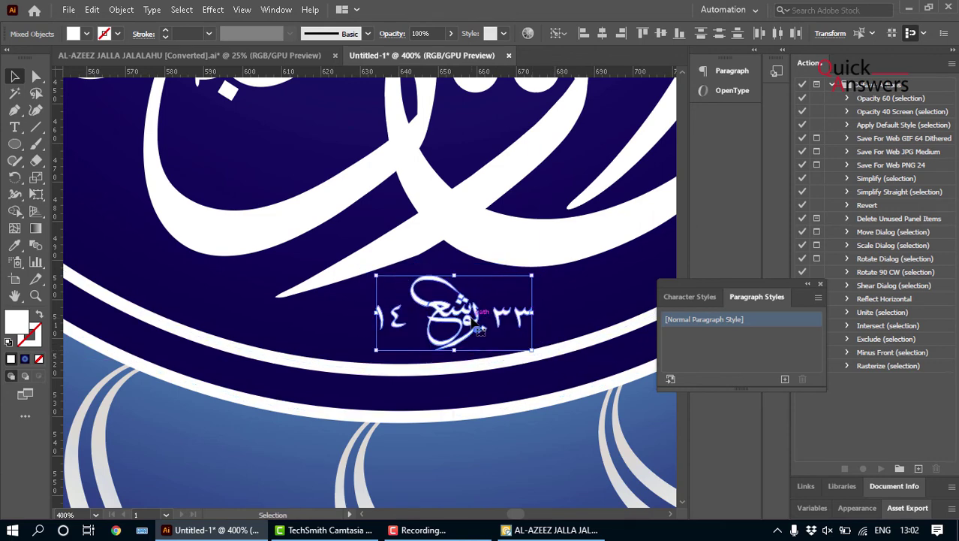
Step: Group the signature and date and align the group to the horizontal centre, nudged slightly right beneath the central calligraphy
key("ctrl+g")
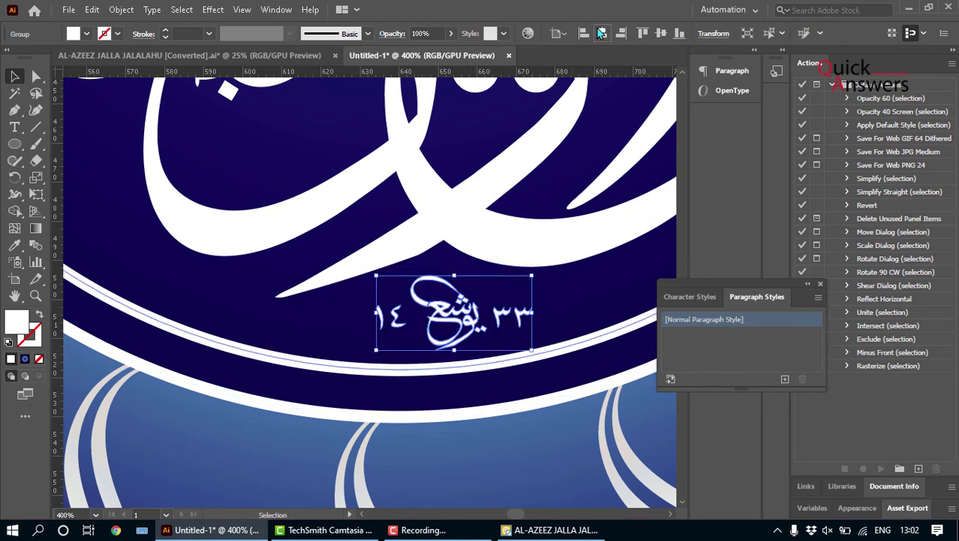
left_click(601, 33)
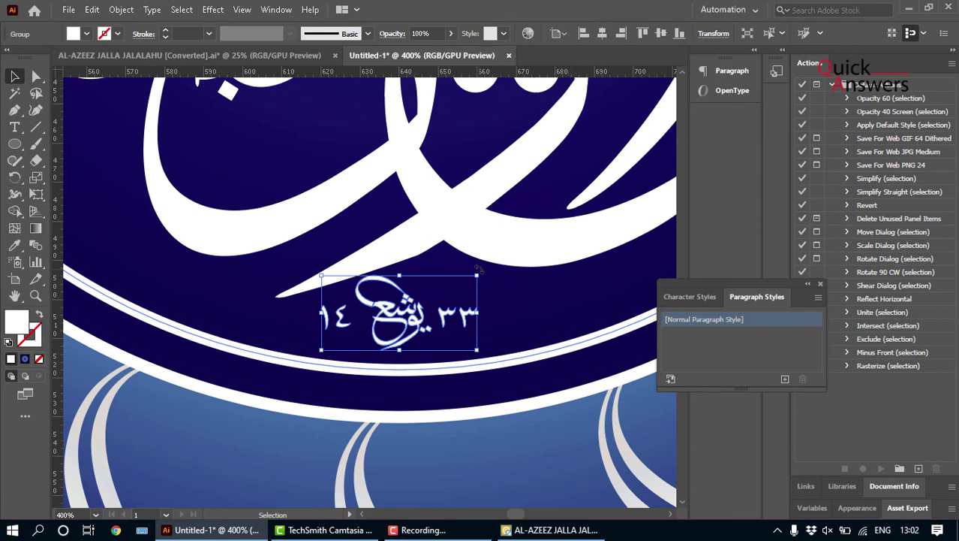
key("Right")
key("Right")
key("Right")
key("Right")
key("Right")
key("Right")
key("Right")
key("Right")
key("Right")
key("Right")
key("Right")
key("Right")
key("Right")
key("Right")
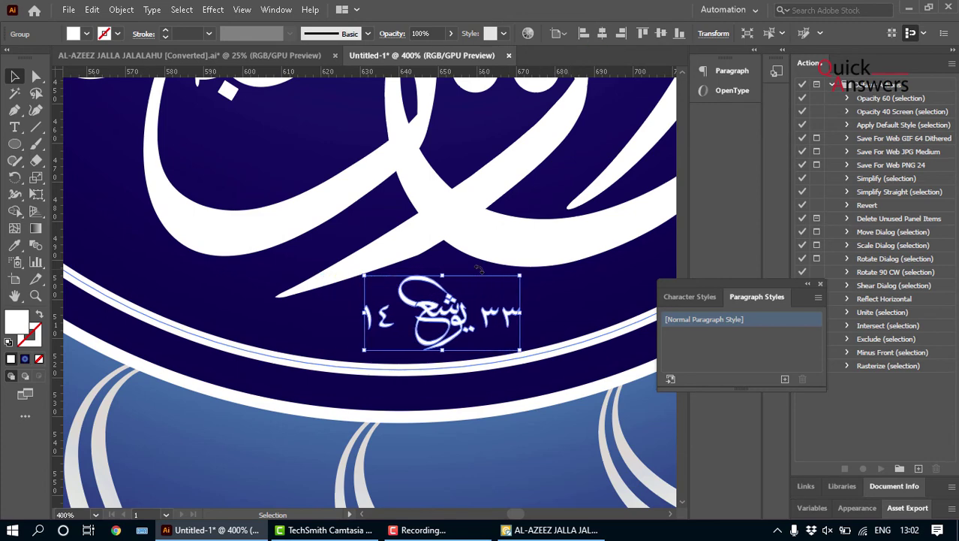
key("Right")
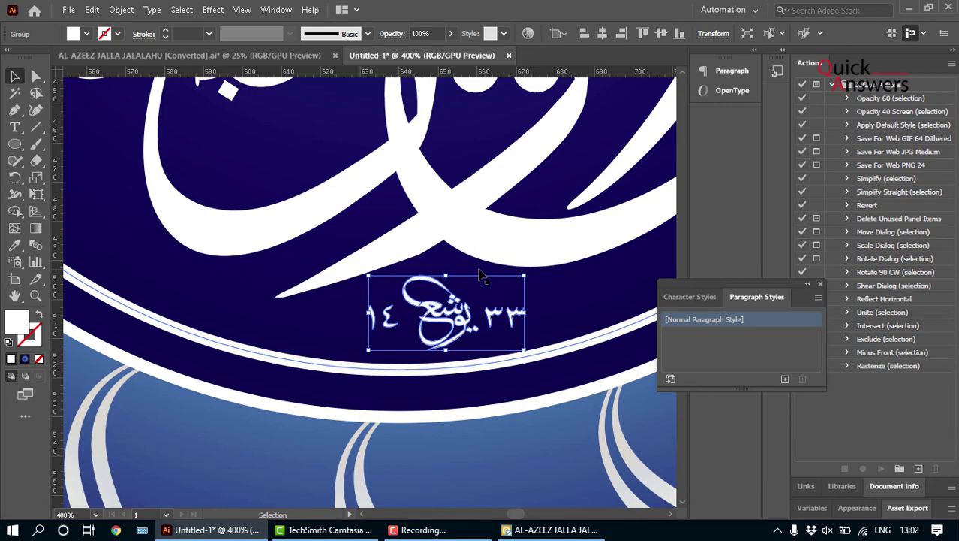
Step: Delete the closing text note beside the artboard
scroll(484, 276, "down", 7)
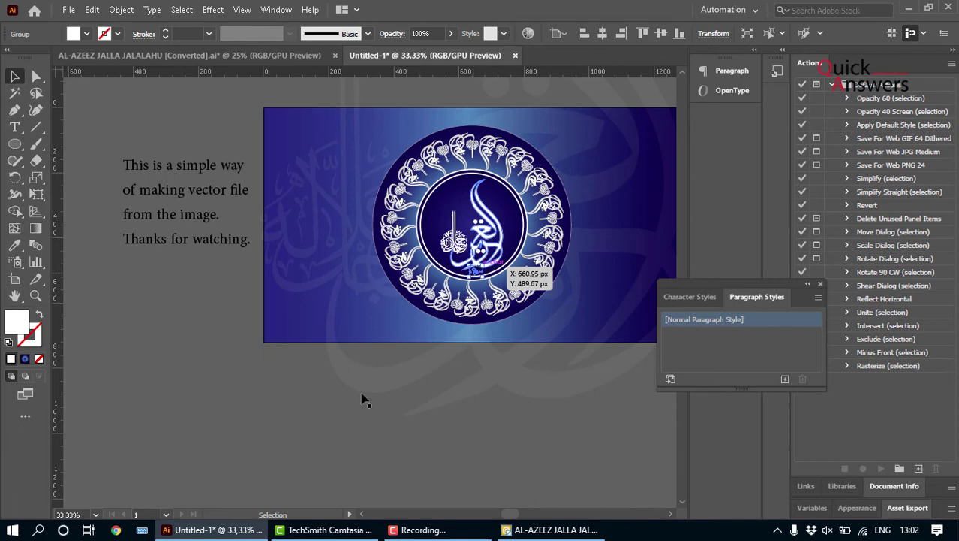
left_click(289, 445)
left_click(173, 239)
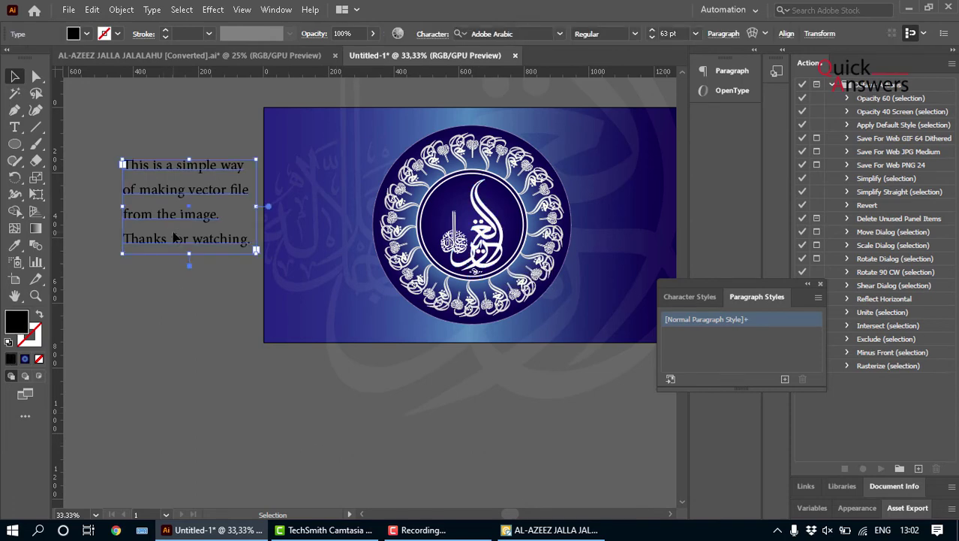
key("Delete")
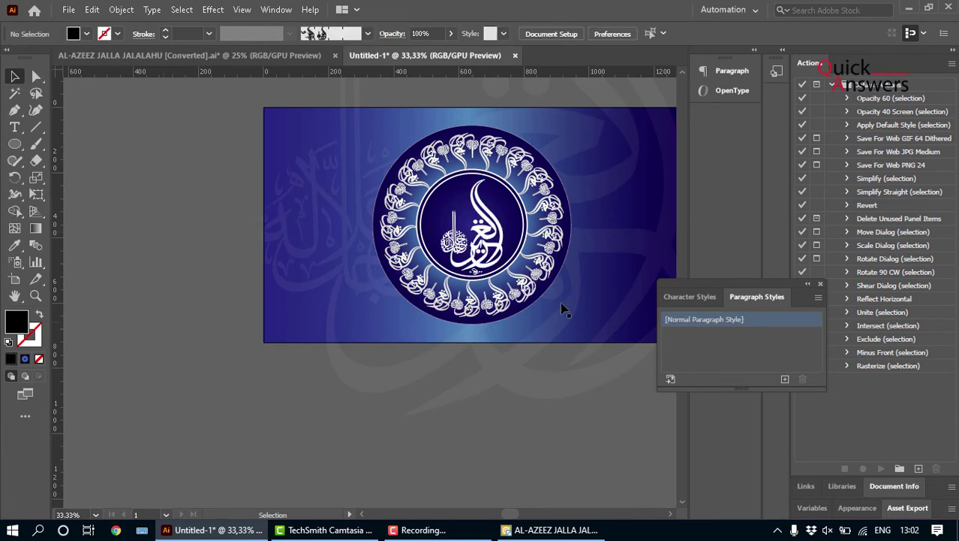
Step: Start a Save for Web (Legacy) export in PNG-24 format and set the image size to 640 percent
scroll(559, 293, "up", 3)
scroll(504, 295, "down", 3)
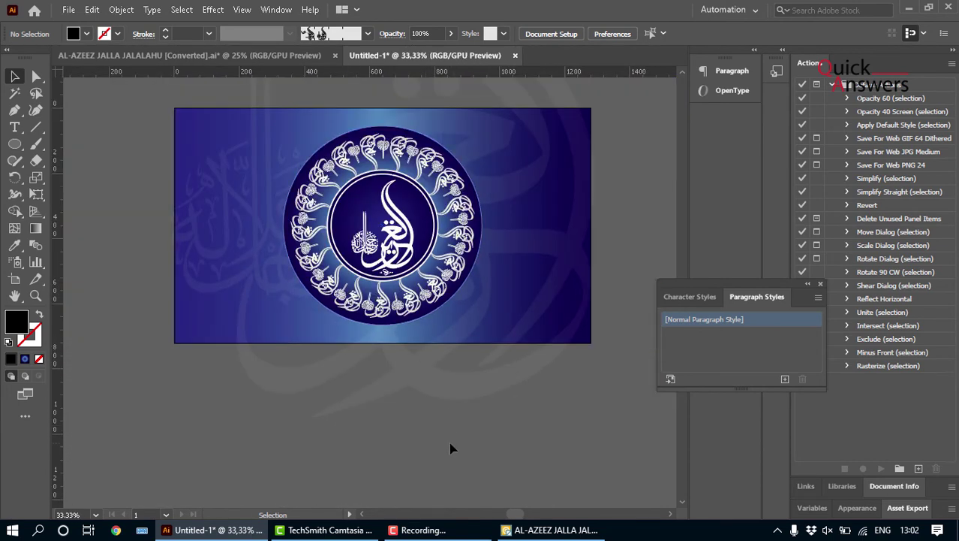
scroll(451, 449, "up", 3)
left_click(68, 9)
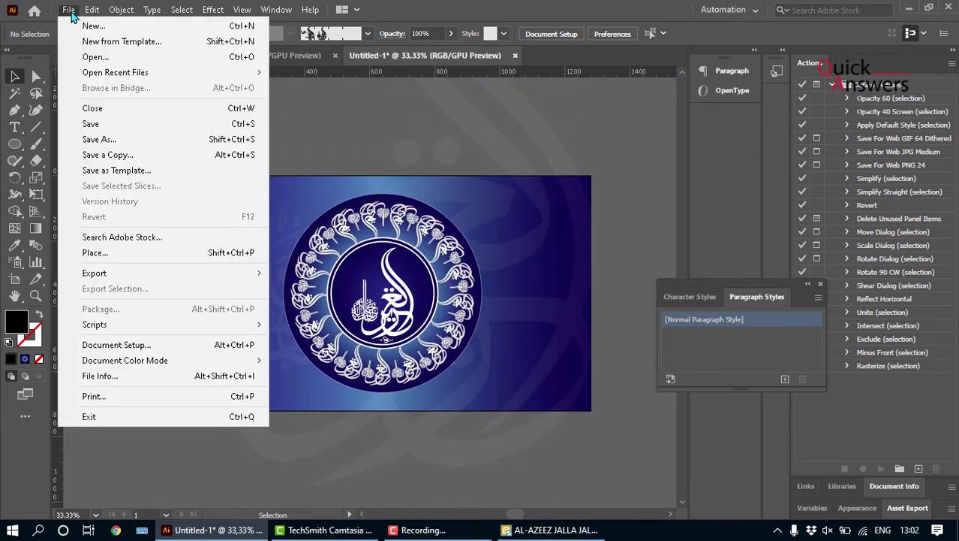
mouse_move(247, 273)
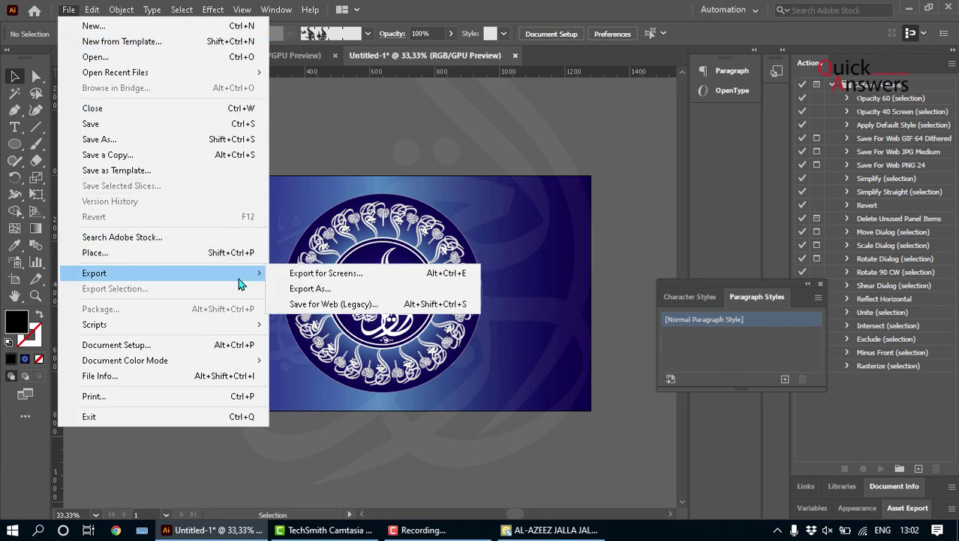
left_click(330, 303)
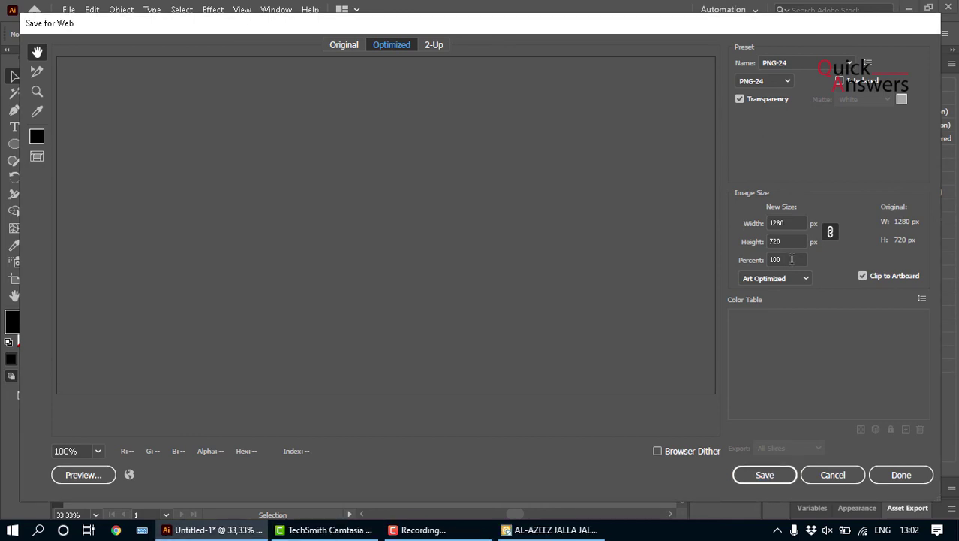
left_click(792, 259)
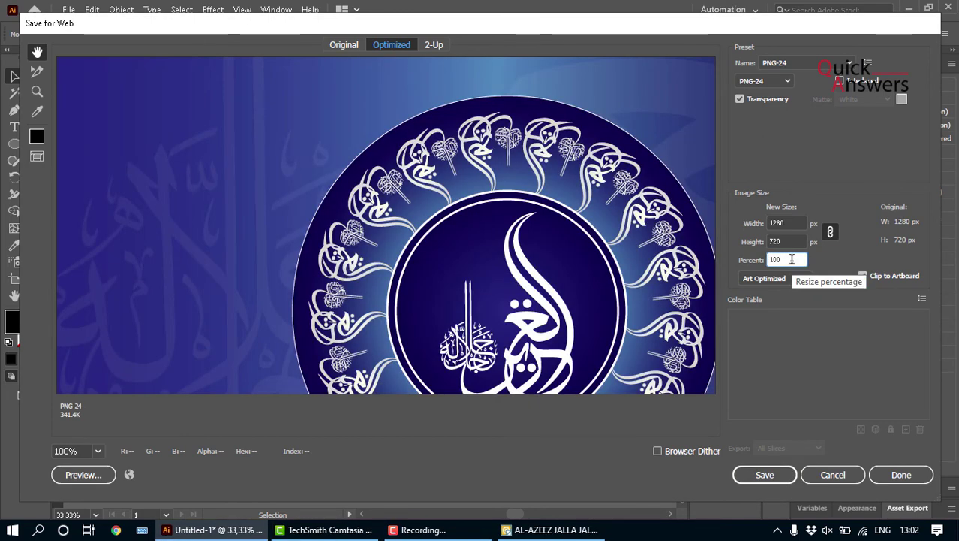
left_click_drag(788, 259, 747, 261)
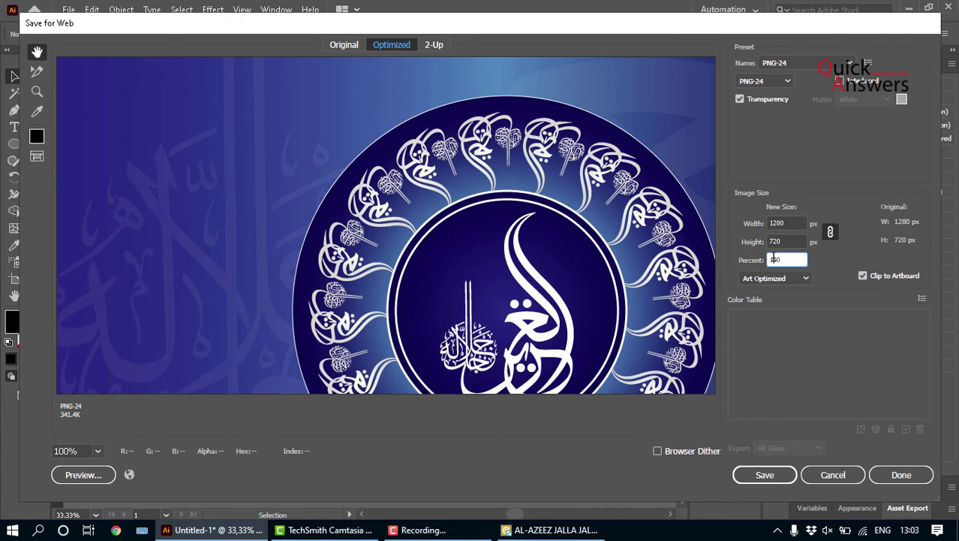
type("640")
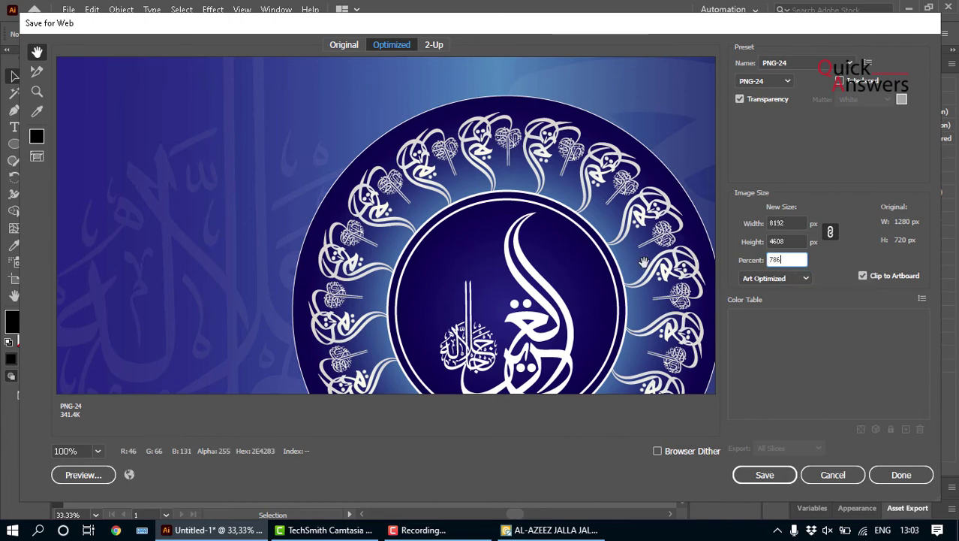
key("Tab")
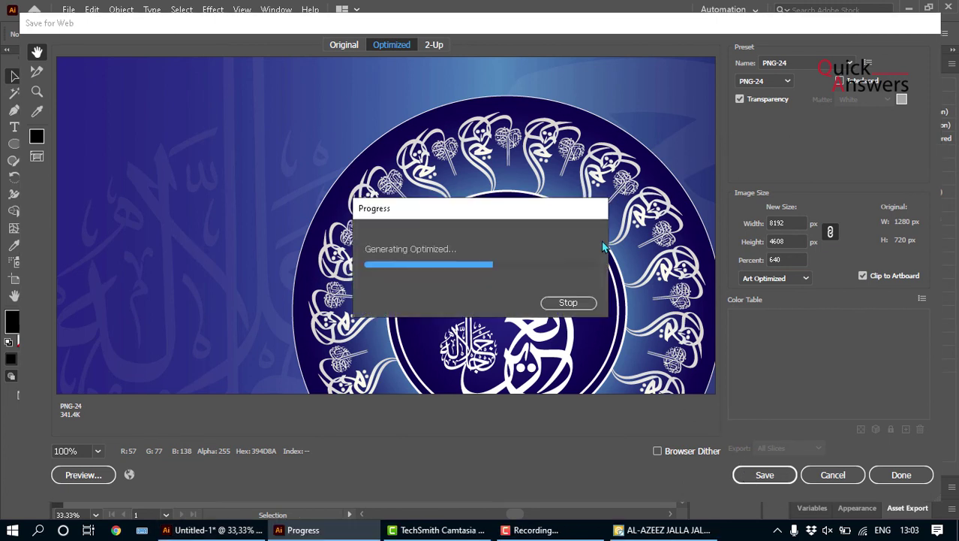
Step: Switch to Vector Magic and close its window
left_click(657, 531)
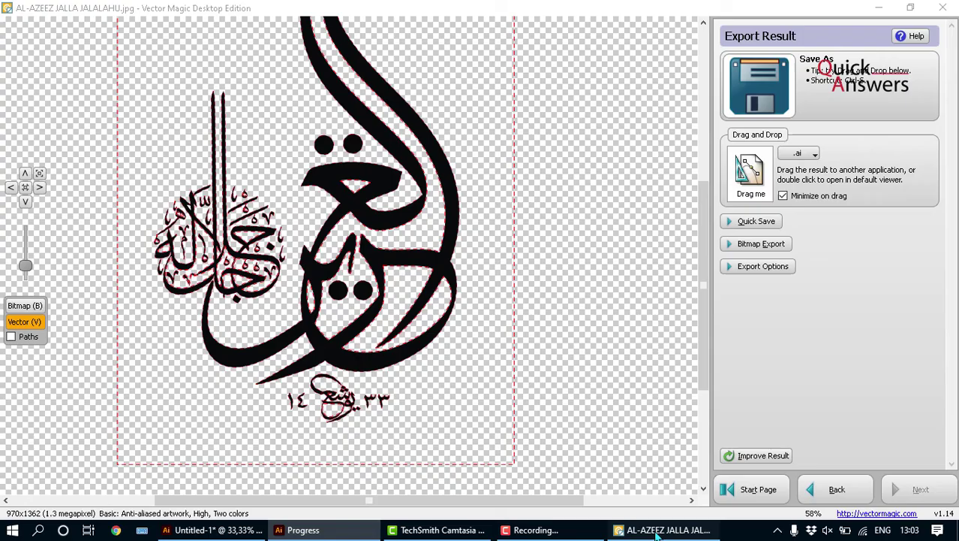
left_click(943, 7)
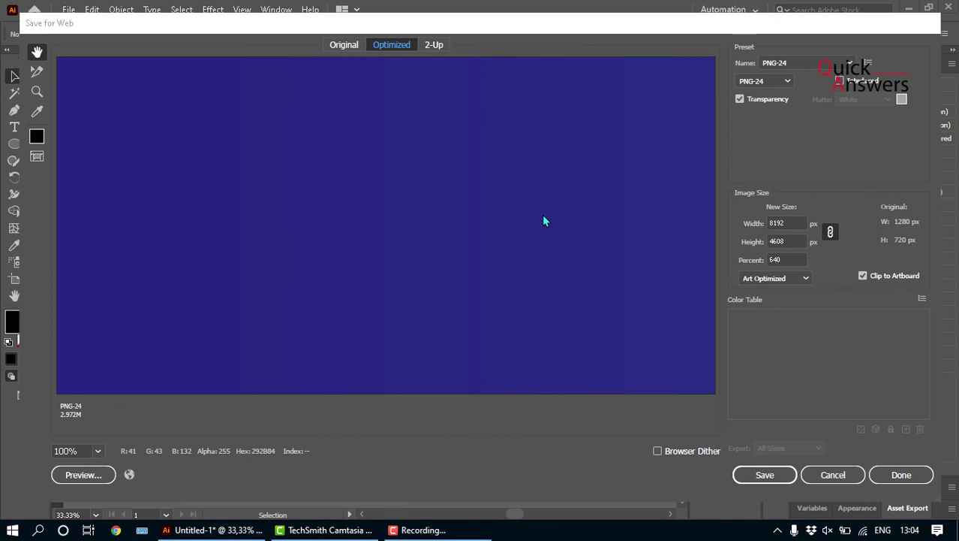
Step: Proceed to saving the optimized image, choose the Desktop as location and name the file "How to create Vector from image"
left_click(765, 476)
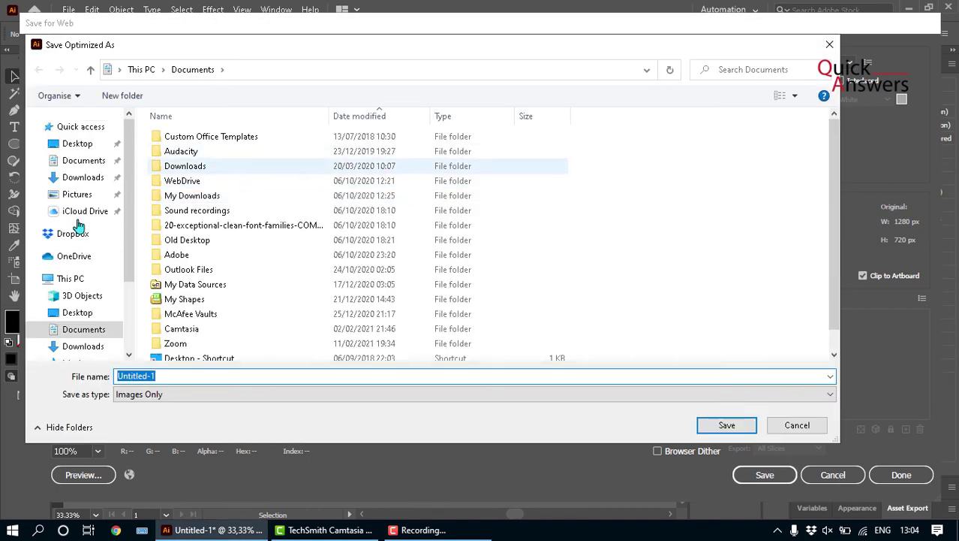
left_click(77, 144)
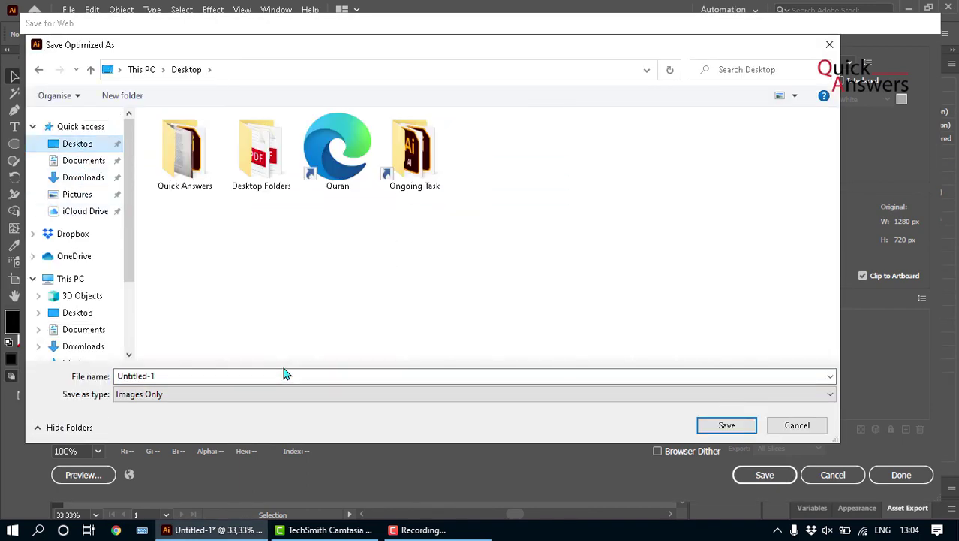
left_click(278, 373)
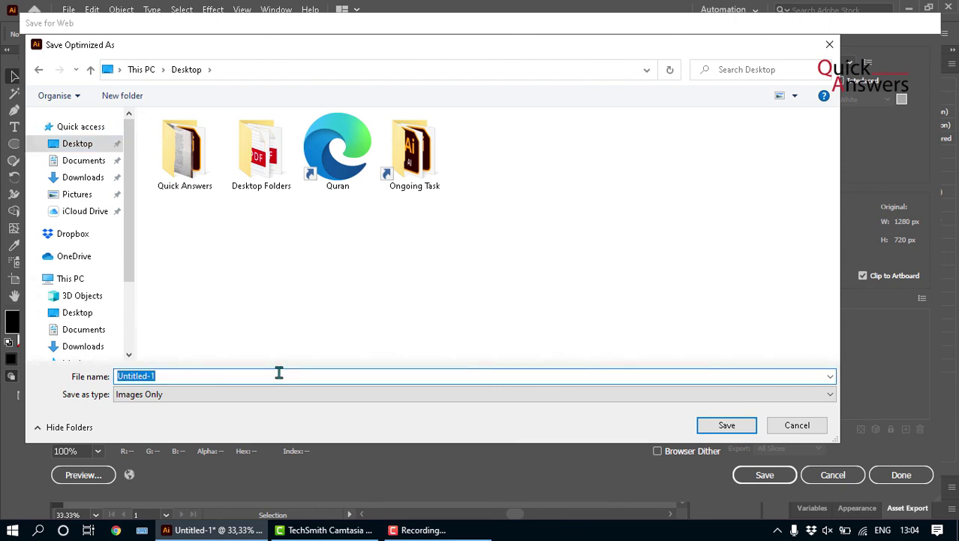
type("A")
key("BackSpace")
type("H")
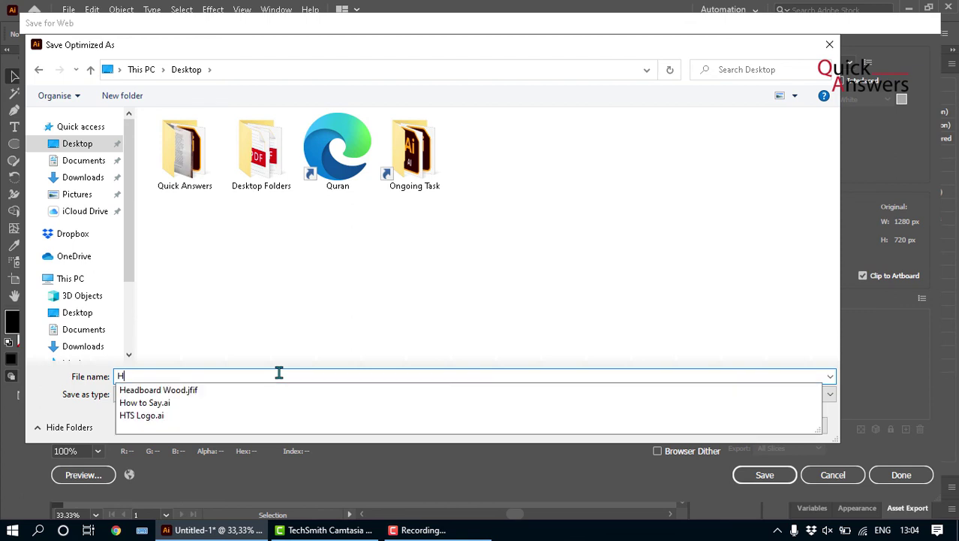
type("ow to create")
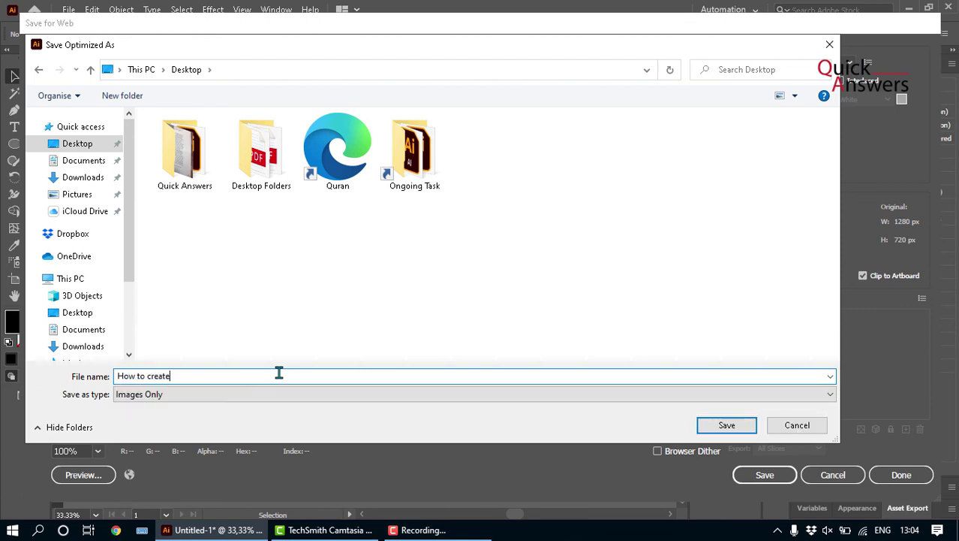
type(" Vector from an image")
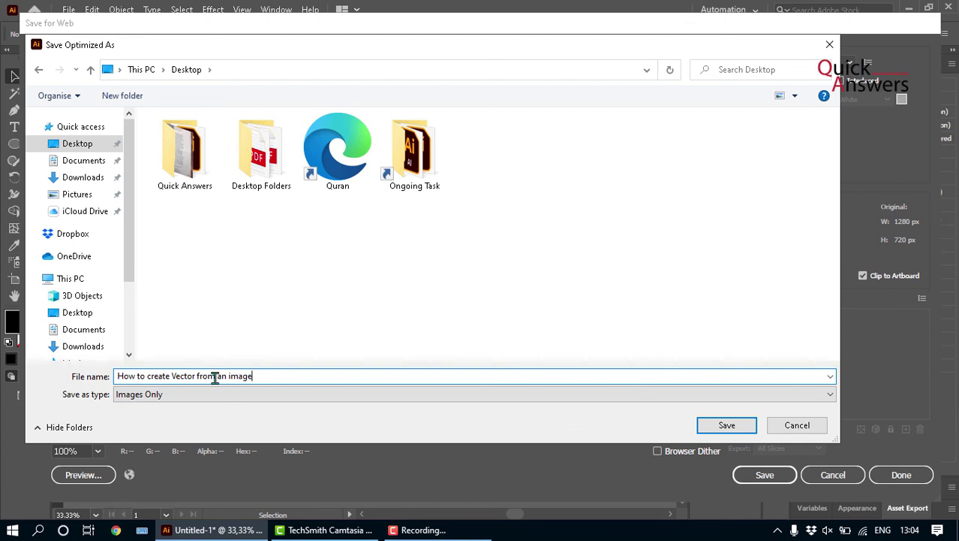
left_click_drag(256, 379, 216, 377)
key("BackSpace")
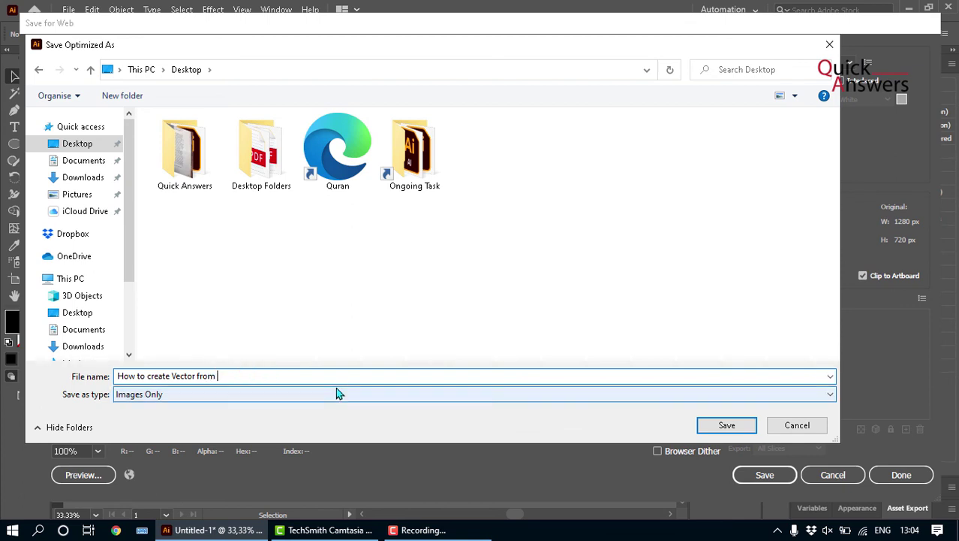
type("image")
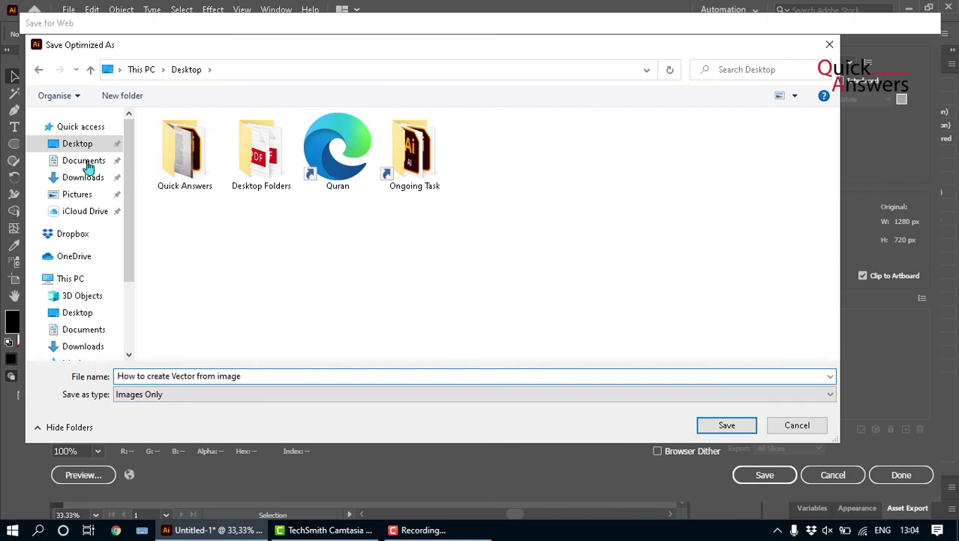
Step: Save the exported PNG in the Quick Answers folder on the Desktop
left_click(164, 151)
double_click(164, 151)
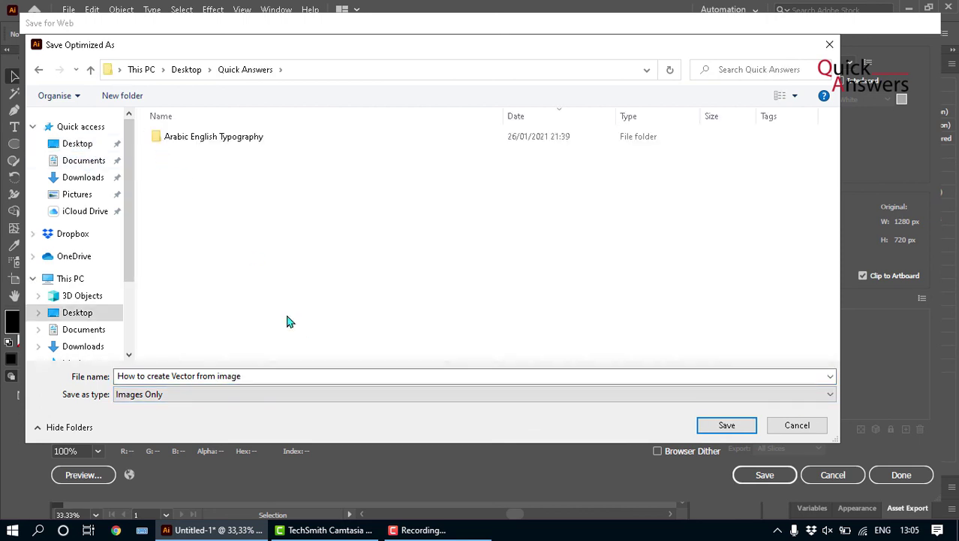
left_click(441, 371)
left_click(707, 433)
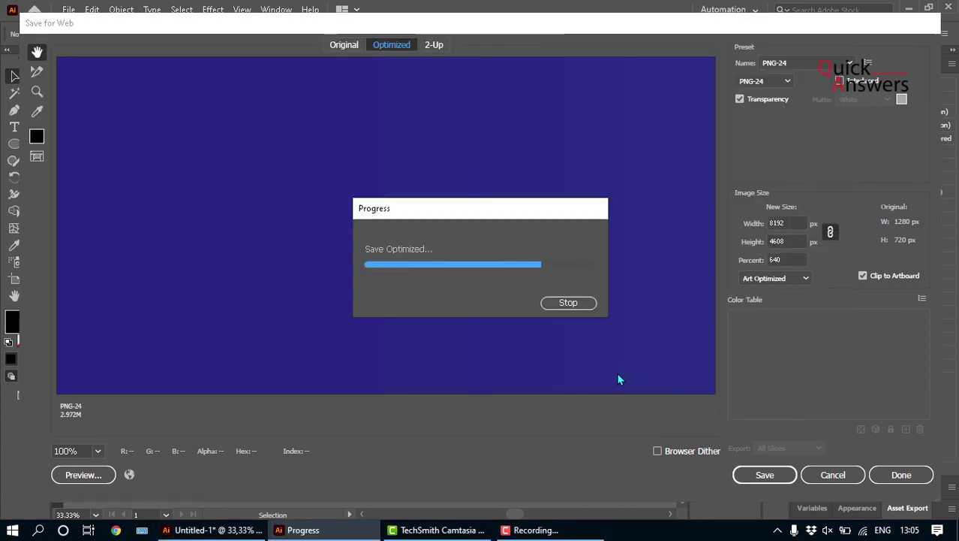
left_click(565, 528)
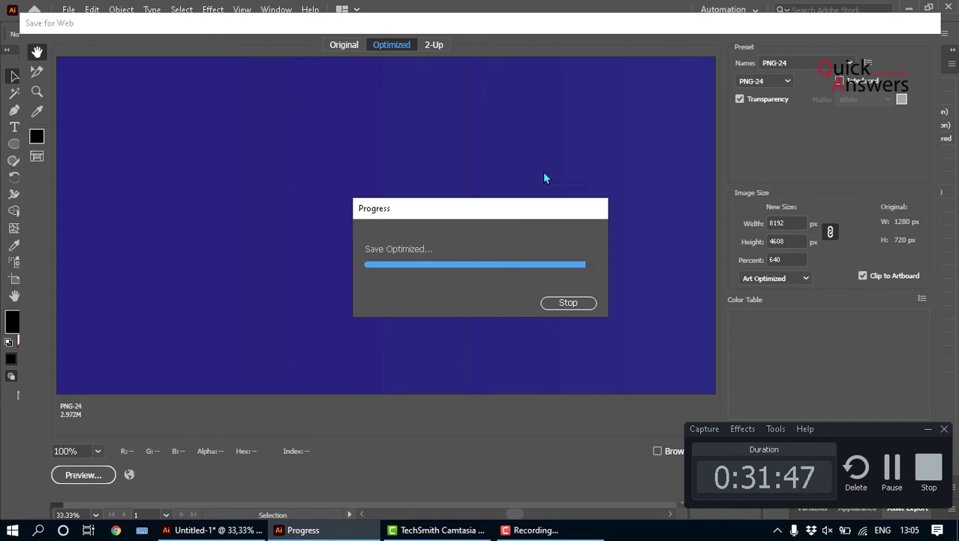
left_click_drag(529, 212, 546, 159)
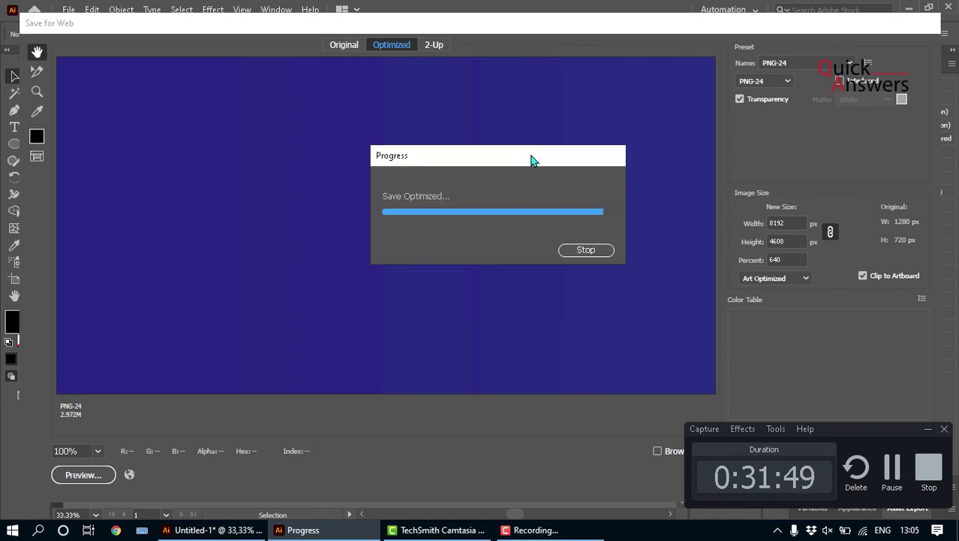